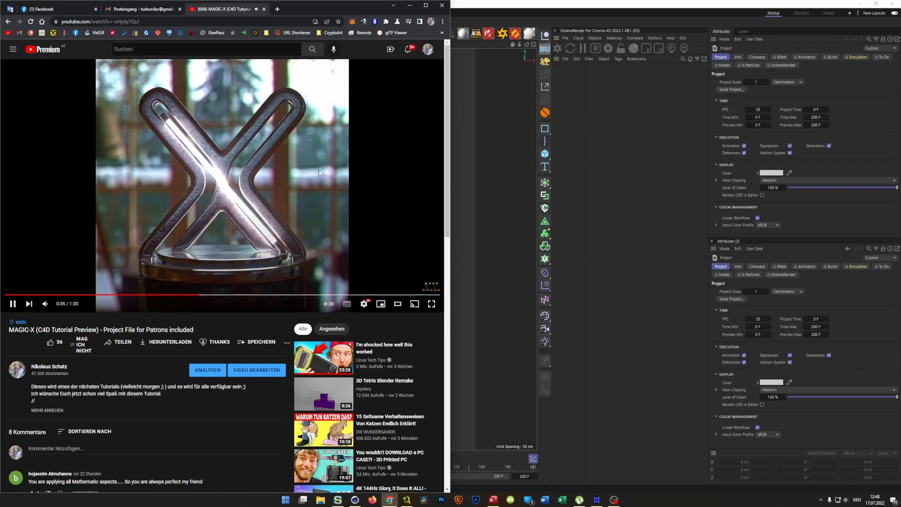
- Mute the MAGIC-X preview video, then replay it from the start and pause it to examine the X-shaped animation
click(41, 298)
click(44, 304)
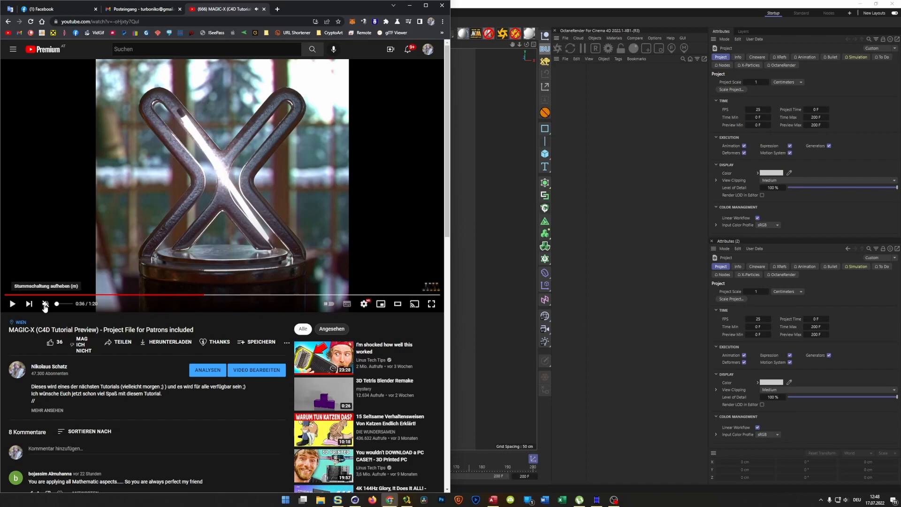
click(221, 214)
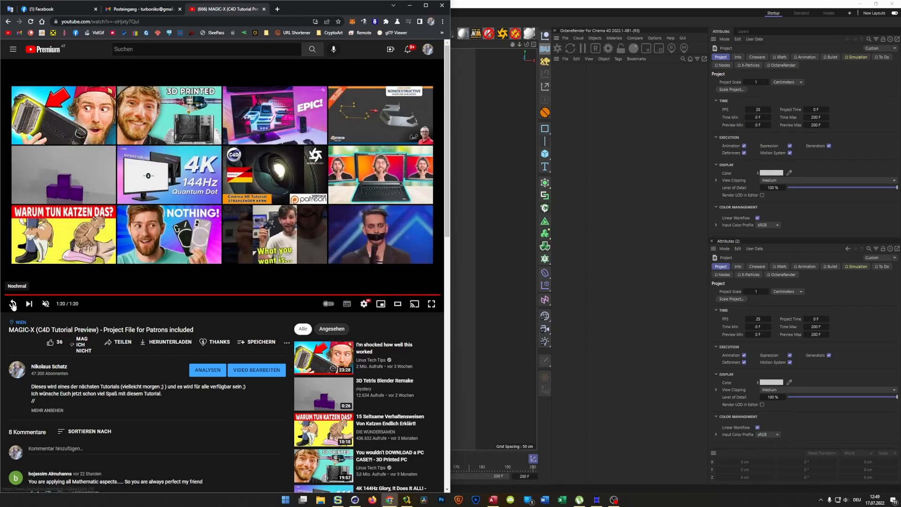
click(12, 303)
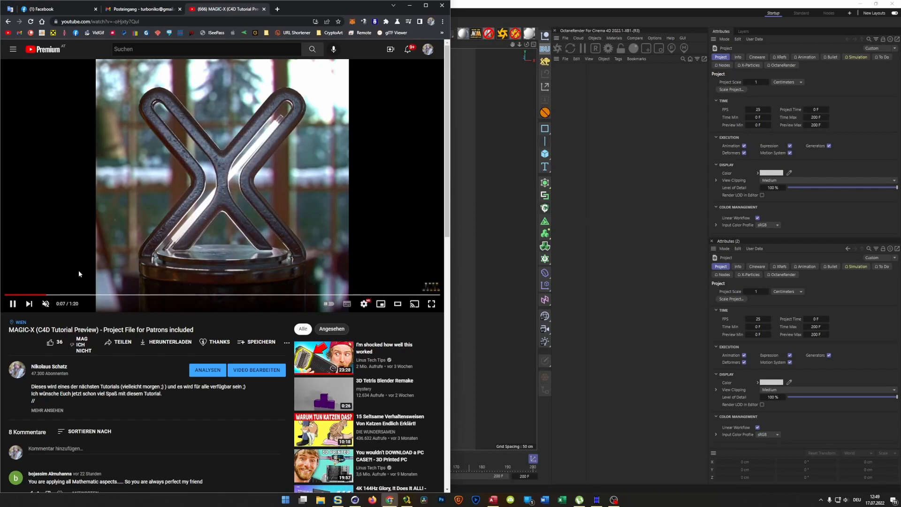
click(18, 304)
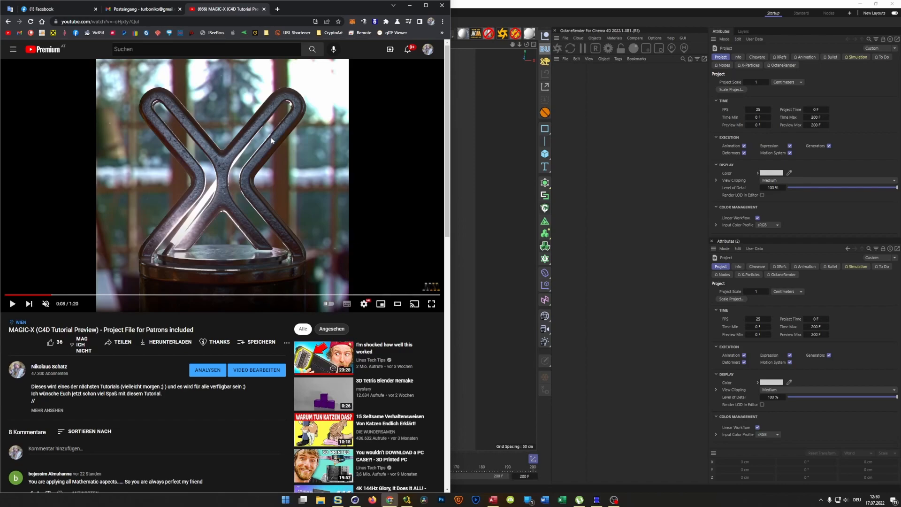
- Switch to Cinema 4D and add a cylinder with a height of 4 cm as the base disc
click(514, 60)
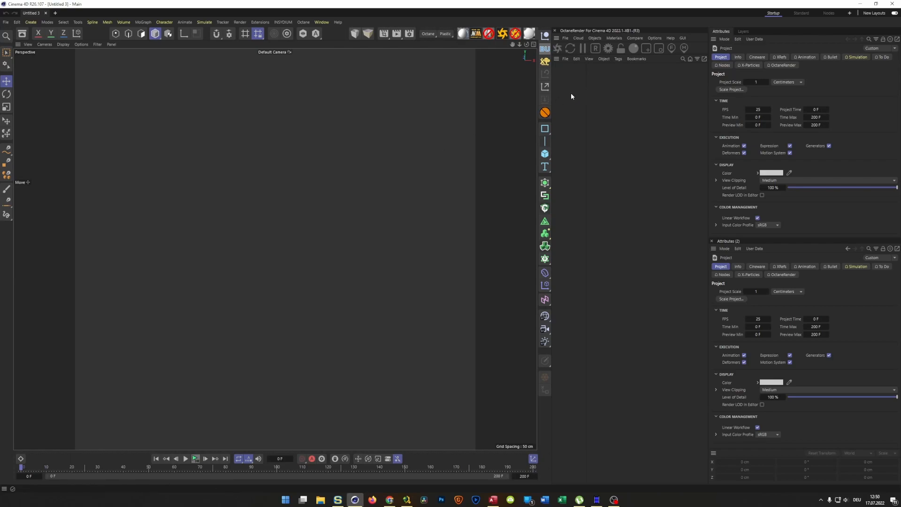
click(546, 154)
click(617, 165)
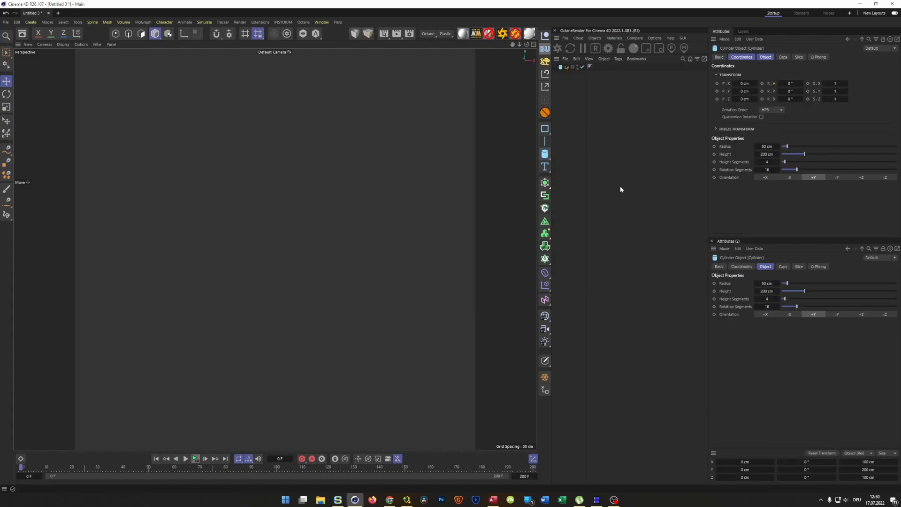
click(770, 58)
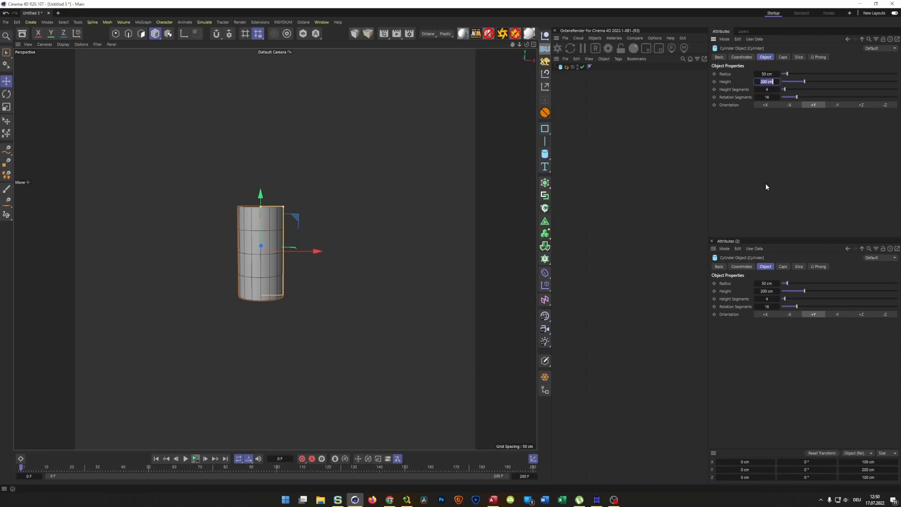
text(4)
key(Return)
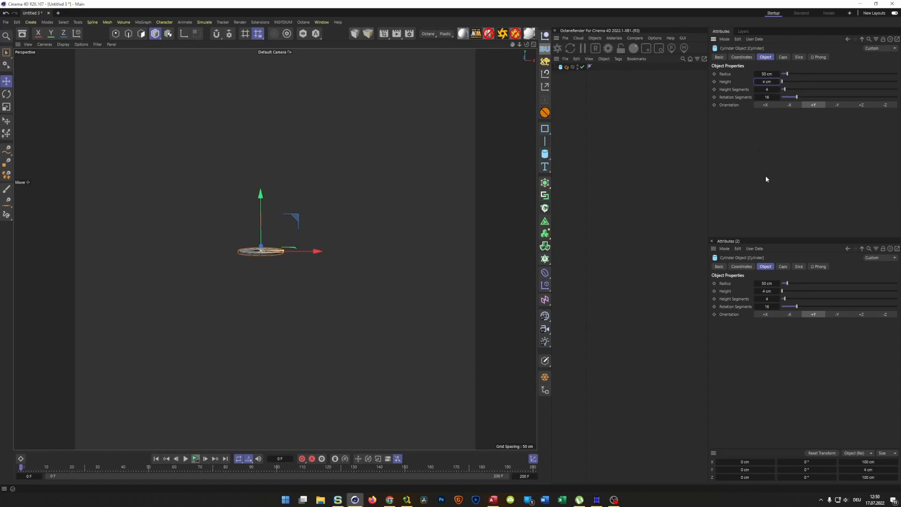
- Set the base cylinder's height segments to 1 and rotation segments to 100
click(767, 90)
text(1)
key(Return)
click(766, 97)
text(100)
key(Return)
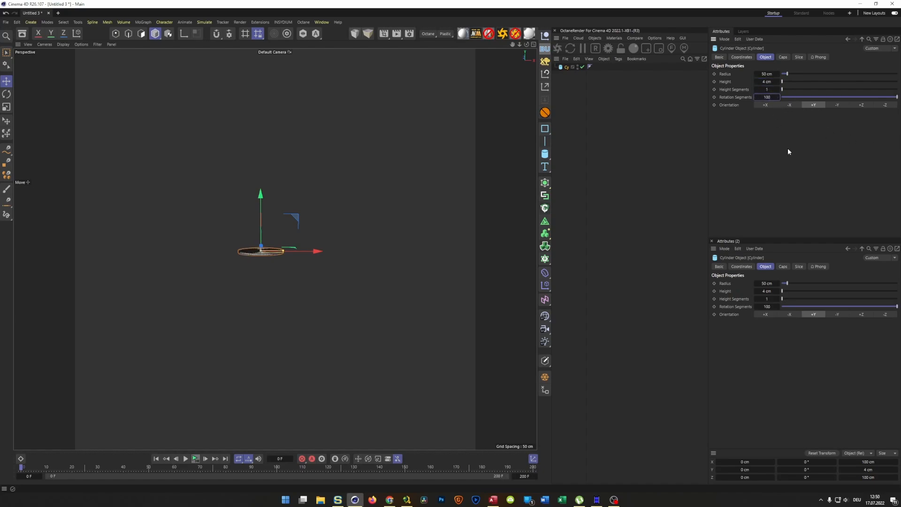
- Widen the object name column and duplicate the base cylinder
scroll(314, 238, up, 6)
scroll(317, 281, down, 2)
alt+middle_drag(317, 281, 247, 296)
alt+drag(246, 276, 254, 305)
scroll(254, 278, down, 3)
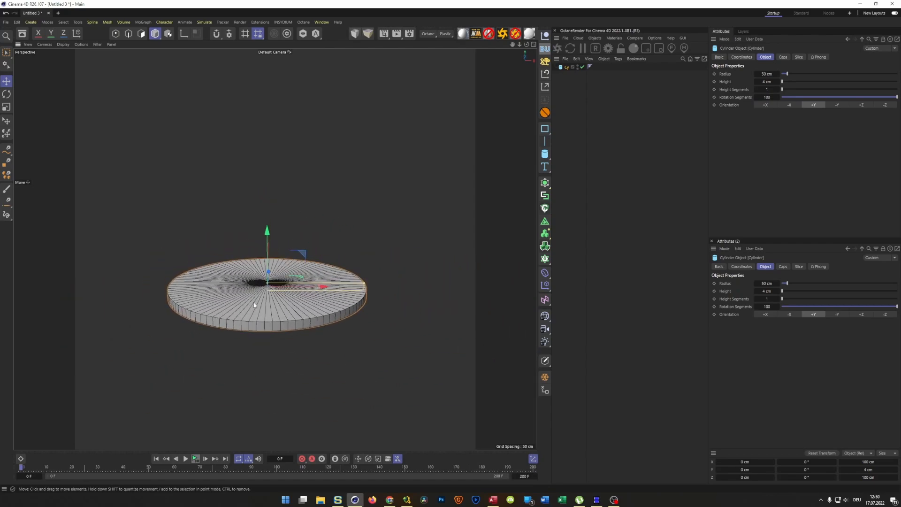
double_click(567, 68)
click(568, 96)
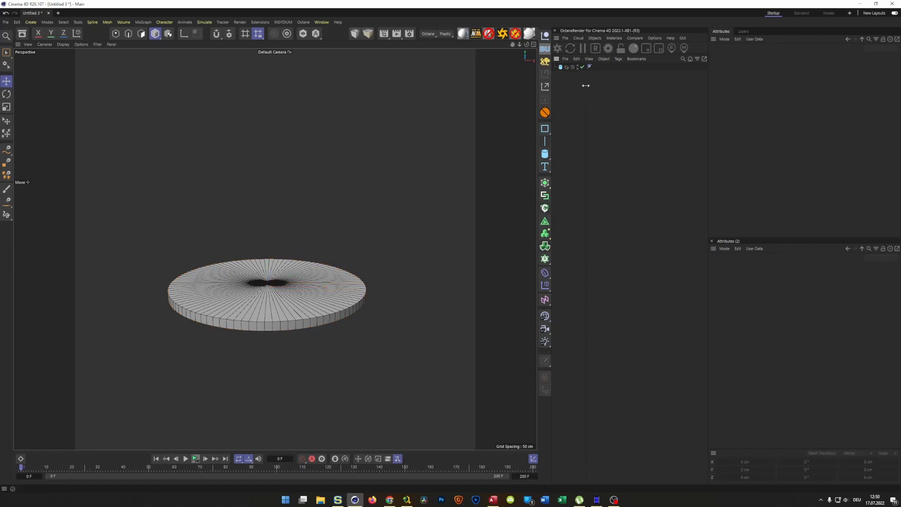
drag(585, 85, 589, 85)
click(574, 70)
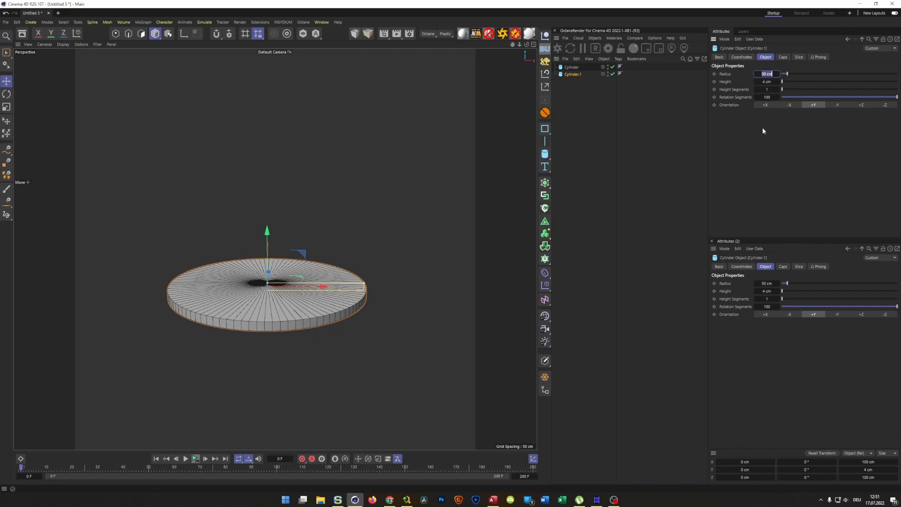
- Turn the duplicate cylinder into a thin rod with radius 1.5 cm, height 120 cm and 16 rotation segments
text(1.5)
key(Tab)
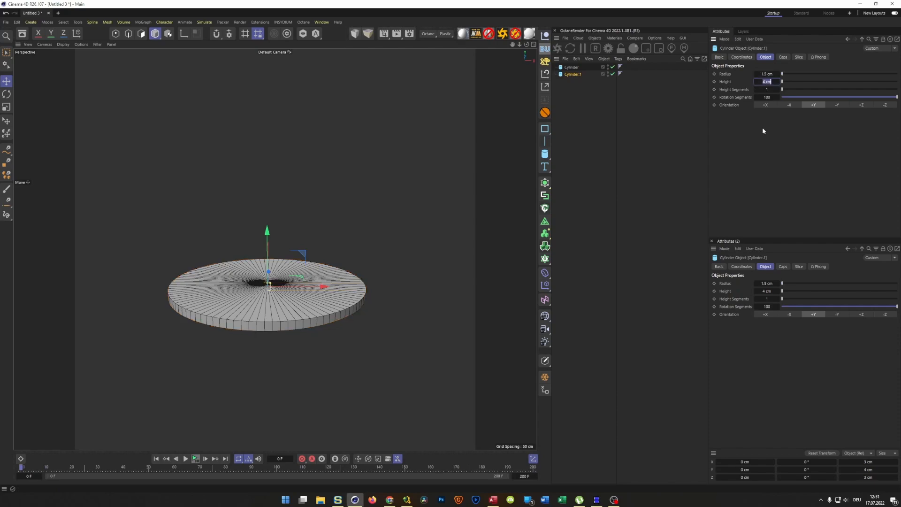
text(120)
key(Return)
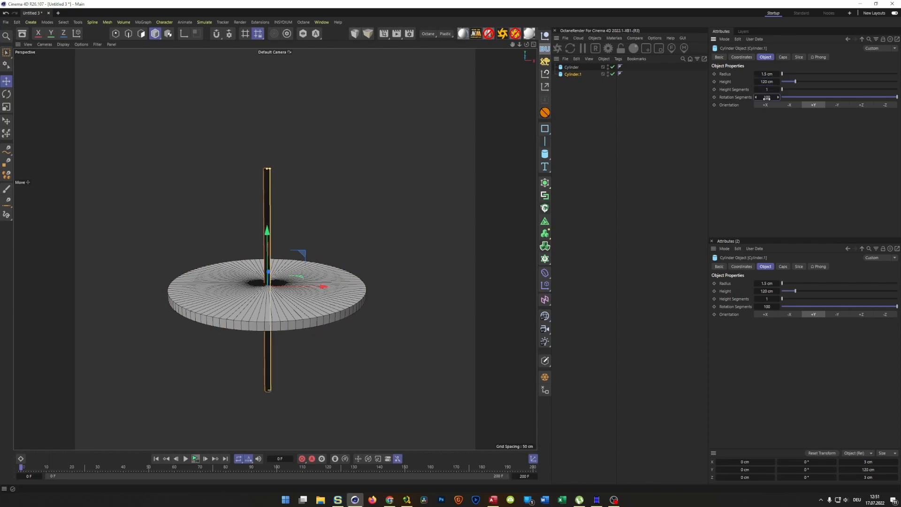
text(16)
key(Return)
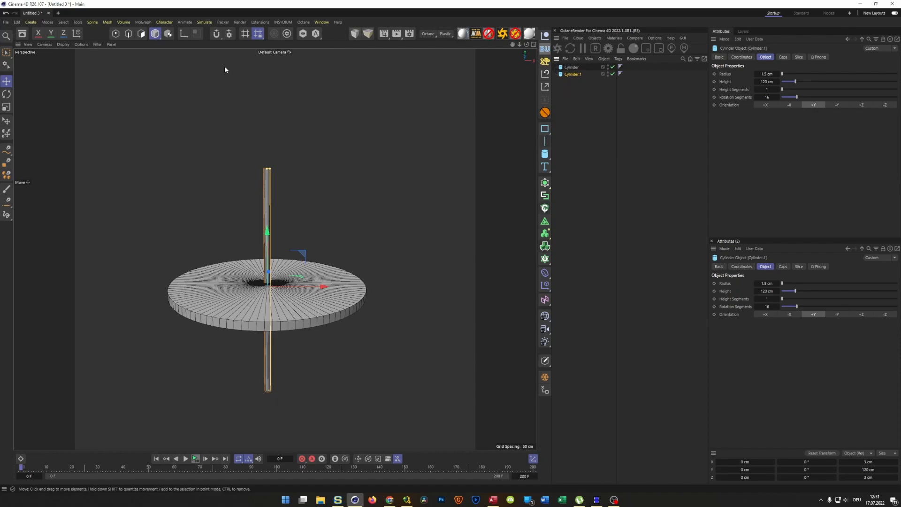
- Browse the node assets in the Asset Browser as a list, checking the Geometry Modifier and Geometry Utility categories
click(22, 33)
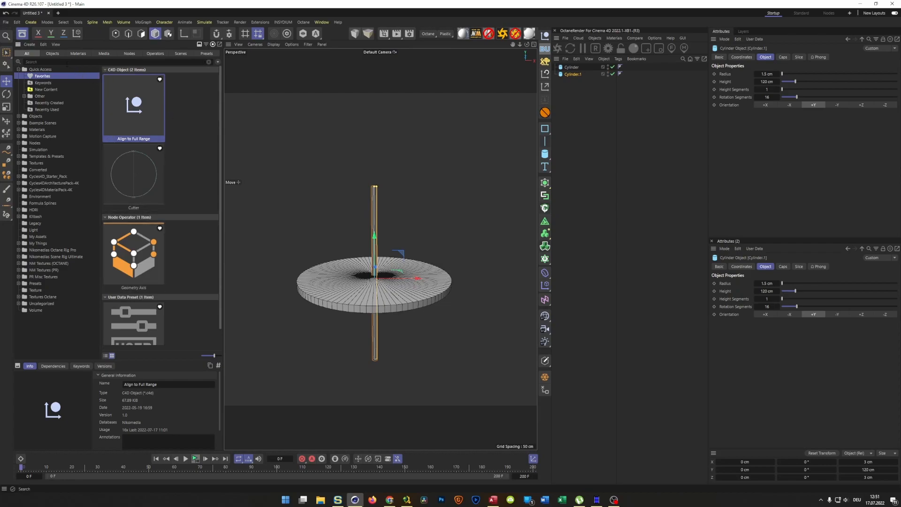
click(129, 53)
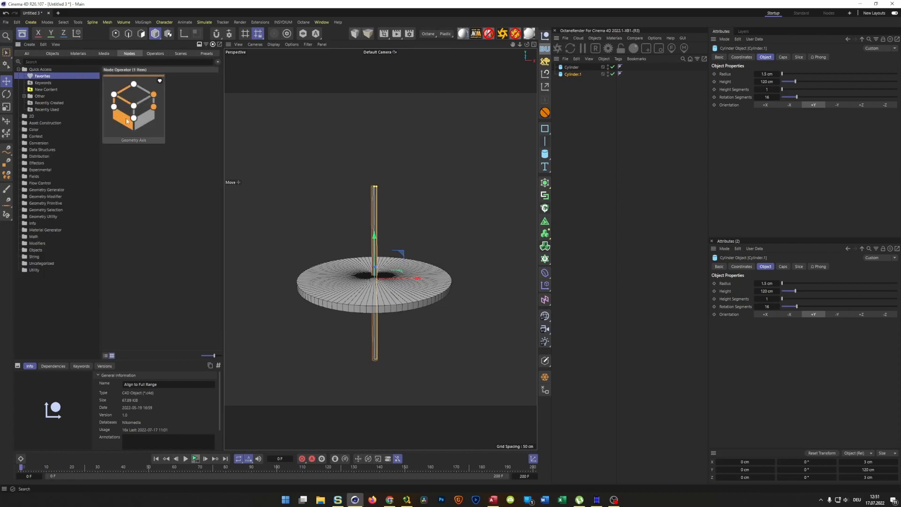
click(106, 356)
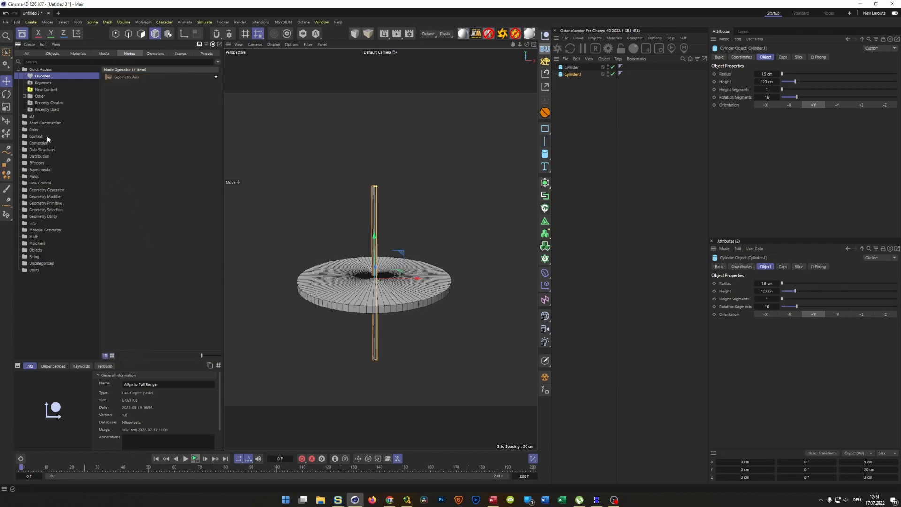
click(134, 77)
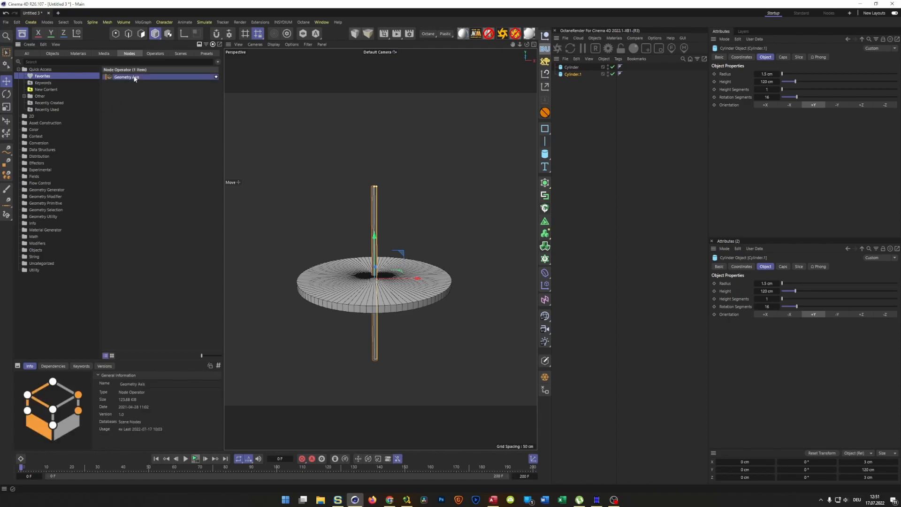
click(56, 197)
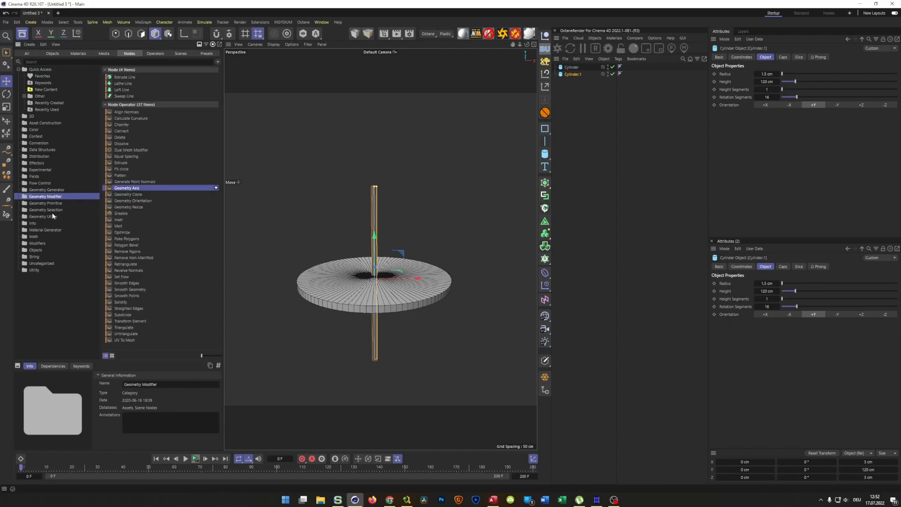
click(52, 217)
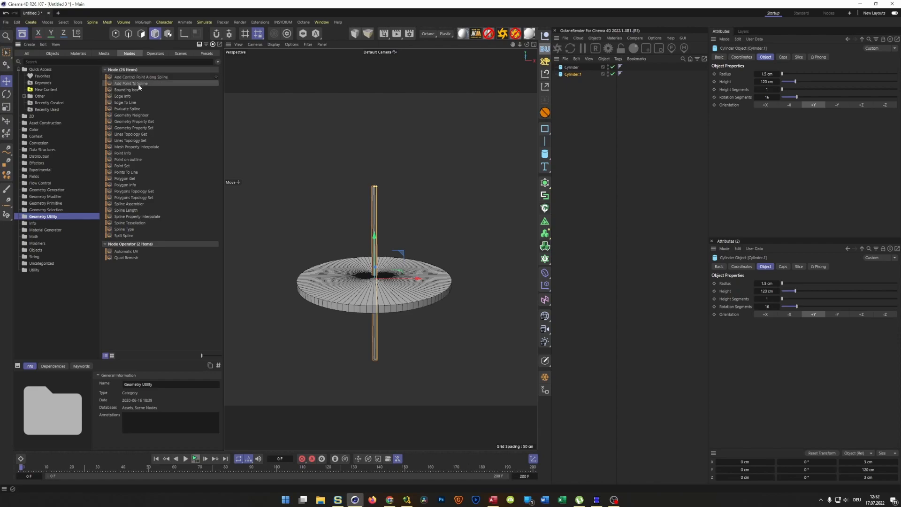
- Search the node assets for "axis", make Geometry Axis a child of the thin rod and close the Asset Browser
click(54, 62)
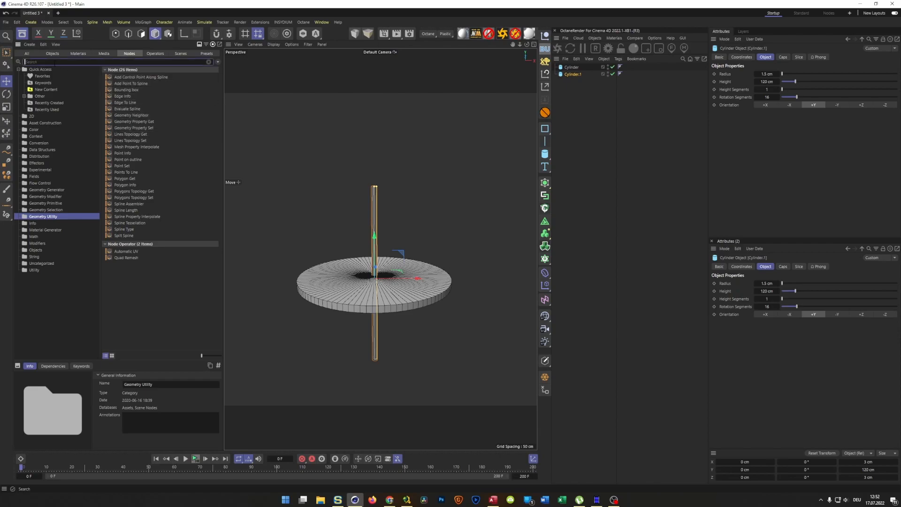
text(axis)
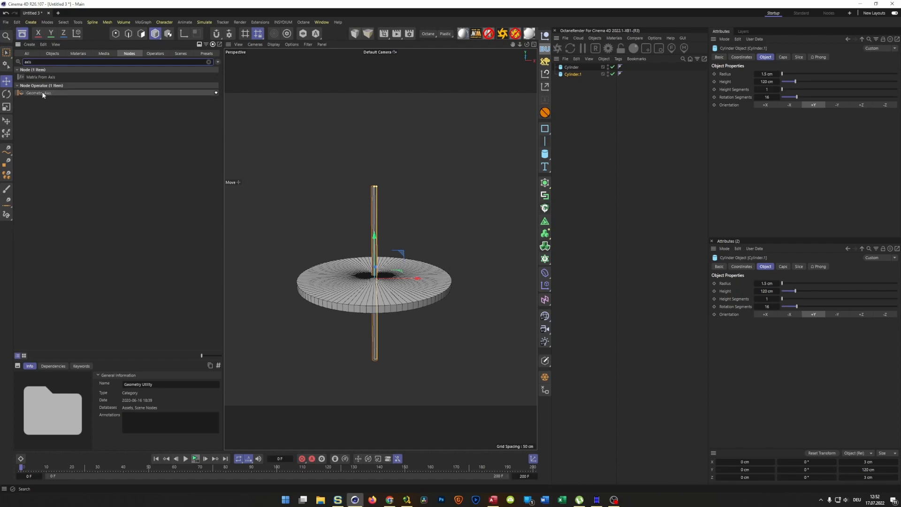
click(44, 94)
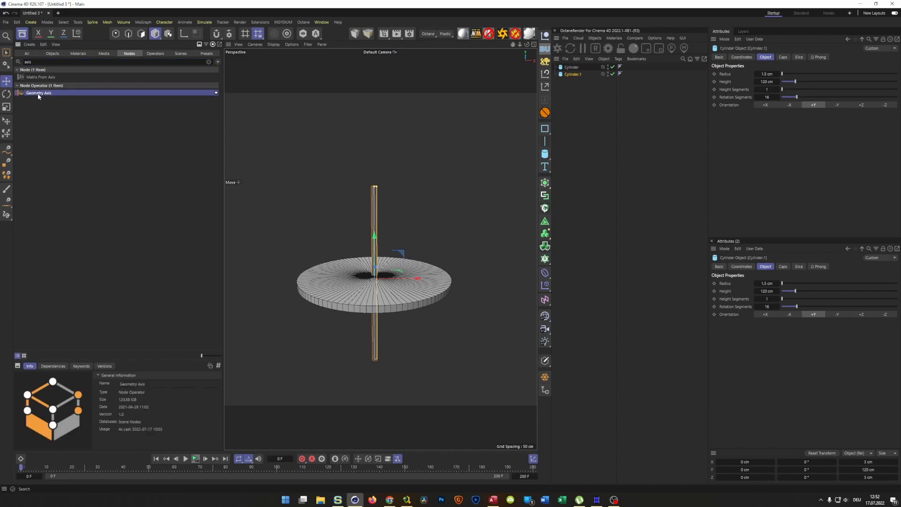
drag(44, 144, 576, 77)
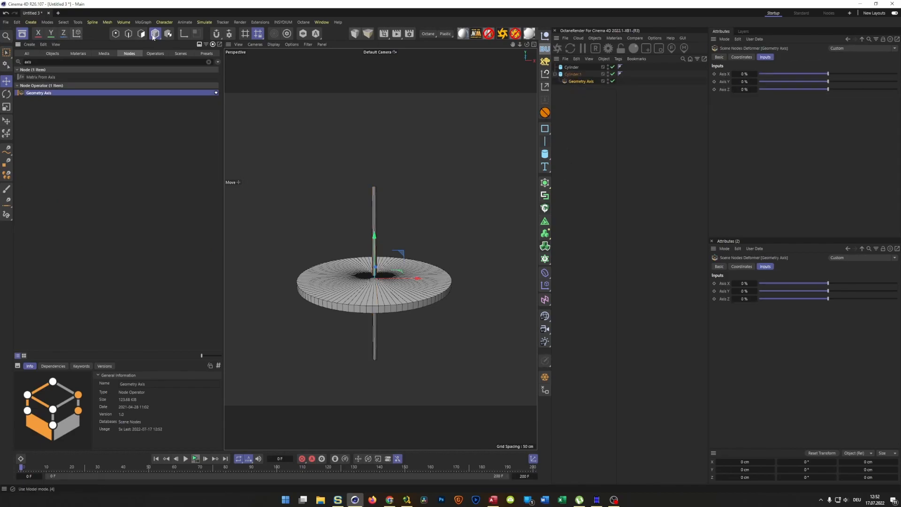
click(22, 33)
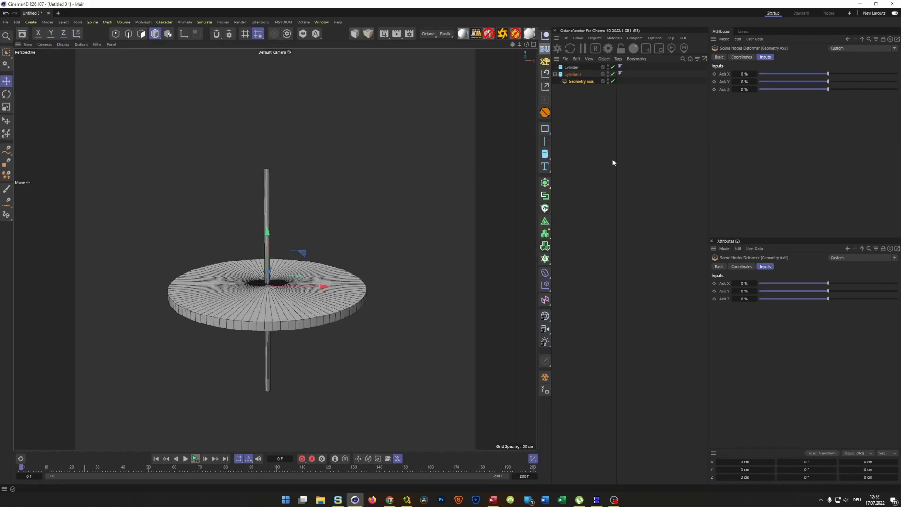
- Set the Geometry Axis deformer's Axis Y to 100 % to place the rod's axis at its lower end
drag(828, 82, 896, 82)
alt+middle_drag(252, 280, 263, 343)
alt+drag(262, 340, 271, 334)
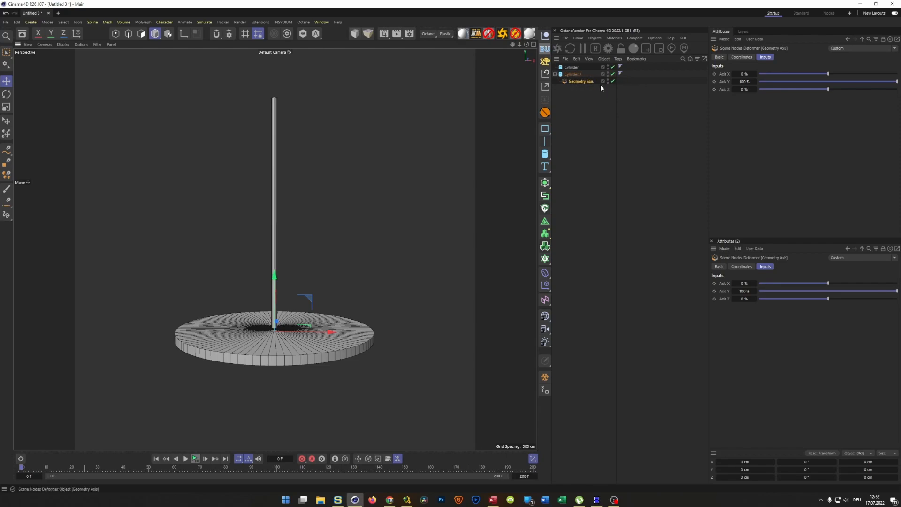
alt+middle_drag(314, 329, 311, 304)
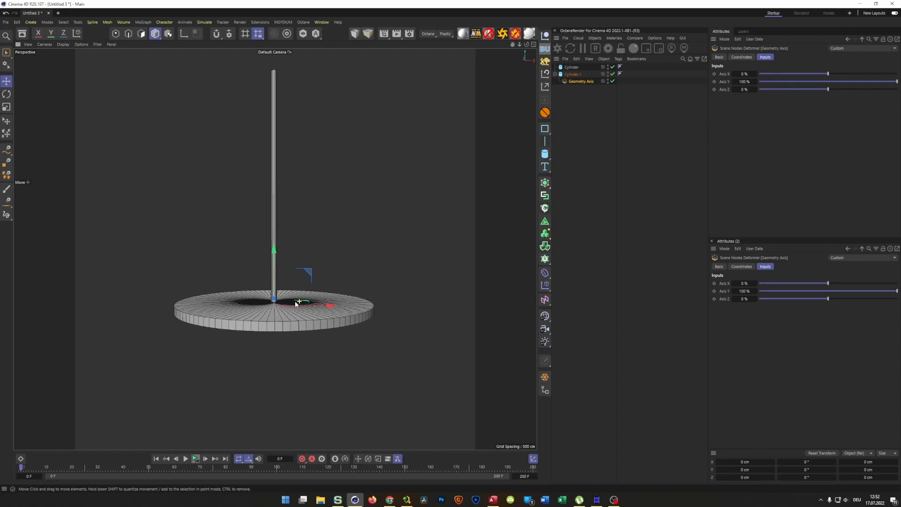
- In the front view, move the thin rod along X to -45 cm, near the edge of the disc
middle_click(294, 308)
middle_click(320, 365)
scroll(264, 225, up, 5)
click(572, 74)
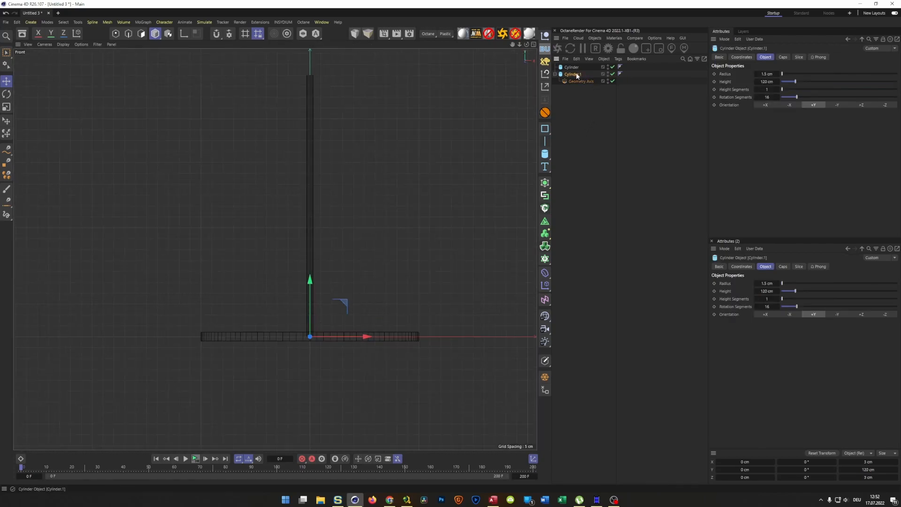
drag(366, 336, 264, 336)
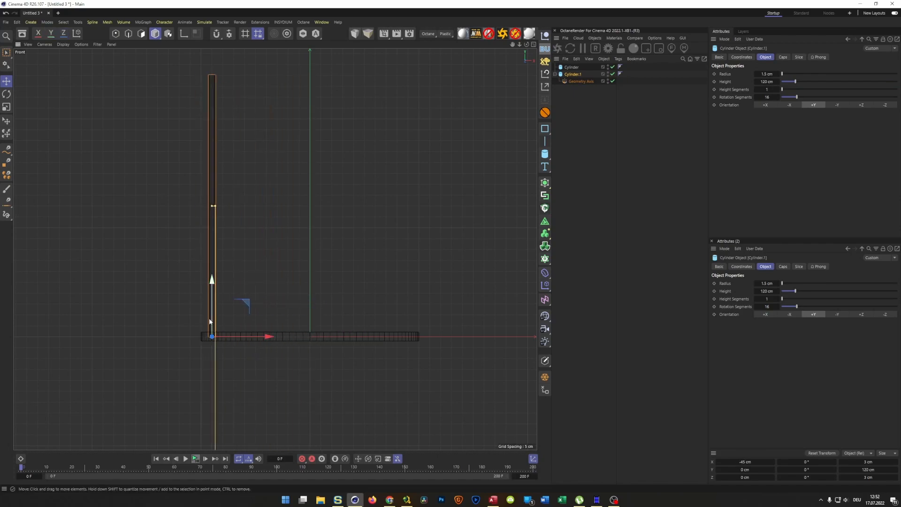
- Tilt the thin rod 35° around its base toward the centre of the disc
scroll(217, 313, up, 2)
alt+middle_drag(222, 336, 243, 364)
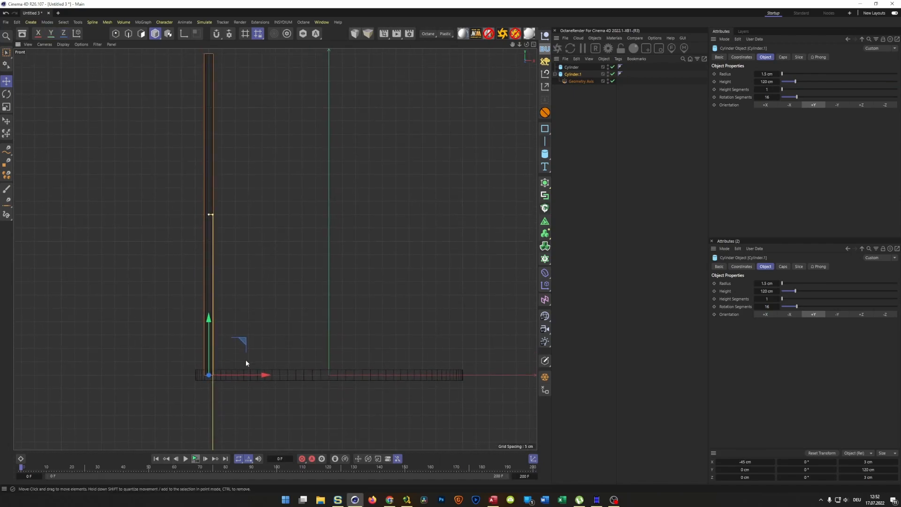
key(r)
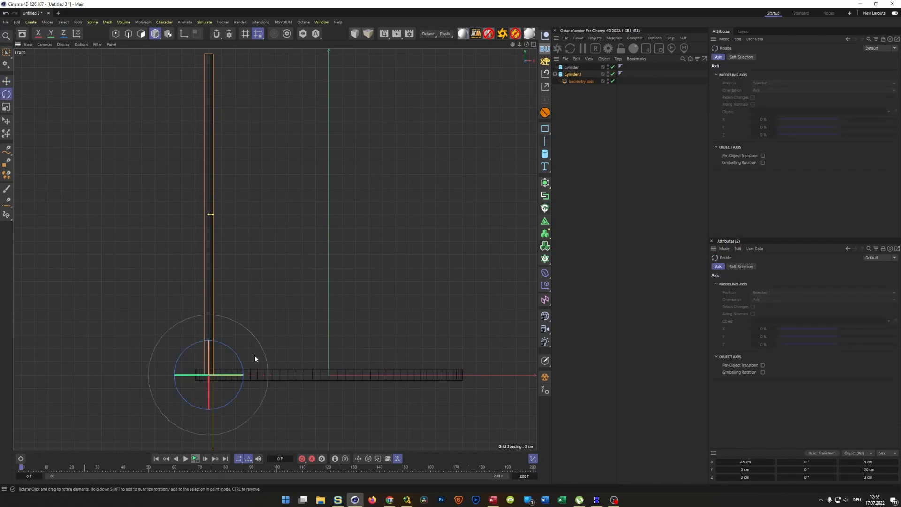
drag(228, 347, 243, 363)
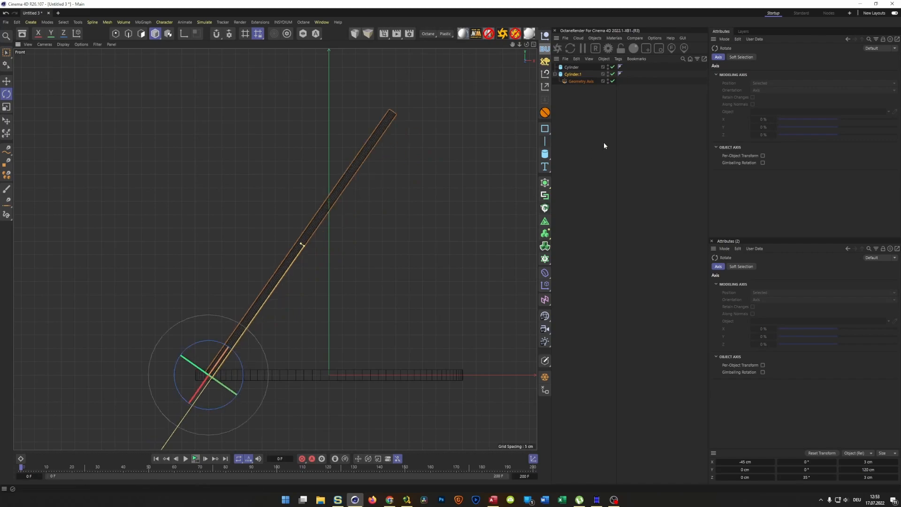
- Set the thin rod's bank rotation to 40° and return to the perspective view
click(571, 75)
click(742, 57)
double_click(790, 99)
text(40)
key(Return)
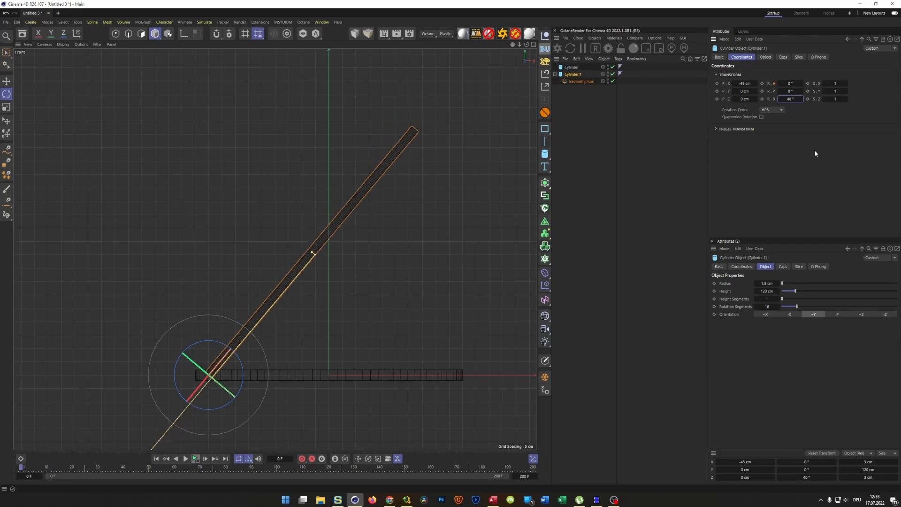
middle_click(433, 253)
middle_click(200, 173)
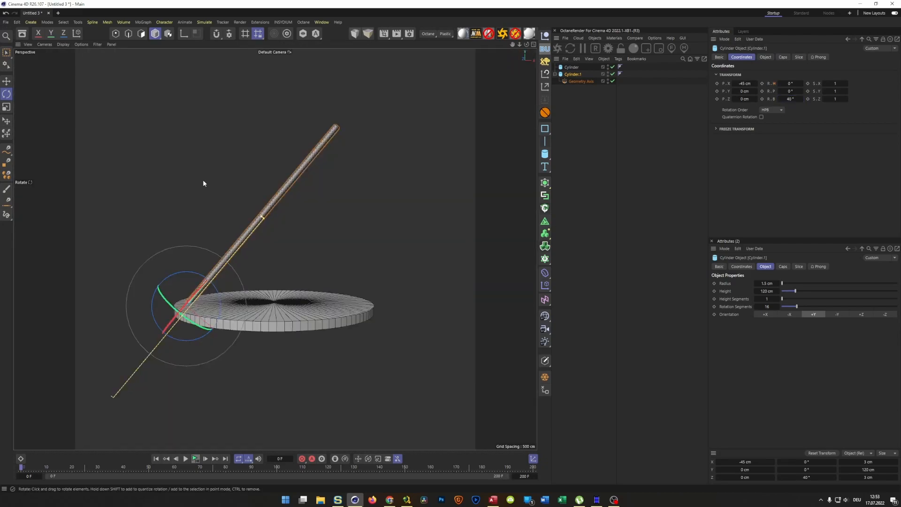
scroll(255, 294, up, 3)
alt+drag(253, 294, 213, 293)
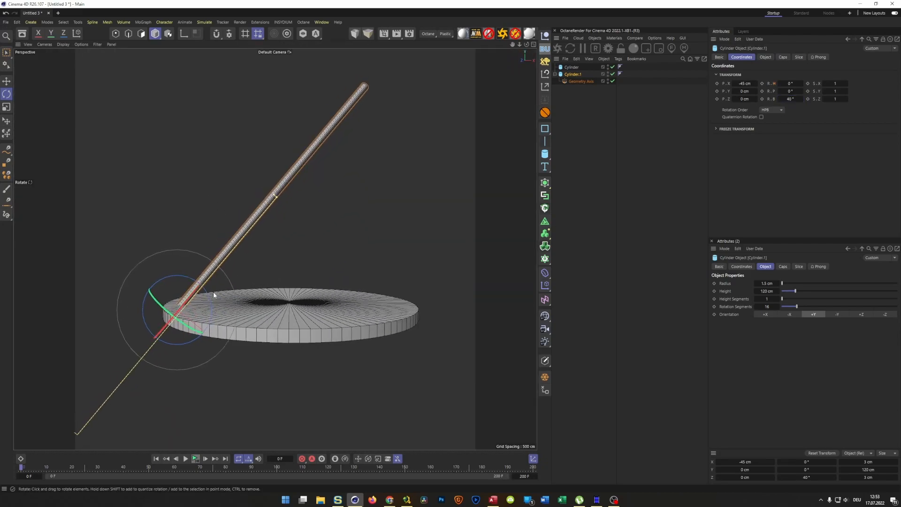
scroll(179, 302, up, 5)
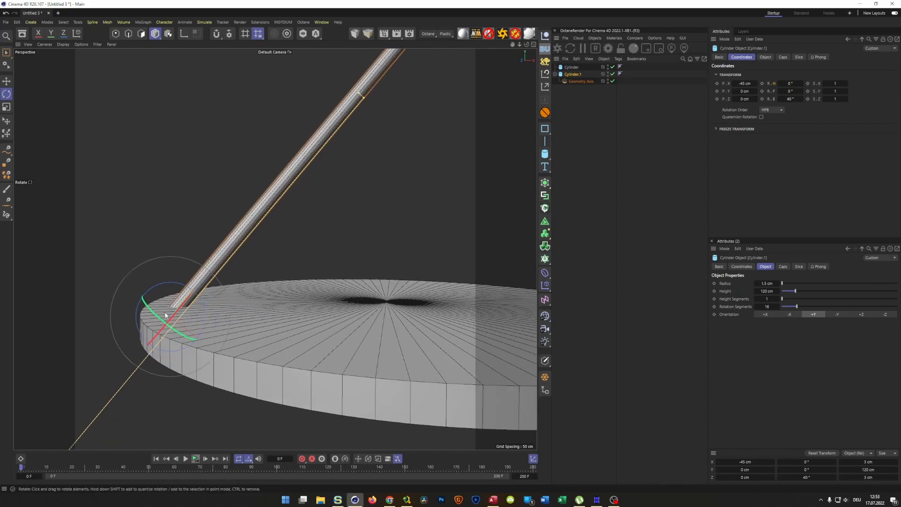
scroll(173, 326, down, 3)
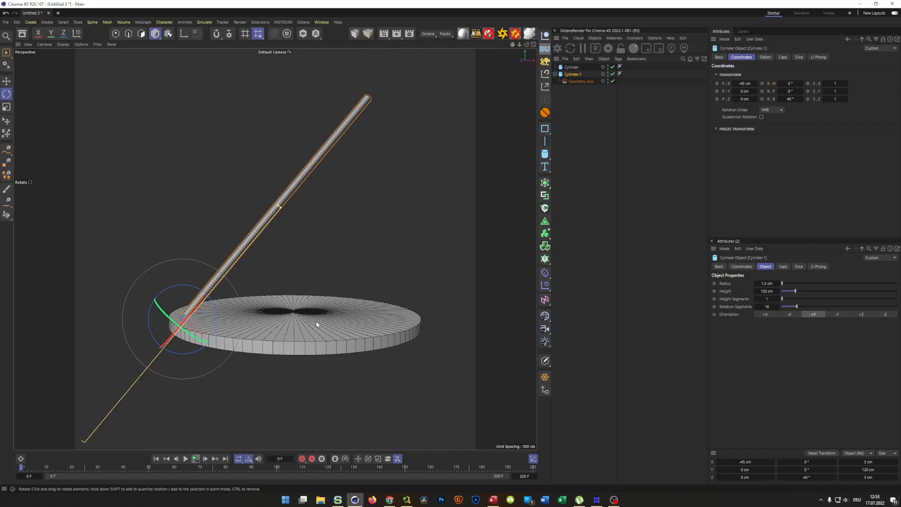
alt+drag(312, 317, 278, 333)
alt+right_drag(277, 330, 277, 331)
alt+drag(276, 334, 279, 331)
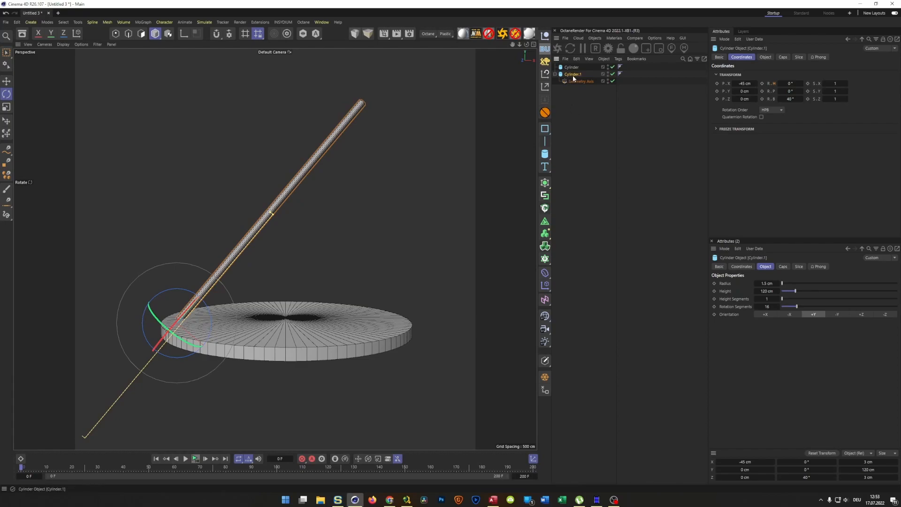
- Duplicate the tilted thin rod and set the copy's height segments to 50
ctrl+drag(576, 74, 577, 140)
click(765, 56)
click(768, 90)
text(50)
key(Return)
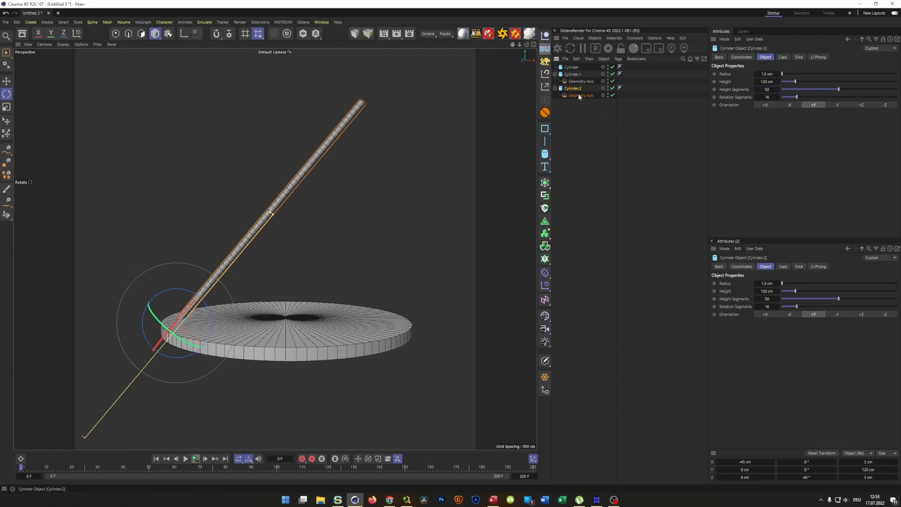
- Convert the duplicated rod's current state to a polygon object and delete the parametric duplicate with its Geometry Axis deformer
click(546, 378)
key(Delete)
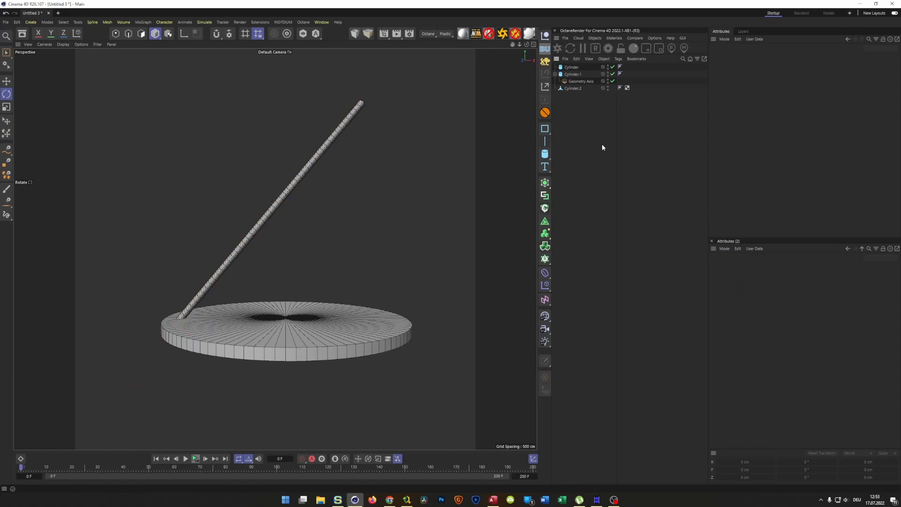
click(572, 89)
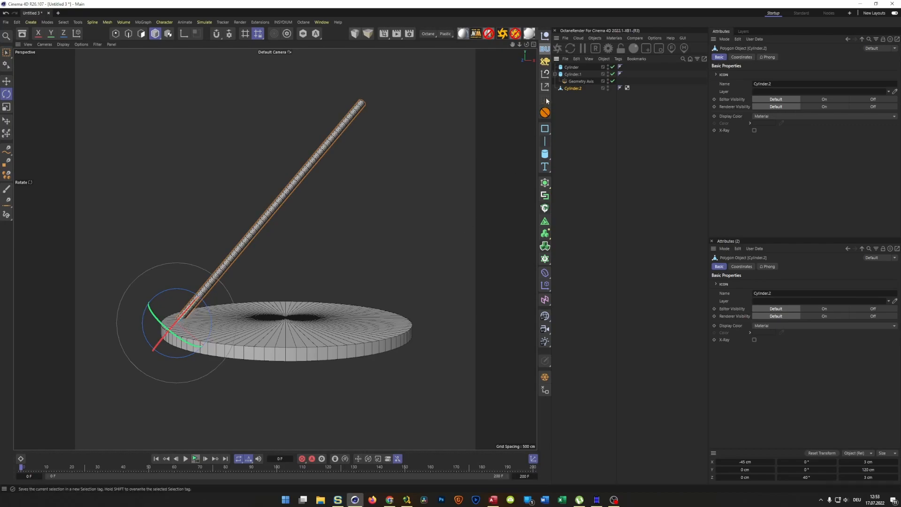
click(570, 74)
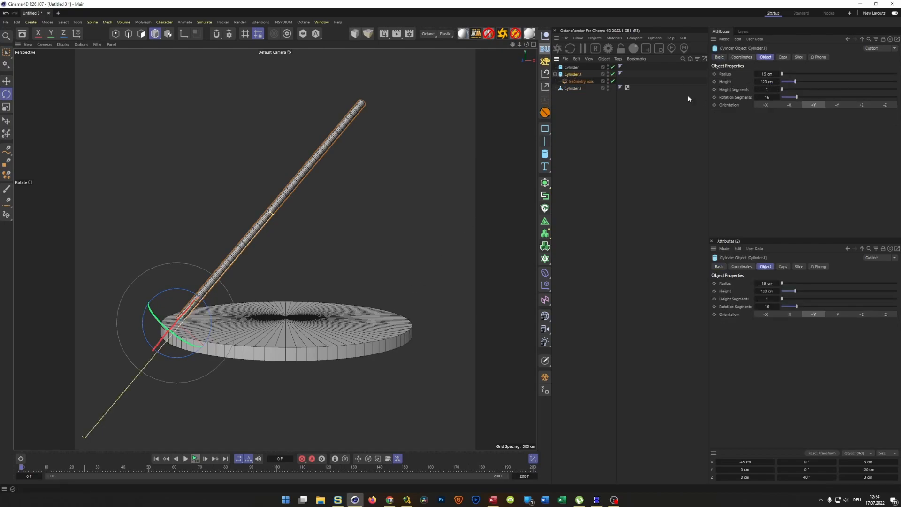
click(555, 75)
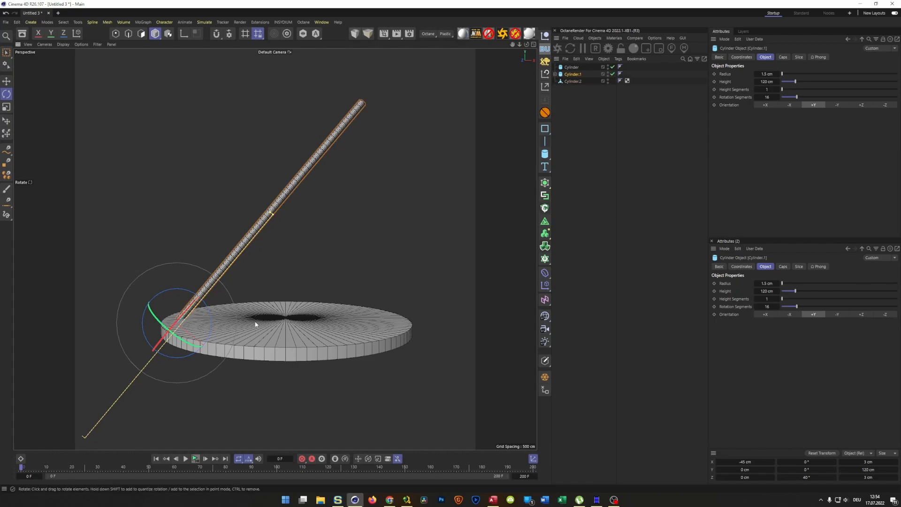
- Add a Bend deformer as a child of the polygon rod, fitted to its 120 cm length
alt+middle_drag(255, 323, 249, 335)
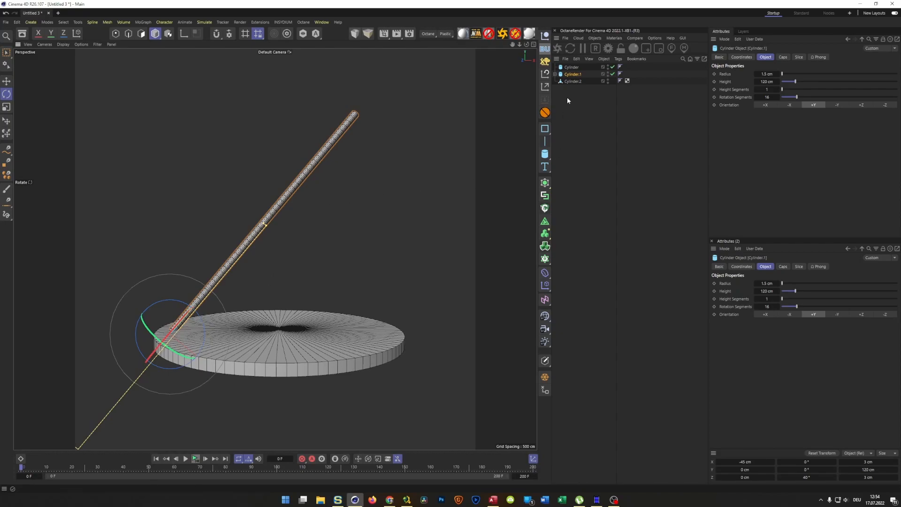
click(572, 81)
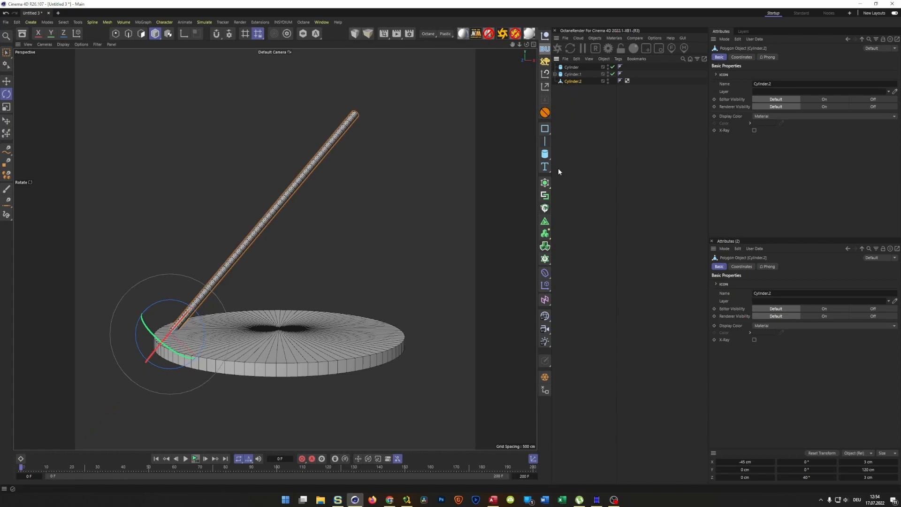
click(544, 274)
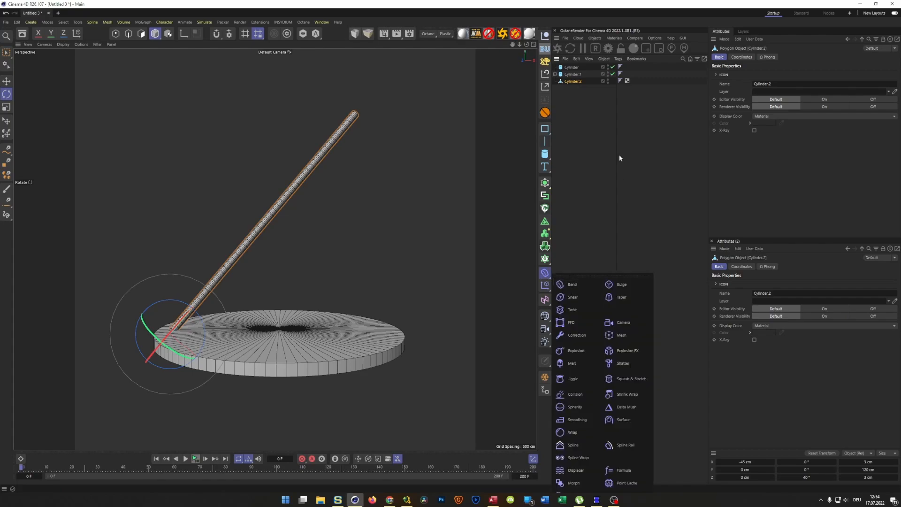
click(572, 285)
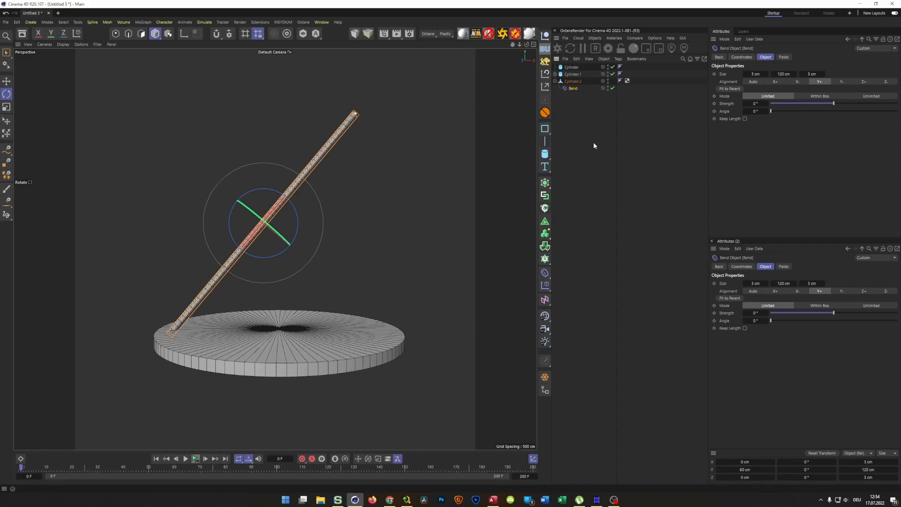
- Try out the Bend's strength, reset it to 0°, and set the deformer's Y size to 20 cm
drag(835, 104, 815, 121)
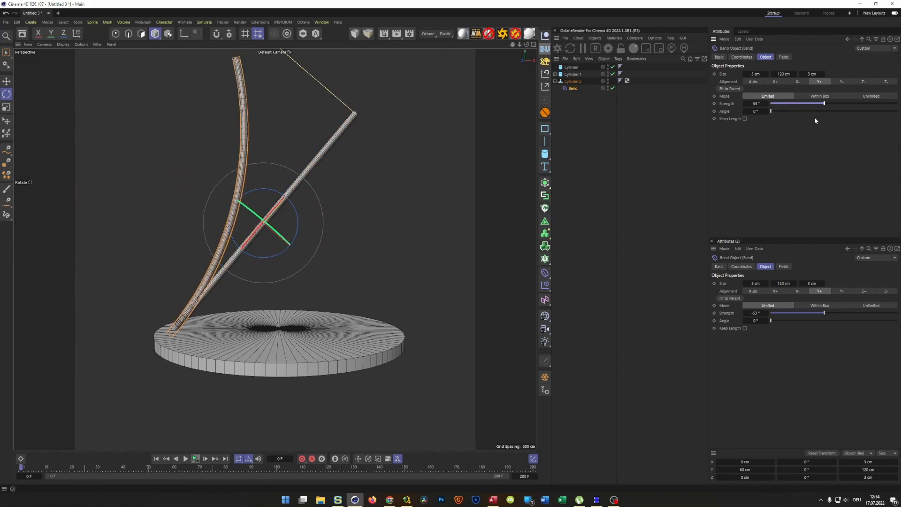
right_click(766, 102)
click(780, 73)
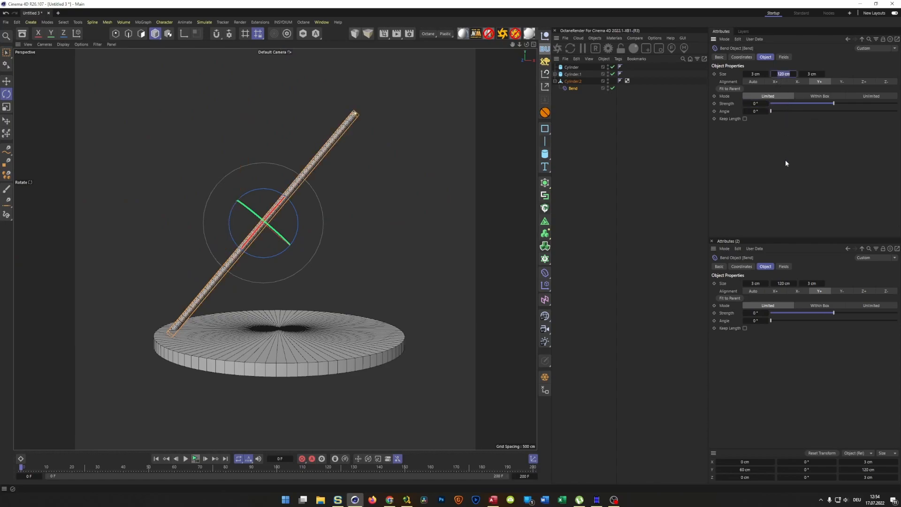
text(20)
key(Return)
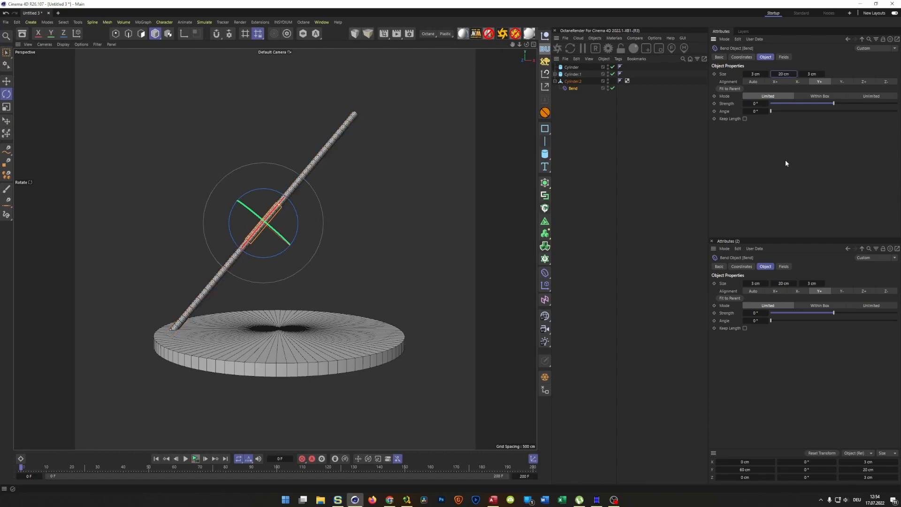
- Set the Bend's strength to -80° while checking the rod's shape in the front view
mouse_move(833, 104)
mouse_down()
mouse_move(843, 104)
mouse_move(820, 106)
mouse_up()
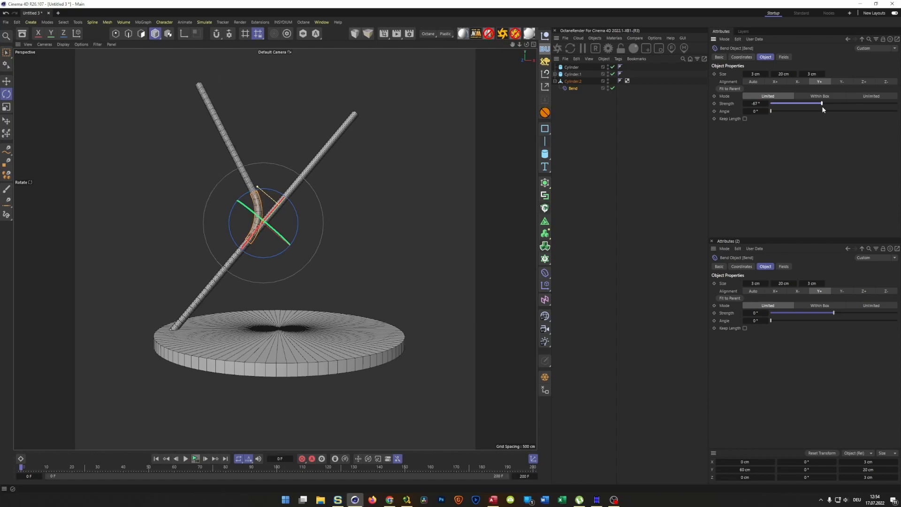
middle_click(399, 265)
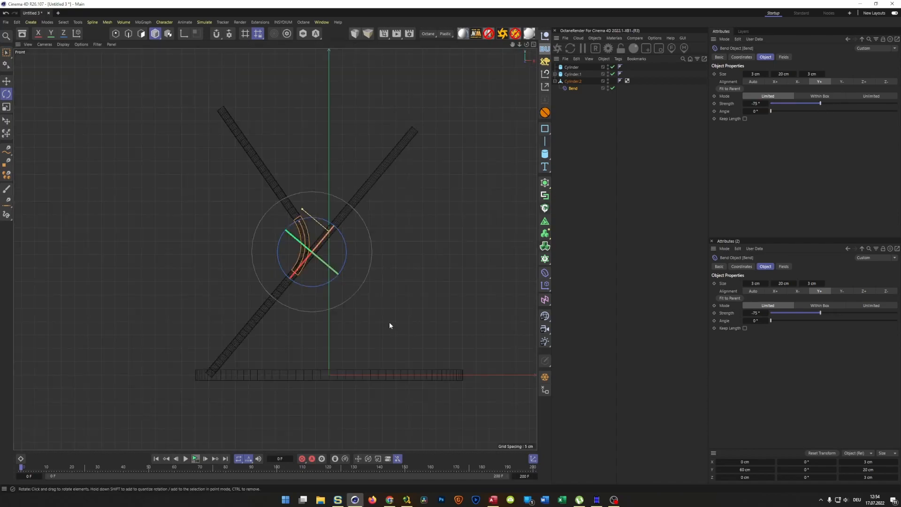
scroll(324, 262, up, 3)
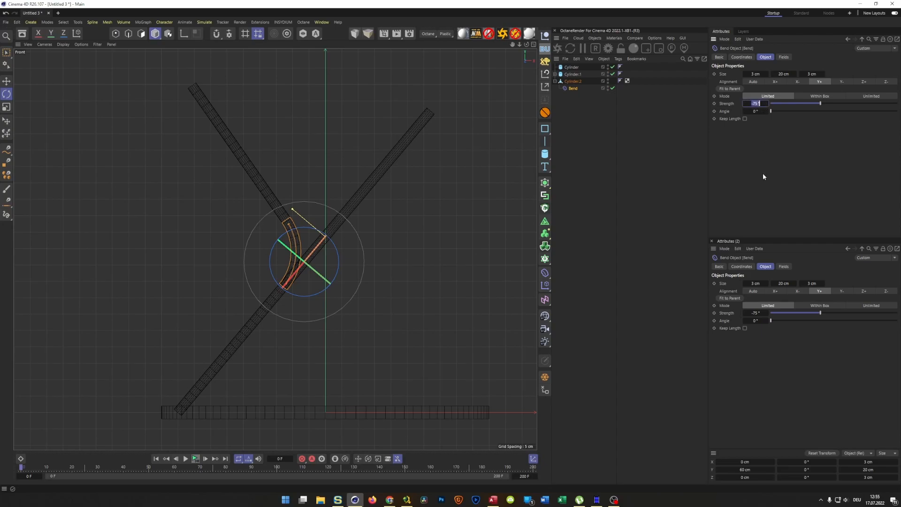
text(-80)
key(Return)
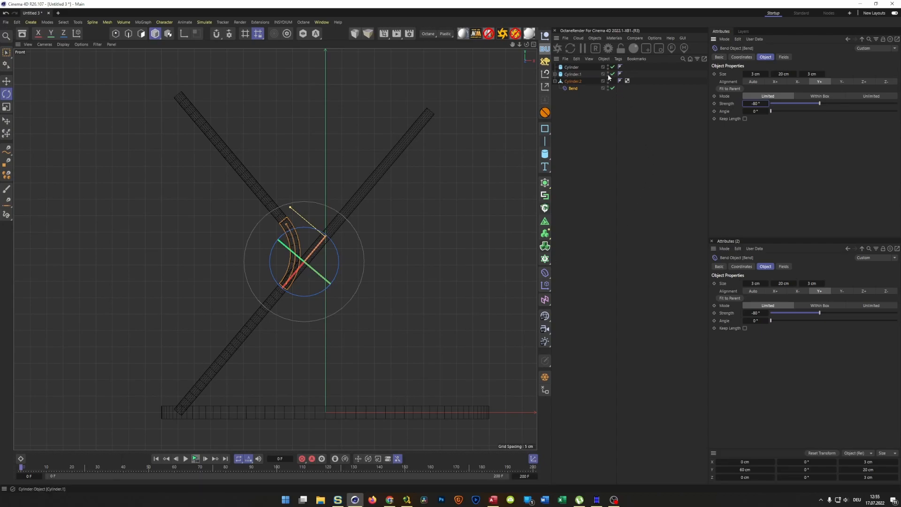
- Nest the straight rod under the base disc, hide both in the viewport, and return to the perspective view
click(573, 74)
drag(573, 76, 574, 68)
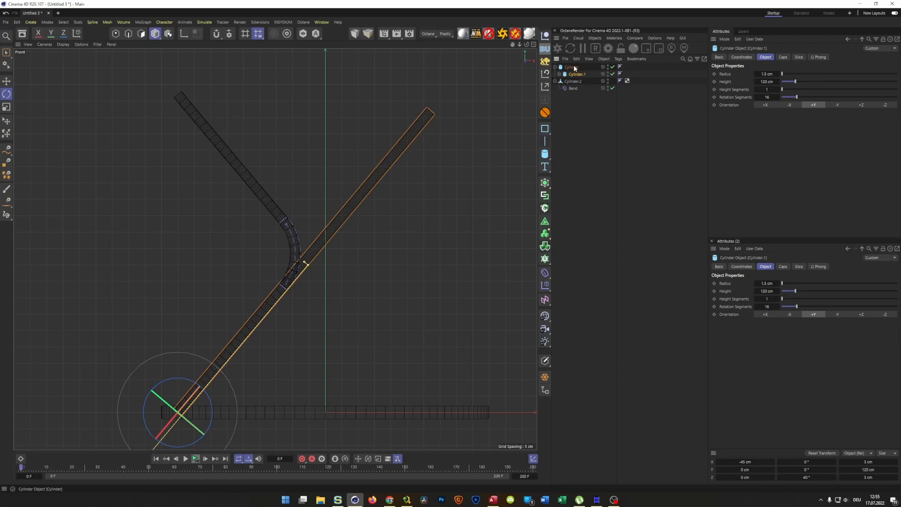
click(573, 68)
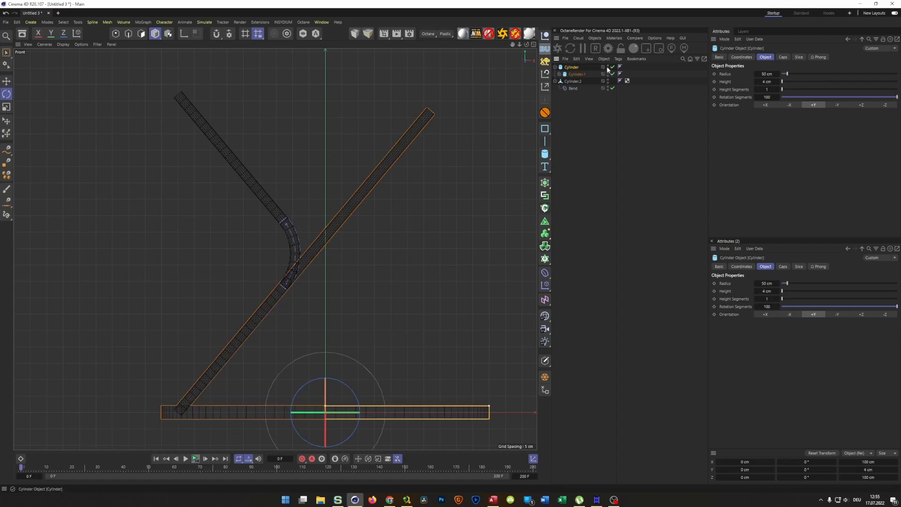
click(608, 67)
middle_click(272, 252)
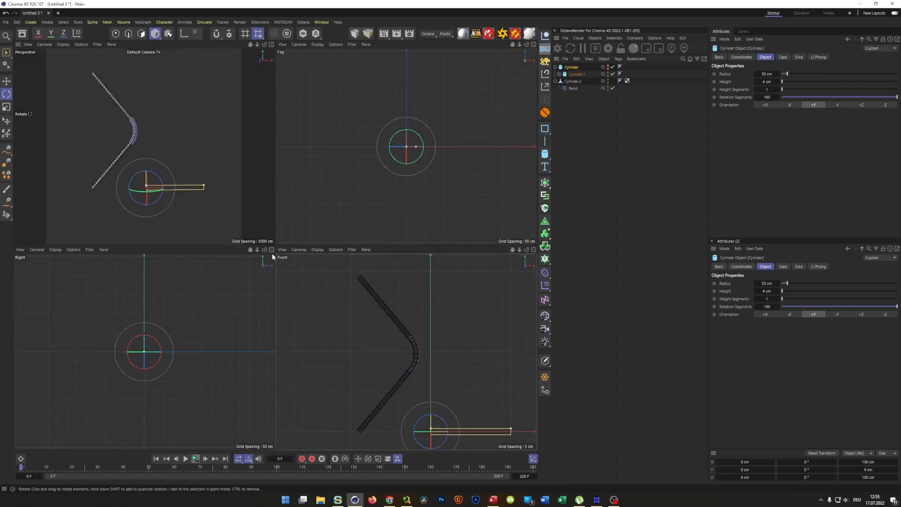
middle_click(196, 167)
scroll(264, 229, up, 3)
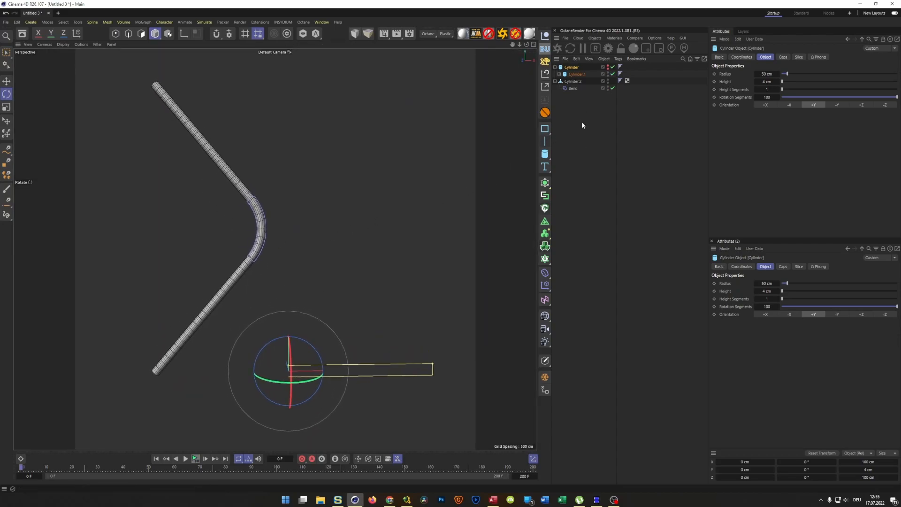
- Add a Symmetry generator and place the bent rod inside it to mirror the rod across the ZY plane
click(544, 183)
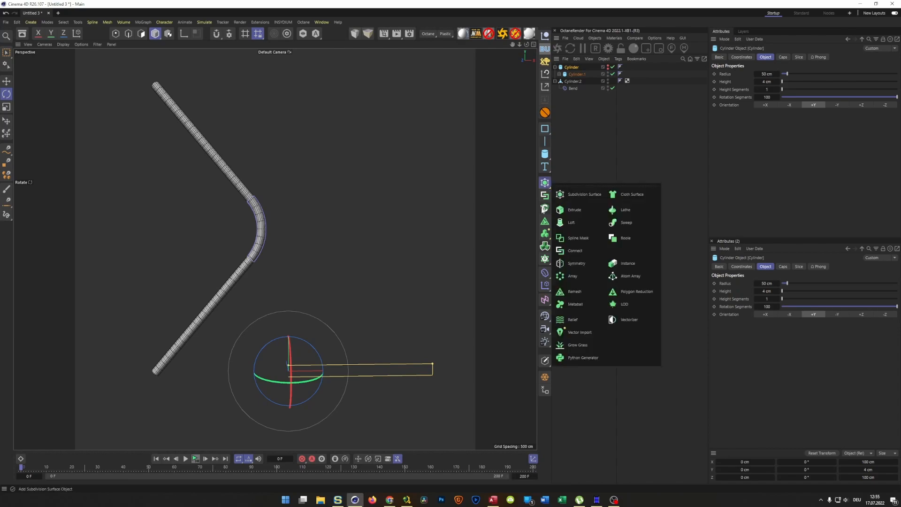
click(573, 263)
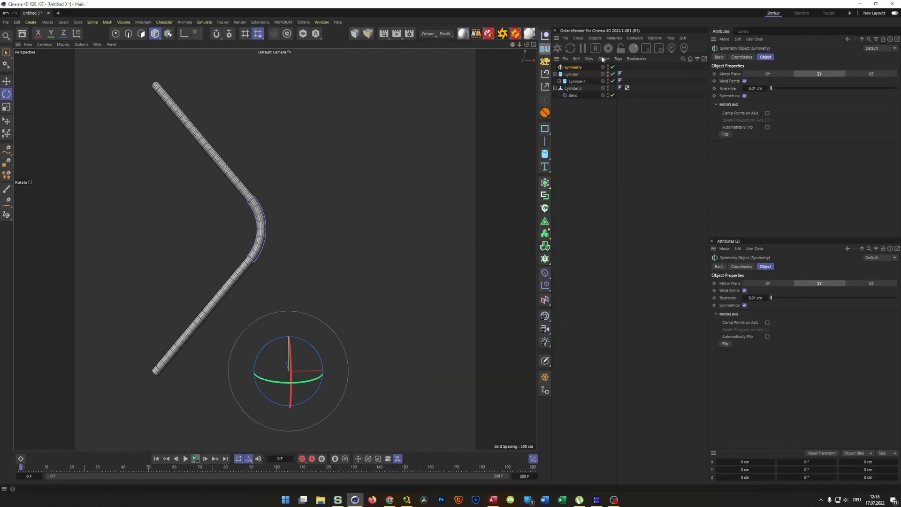
drag(568, 67, 578, 96)
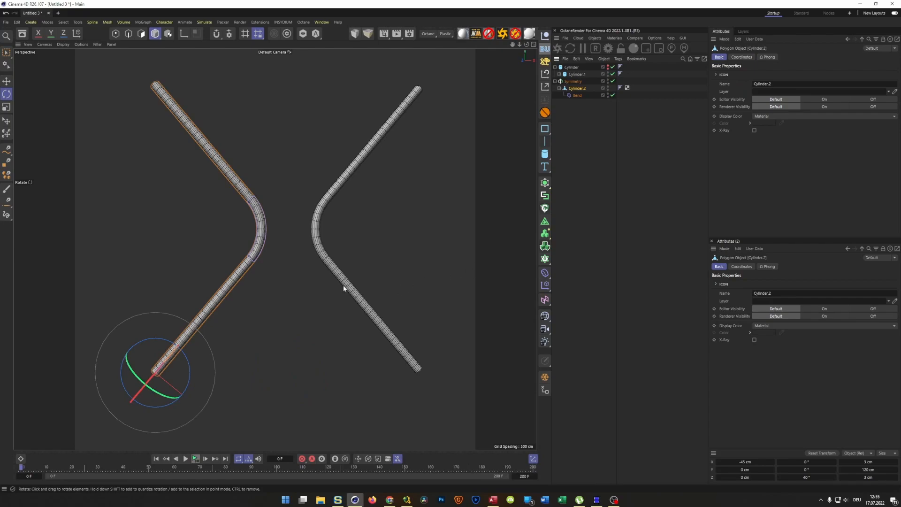
alt+drag(343, 285, 295, 252)
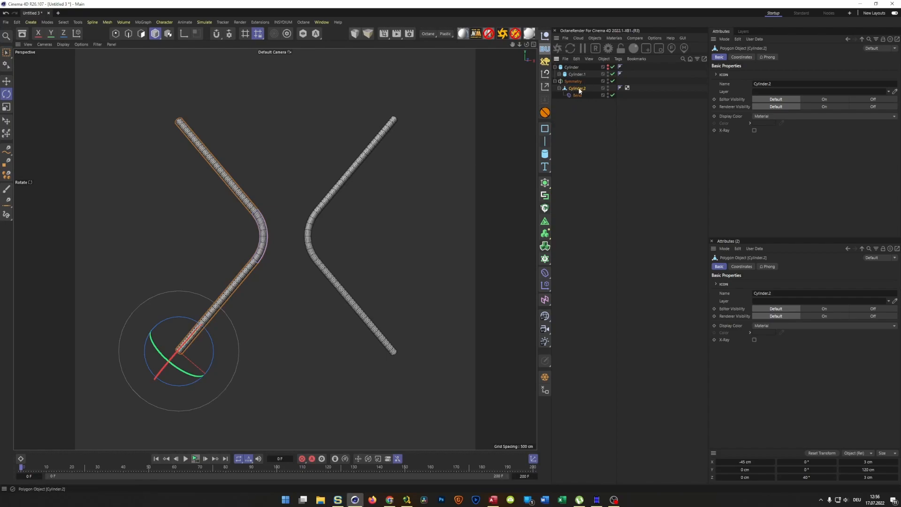
- Make the straight rod visible in the viewport while keeping its parent disc hidden
click(607, 68)
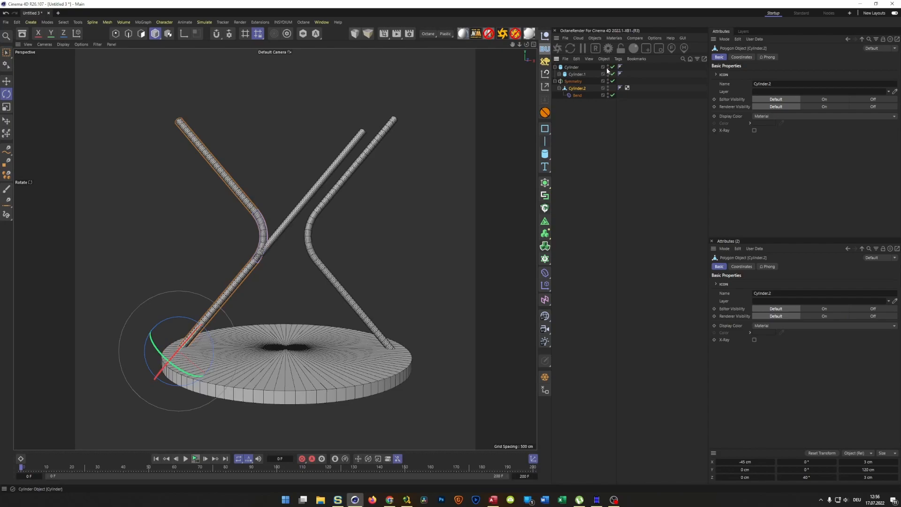
click(607, 68)
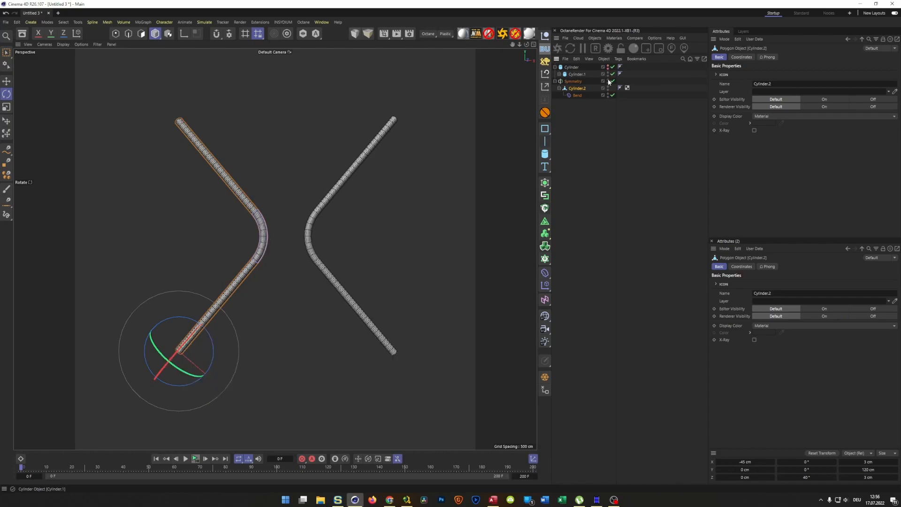
click(608, 75)
scroll(319, 228, up, 3)
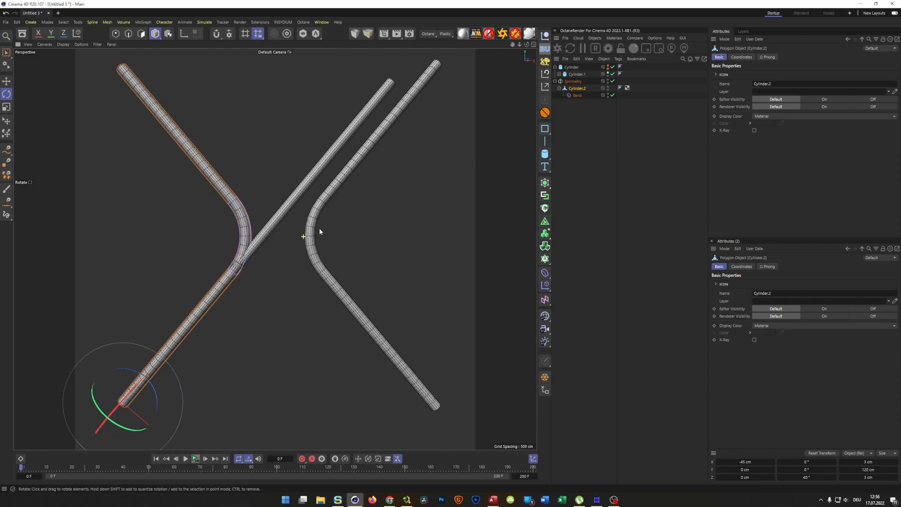
- In the front view, move the Bend deformer up along the rod to about 64.3 cm in Y
middle_click(319, 228)
middle_click(392, 303)
scroll(328, 248, up, 5)
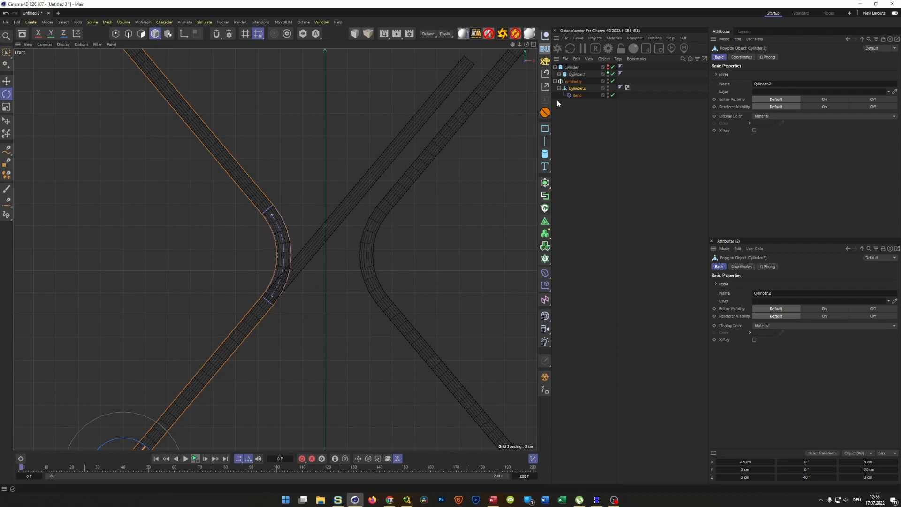
click(576, 95)
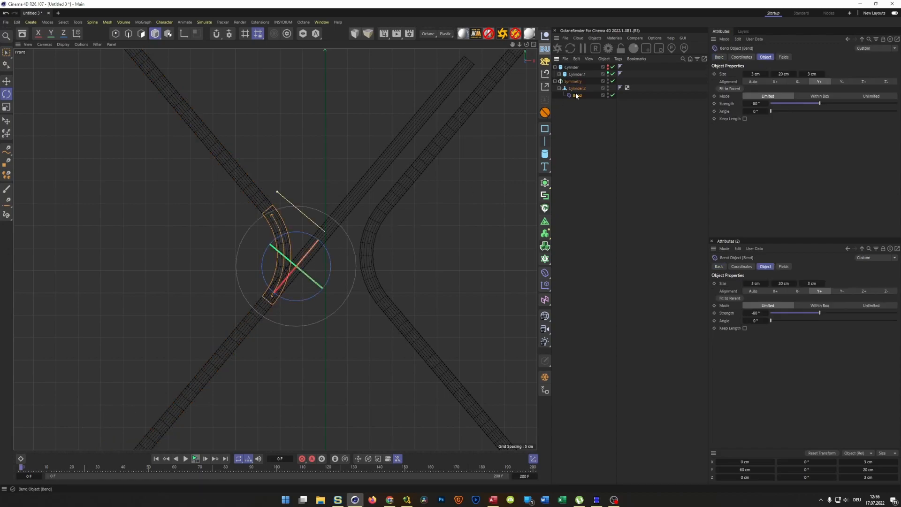
key(e)
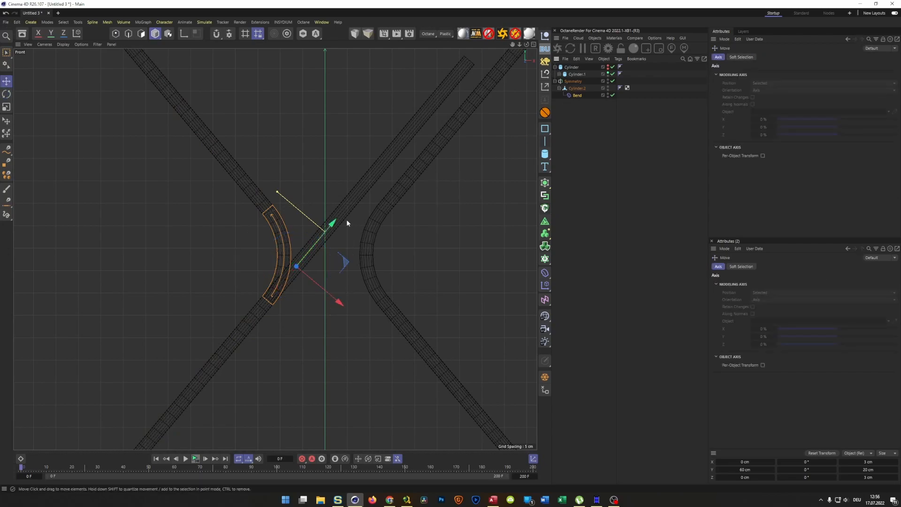
drag(331, 224, 352, 212)
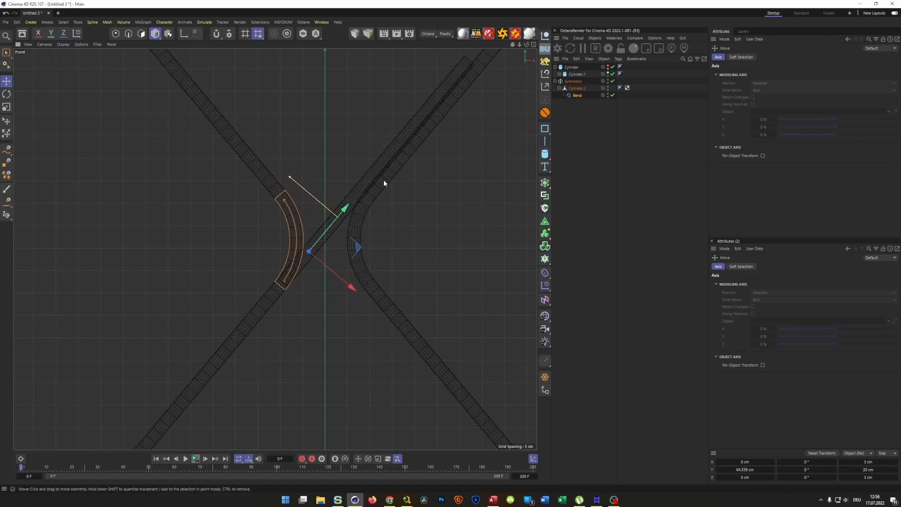
- Move the Bend deformer further up along the rod to about 66.7 cm in Y and return to the perspective view
scroll(366, 178, up, 5)
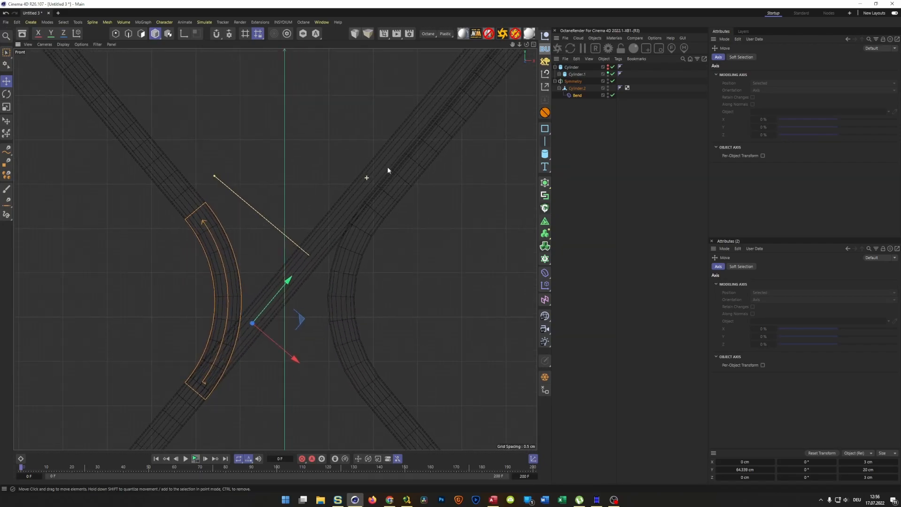
drag(276, 295, 306, 288)
scroll(363, 307, down, 4)
scroll(363, 309, down, 2)
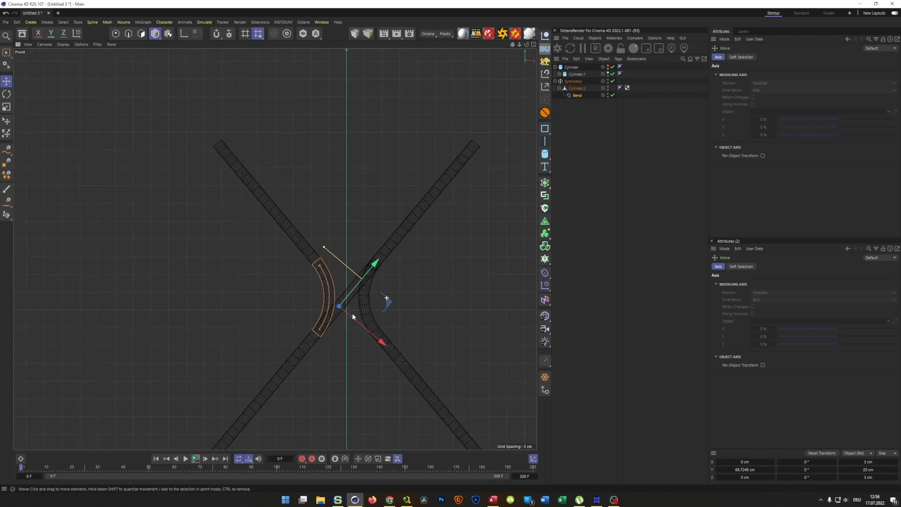
middle_click(416, 331)
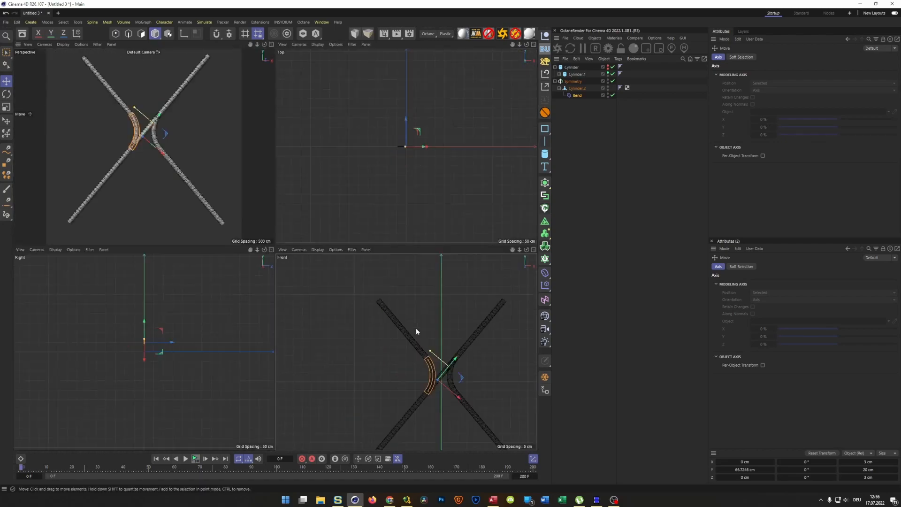
middle_click(194, 194)
scroll(259, 206, up, 1)
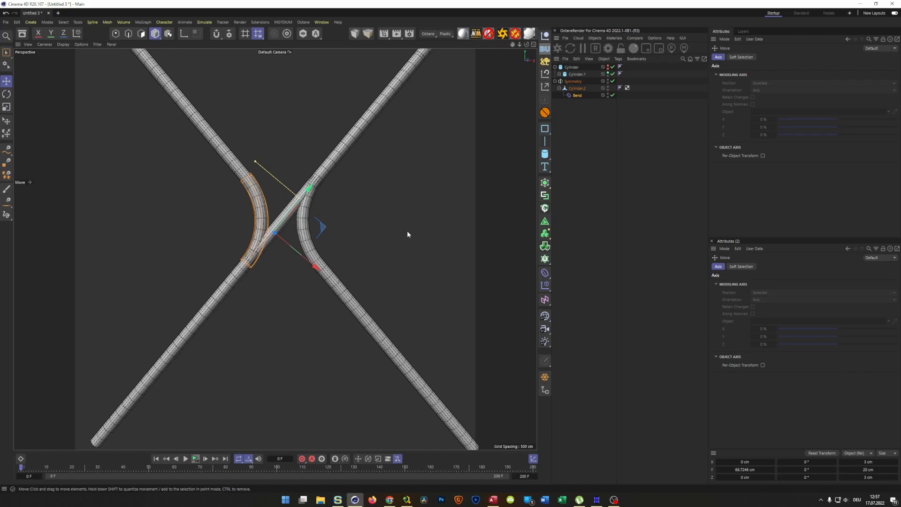
- Reset the straight rod's viewport visibility to hide it, and review the mirrored bent rods in the front and perspective views
click(608, 74)
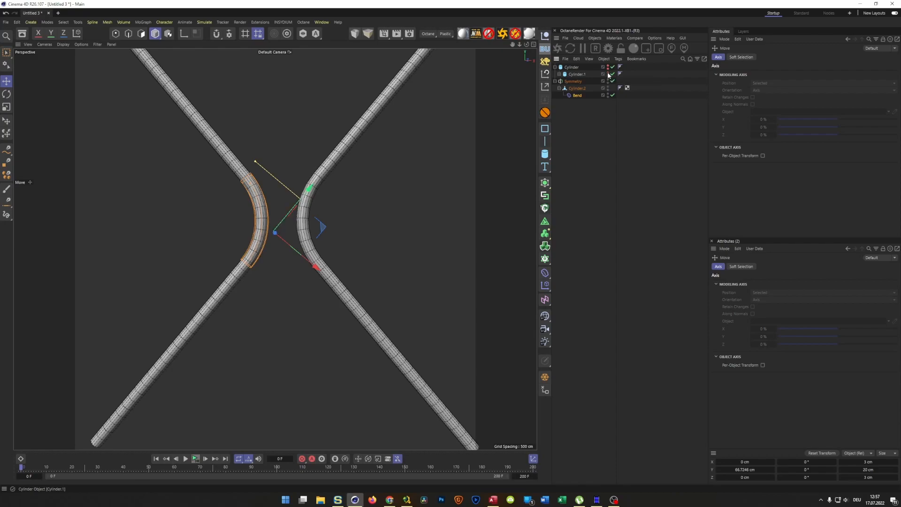
alt+middle_drag(299, 258, 329, 242)
scroll(291, 320, down, 3)
middle_click(305, 322)
middle_click(328, 322)
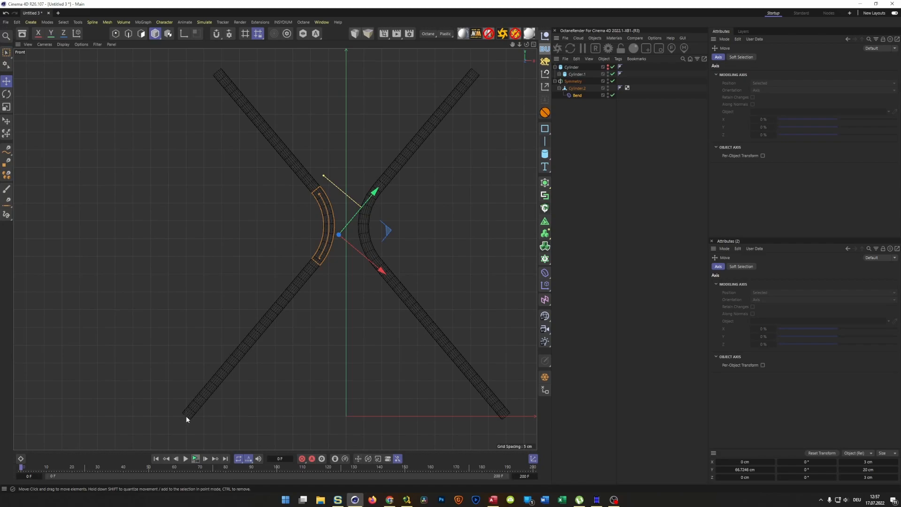
middle_click(212, 387)
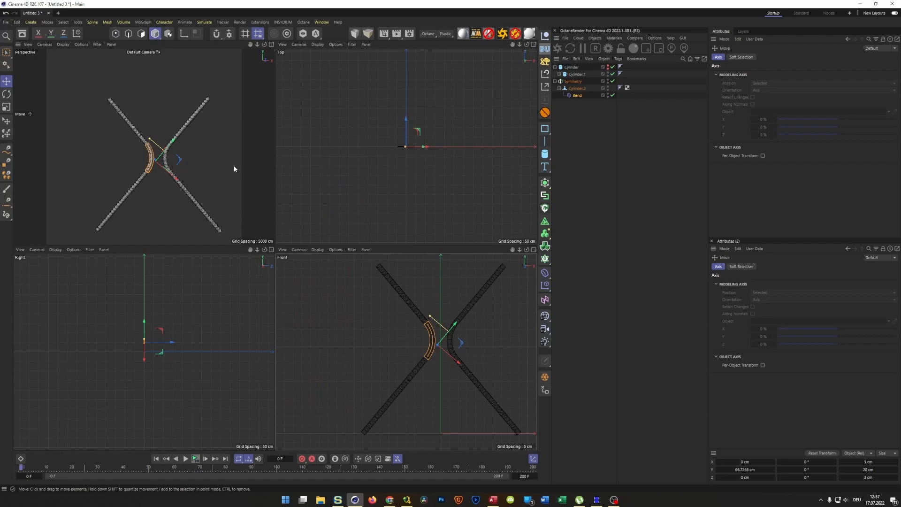
middle_click(235, 167)
- Turn off the Symmetry generator and select the polygons of the bent rod's upper end cap with Live Selection
click(577, 88)
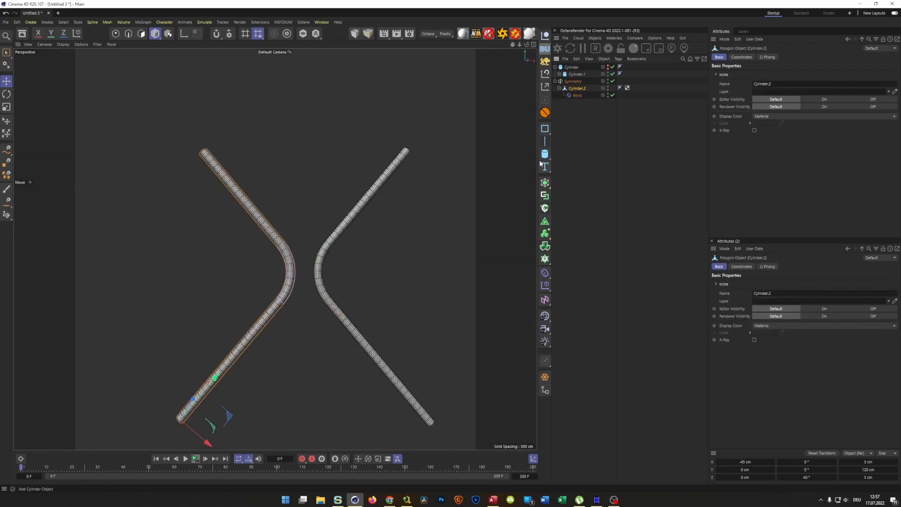
key(Return)
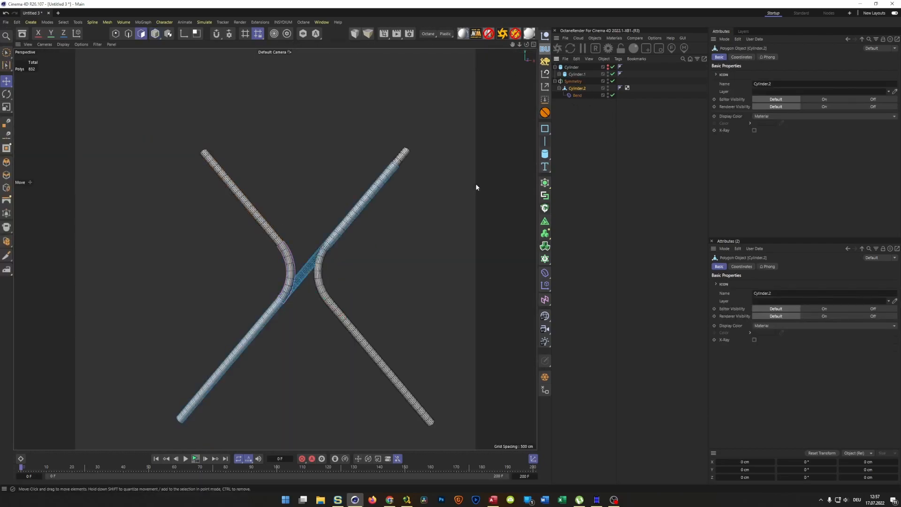
alt+drag(402, 164, 422, 153)
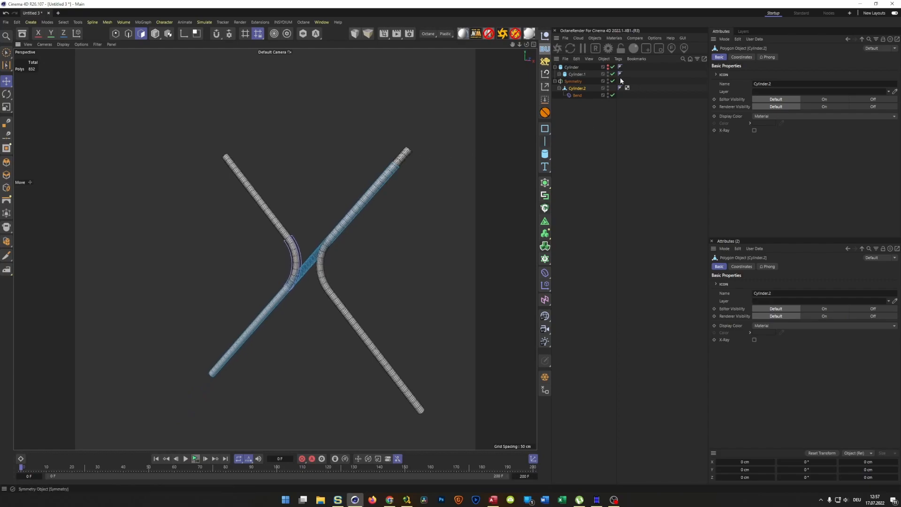
scroll(413, 160, up, 2)
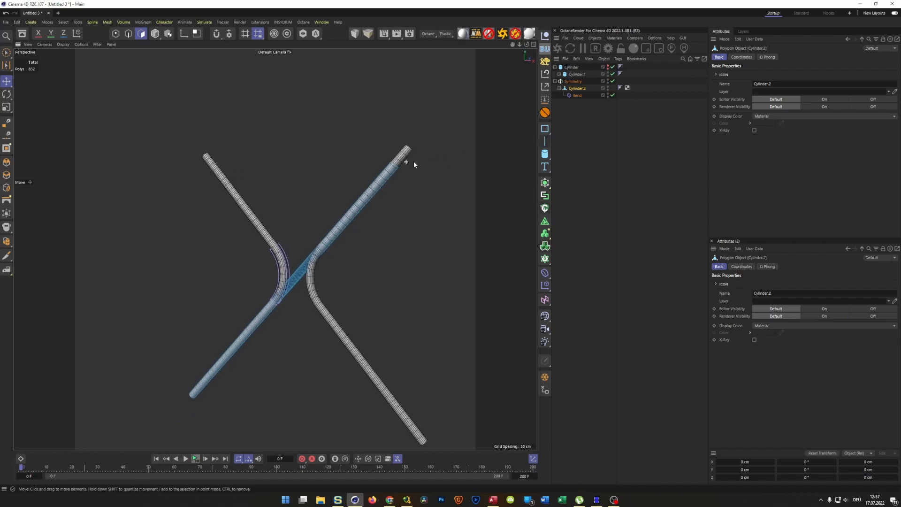
click(612, 81)
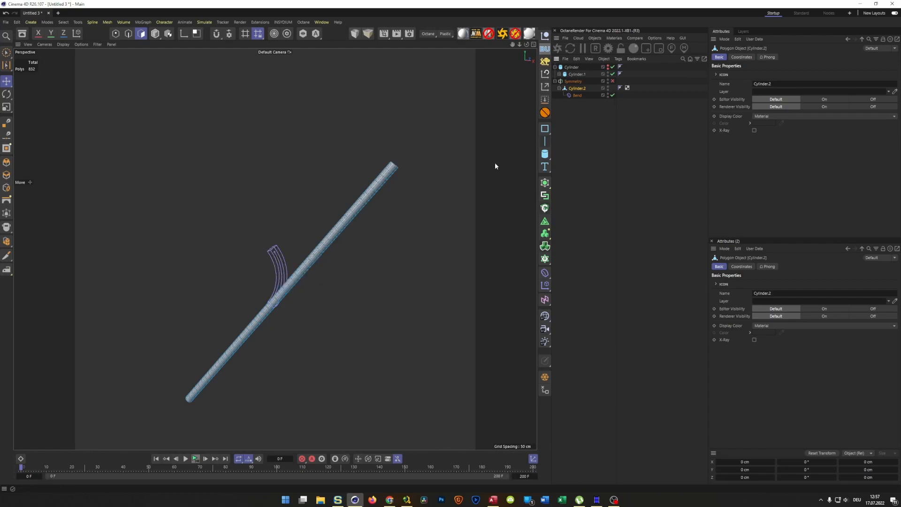
scroll(409, 165, up, 4)
scroll(325, 141, down, 3)
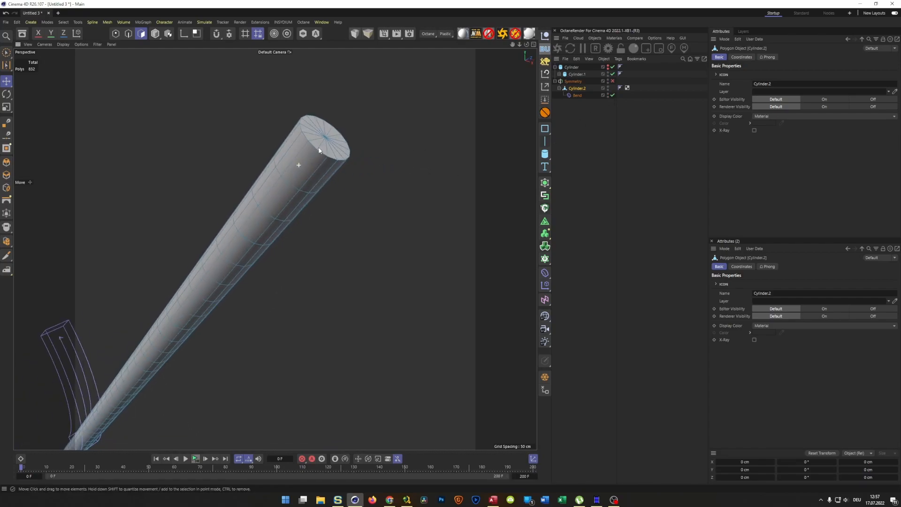
key(9)
click(330, 138)
alt+drag(322, 142, 245, 245)
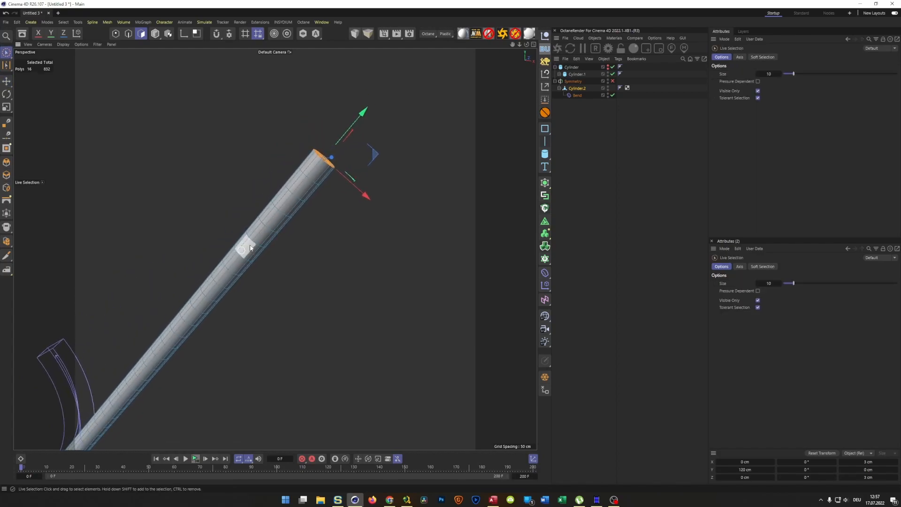
- Re-enable the Symmetry generator and, in the front view, extend the rod by moving its end cap to about 133.35 cm in Y
click(612, 81)
alt+drag(375, 240, 387, 253)
alt+right_drag(388, 254, 343, 261)
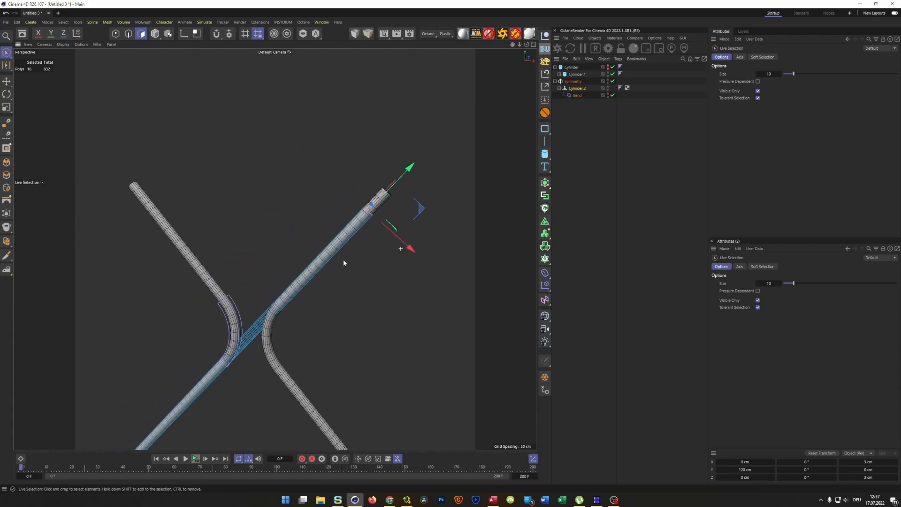
middle_click(346, 260)
middle_click(349, 269)
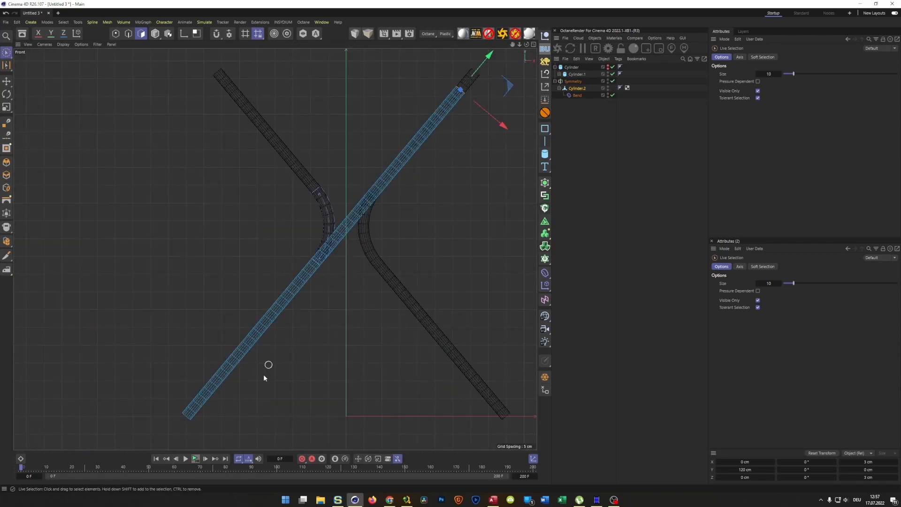
alt+middle_drag(209, 114, 179, 139)
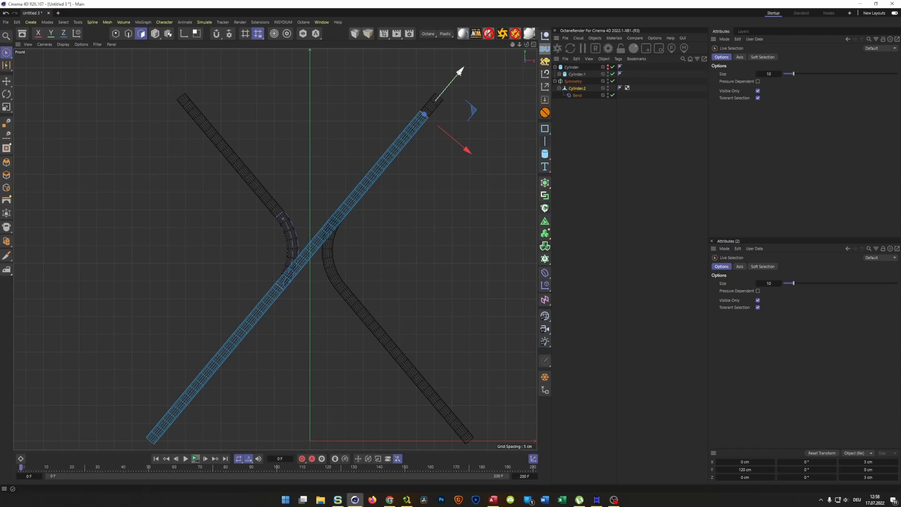
drag(460, 71, 477, 50)
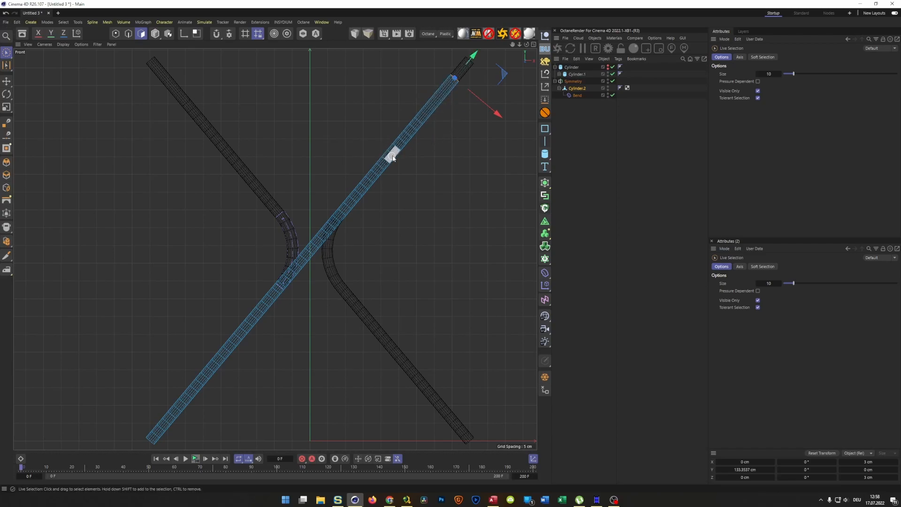
- Ring-select the lengthwise edges of the rod's stretched end segment and subdivide them with an edge cut
alt+middle_drag(446, 109, 346, 187)
alt+right_drag(346, 187, 358, 201)
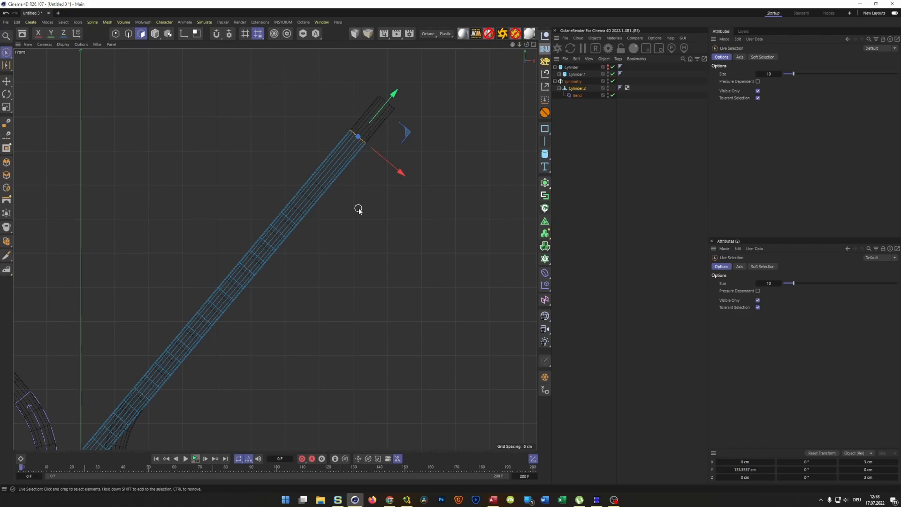
key(Return)
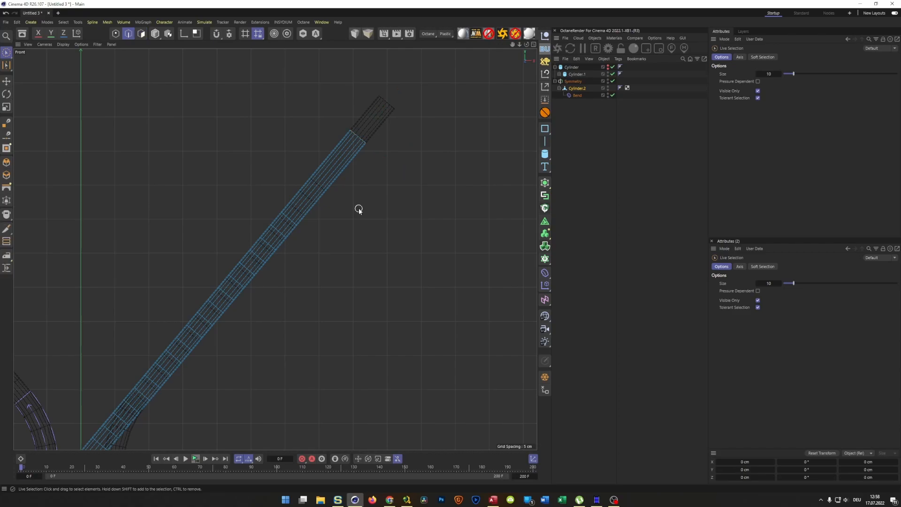
key(u)
key(b)
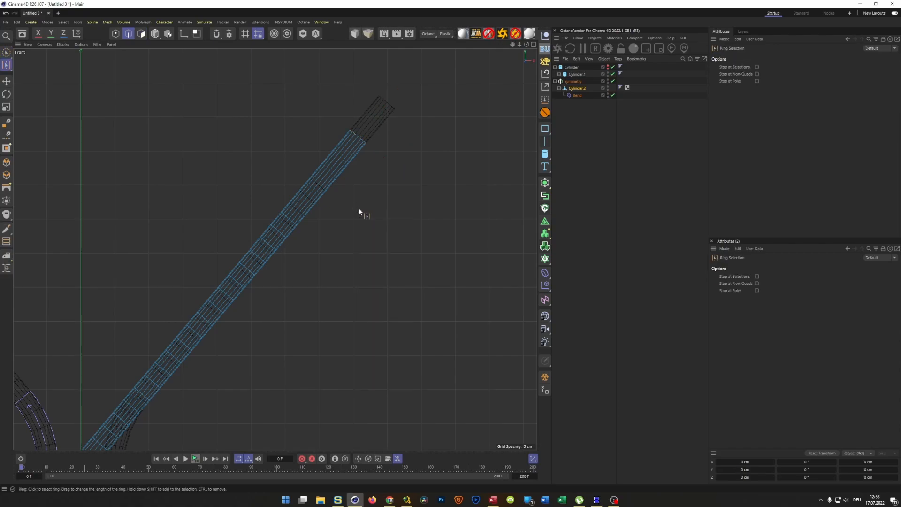
click(327, 198)
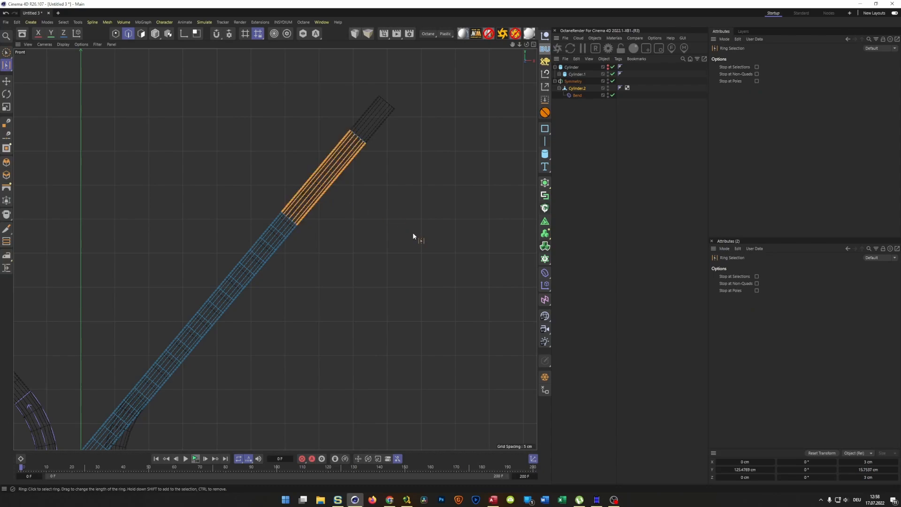
right_click(412, 233)
key(Escape)
right_click(413, 232)
key(Escape)
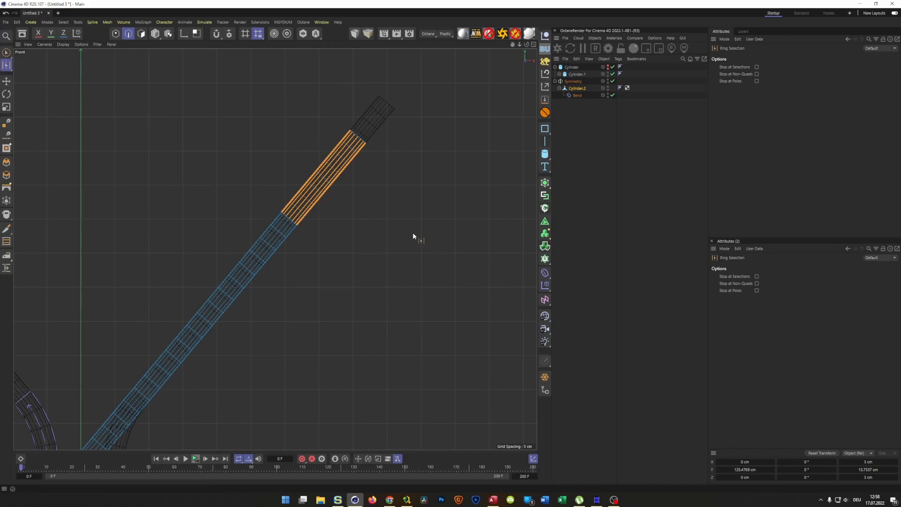
- Return to model mode, frame the rods, and switch back to the perspective view
key(Return)
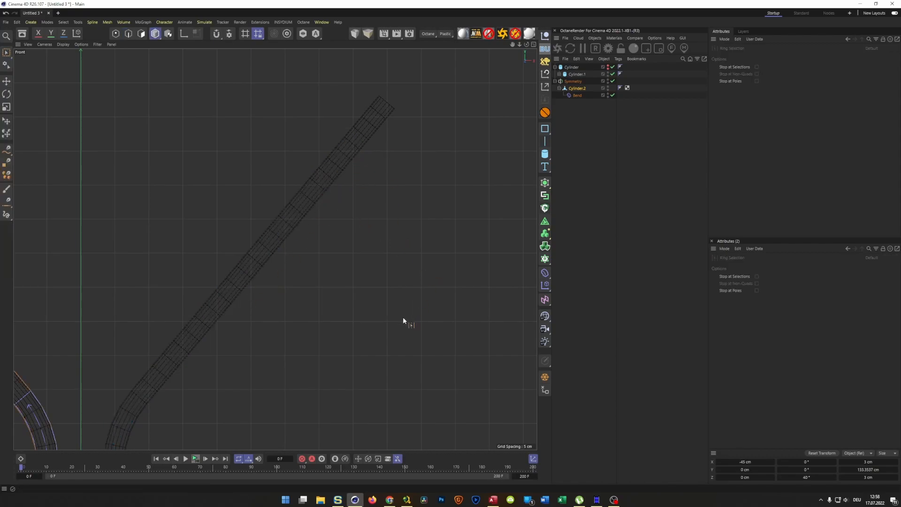
key(h)
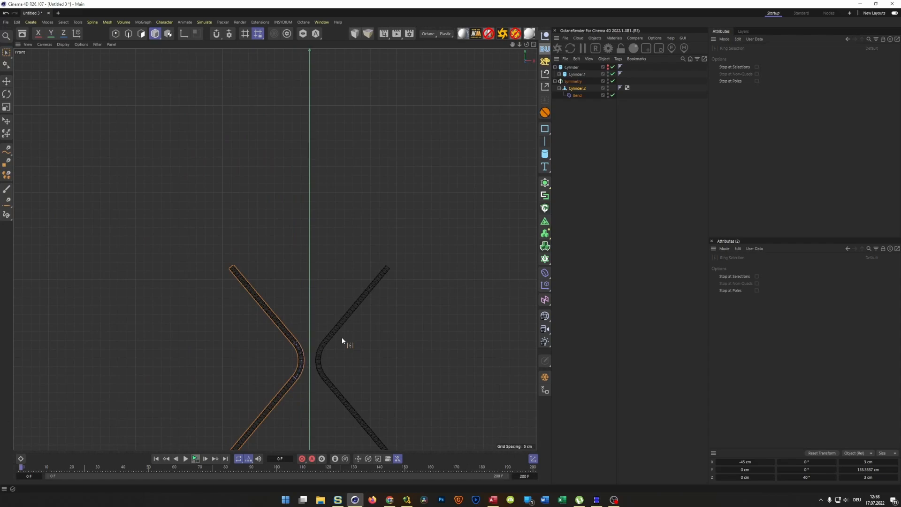
middle_click(342, 336)
middle_click(173, 167)
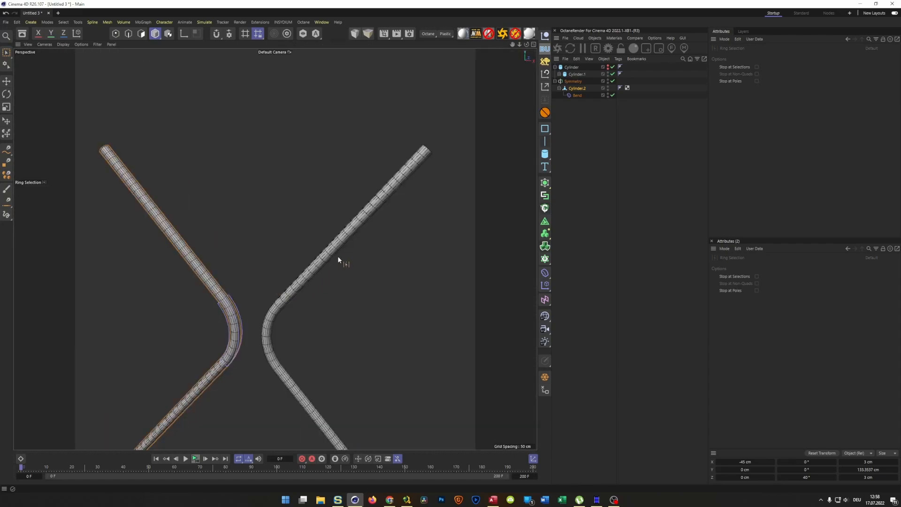
- Temporarily show the base disc and straight rod to examine how they line up with the bent rods at the crossing
click(608, 66)
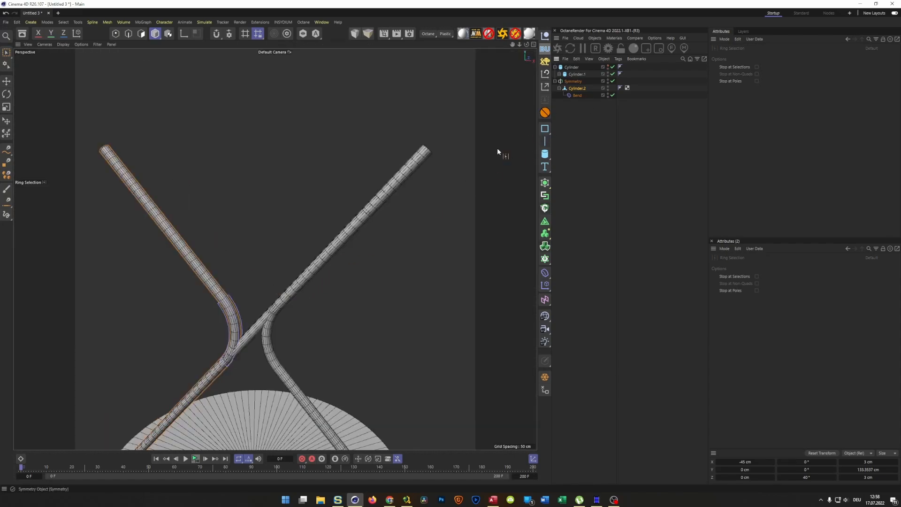
alt+drag(279, 316, 299, 288)
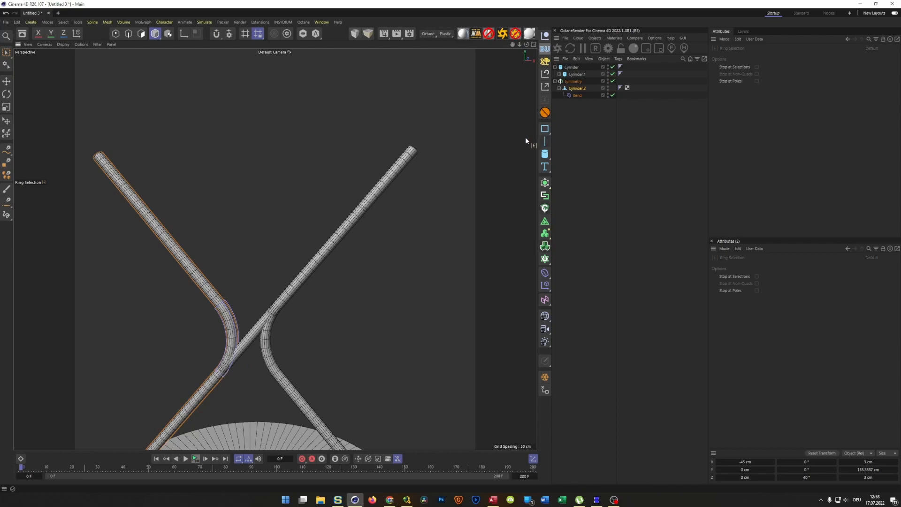
alt+drag(282, 288, 277, 305)
scroll(277, 304, up, 10)
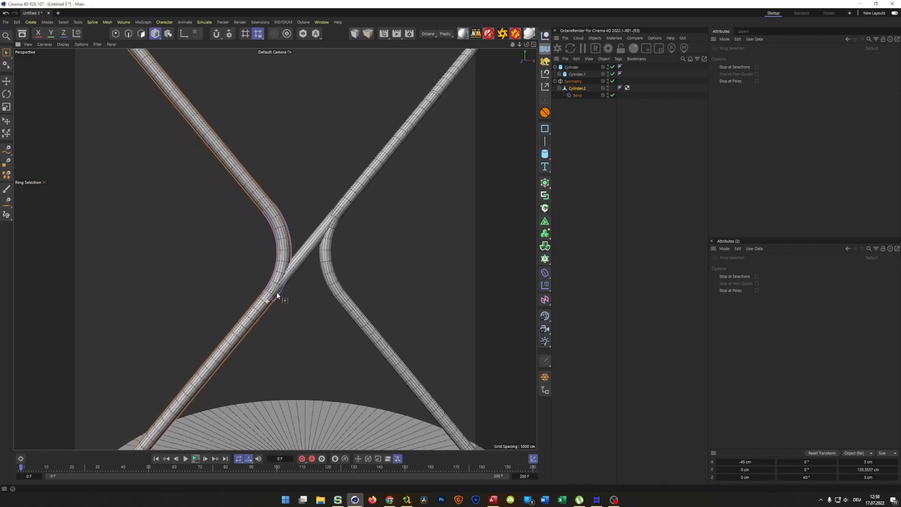
scroll(296, 272, down, 10)
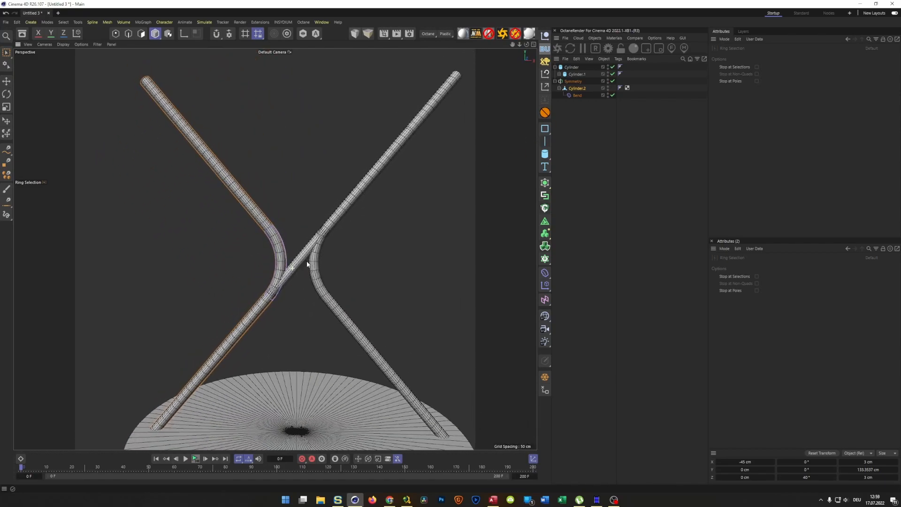
double_click(607, 67)
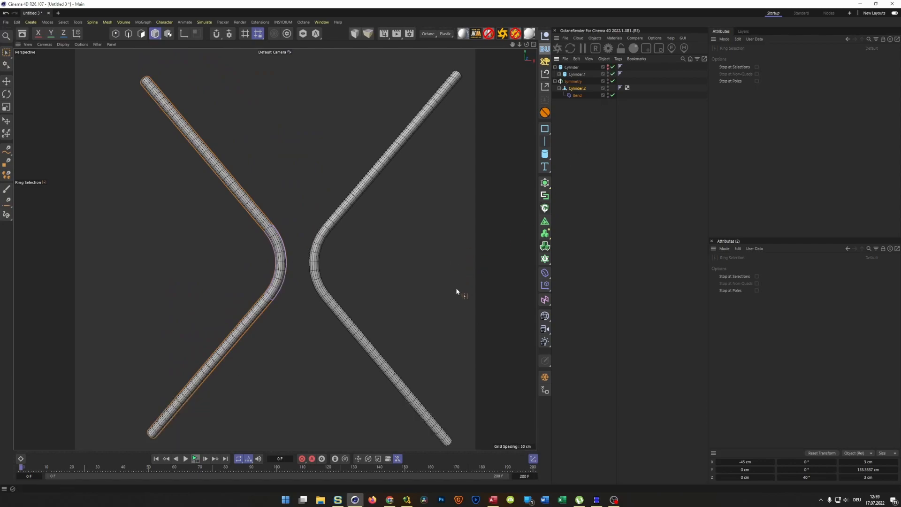
- Save the project in the _Temp folder as magic_X_tutorial
key(ctrl+s)
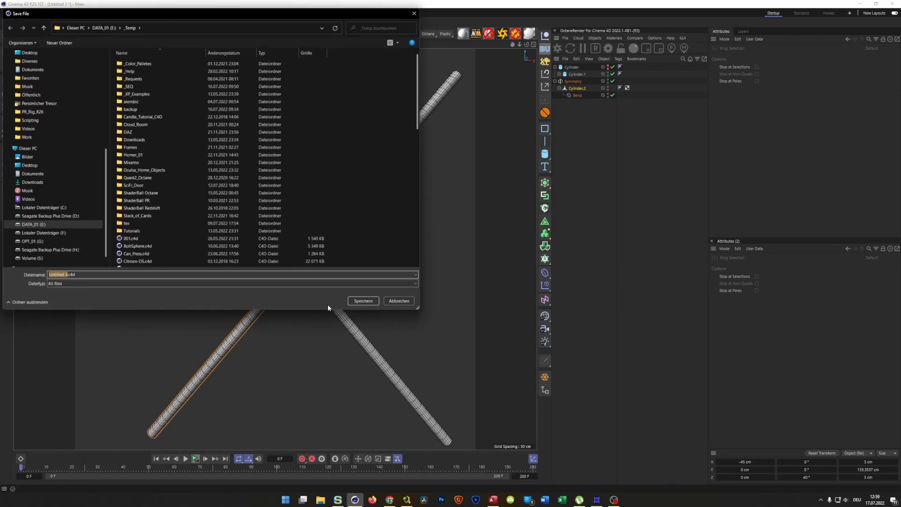
text(magic)
text(c)
text(_)
text(X)
text(_tutoria)
text(l)
key(Return)
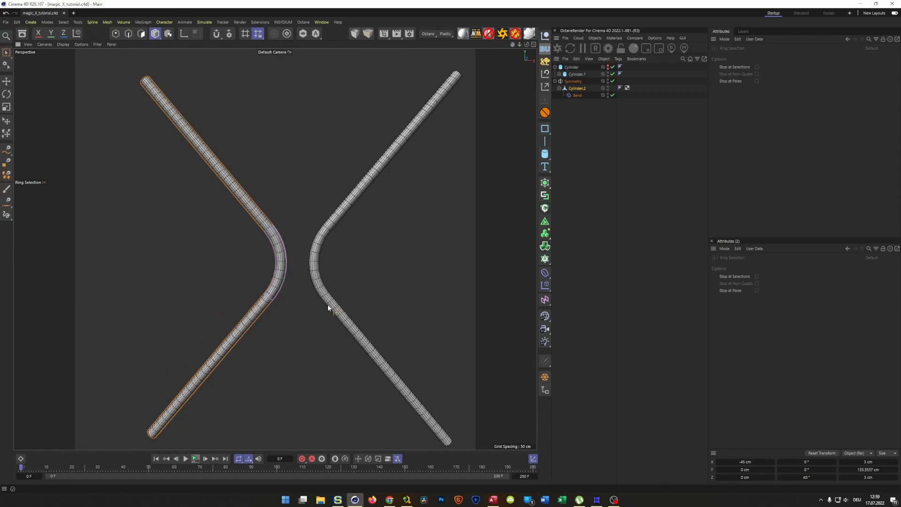
- Wrap the Symmetry object in a Volume Builder and Volume Mesher, and set the builder's voxel size to 0.5 cm
click(555, 82)
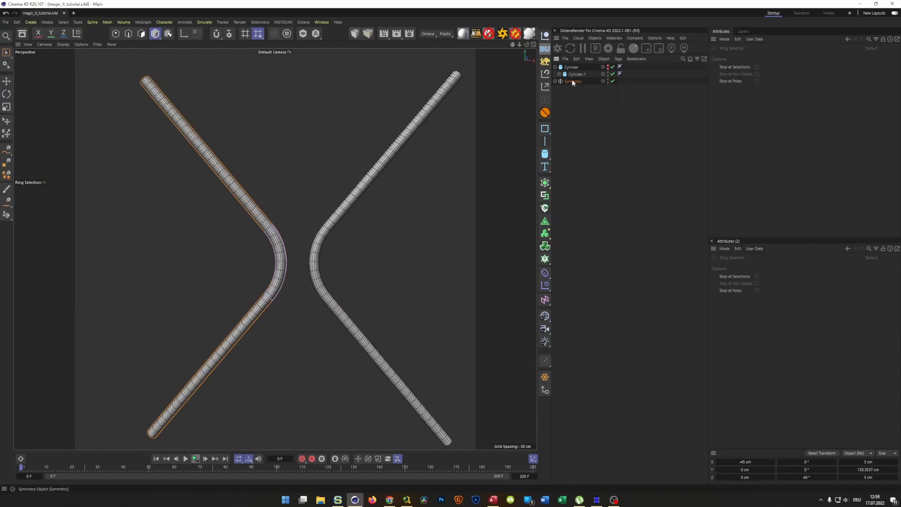
click(568, 81)
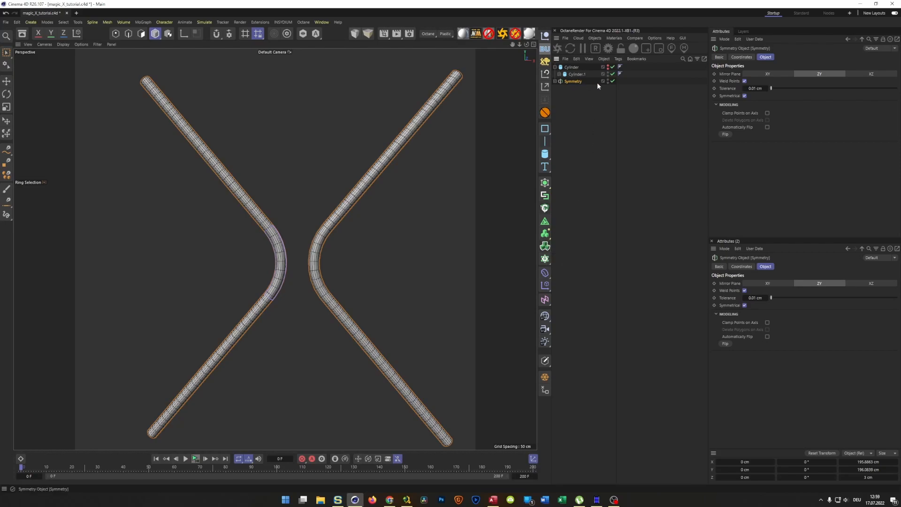
click(544, 246)
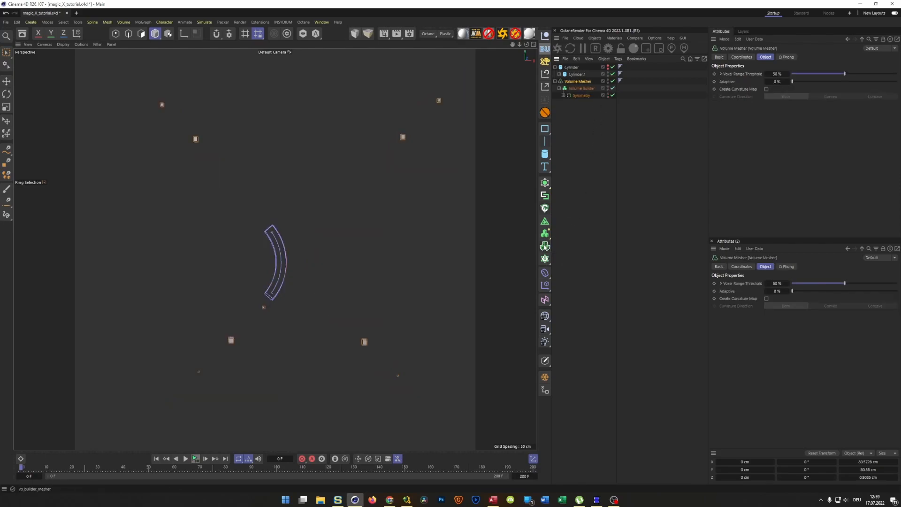
click(586, 87)
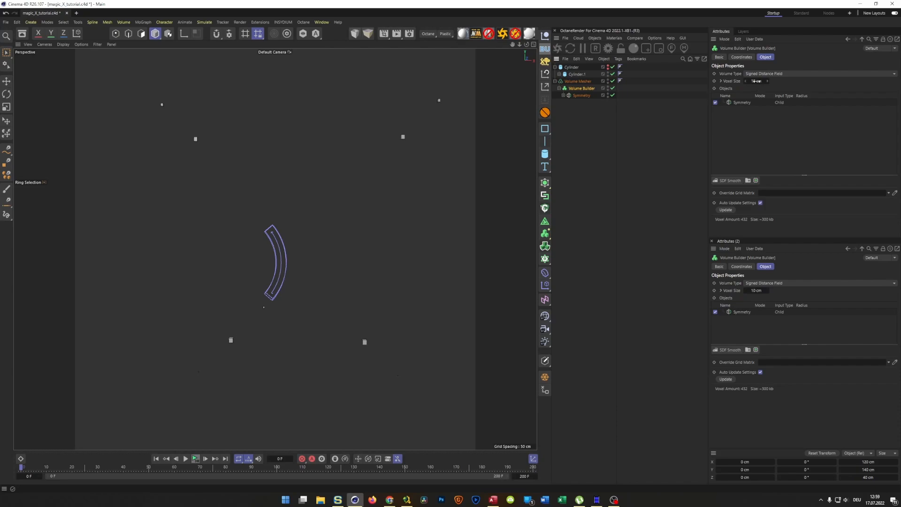
click(757, 81)
text(0.5)
key(Return)
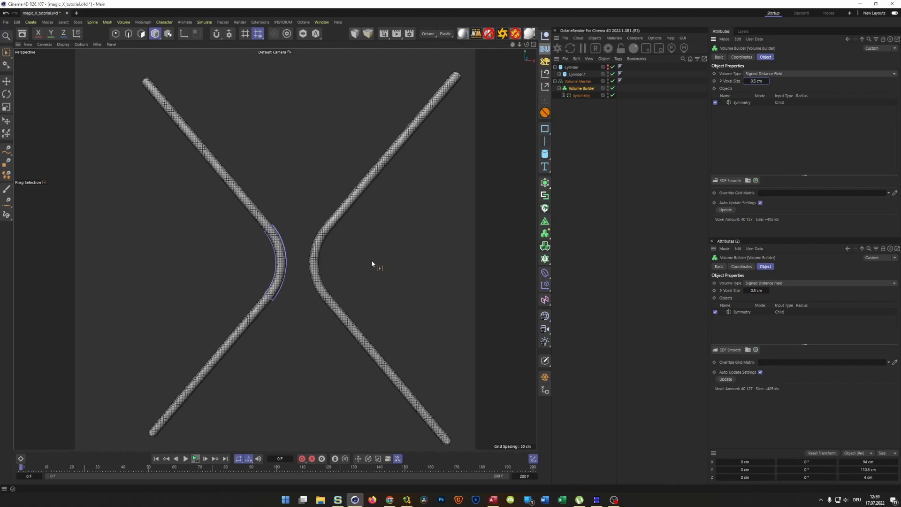
- Add an SDF Dilate and Erode filter above Symmetry in the Volume Builder's object list, with a 10 cm offset
click(741, 103)
scroll(322, 242, down, 3)
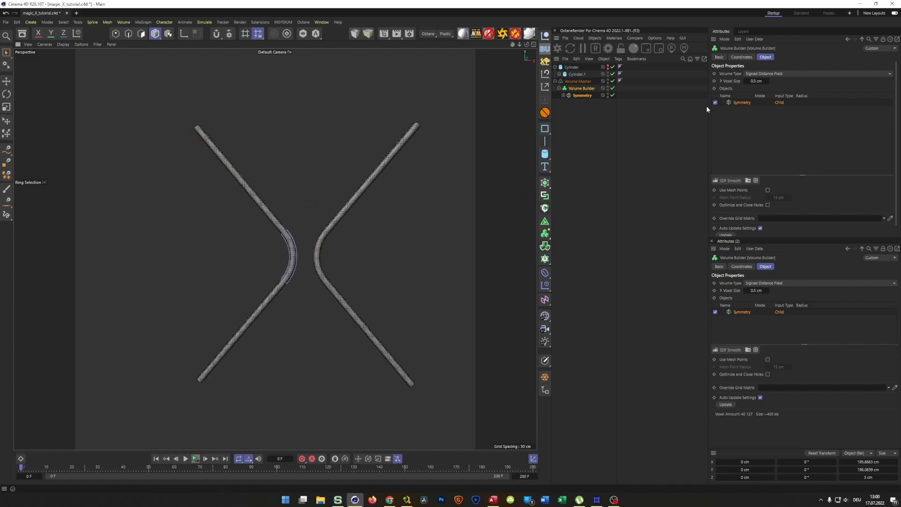
click(734, 182)
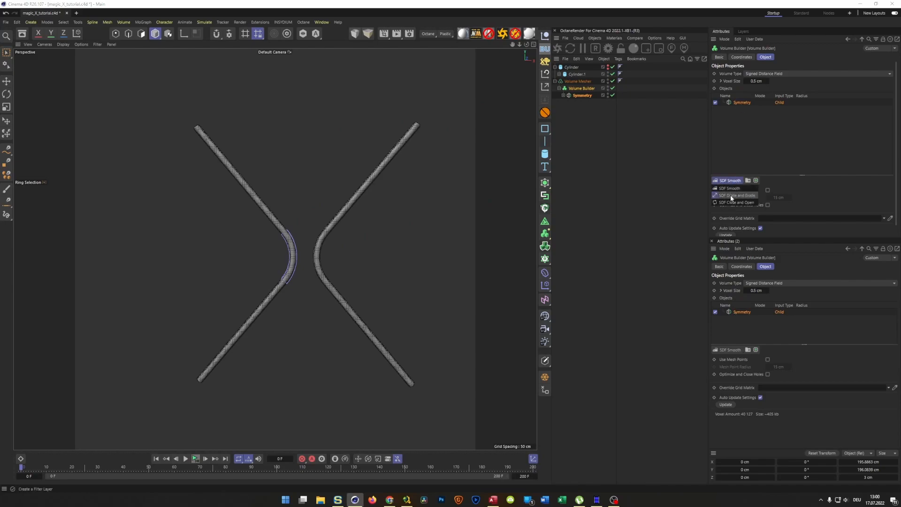
click(730, 196)
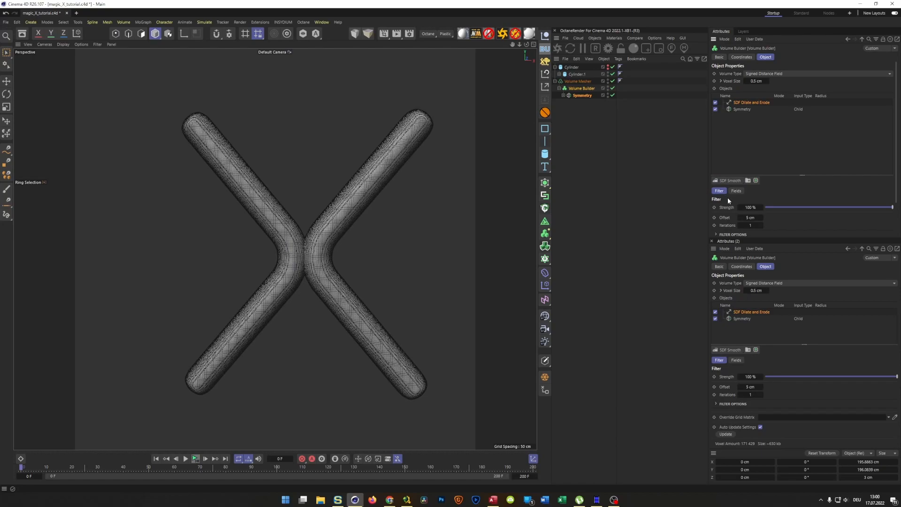
click(751, 218)
text(10)
key(Return)
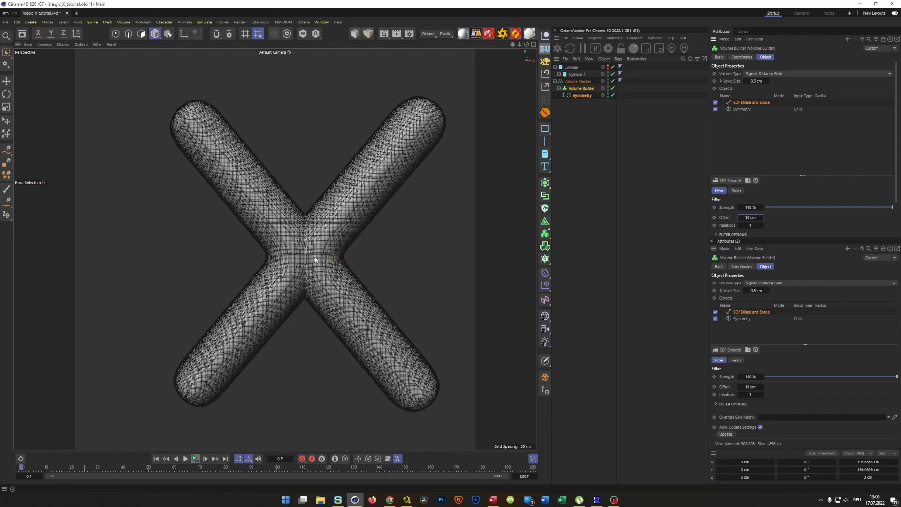
- Check the thickened X, switch to the front view, and add a cube primitive
alt+drag(322, 249, 298, 248)
middle_click(298, 247)
middle_click(215, 185)
alt+drag(247, 215, 286, 237)
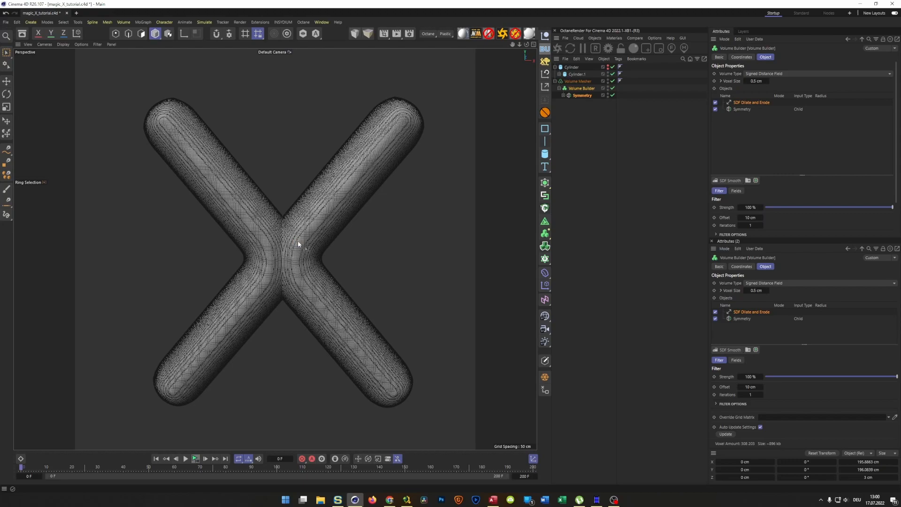
mouse_move(298, 243)
alt+mouse_down()
mouse_move(422, 242)
mouse_move(297, 238)
mouse_move(342, 258)
mouse_move(388, 249)
mouse_move(299, 239)
mouse_move(303, 250)
mouse_move(292, 264)
mouse_move(306, 248)
alt+mouse_up()
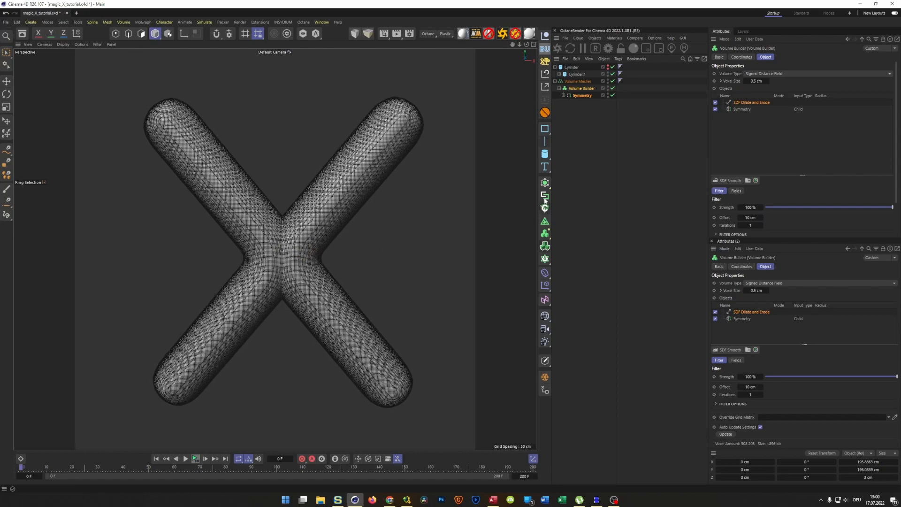
middle_click(469, 204)
middle_click(398, 303)
alt+middle_drag(354, 315, 334, 217)
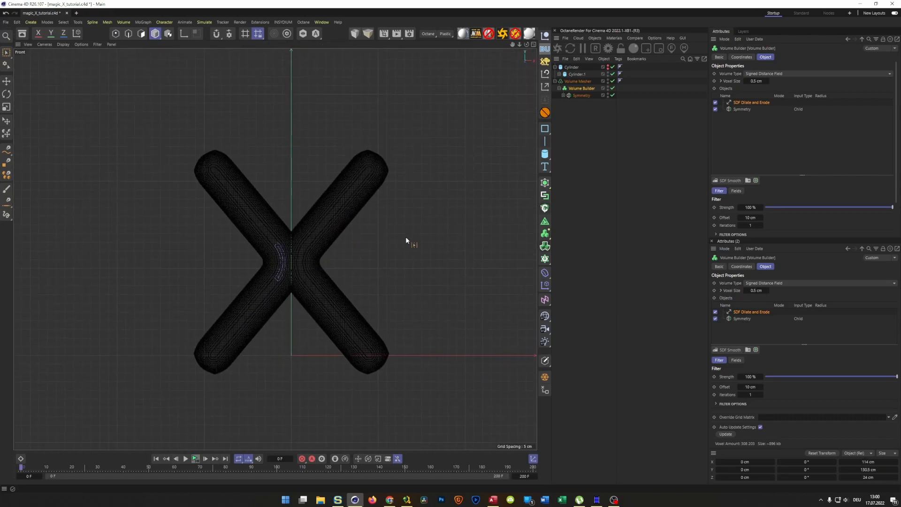
click(544, 153)
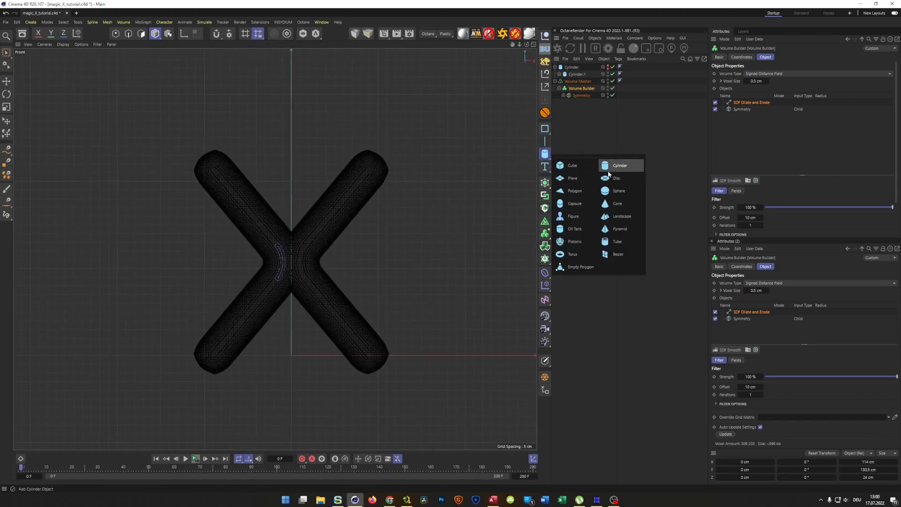
click(573, 167)
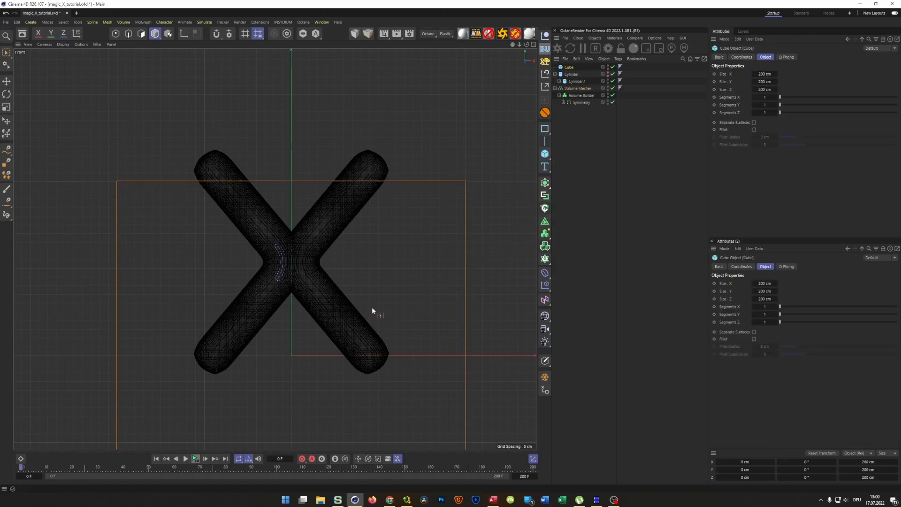
- Raise the cube to a Y position of about 54 cm and resize it around the X, about 125 cm wide and 141 cm high
key(e)
drag(292, 293, 298, 203)
drag(292, 86, 285, 137)
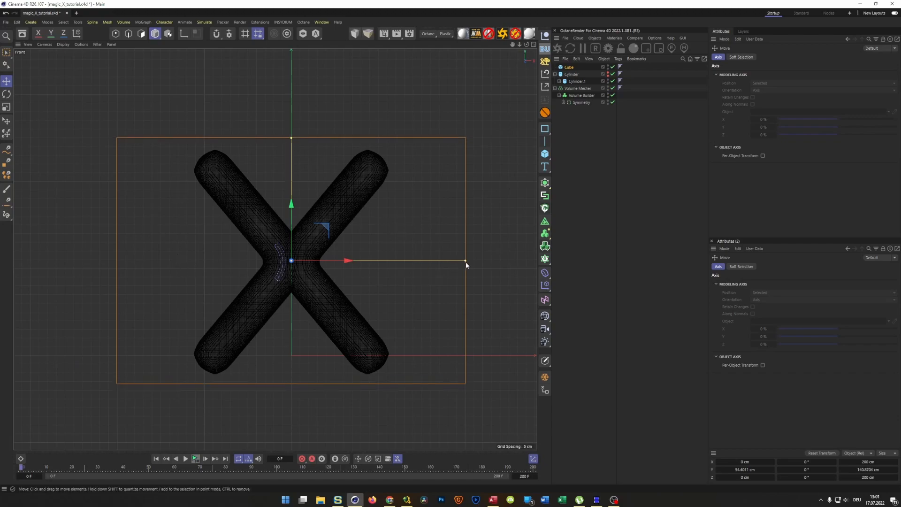
drag(465, 261, 400, 272)
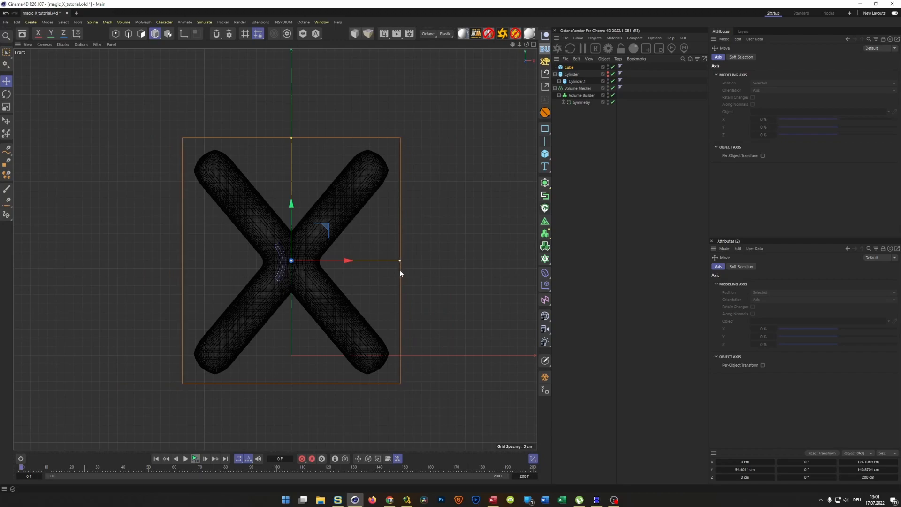
- Flatten the cube in the top view and set its Z size to 7 cm
middle_click(399, 269)
middle_click(387, 226)
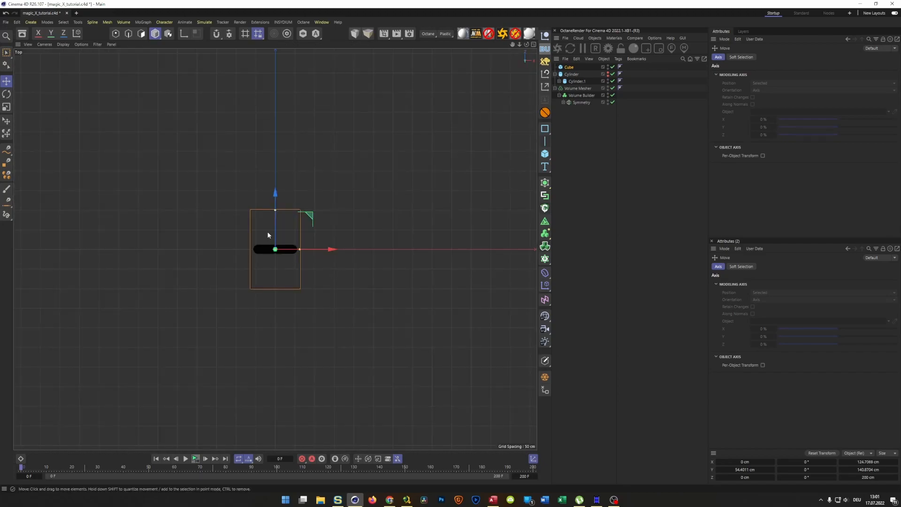
scroll(267, 235, up, 5)
drag(295, 156, 282, 290)
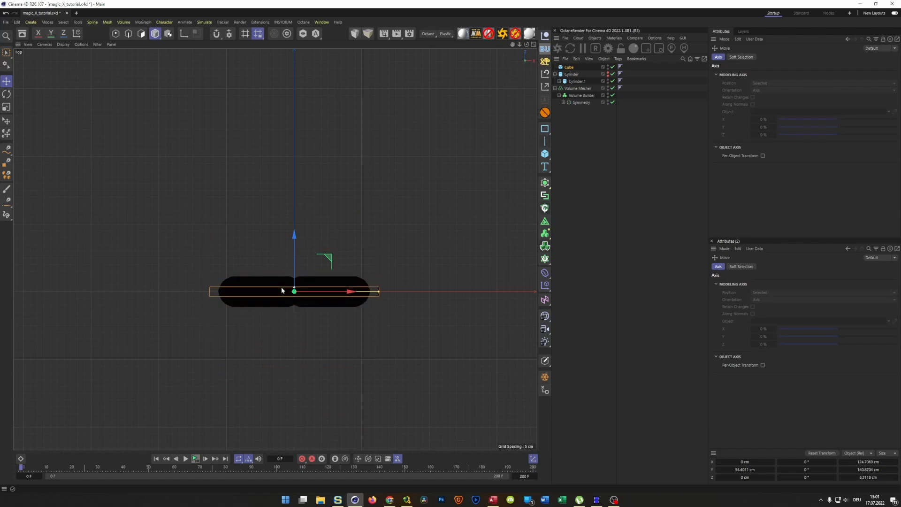
click(569, 68)
click(765, 89)
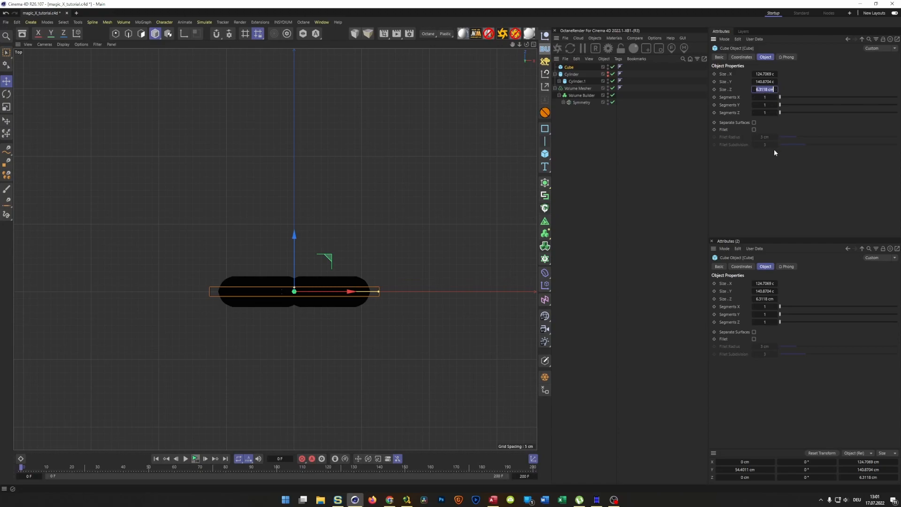
text(7)
key(Return)
- Place the cube inside the Volume Builder above Symmetry and set its mode to Intersect
middle_click(325, 306)
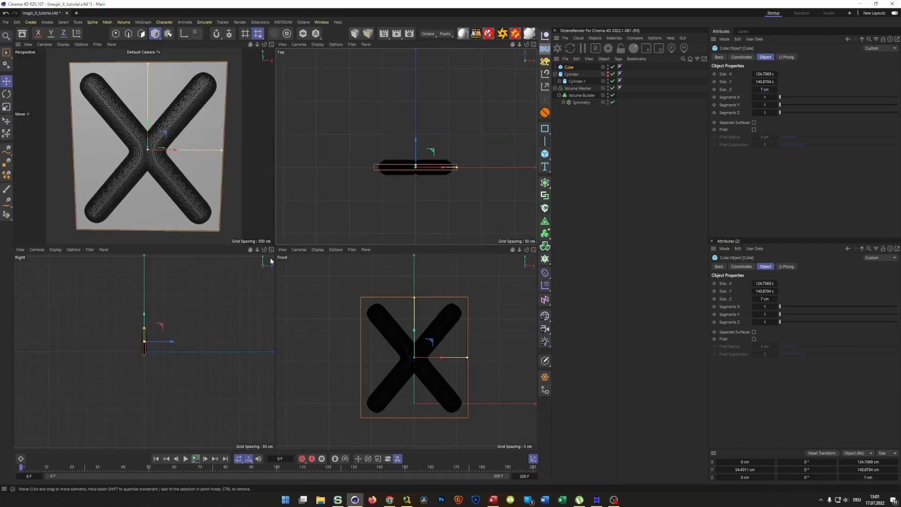
middle_click(200, 191)
alt+drag(328, 208, 312, 211)
alt+middle_drag(311, 211, 257, 247)
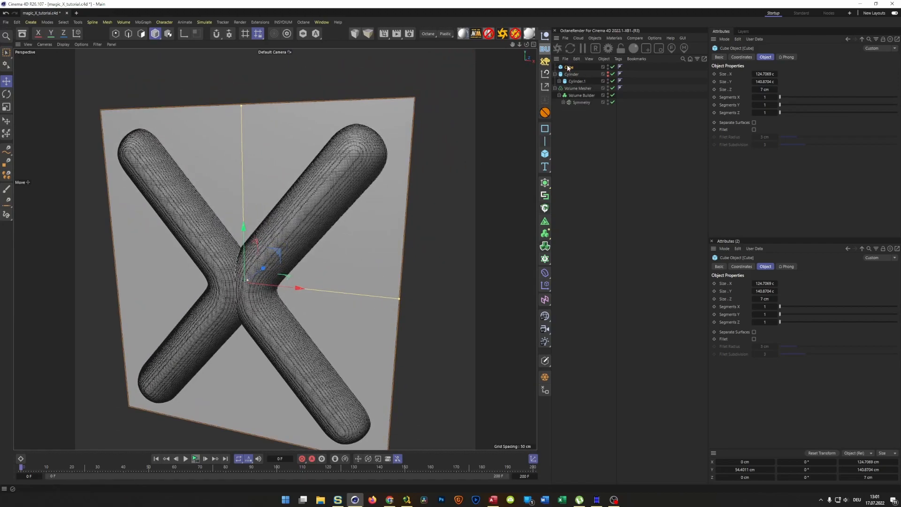
drag(567, 68, 584, 96)
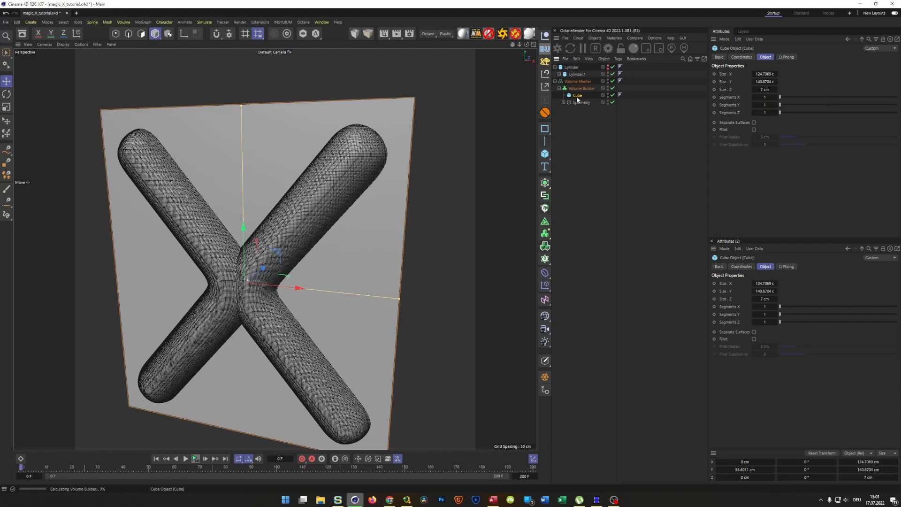
click(581, 88)
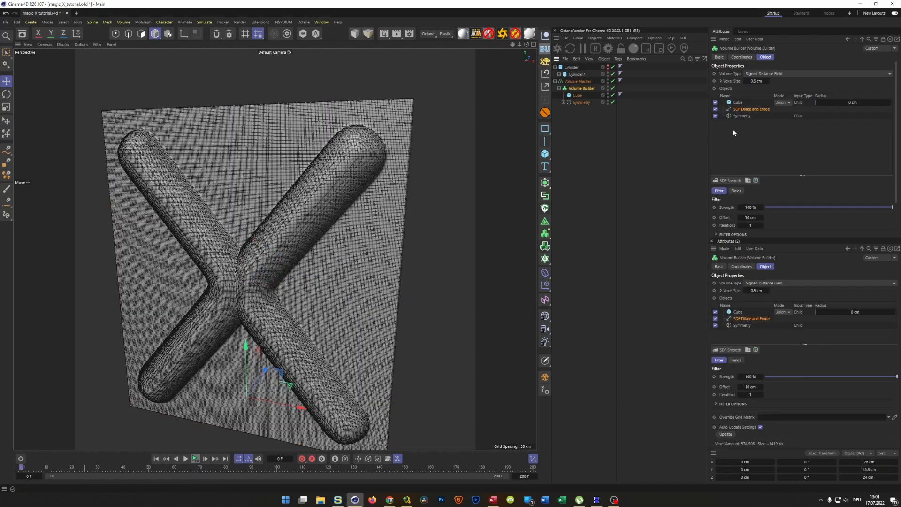
click(760, 103)
click(786, 104)
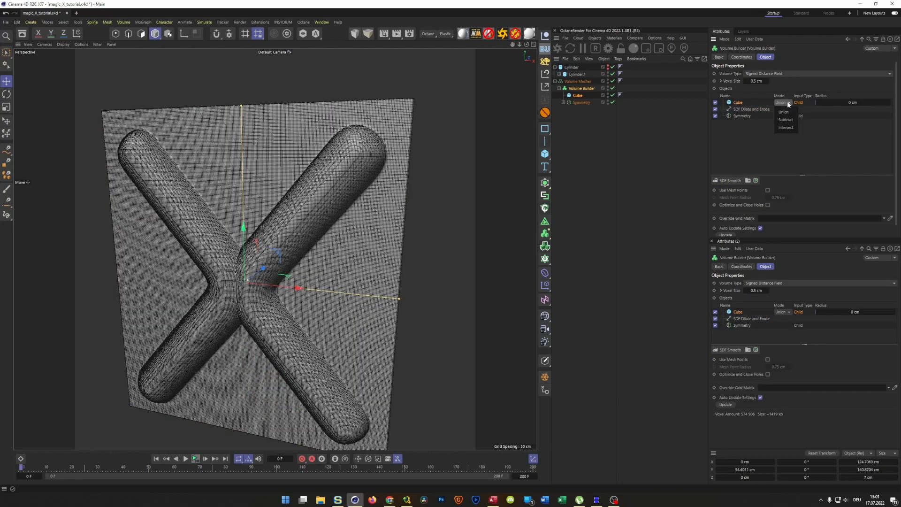
click(785, 128)
- Examine the flattened X shape from several angles in the perspective view
alt+drag(215, 305, 119, 297)
alt+drag(218, 291, 206, 294)
alt+middle_drag(214, 299, 249, 278)
alt+right_drag(274, 269, 296, 258)
mouse_move(296, 258)
alt+mouse_down()
mouse_move(304, 281)
mouse_move(374, 277)
mouse_move(297, 274)
alt+mouse_up()
alt+right_drag(284, 274, 250, 284)
alt+middle_drag(250, 284, 241, 291)
alt+drag(279, 276, 258, 290)
alt+middle_drag(267, 279, 286, 259)
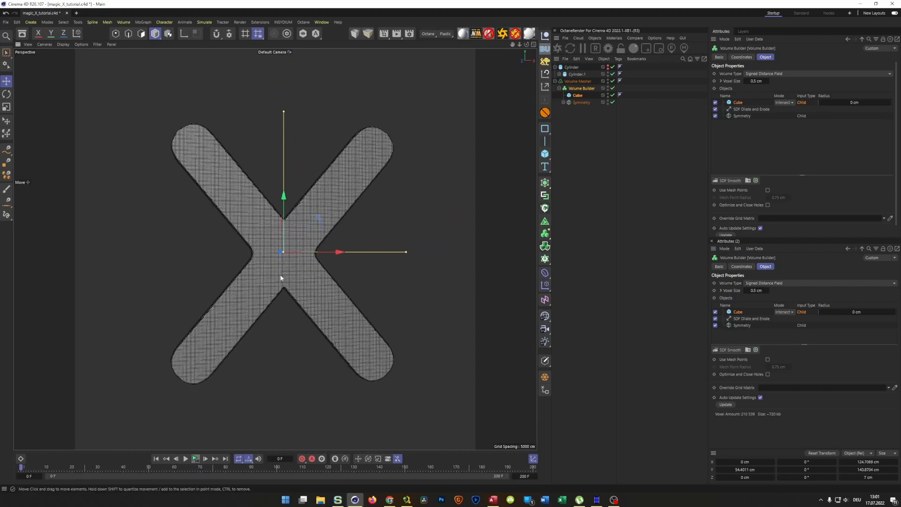
alt+right_drag(291, 275, 305, 262)
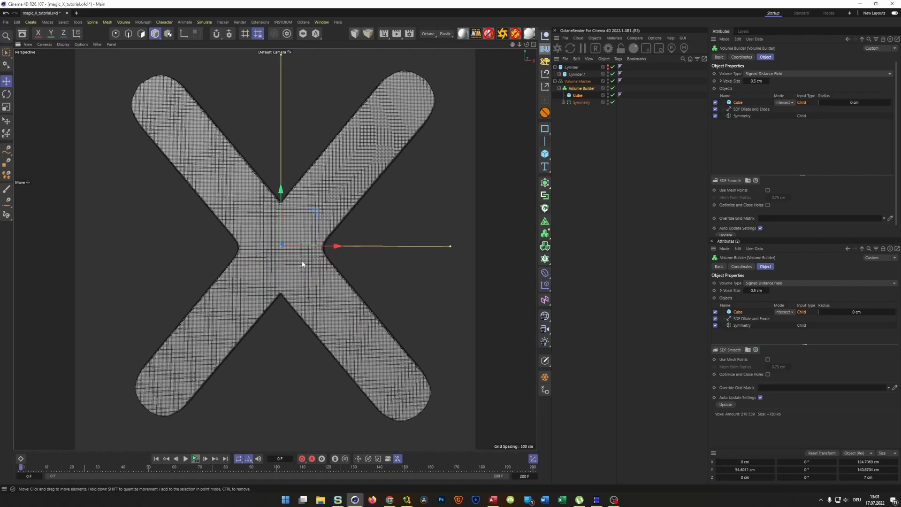
- Create an instance of the Symmetry object and place it in the Volume Builder above the cube
click(580, 103)
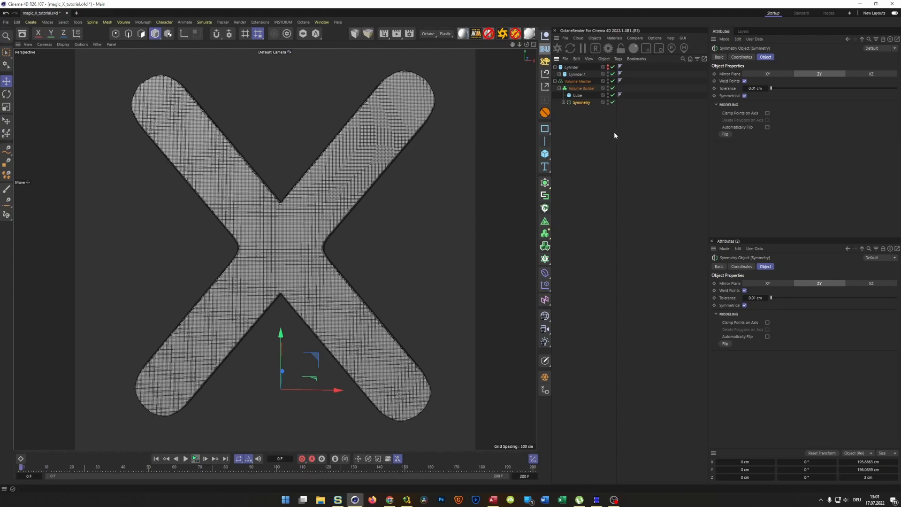
click(545, 182)
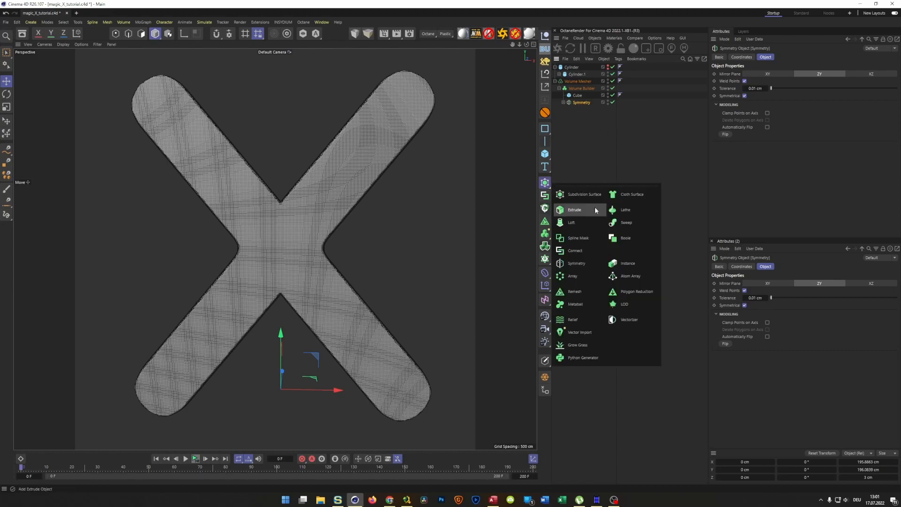
click(629, 264)
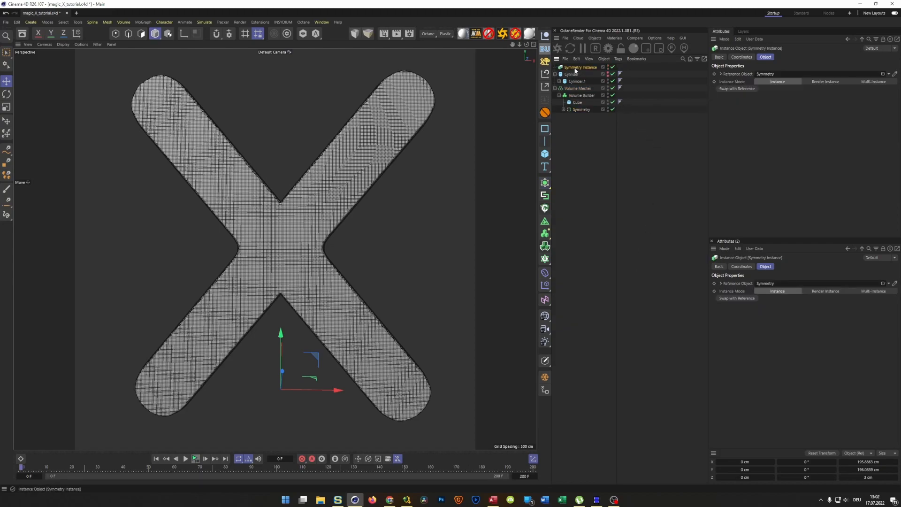
drag(579, 65, 578, 98)
click(587, 89)
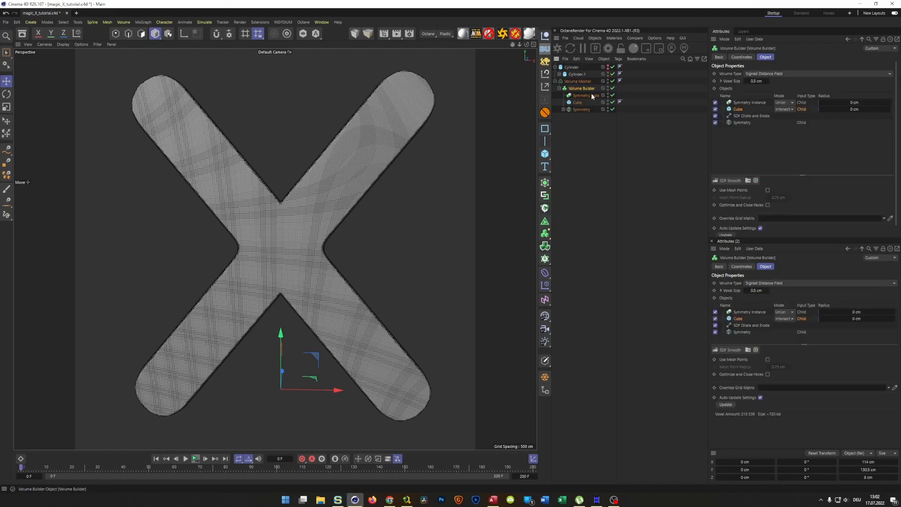
- Set the Symmetry instance's mode to Subtract in the Volume Builder's object list
click(746, 102)
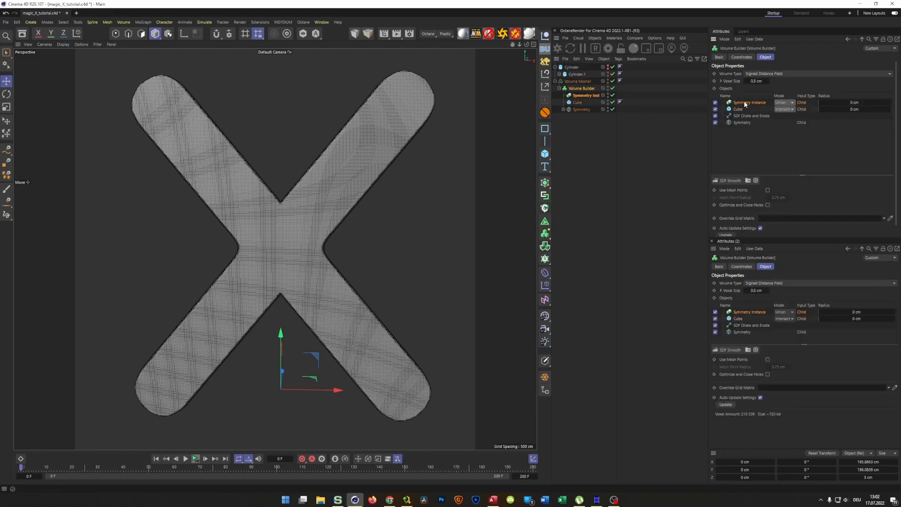
click(778, 103)
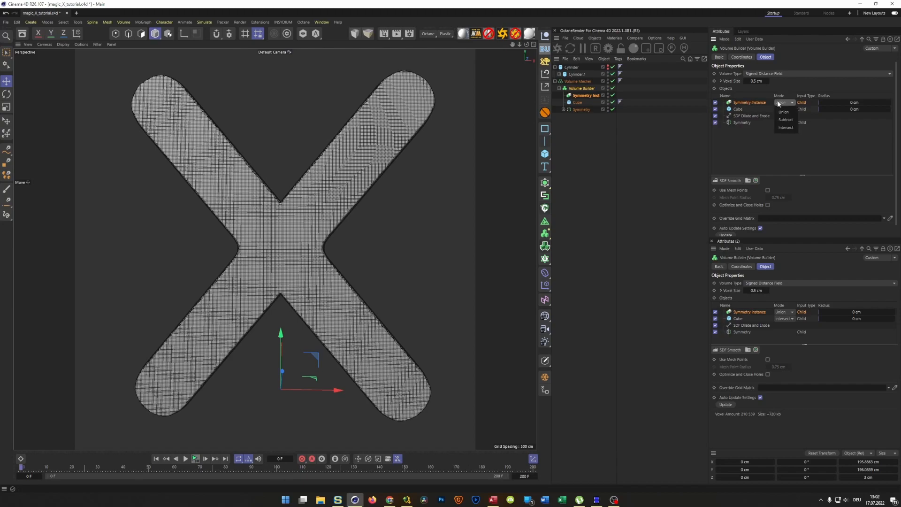
click(785, 120)
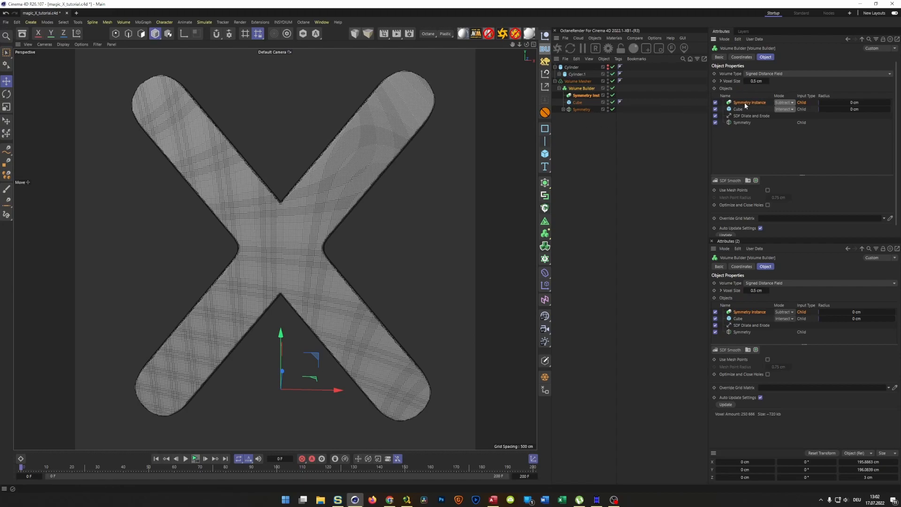
- Add a folder to the Volume Builder's object list and move the Symmetry instance into it
click(748, 180)
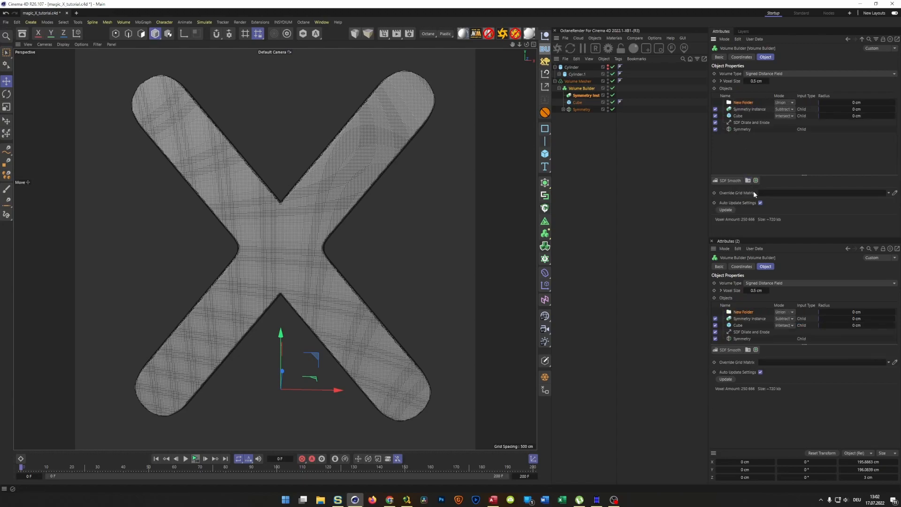
drag(737, 112, 749, 104)
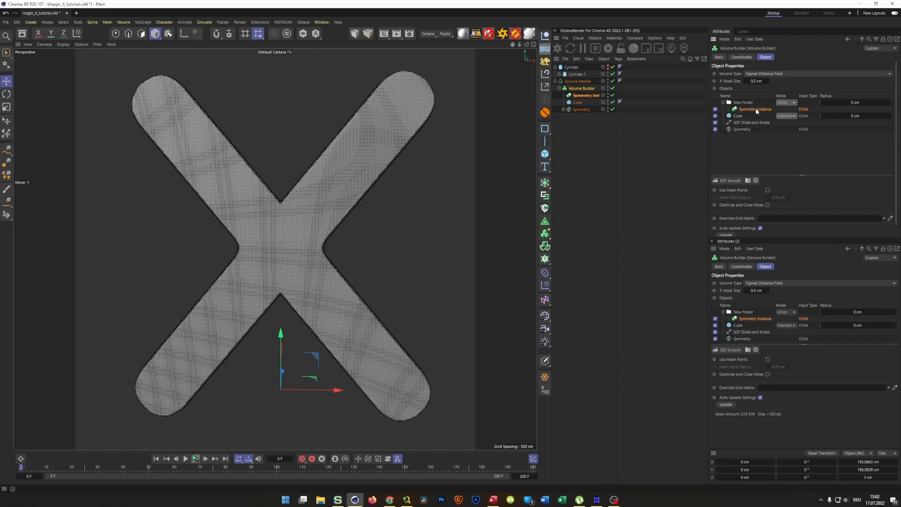
- Add an SDF Dilate and Erode filter above the Symmetry instance inside the Volume Builder's folder and set the folder's mode to Subtract
click(731, 182)
click(732, 196)
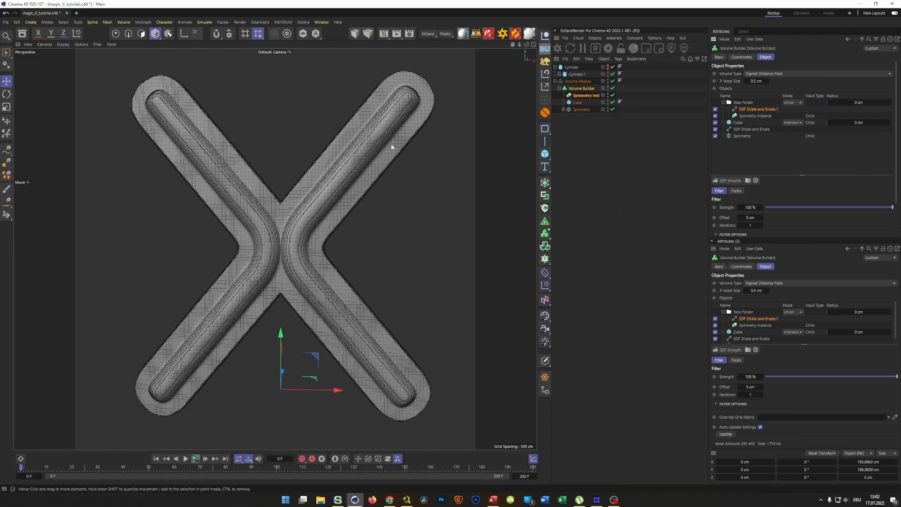
click(798, 102)
click(799, 121)
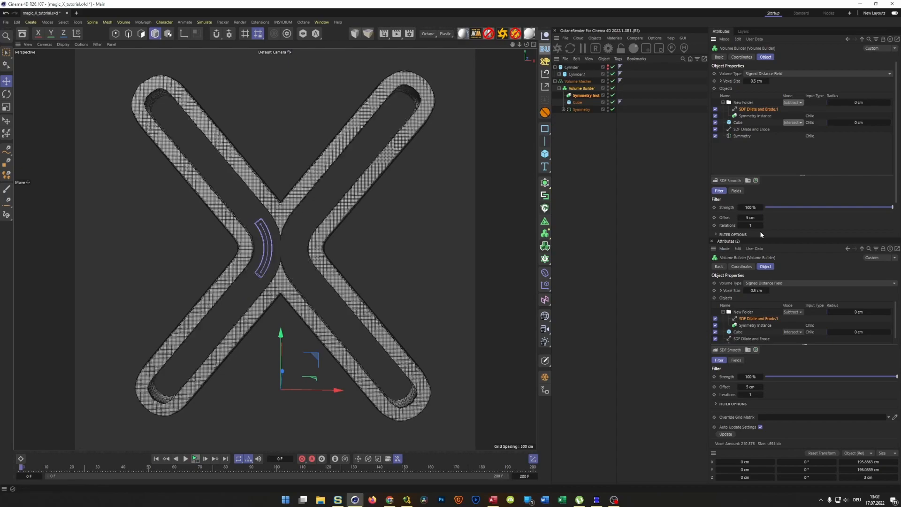
mouse_move(312, 197)
alt+mouse_down()
mouse_move(342, 181)
mouse_move(311, 185)
alt+mouse_up()
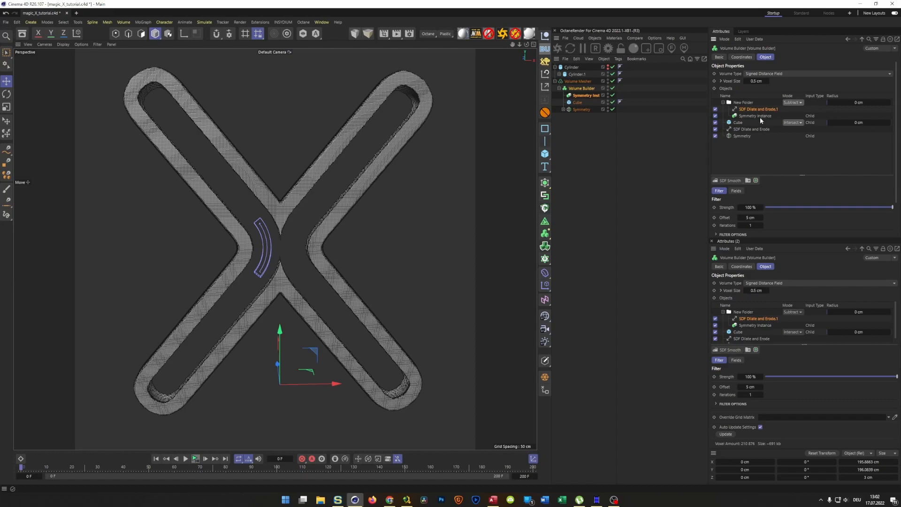
- Set the offset of the folder's SDF Dilate and Erode filter to 3 cm
click(748, 217)
text(2)
key(Return)
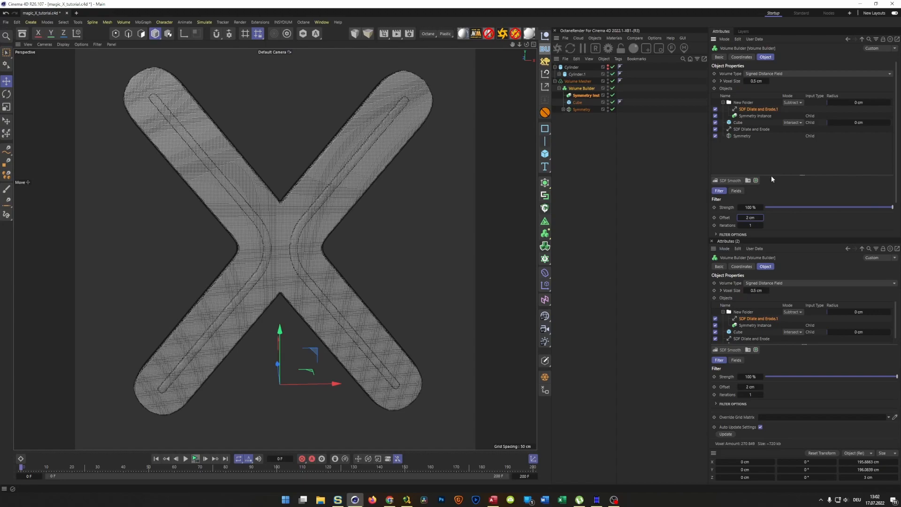
text(3)
key(Return)
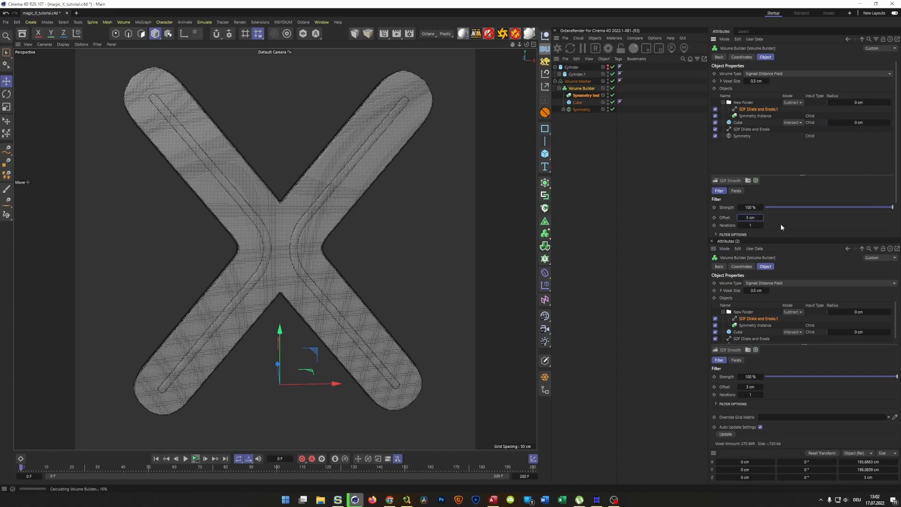
click(749, 218)
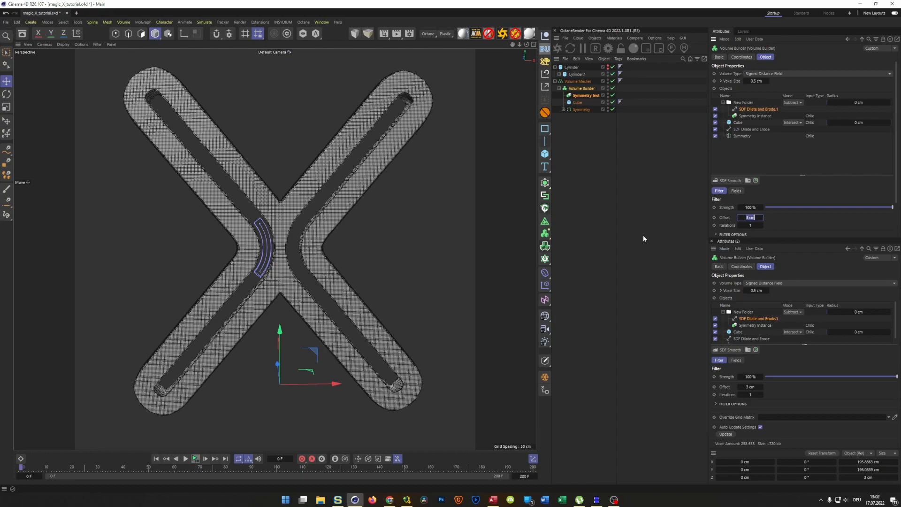
- Select the Symmetry instance and examine how its outline sits inside the X's groove, up close at the centre and overall
click(585, 96)
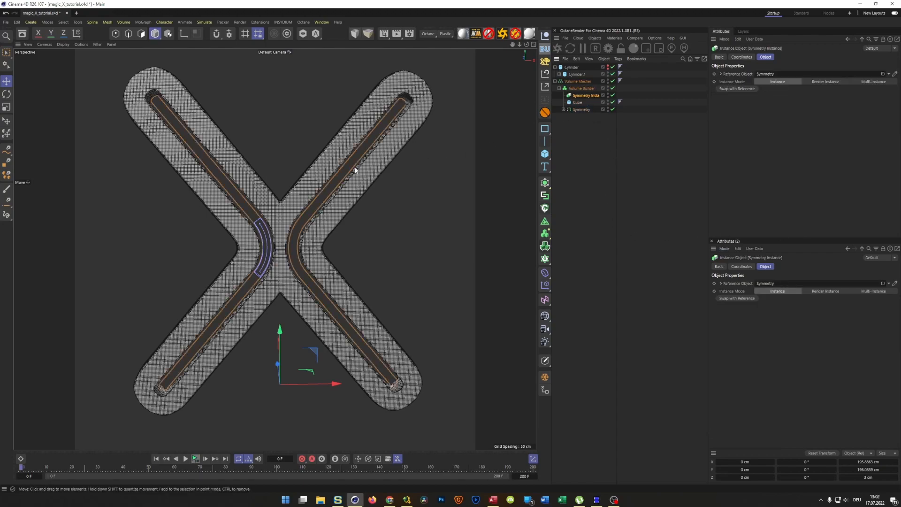
scroll(325, 206, up, 8)
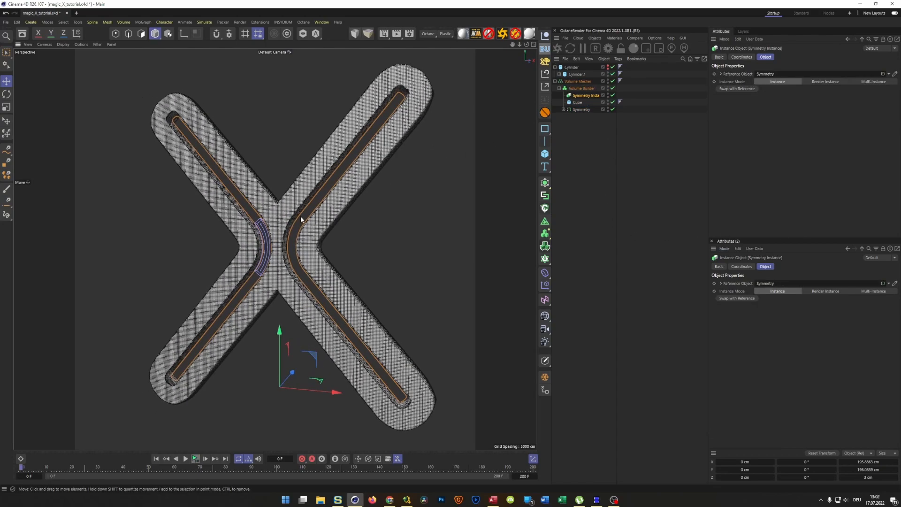
scroll(275, 208, down, 4)
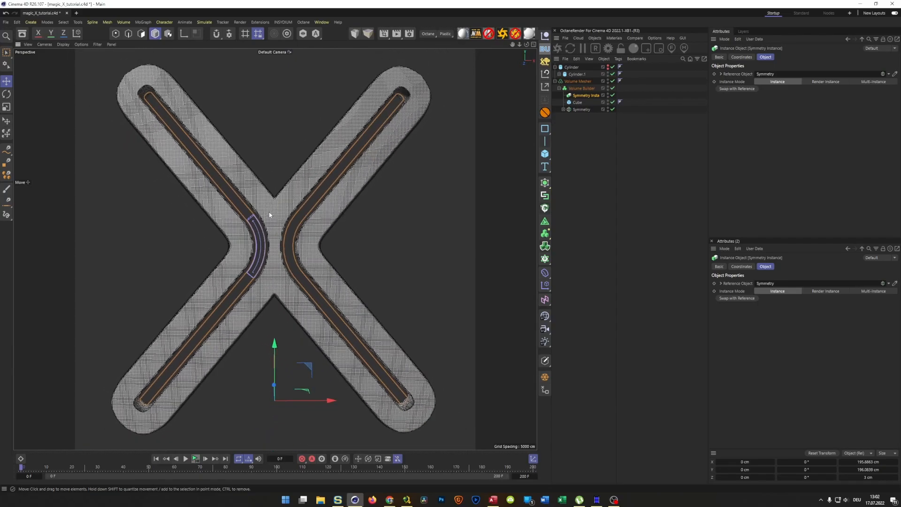
scroll(282, 206, up, 8)
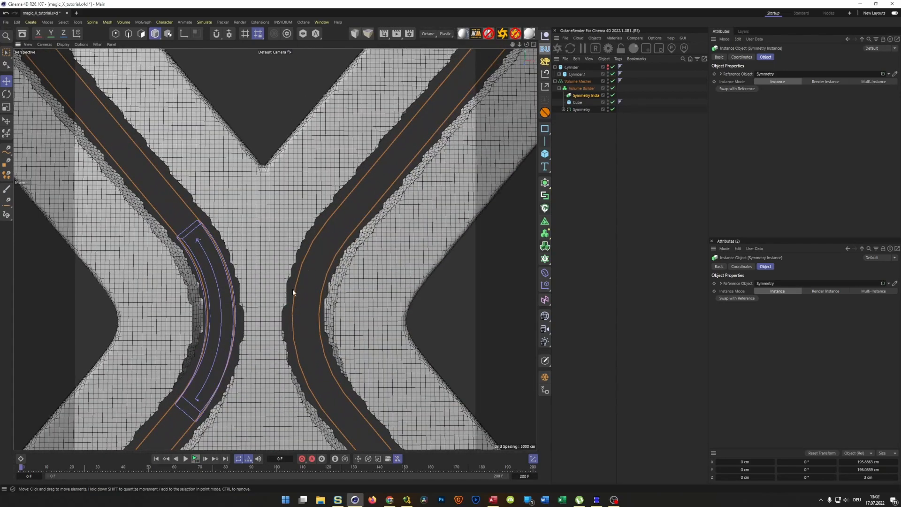
scroll(287, 324, down, 8)
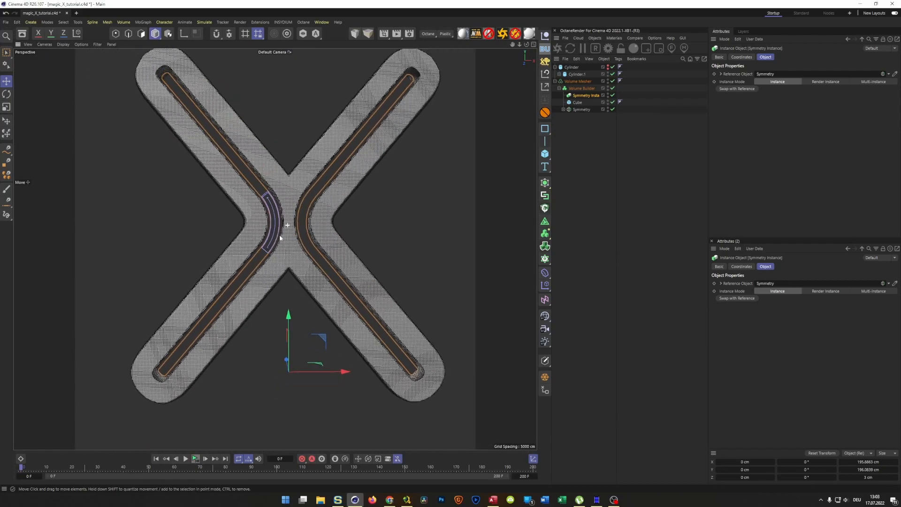
- Make the base cylinder and its child rods visible and examine how the rod and the X's legs meet the base disc
click(607, 66)
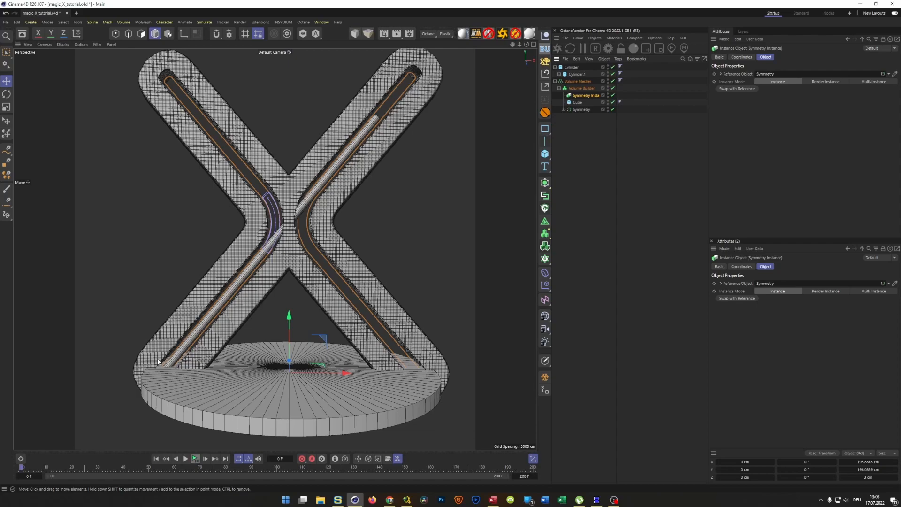
scroll(199, 323, up, 5)
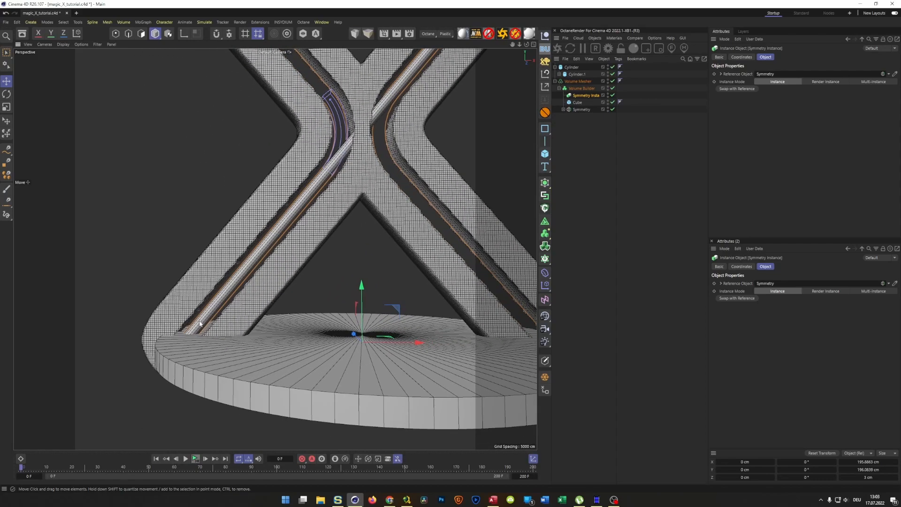
scroll(200, 323, up, 2)
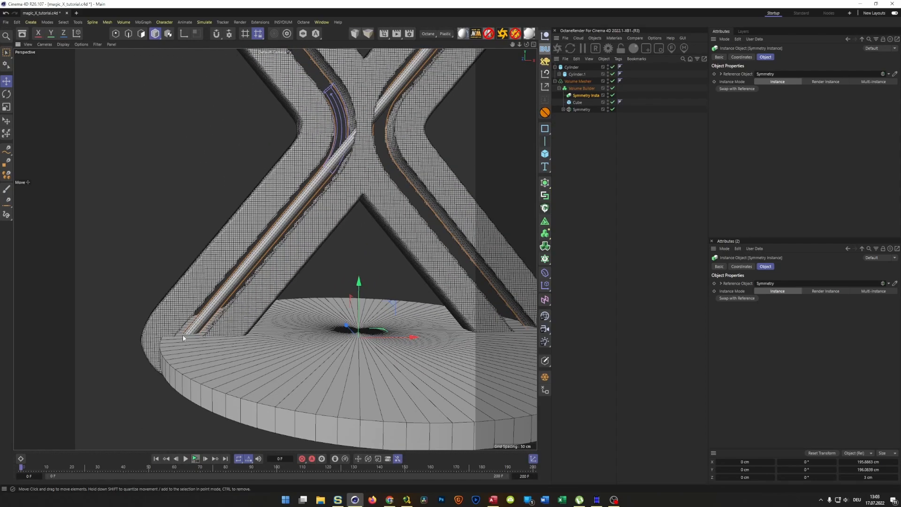
alt+drag(339, 134, 378, 161)
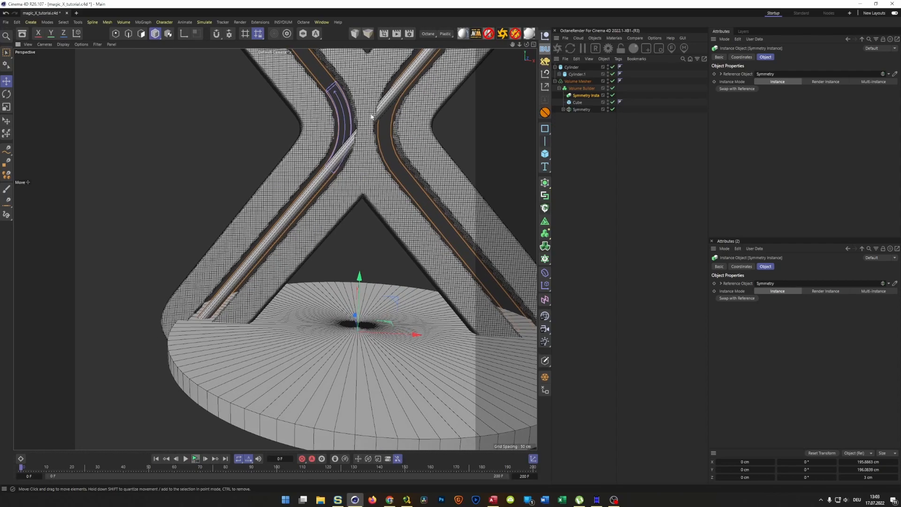
scroll(191, 332, up, 2)
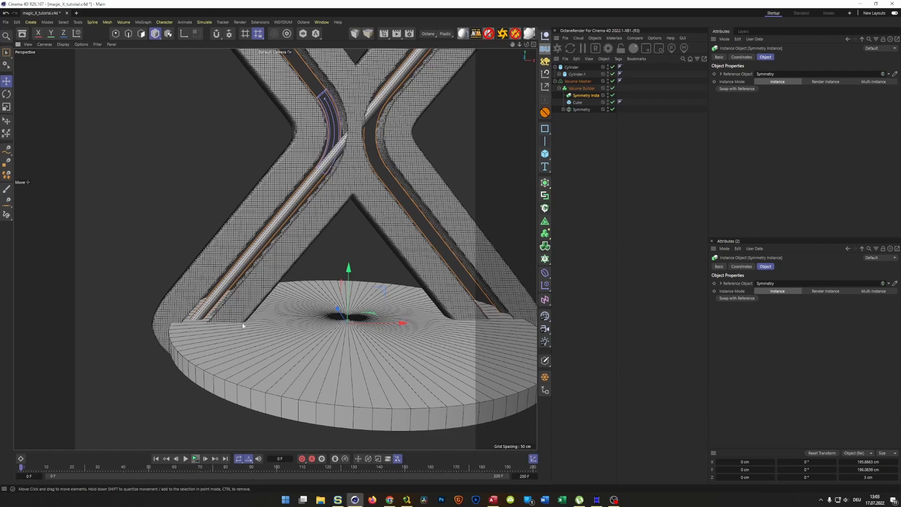
alt+middle_drag(299, 295, 261, 314)
alt+drag(262, 314, 256, 300)
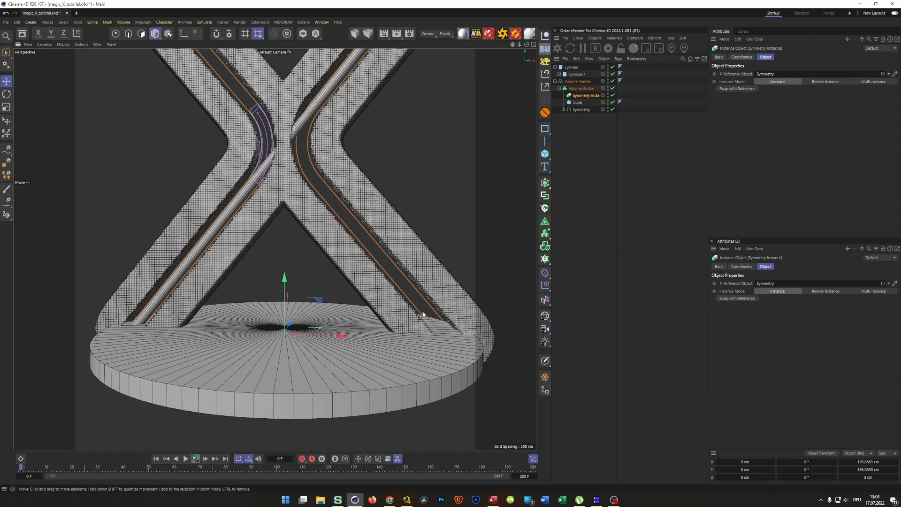
alt+right_drag(333, 306, 305, 303)
alt+middle_drag(305, 303, 326, 330)
alt+drag(327, 330, 330, 264)
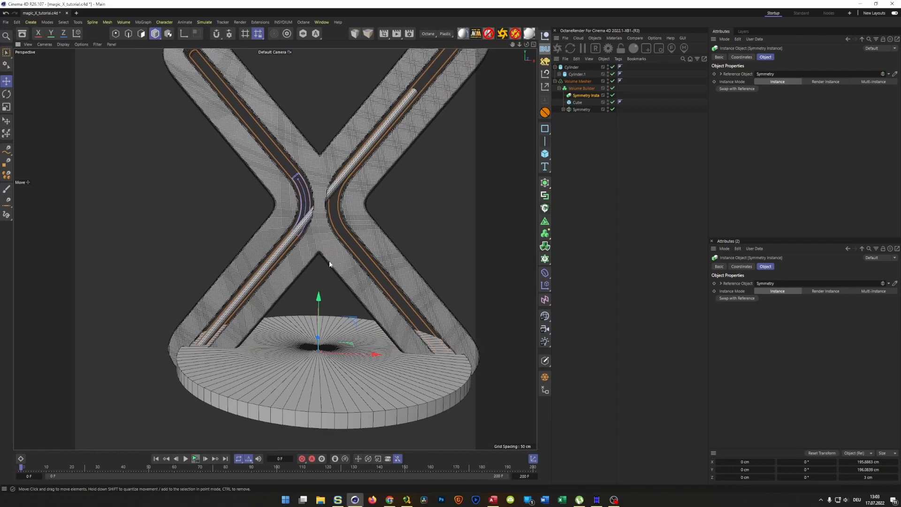
- Select Cylinder.1 and Cylinder.2 together and move them outward along the world X axis to about -47.7 cm
click(562, 109)
click(571, 74)
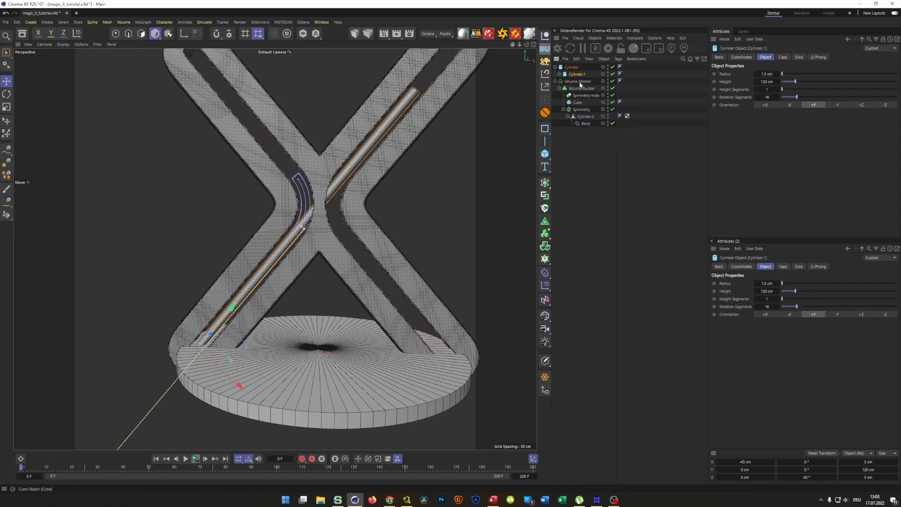
ctrl+click(585, 116)
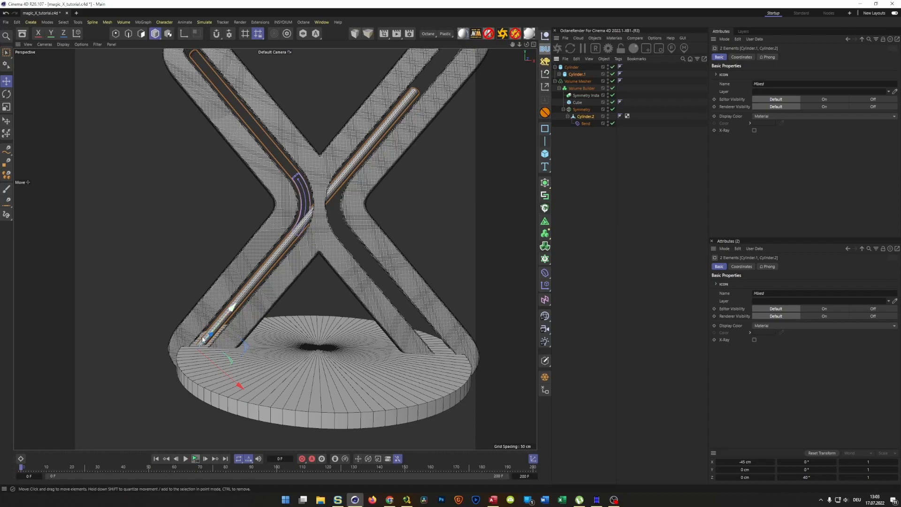
click(77, 34)
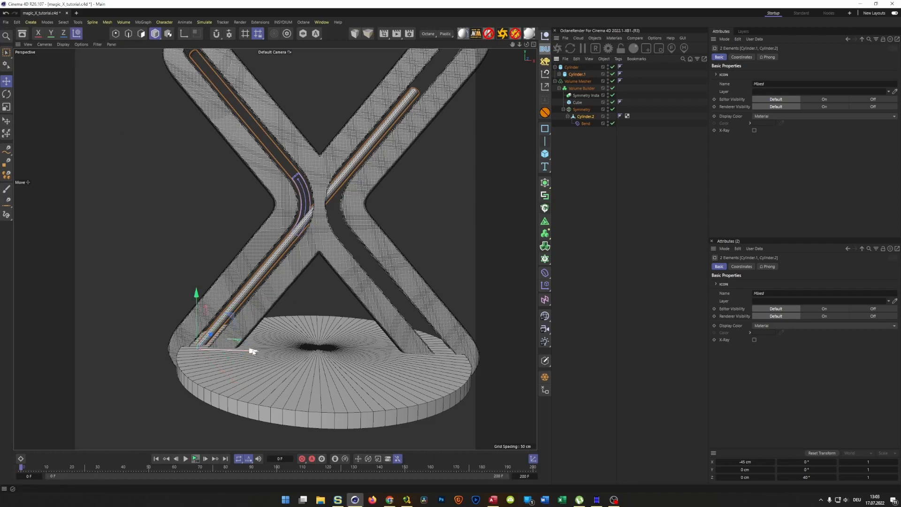
drag(256, 352, 250, 352)
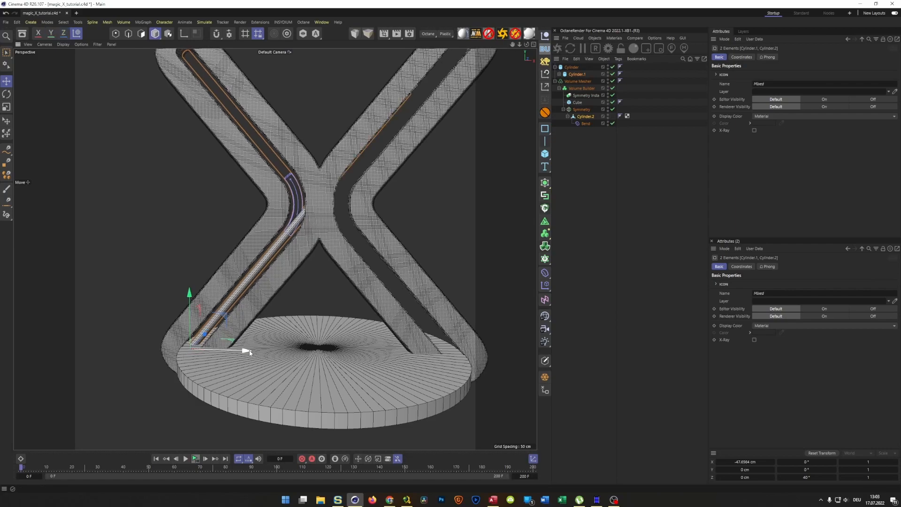
mouse_move(292, 312)
alt+mouse_down()
mouse_move(279, 302)
mouse_move(293, 305)
alt+mouse_up()
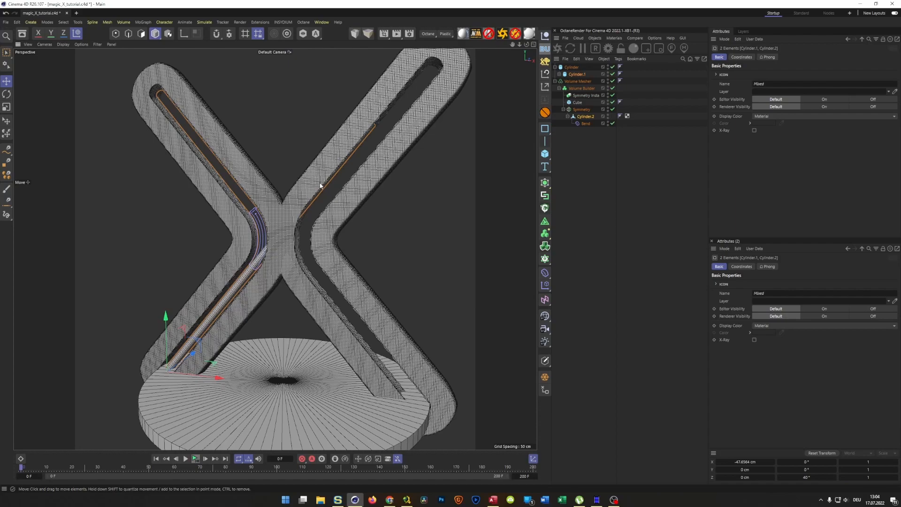
alt+drag(281, 229, 300, 231)
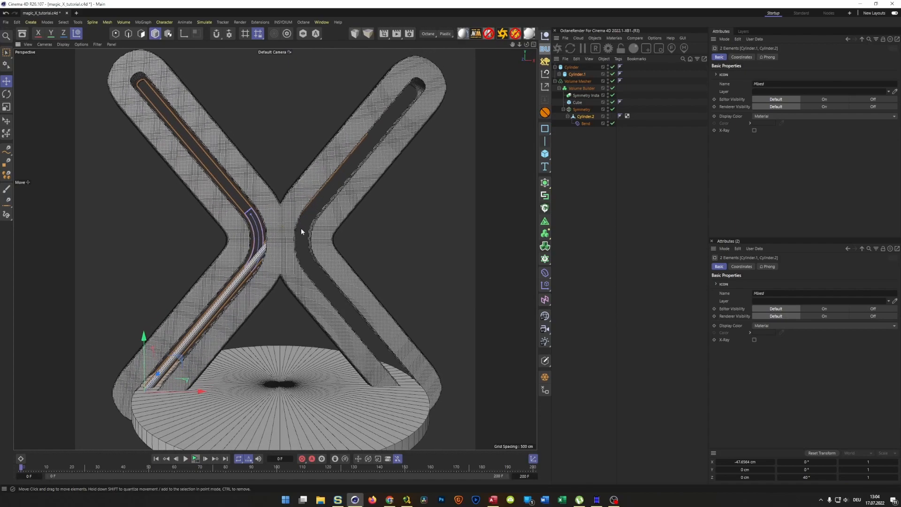
alt+drag(303, 230, 309, 231)
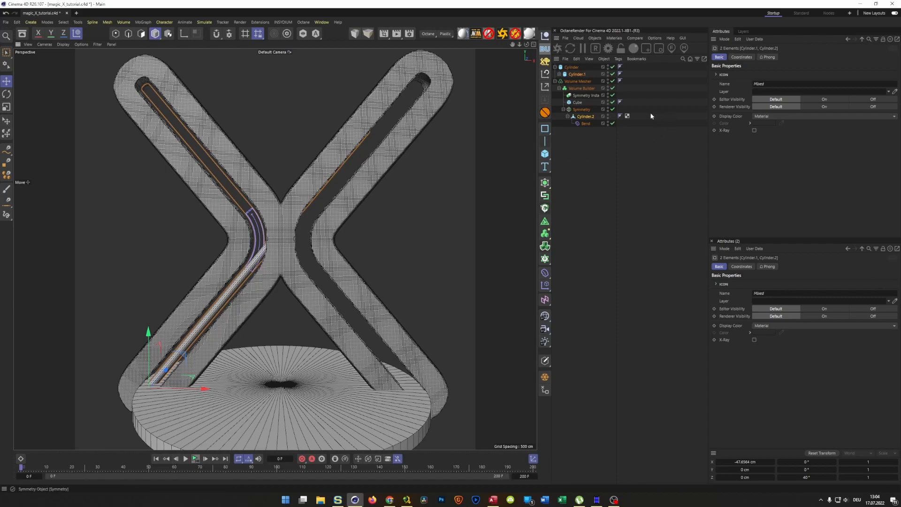
- Add an SDF Smooth filter above the folder in the Volume Builder and set its voxel distance to 1
click(582, 88)
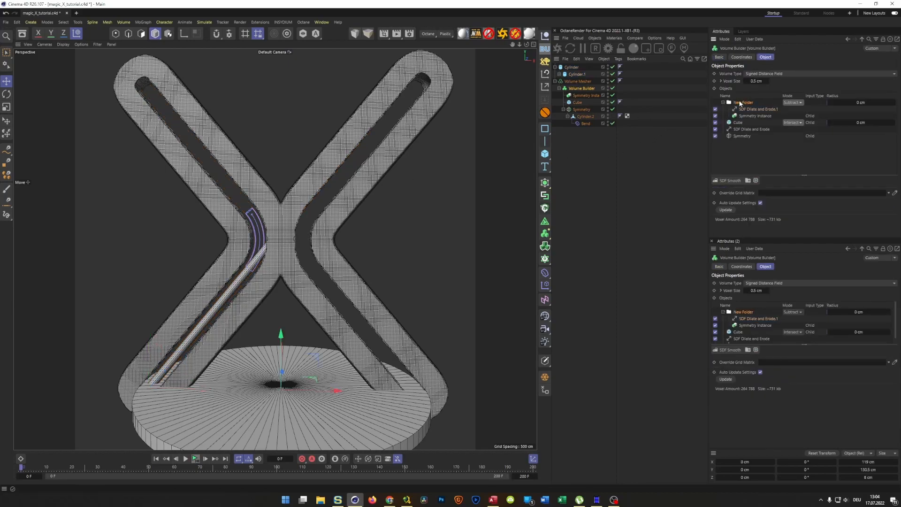
click(733, 180)
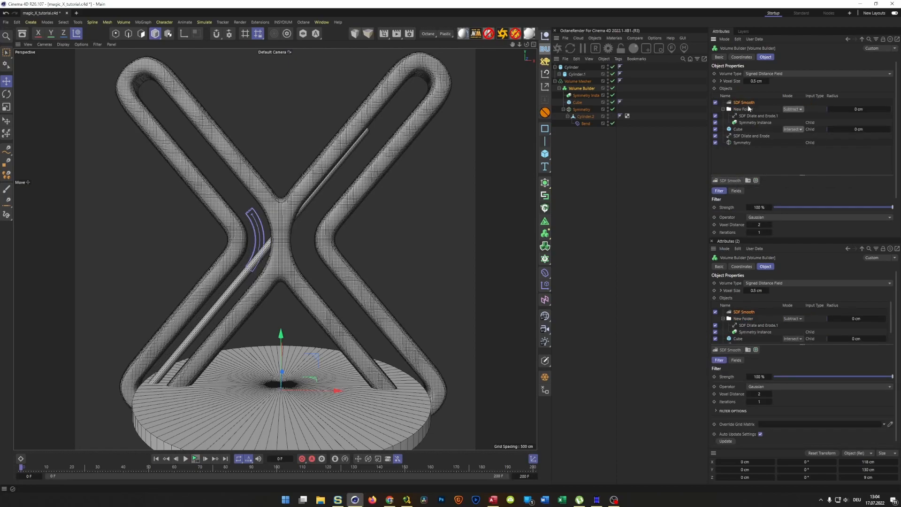
double_click(759, 224)
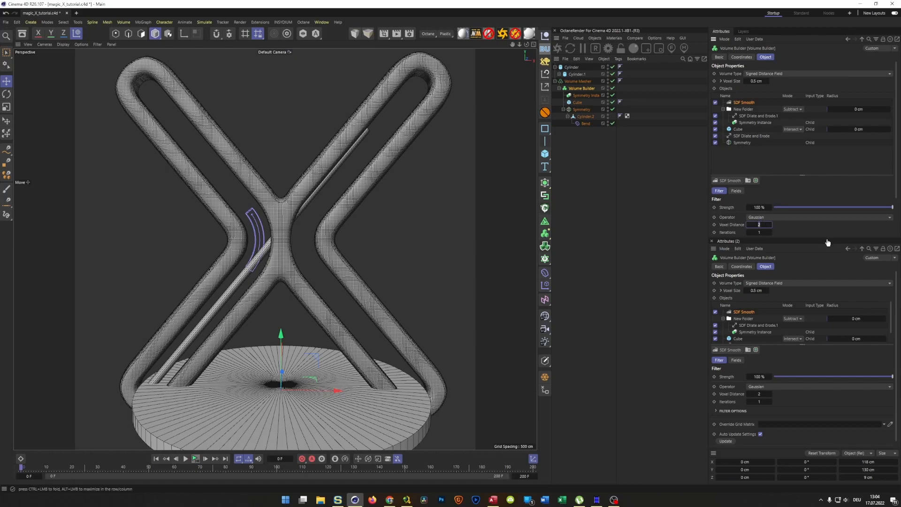
text(1)
key(Return)
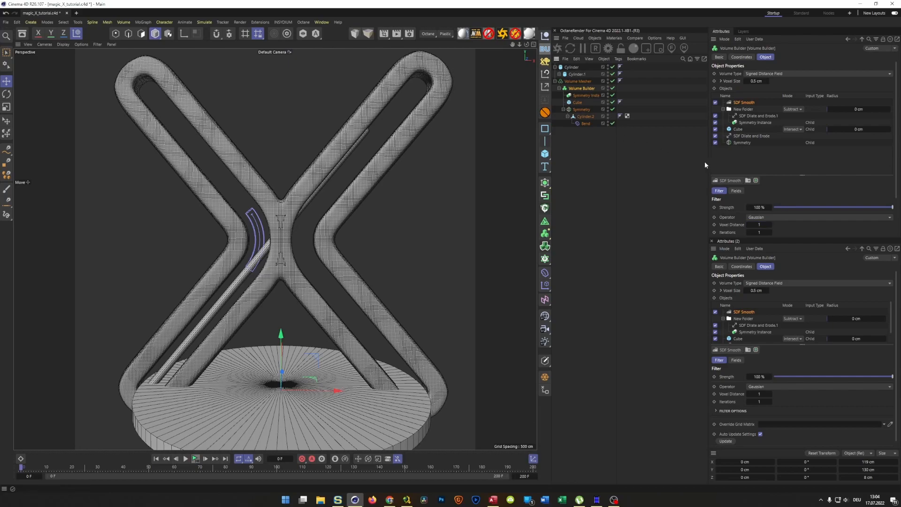
- Set the offset of the SDF Dilate and Erode filter below the cube to 13 cm to thicken the X
click(744, 136)
drag(757, 221, 827, 230)
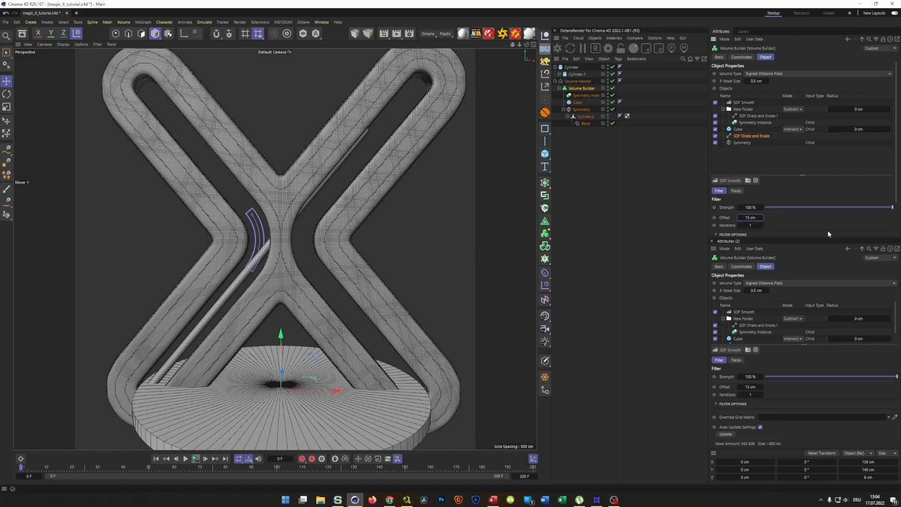
drag(744, 217, 853, 226)
text(13)
key(Return)
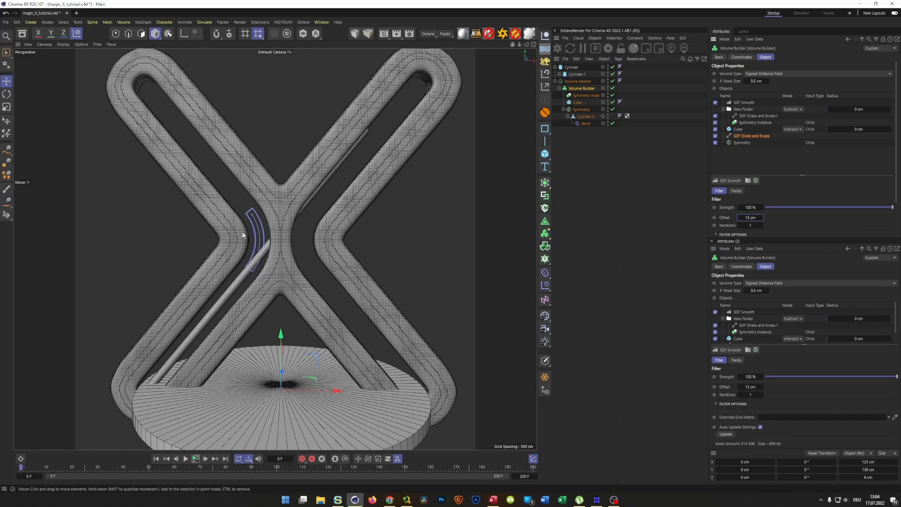
scroll(284, 235, up, 3)
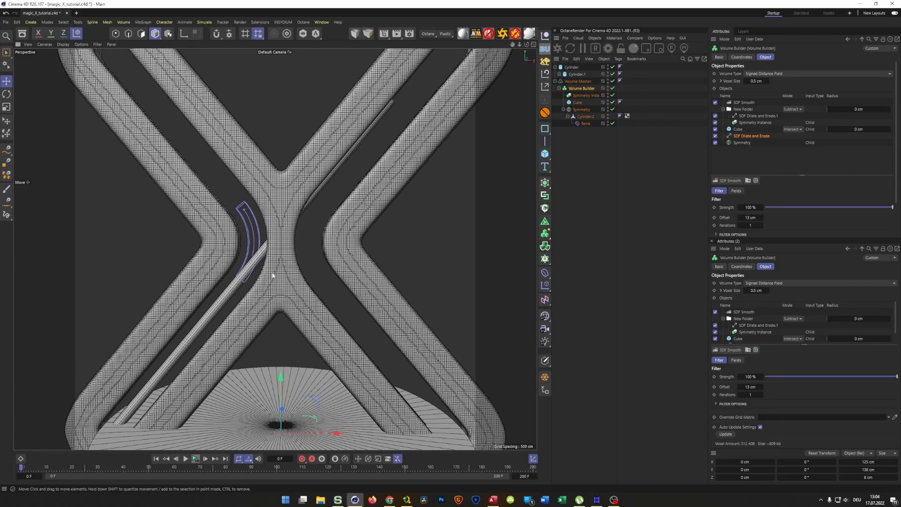
- Narrow the X's groove by setting the offset of the folder's SDF Dilate and Erode filter to 2 cm
double_click(749, 218)
text(2)
key(Return)
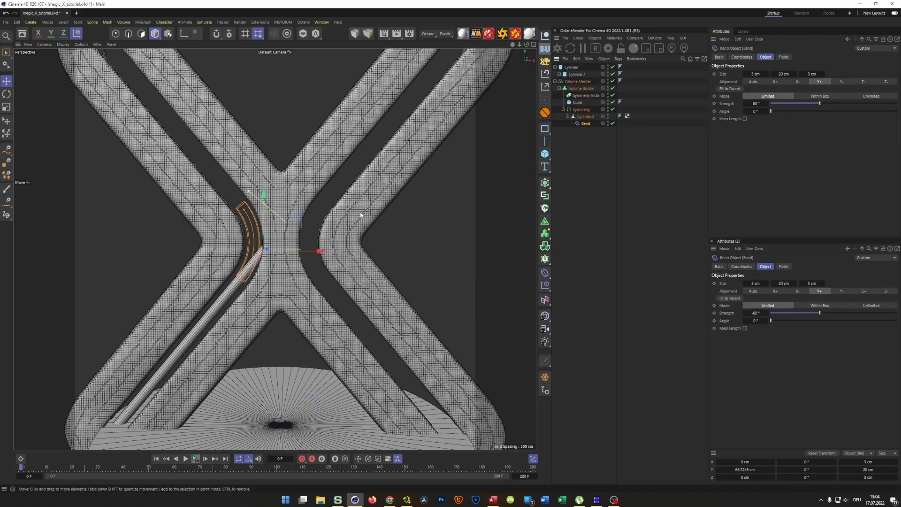
- Move the Bend deformer along its own Y axis to about 71 cm and switch to the full-size front view
click(76, 33)
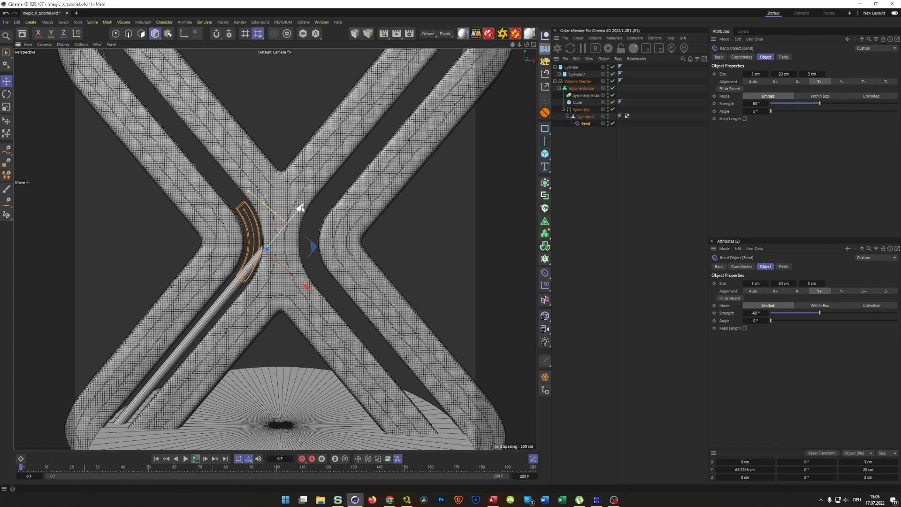
drag(304, 205, 311, 196)
alt+middle_drag(303, 202, 331, 208)
alt+right_drag(325, 212, 301, 229)
alt+right_drag(337, 204, 356, 197)
middle_click(357, 202)
middle_click(386, 309)
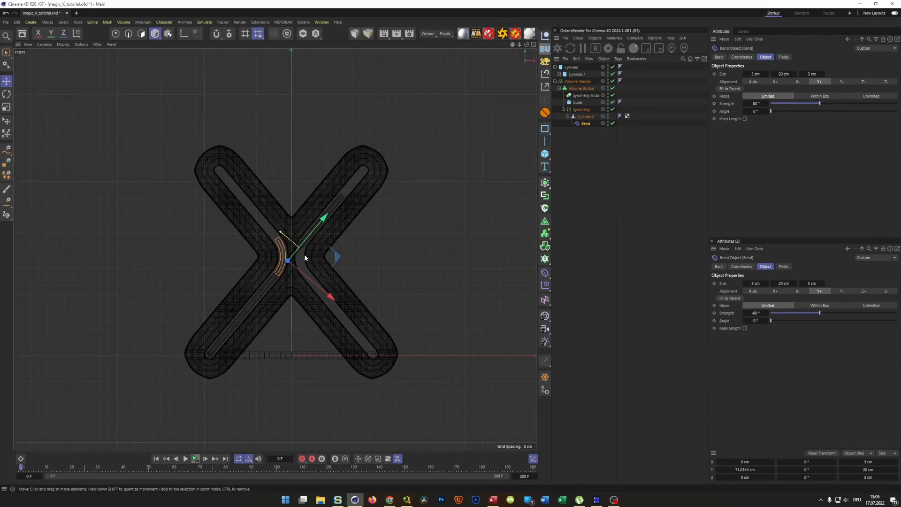
- Disable the Volume Mesher, the Volume Builder and the Symmetry instance so that only the source rods are shown
scroll(352, 216, up, 6)
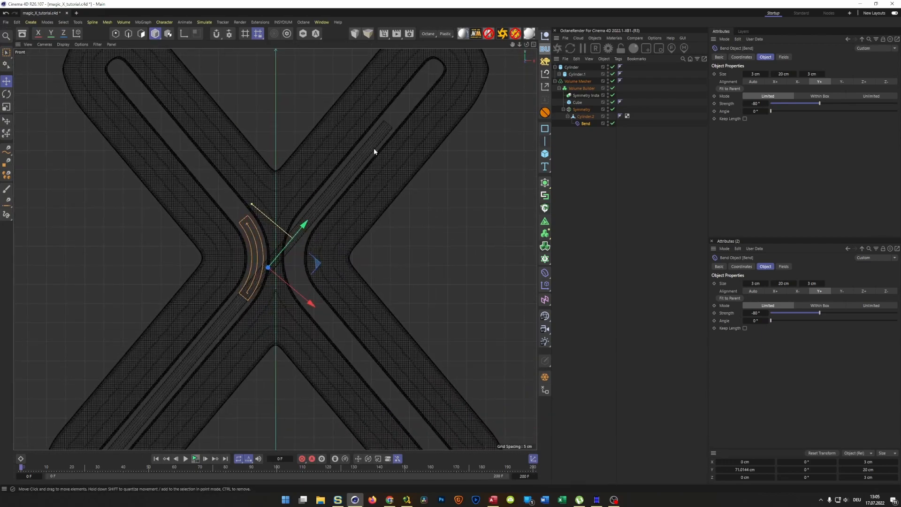
scroll(278, 193, down, 3)
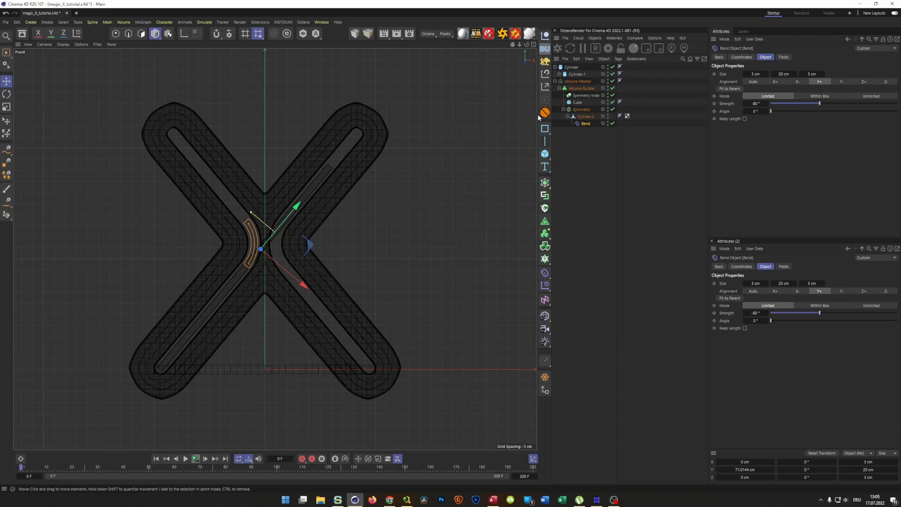
click(613, 81)
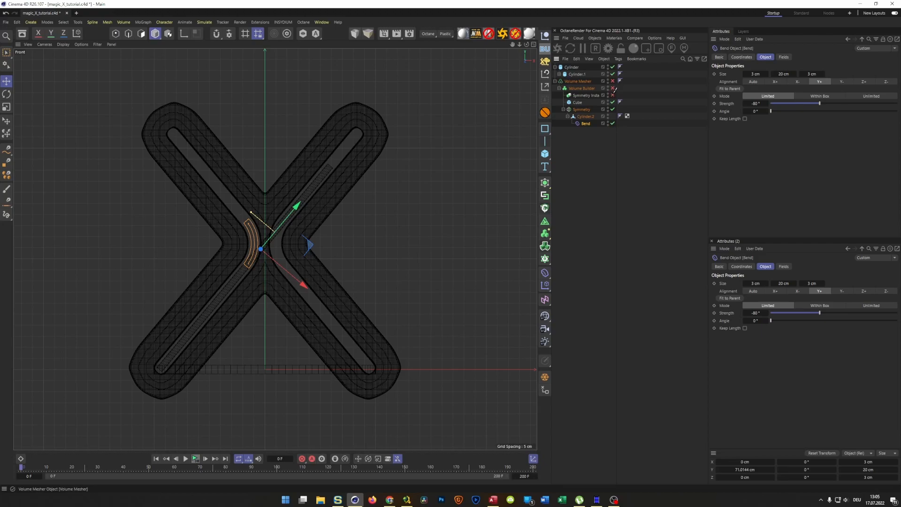
click(612, 96)
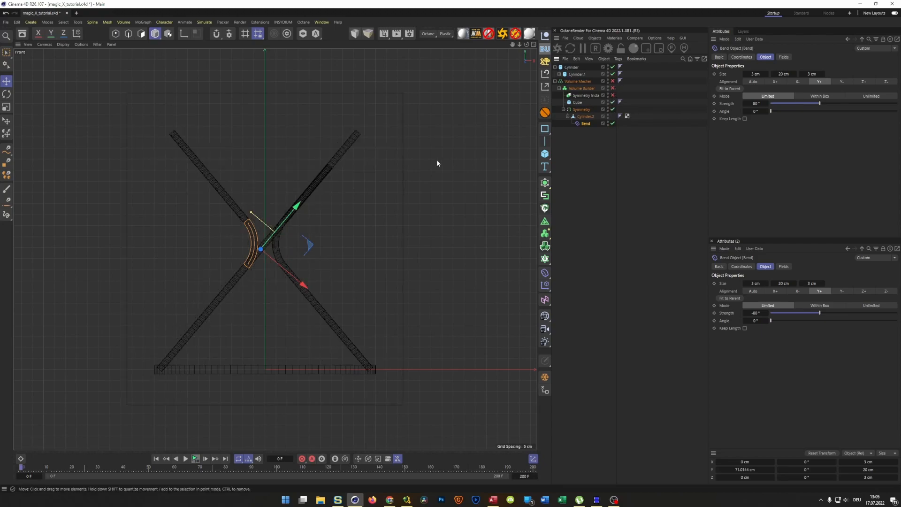
- Lengthen the bent rod Cylinder.2 by moving its selected end polygons along the rod's Y axis to about 141 cm
scroll(214, 169, up, 5)
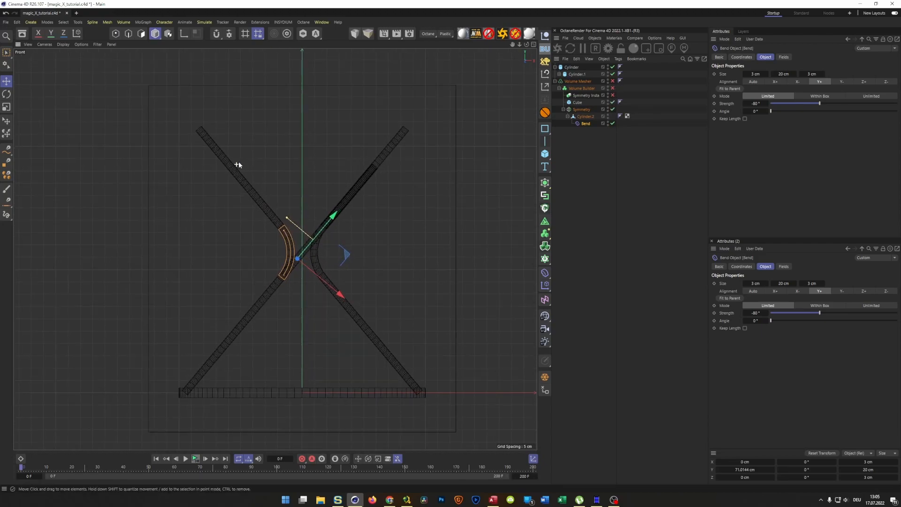
click(586, 117)
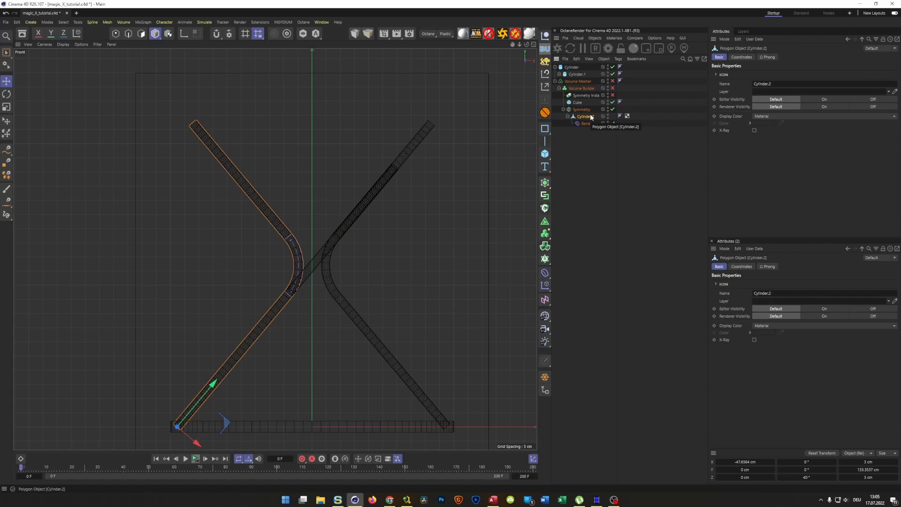
key(Return)
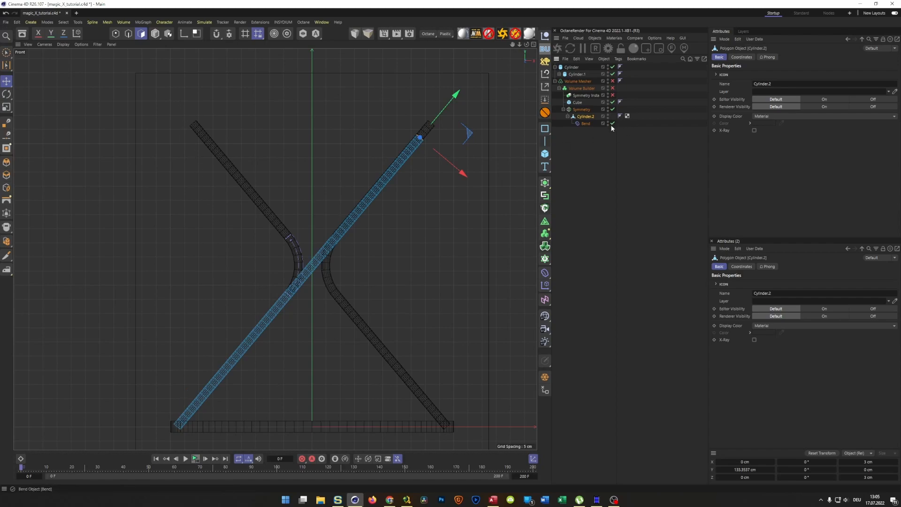
drag(456, 96, 473, 78)
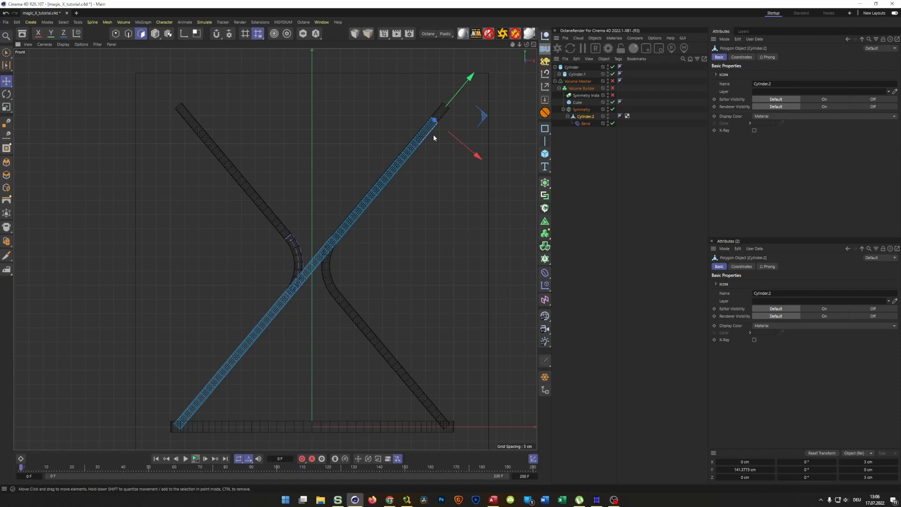
- Ring-select the lengthwise edges of the stretched end segment of Cylinder.2, inspect them up close and return to object mode
key(Return)
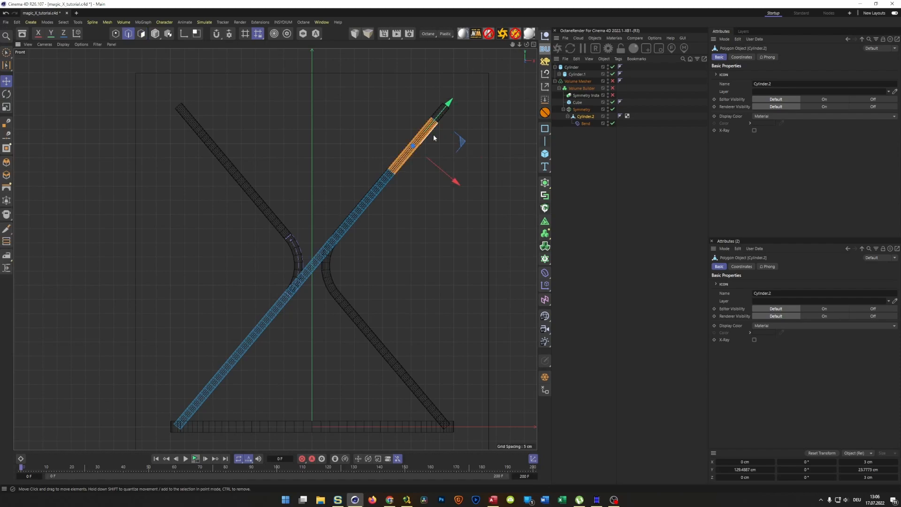
key(u)
key(b)
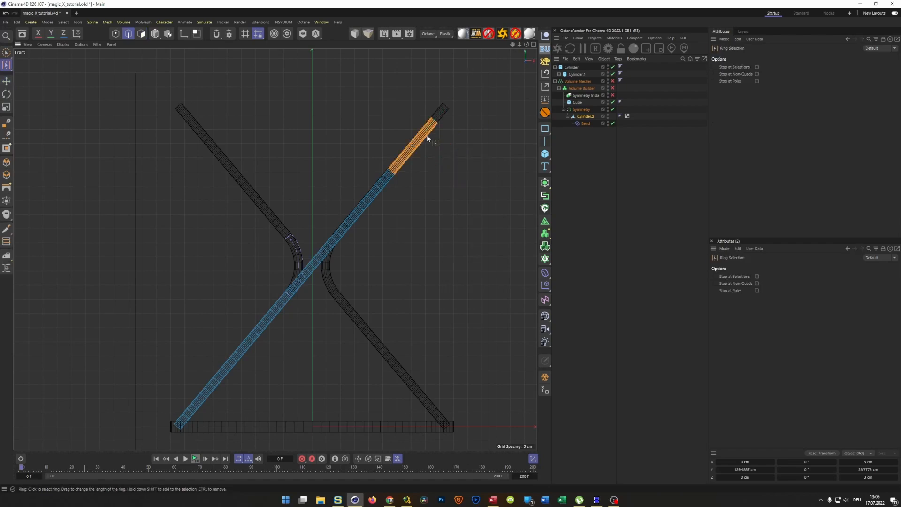
click(425, 136)
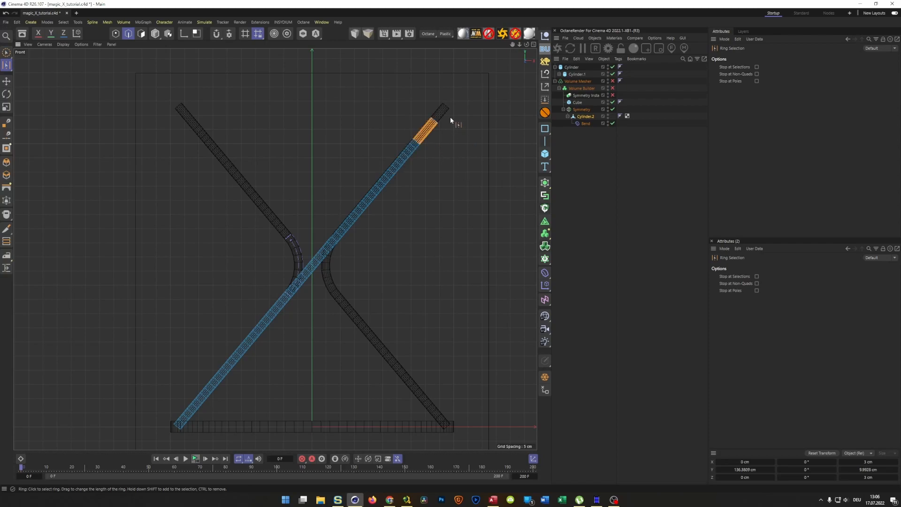
scroll(449, 117, up, 8)
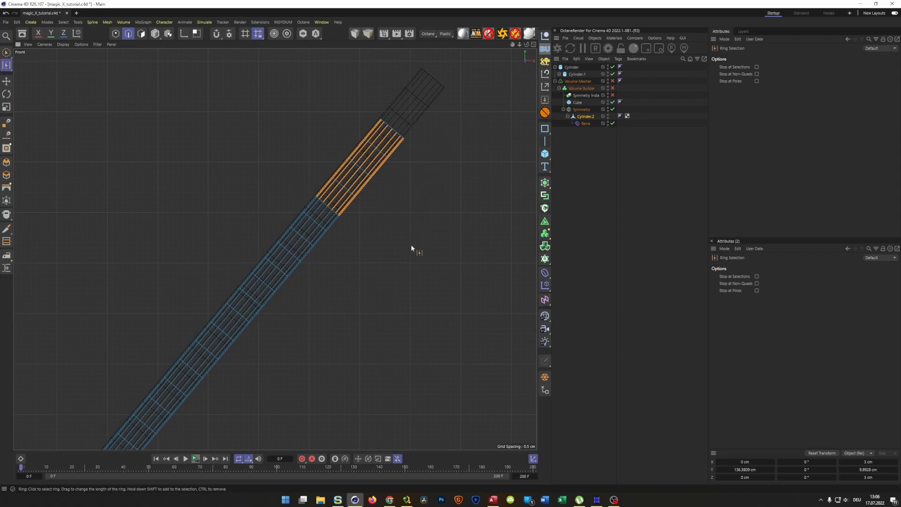
key(Return)
- Re-enable the Volume Mesher, Volume Builder and Symmetry instance and show the whole X in the full-size perspective view
alt+right_drag(387, 275, 344, 292)
alt+middle_drag(345, 292, 347, 224)
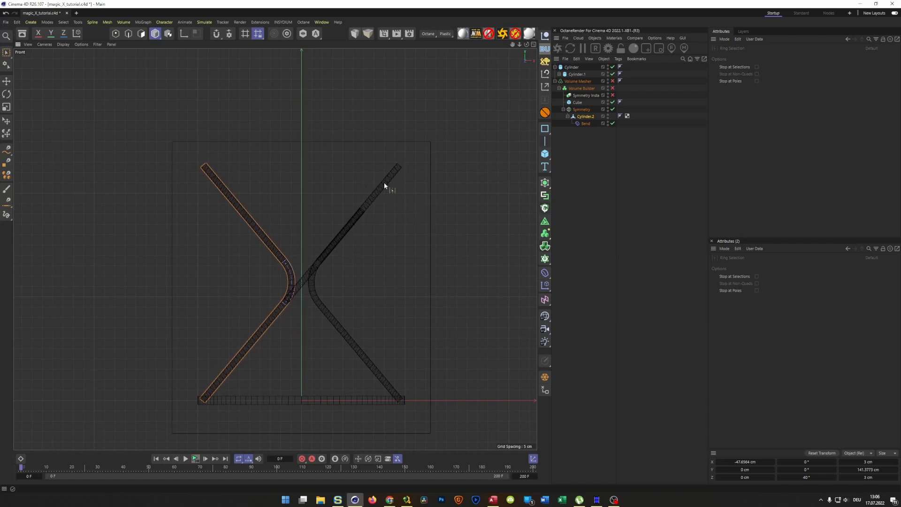
middle_click(417, 281)
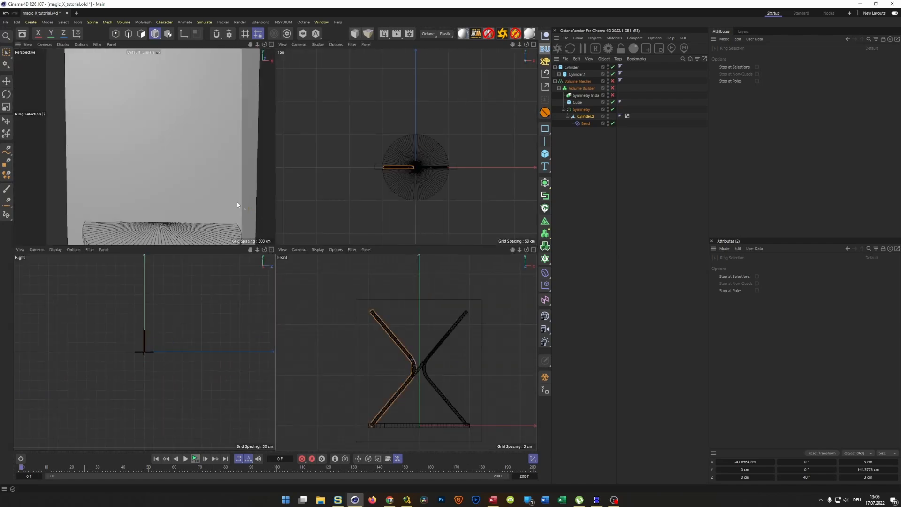
middle_click(240, 203)
click(612, 88)
click(613, 95)
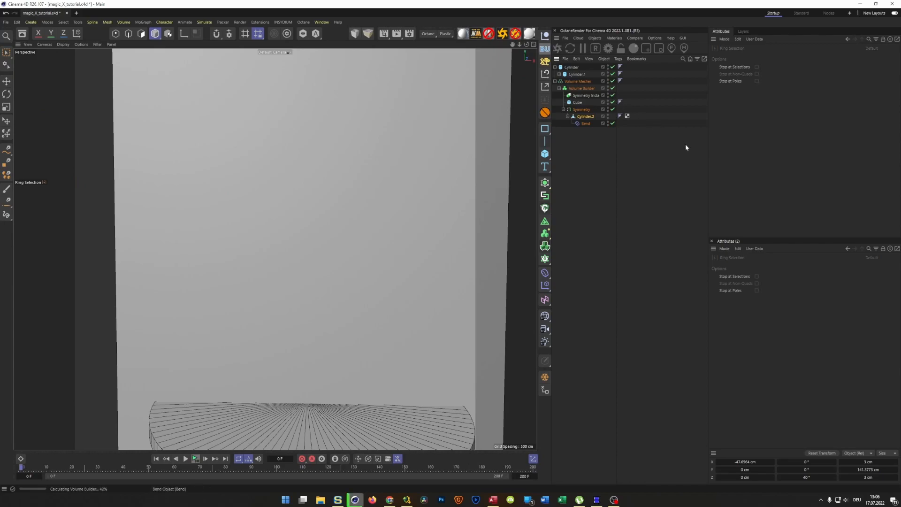
scroll(376, 261, down, 4)
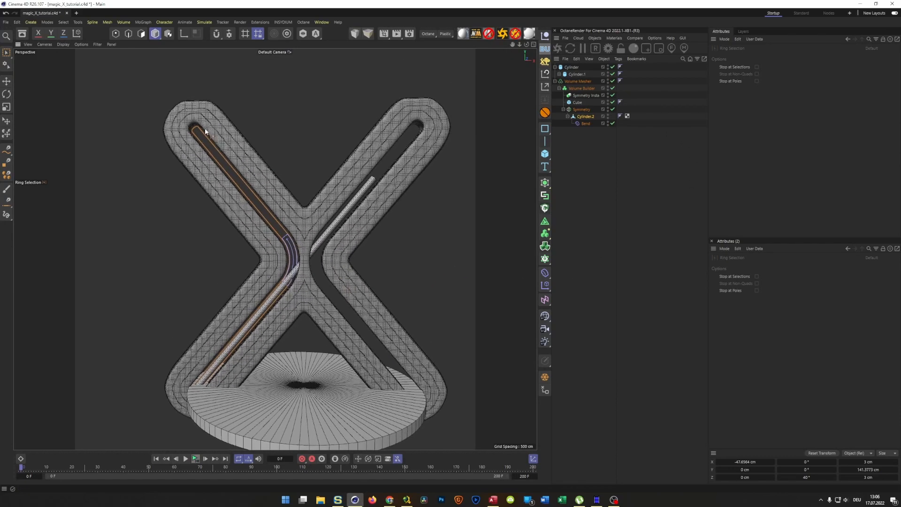
- Stretch the cube around the X vertically to a Y size of about 155.5 cm
alt+middle_drag(330, 130, 320, 212)
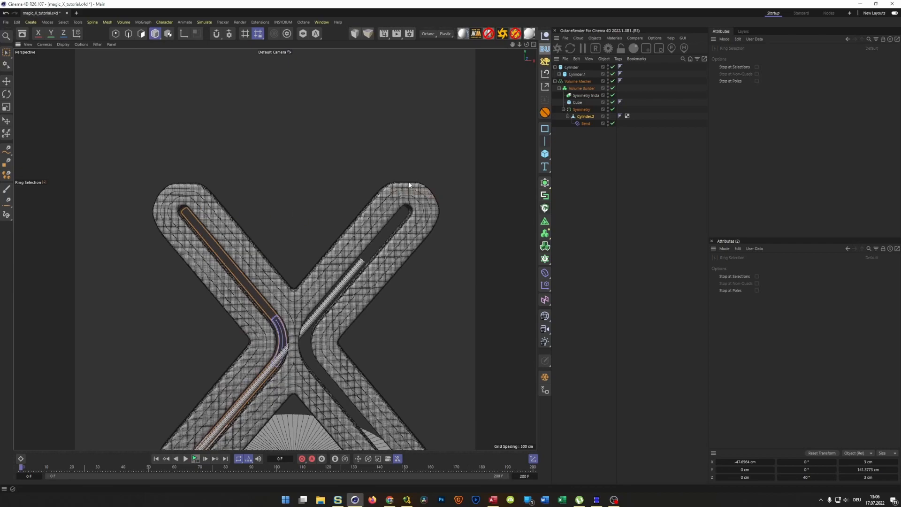
click(577, 102)
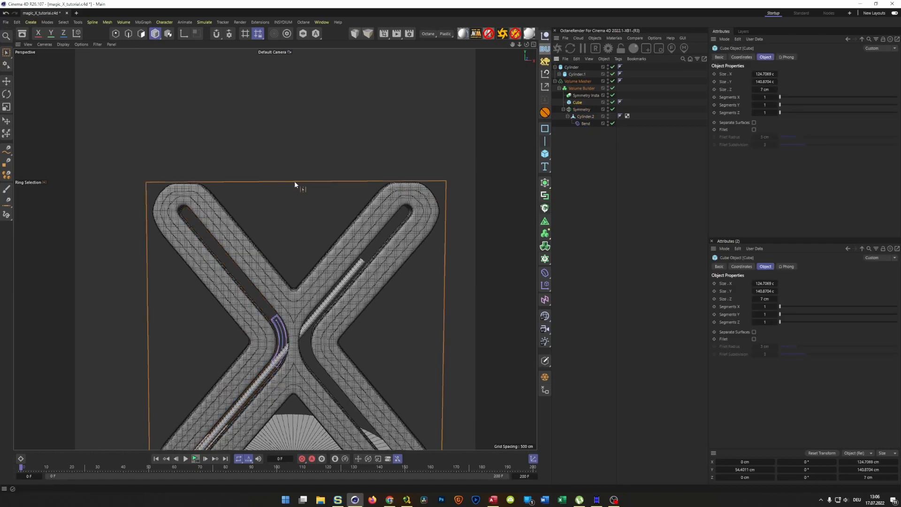
key(e)
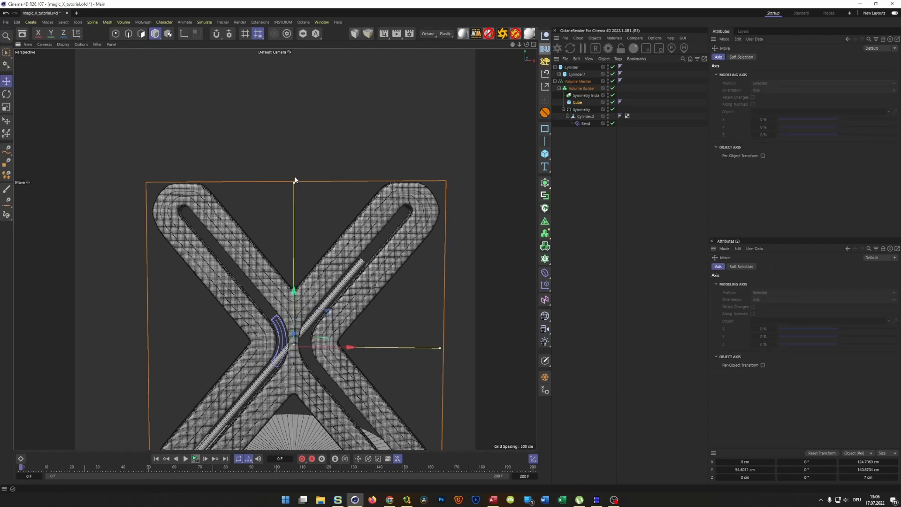
drag(294, 180, 297, 163)
alt+middle_drag(320, 236, 327, 154)
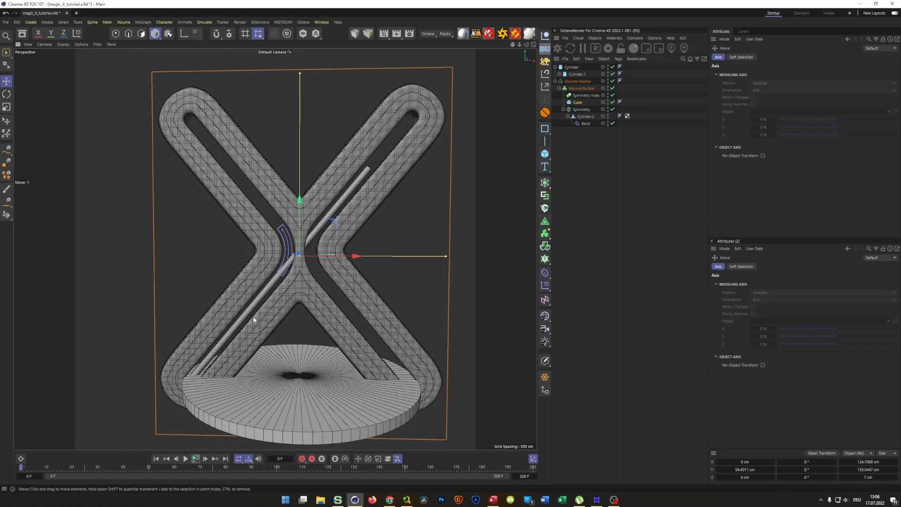
- Lengthen the straight rod Cylinder.1 in the front view by setting its height to 140 cm
middle_click(373, 192)
middle_click(365, 297)
scroll(380, 203, up, 3)
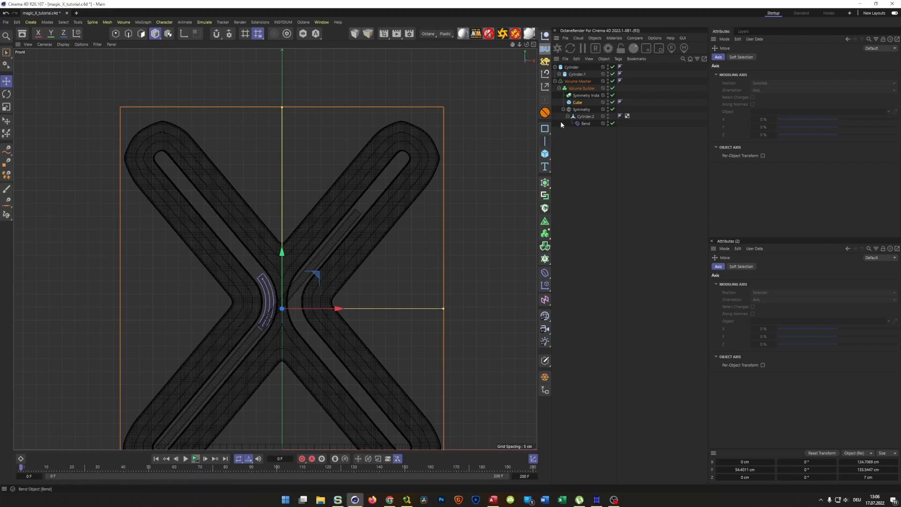
click(576, 75)
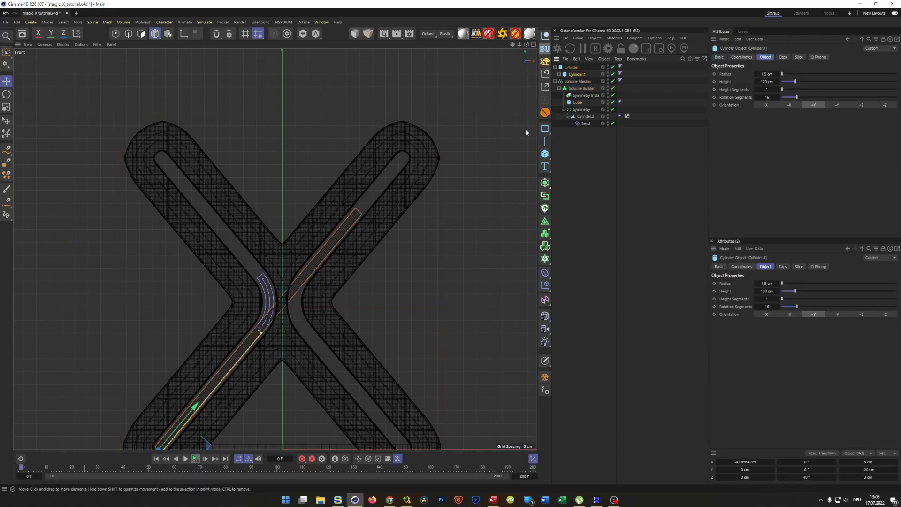
drag(767, 82, 777, 82)
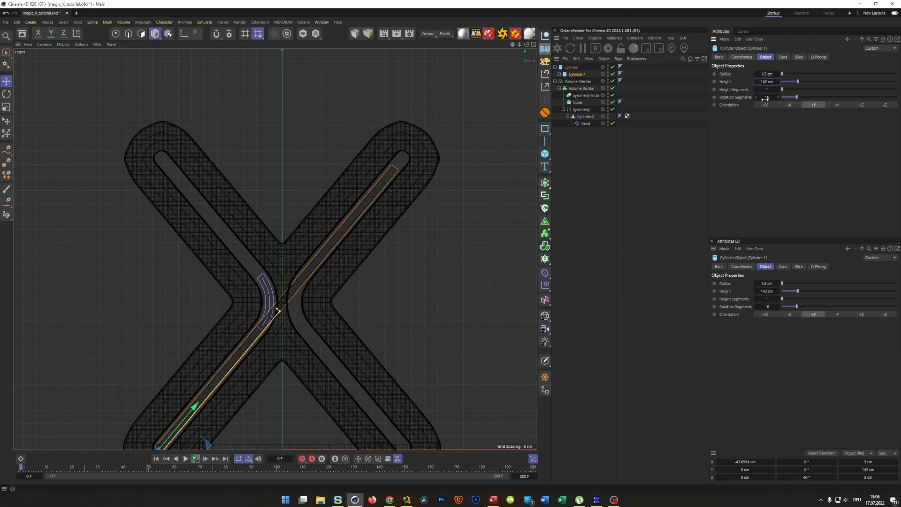
click(764, 84)
text(140)
key(Return)
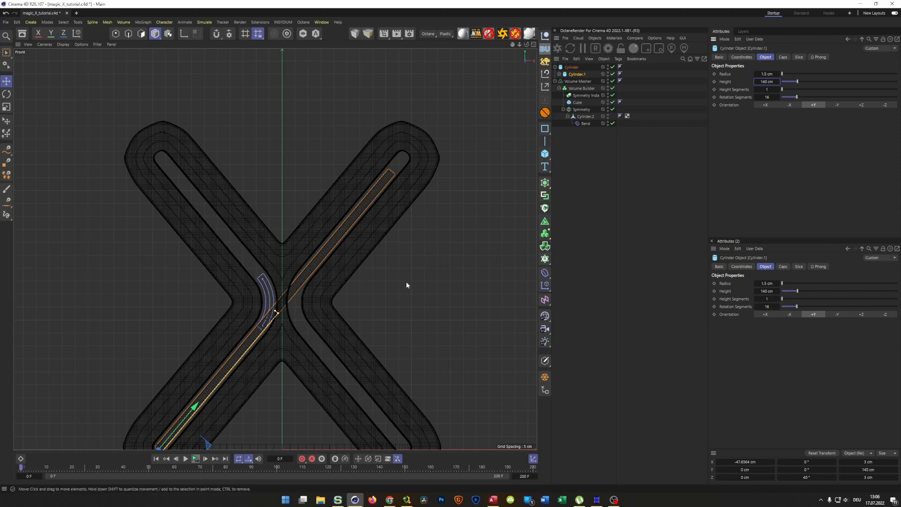
- Hide the Bend deformer and return to the full-size perspective view
click(608, 121)
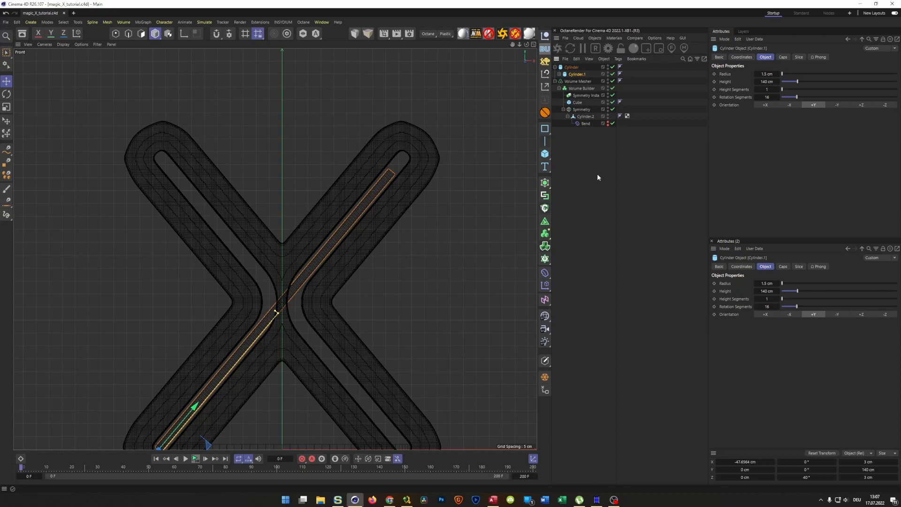
middle_click(446, 251)
middle_click(223, 175)
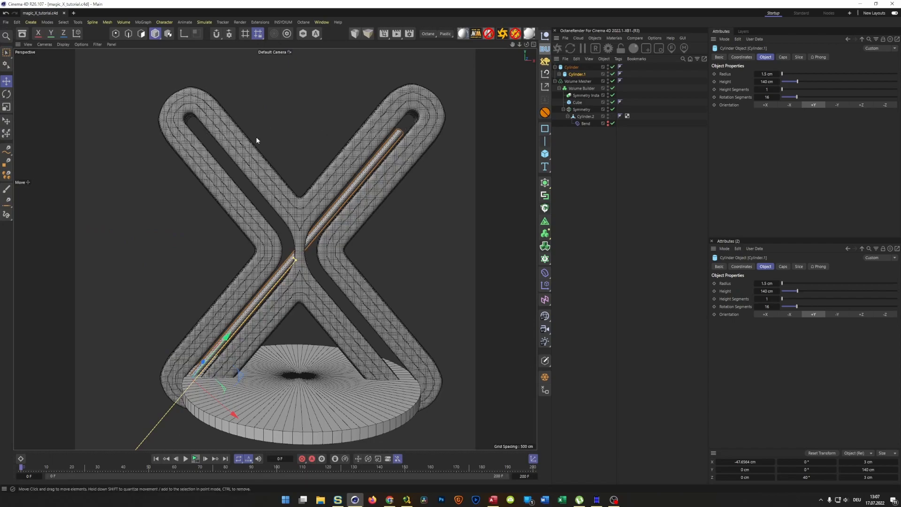
- Try offsets of 3 cm and 2.5 cm on the folder's SDF Dilate and Erode filter and settle on 2.3 cm for the groove
click(582, 88)
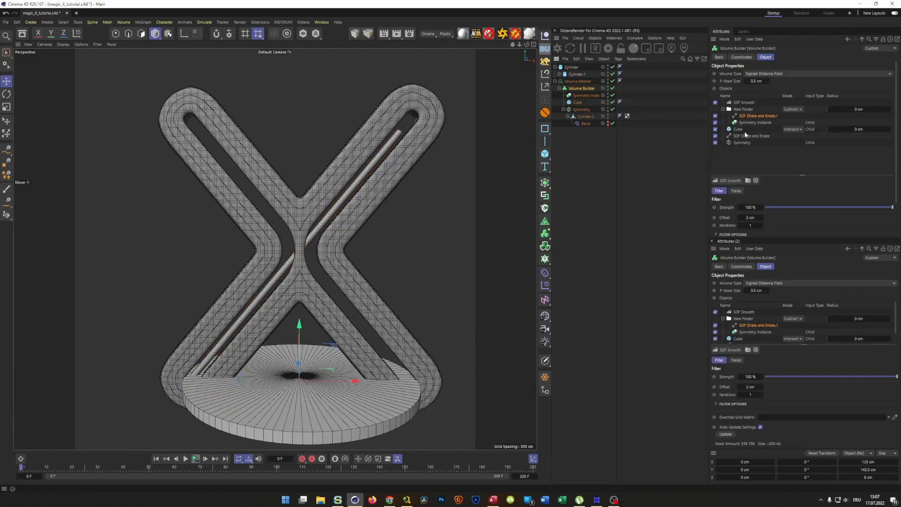
click(750, 217)
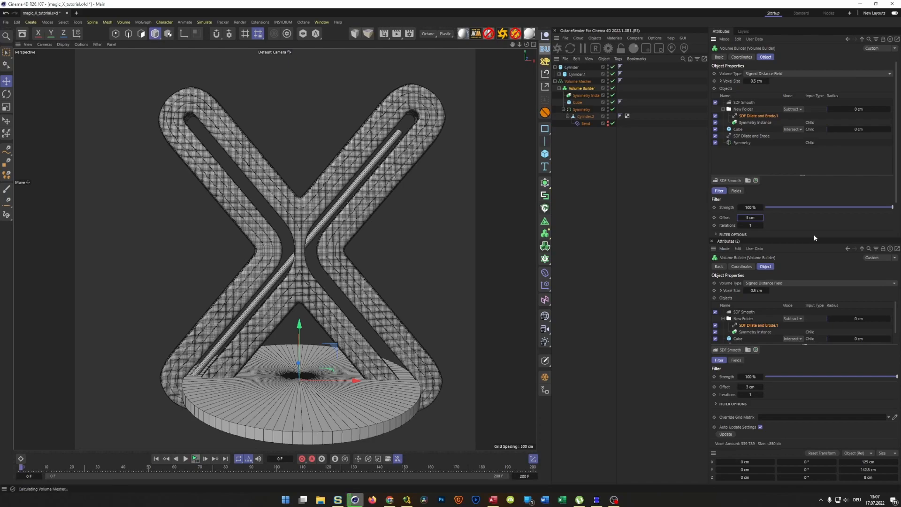
text(3)
key(Return)
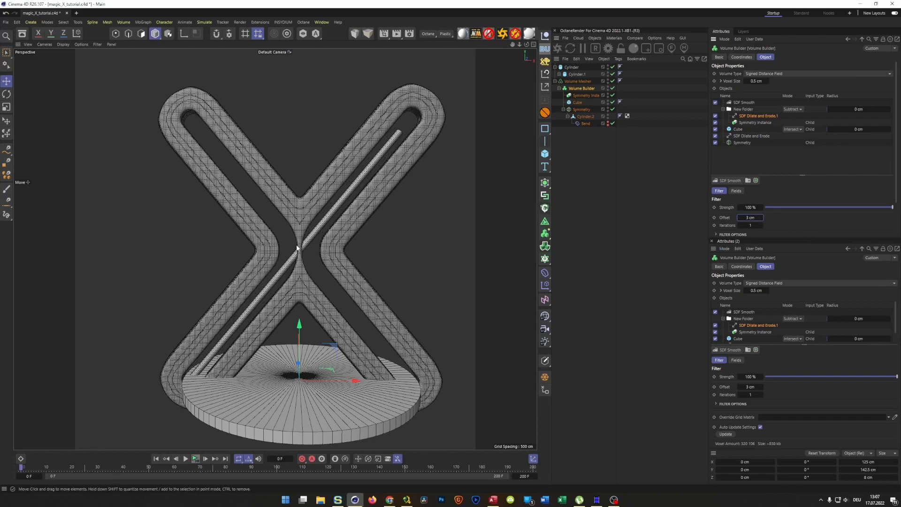
click(749, 217)
text(2.5)
key(Return)
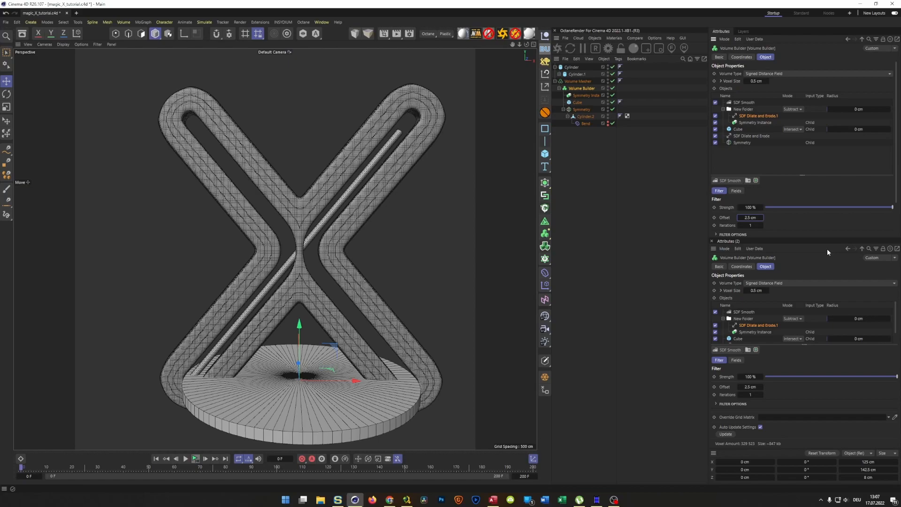
click(749, 218)
text(2.3)
key(Return)
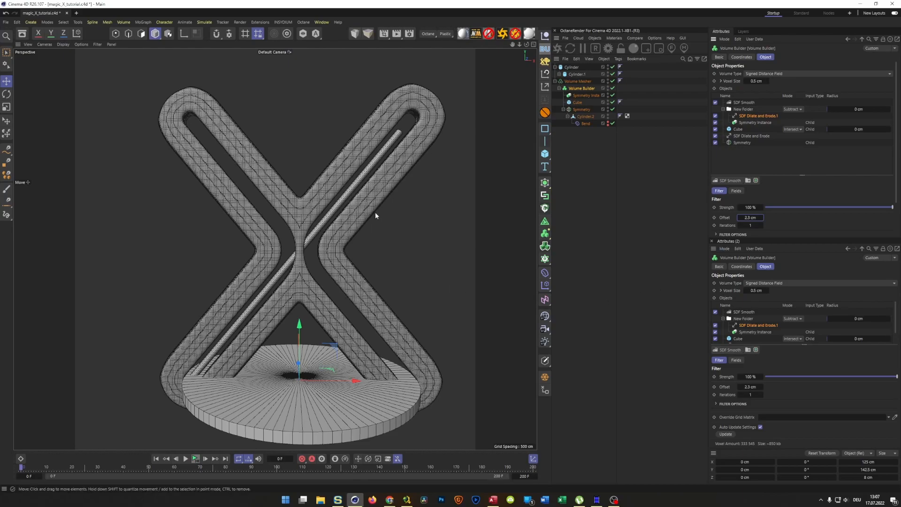
- Examine the rod's clearance inside the groove at the X's crossing up close and from the full-size top view
alt+drag(318, 249, 376, 243)
scroll(375, 243, up, 6)
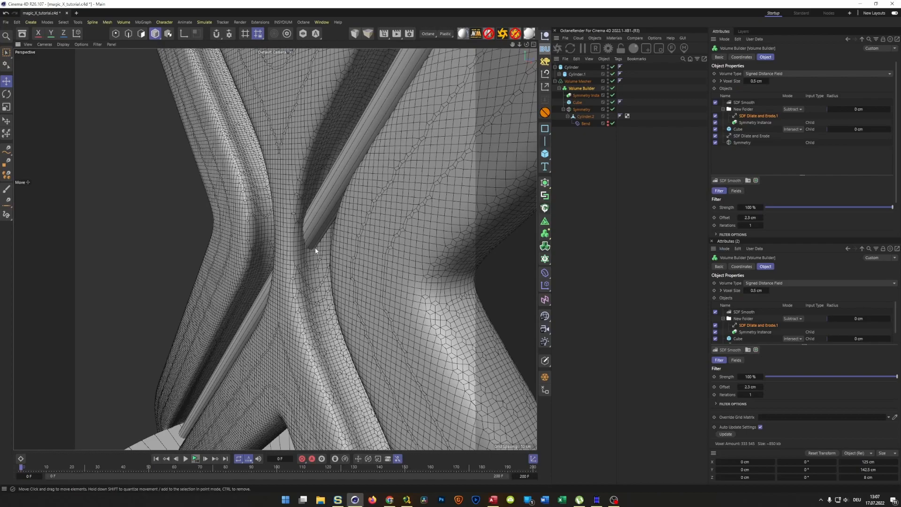
alt+right_drag(303, 246, 251, 277)
alt+drag(306, 271, 225, 278)
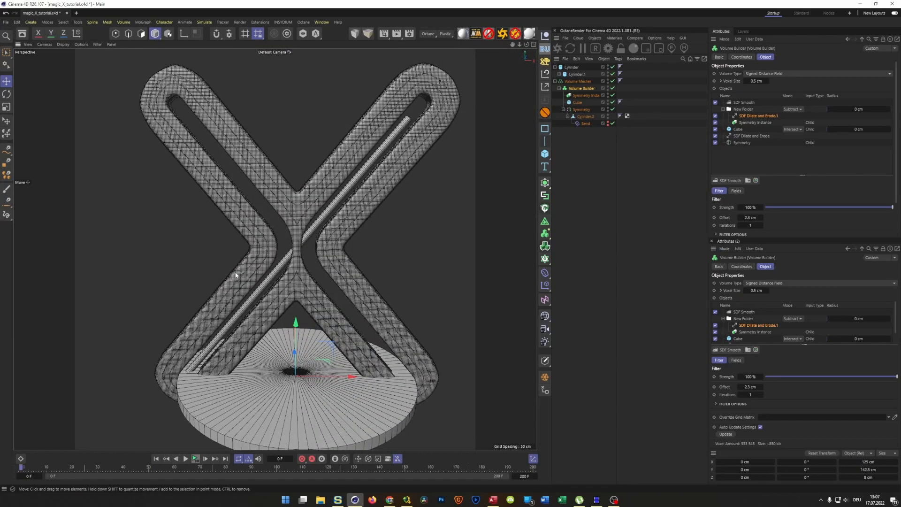
middle_click(251, 271)
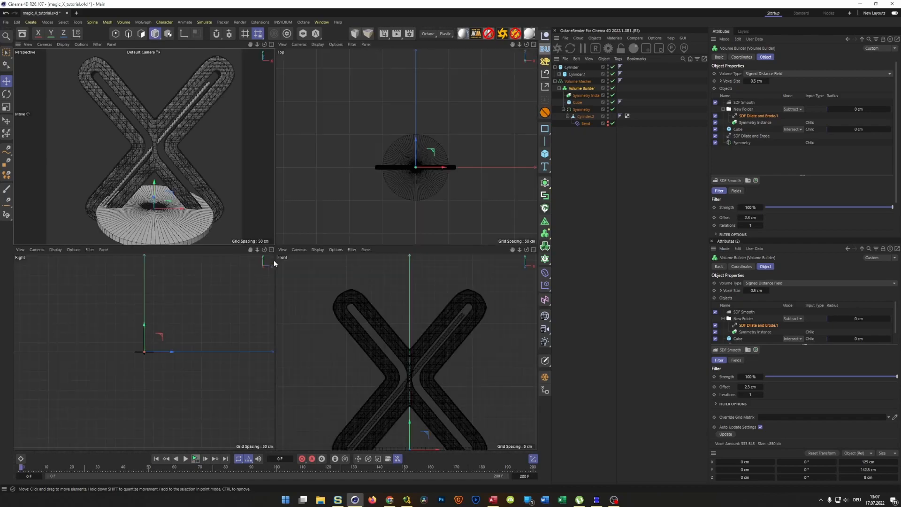
middle_click(375, 208)
scroll(310, 280, up, 3)
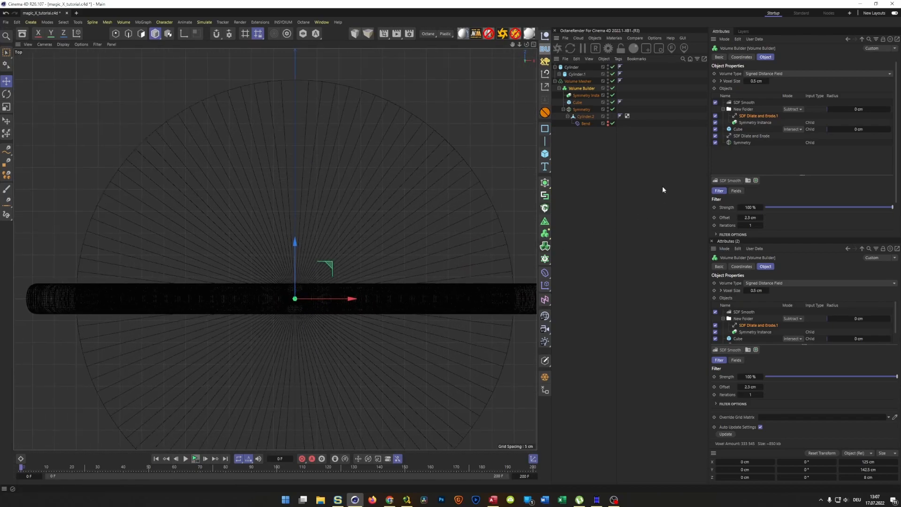
- Set the heading rotation (R.H) of the straight rod Cylinder.1 to 7° and check its tilt in the top view
click(584, 75)
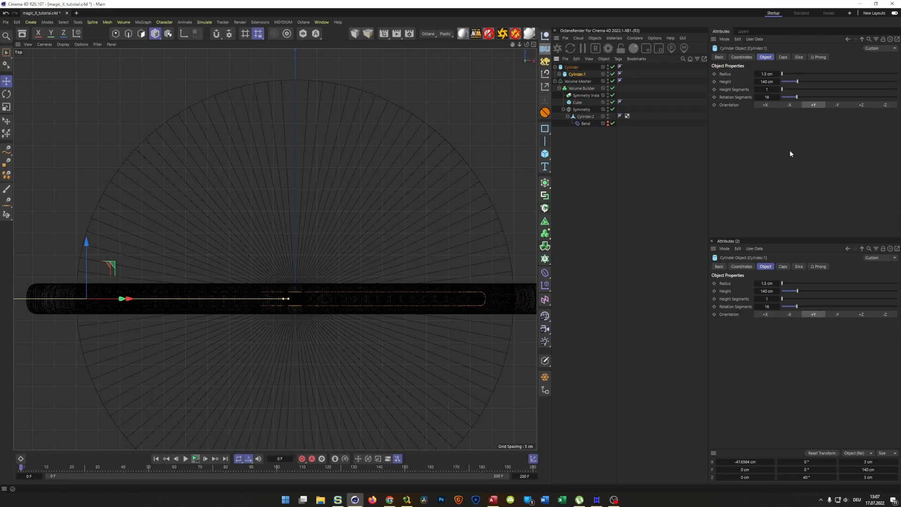
click(741, 57)
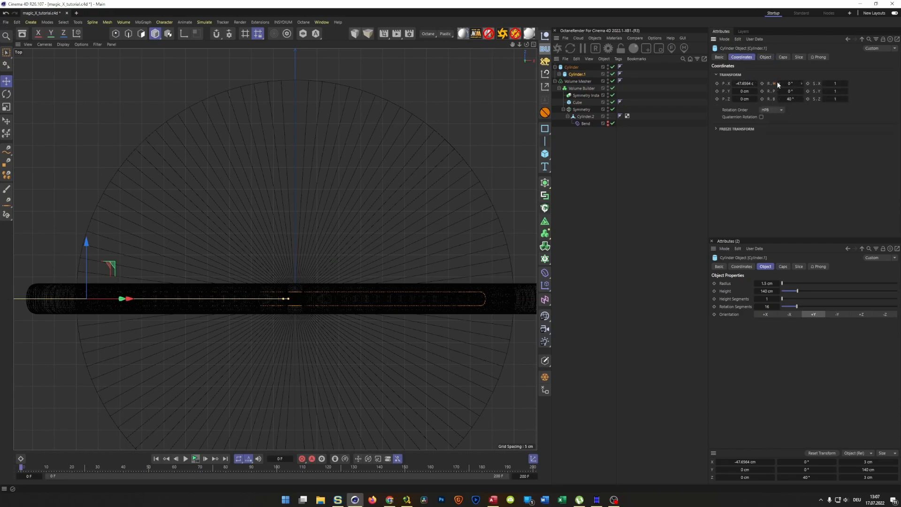
click(801, 83)
click(801, 83)
click(801, 83)
click(801, 83)
click(801, 83)
click(801, 83)
click(802, 83)
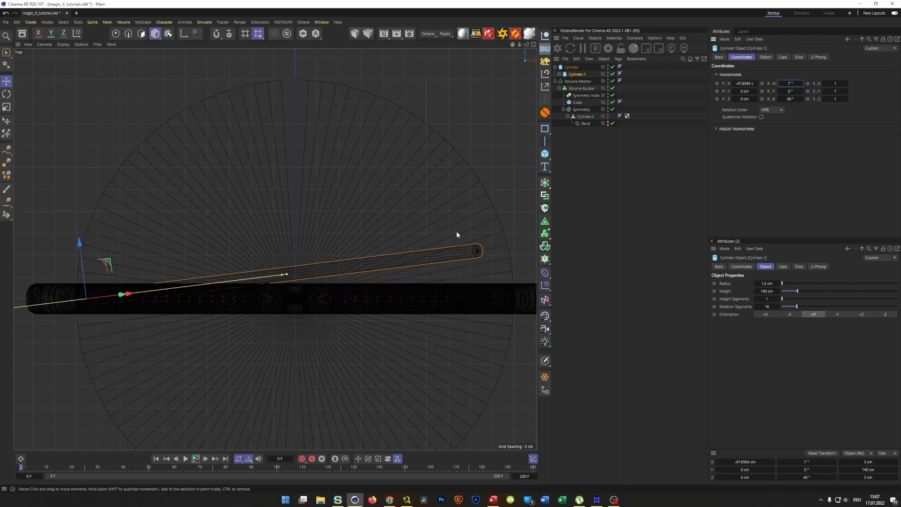
scroll(319, 294, up, 5)
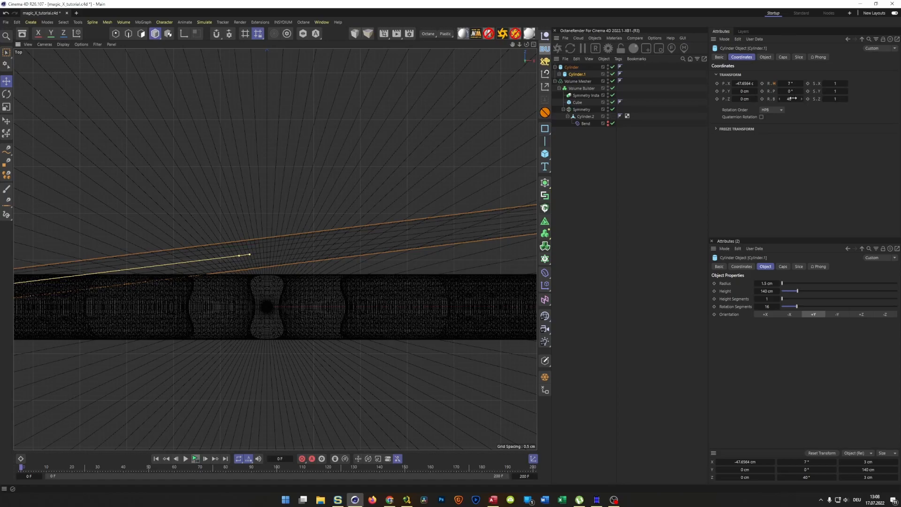
- Return to the full-size perspective view, deselect everything and switch the display to Gouraud shading without wireframe lines
middle_click(357, 314)
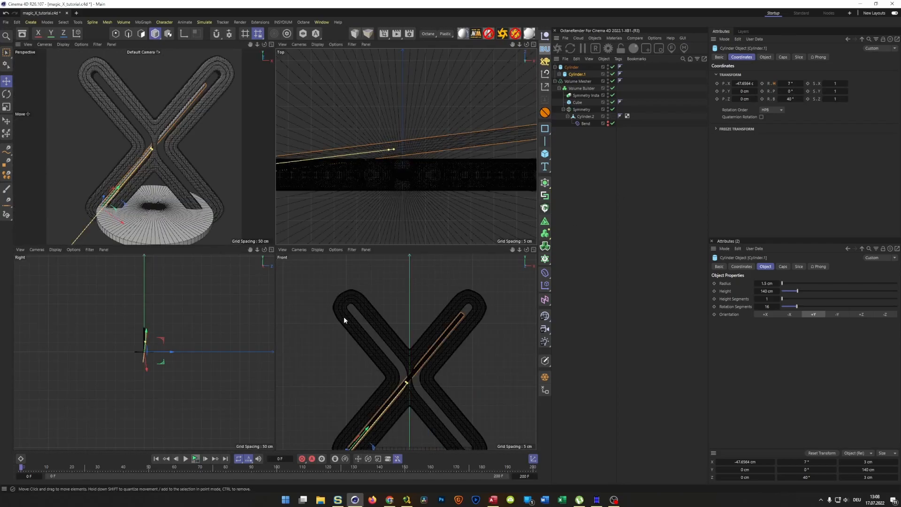
middle_click(172, 173)
alt+middle_drag(277, 271, 247, 275)
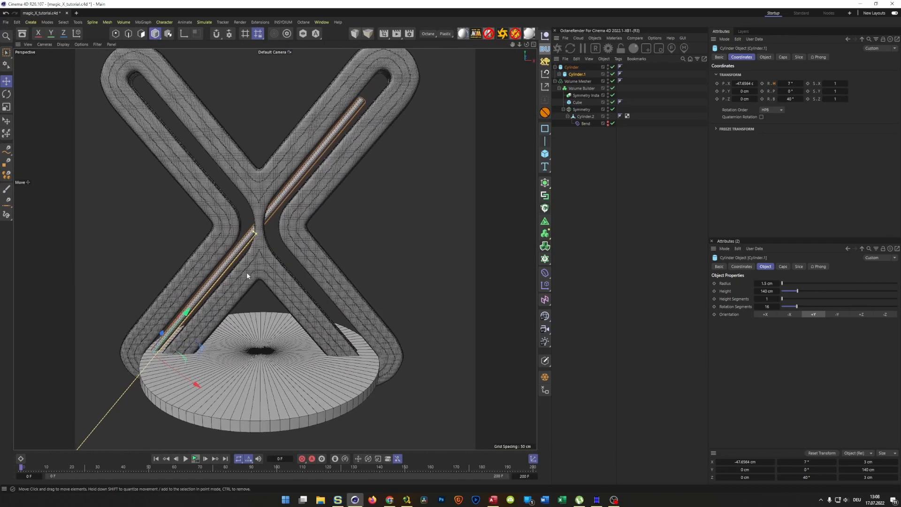
alt+drag(252, 285, 273, 305)
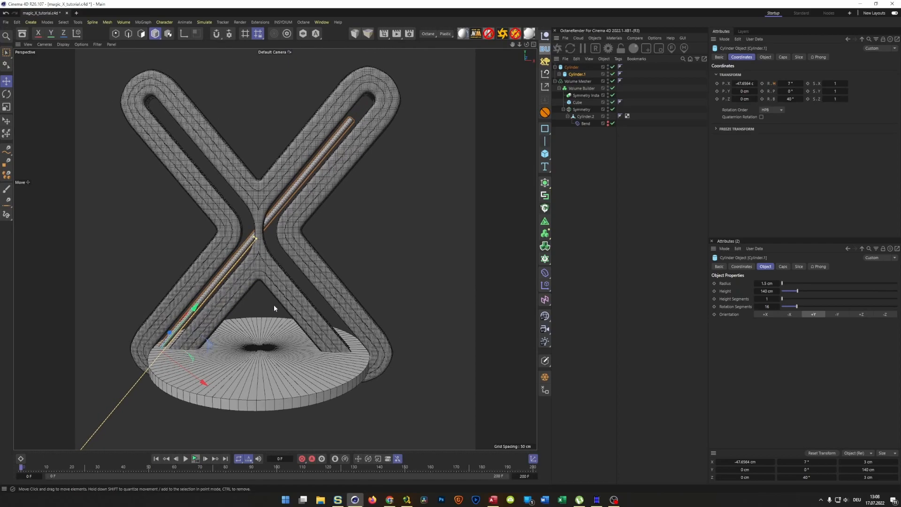
click(598, 256)
key(n)
key(a)
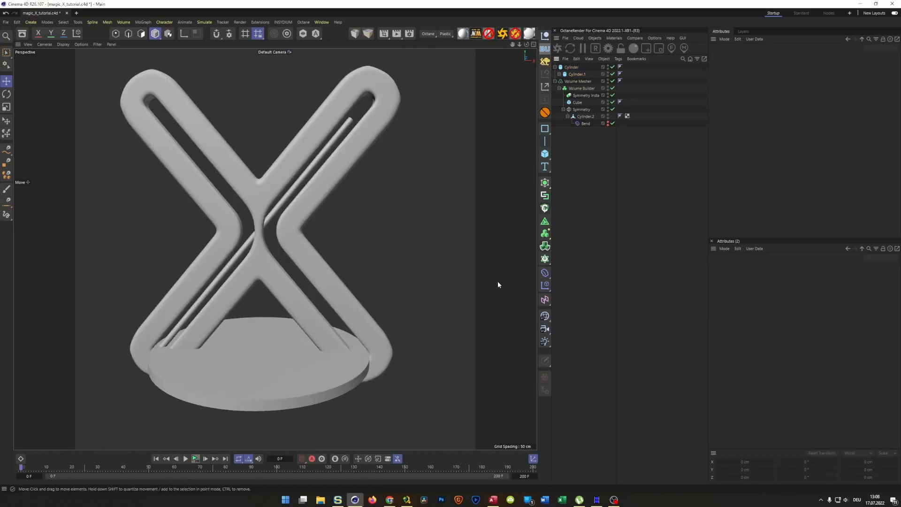
- Rotate the base disc Cylinder together with its rod to a heading of -35° so the rod swings into the X
alt+drag(249, 316, 252, 320)
alt+right_drag(251, 321, 268, 310)
mouse_move(268, 310)
alt+mouse_down()
mouse_move(275, 316)
mouse_move(268, 316)
alt+mouse_up()
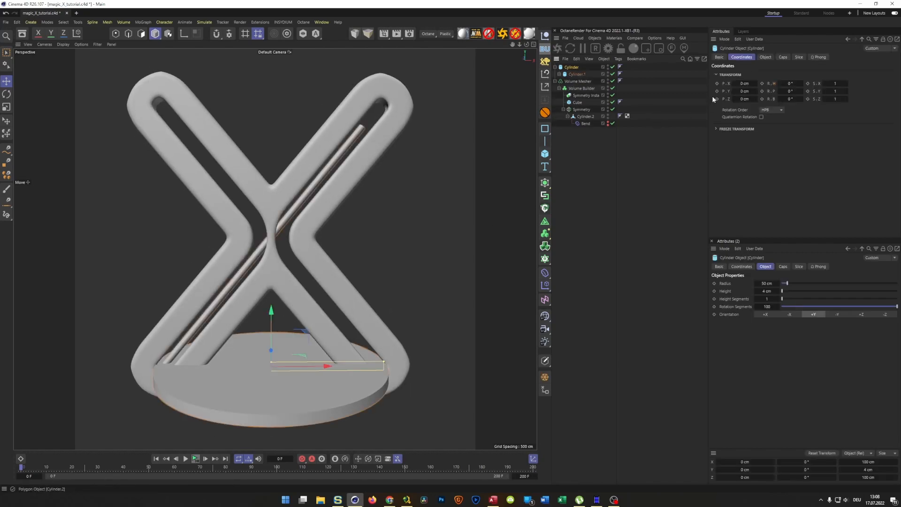
click(765, 56)
click(749, 57)
mouse_move(790, 84)
mouse_down()
mouse_move(872, 84)
mouse_move(789, 84)
mouse_up()
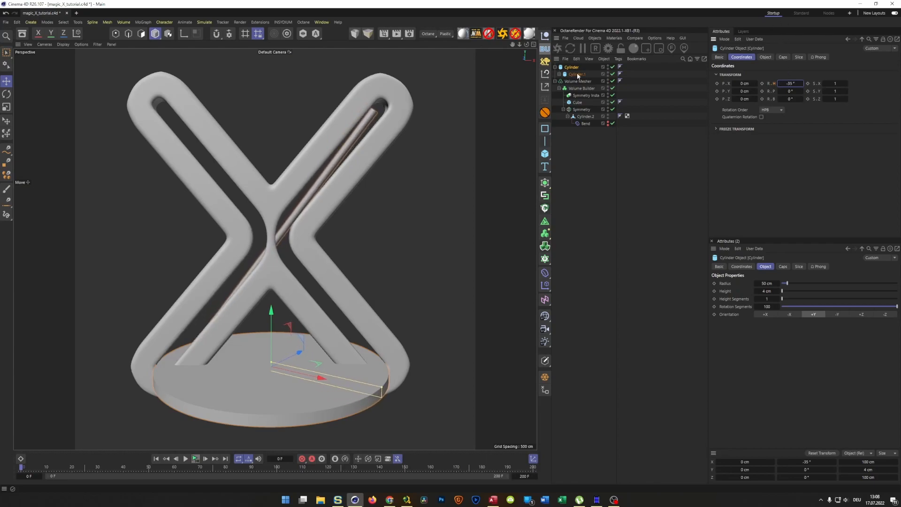
- Inspect the rod at the X's crossing and widen the groove by setting the folder's SDF Dilate and Erode offset to 2.5 cm
alt+right_drag(302, 213, 366, 187)
alt+drag(302, 214, 280, 235)
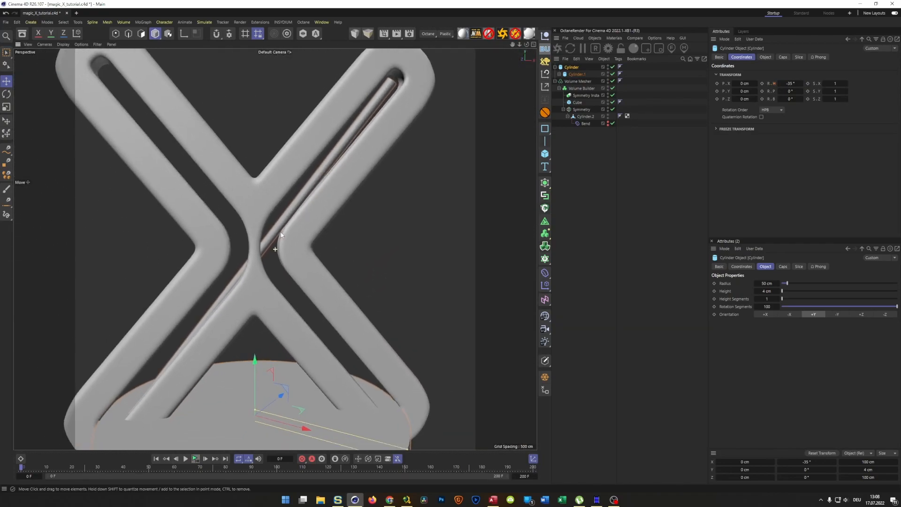
scroll(279, 233, down, 6)
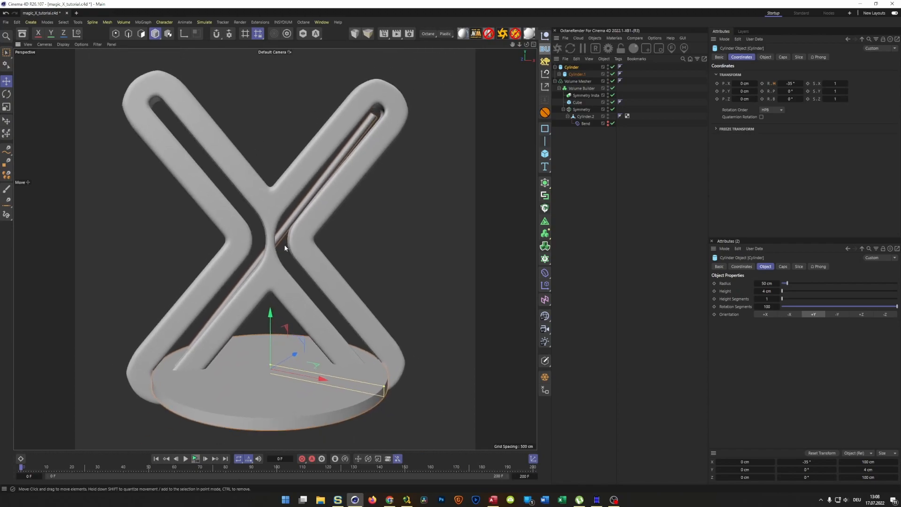
alt+drag(270, 261, 280, 270)
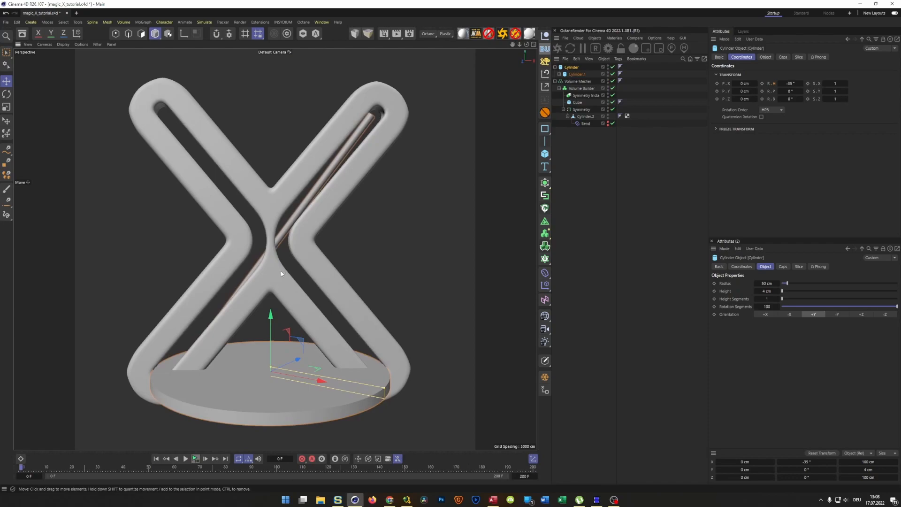
click(581, 88)
click(765, 56)
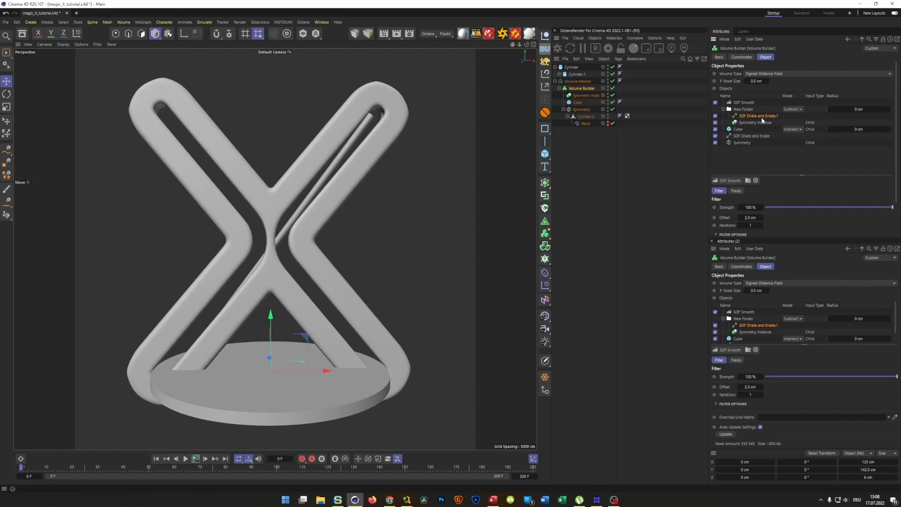
click(759, 217)
text(2.5)
key(Return)
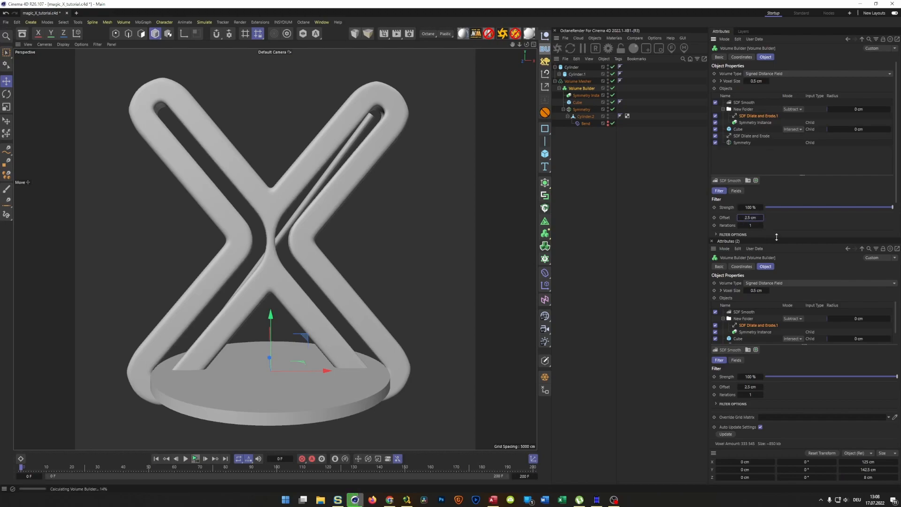
scroll(286, 246, up, 10)
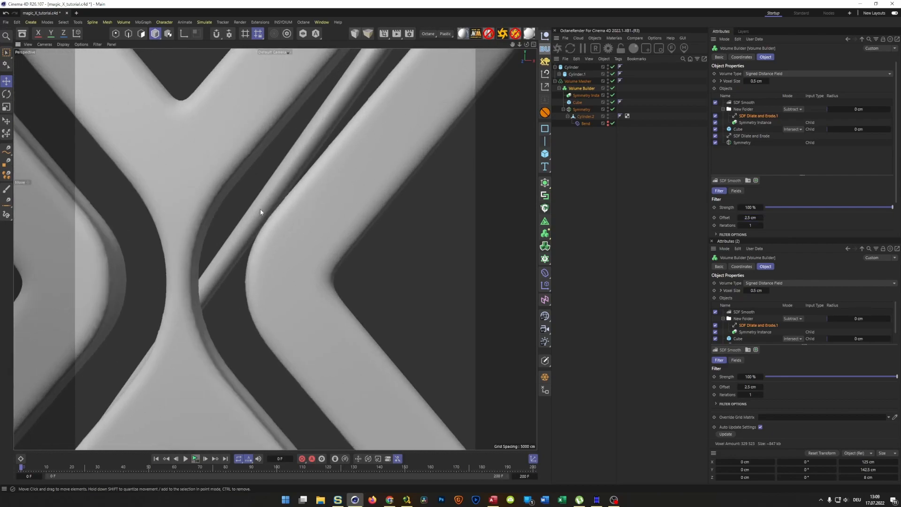
scroll(270, 215, down, 8)
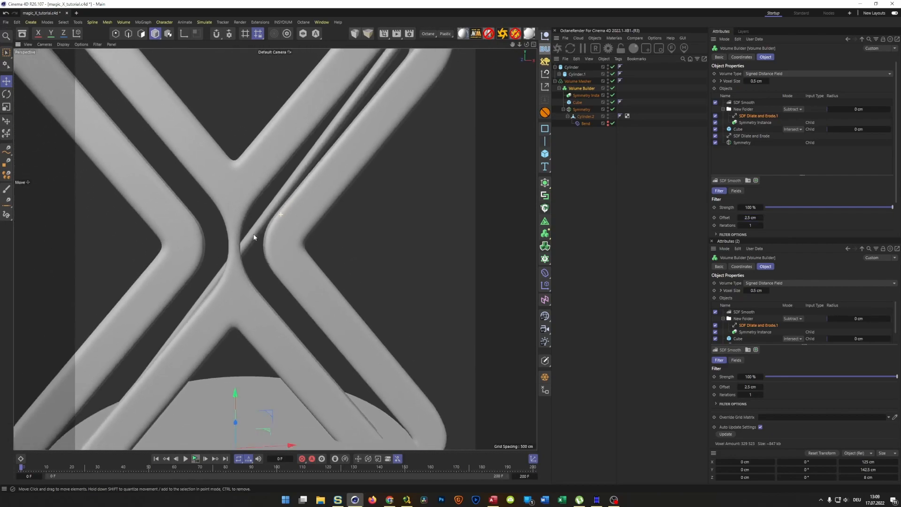
alt+drag(244, 242, 286, 203)
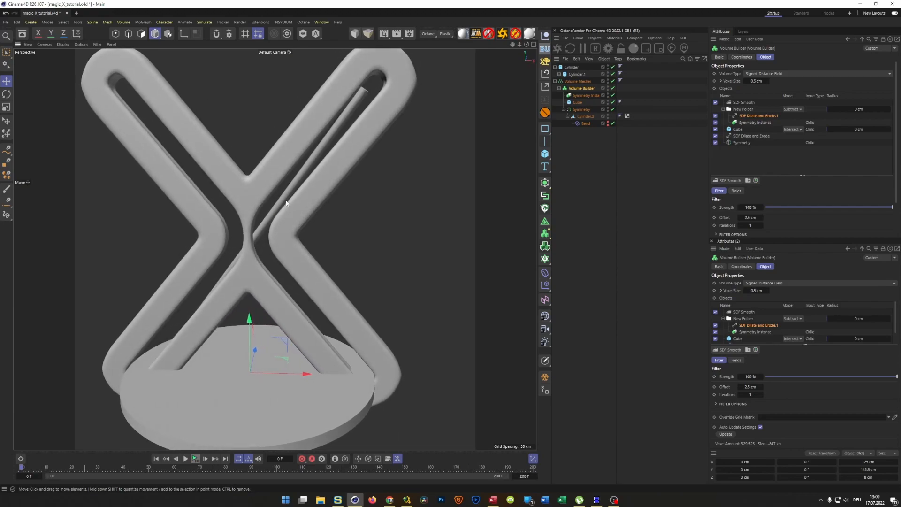
scroll(300, 202, up, 8)
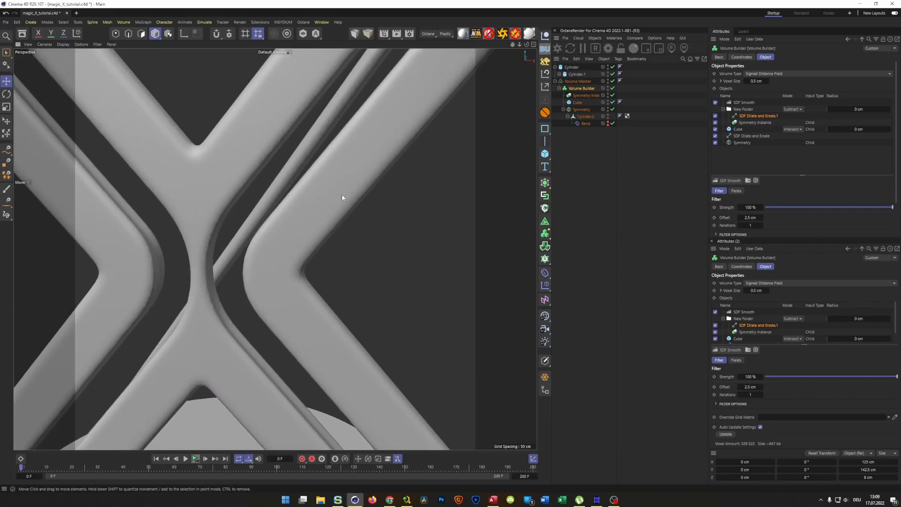
- In the full-size front view, try a heading of 8° on Cylinder.1, restore 7° and set its pitch to 1°
click(573, 76)
middle_click(435, 229)
middle_click(399, 296)
scroll(294, 284, up, 10)
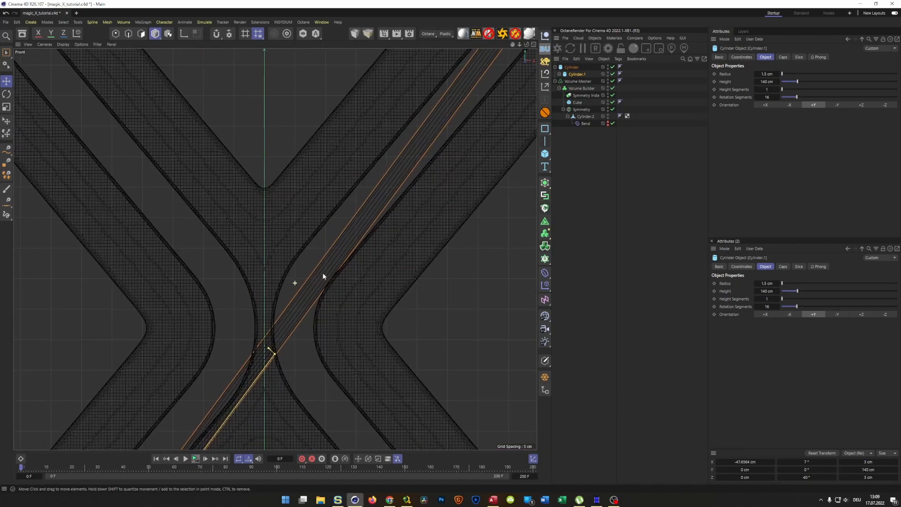
scroll(448, 224, down, 8)
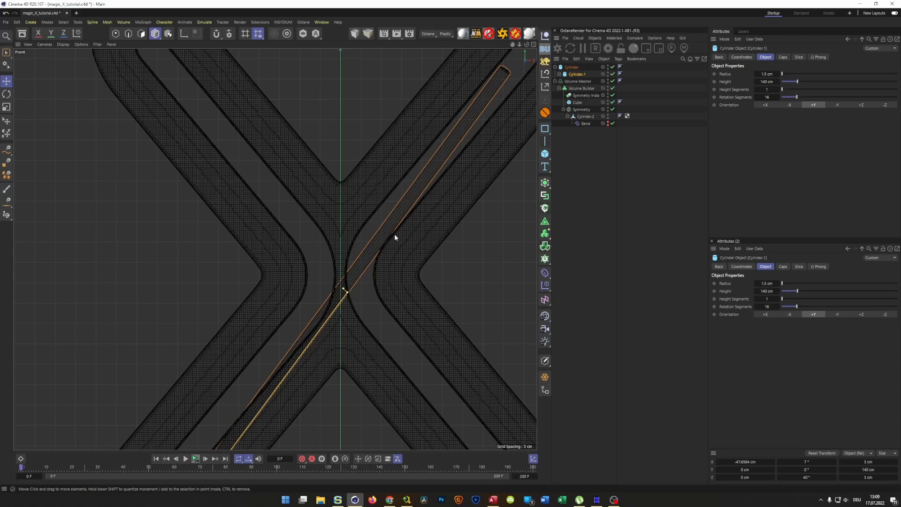
scroll(392, 237, up, 10)
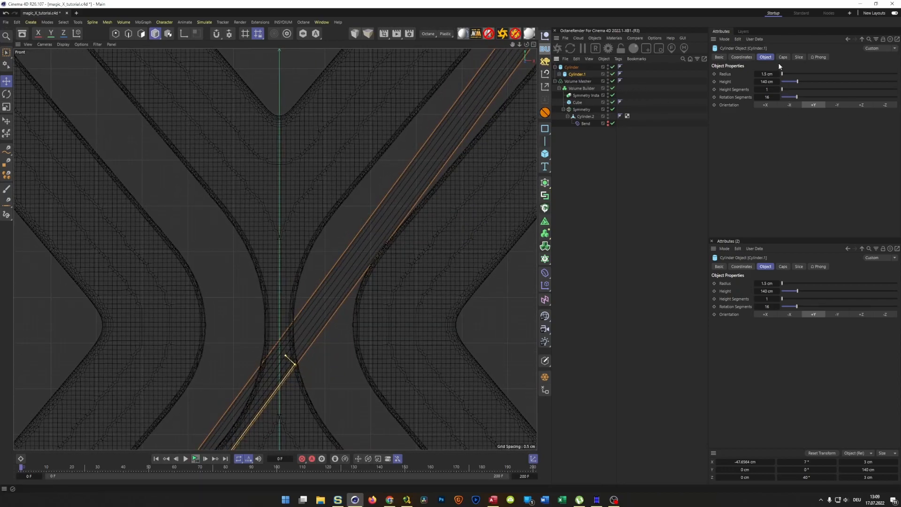
click(741, 57)
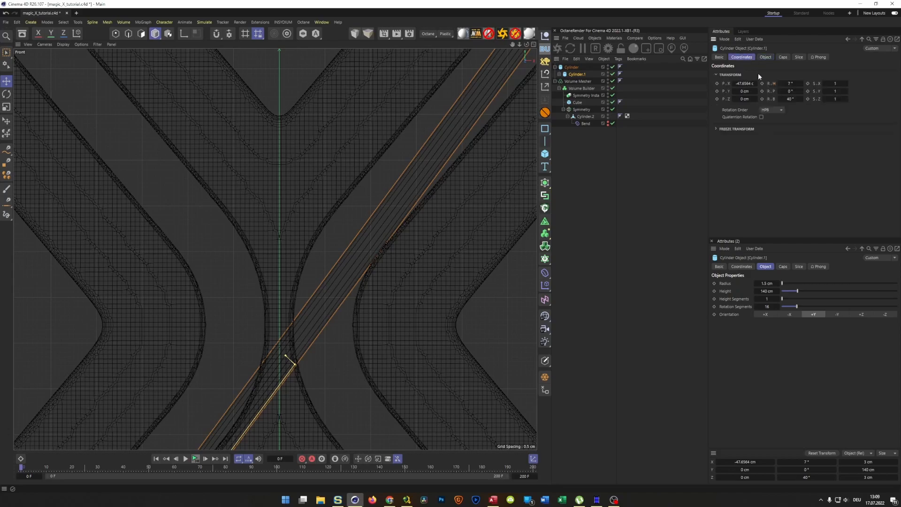
click(801, 82)
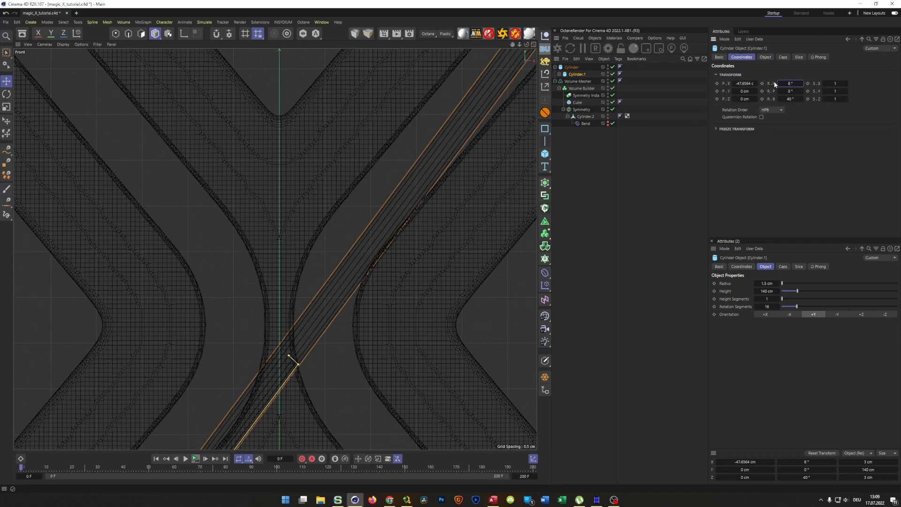
click(779, 83)
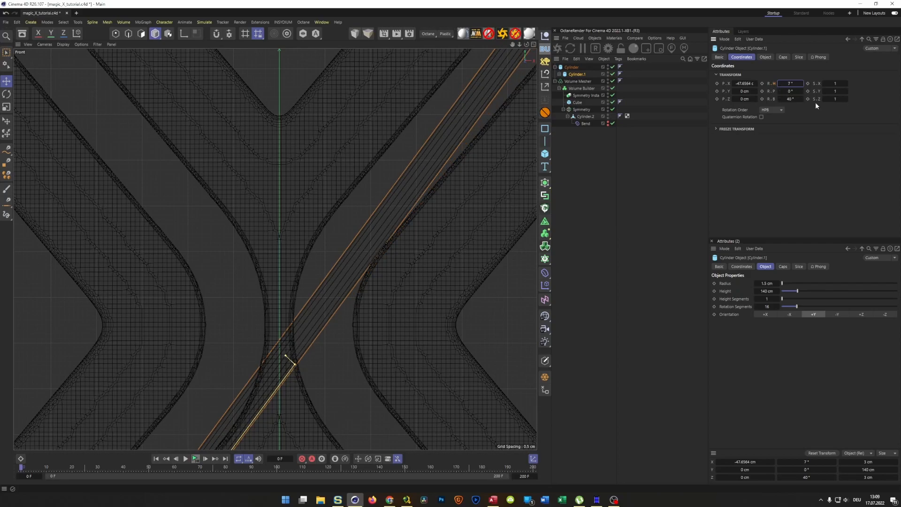
click(801, 91)
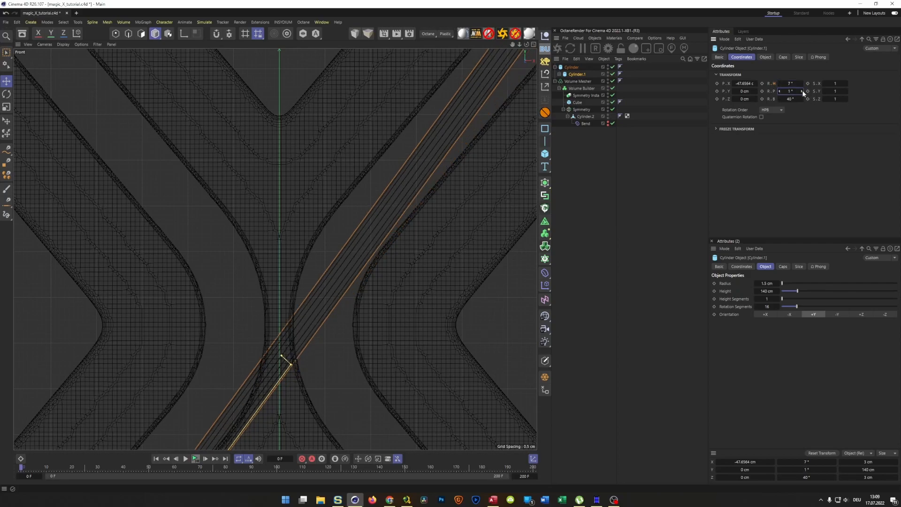
- Inspect the rod at the crossing up close in the perspective view and raise Cylinder.1's heading to 8°
middle_click(359, 304)
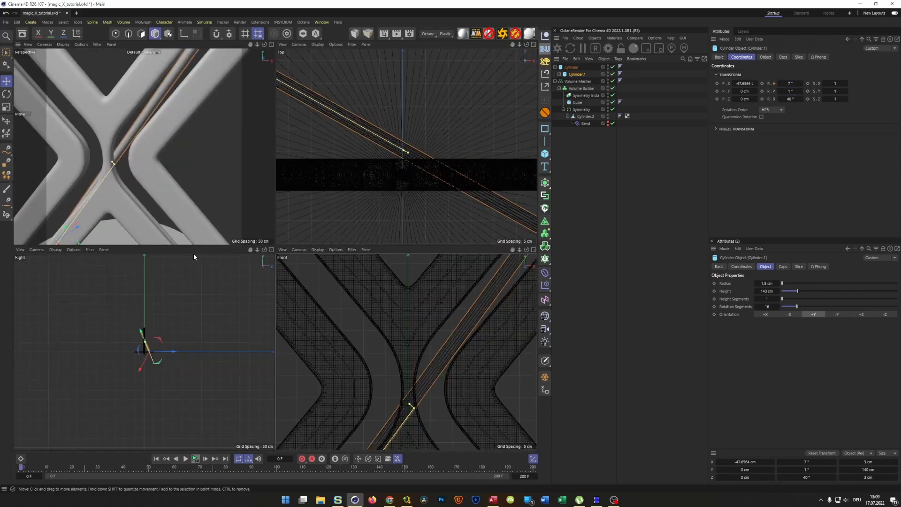
middle_click(174, 199)
scroll(221, 291, down, 3)
alt+drag(221, 290, 176, 288)
alt+right_drag(193, 282, 244, 264)
alt+drag(244, 267, 201, 276)
alt+right_drag(200, 277, 218, 269)
alt+drag(218, 271, 237, 264)
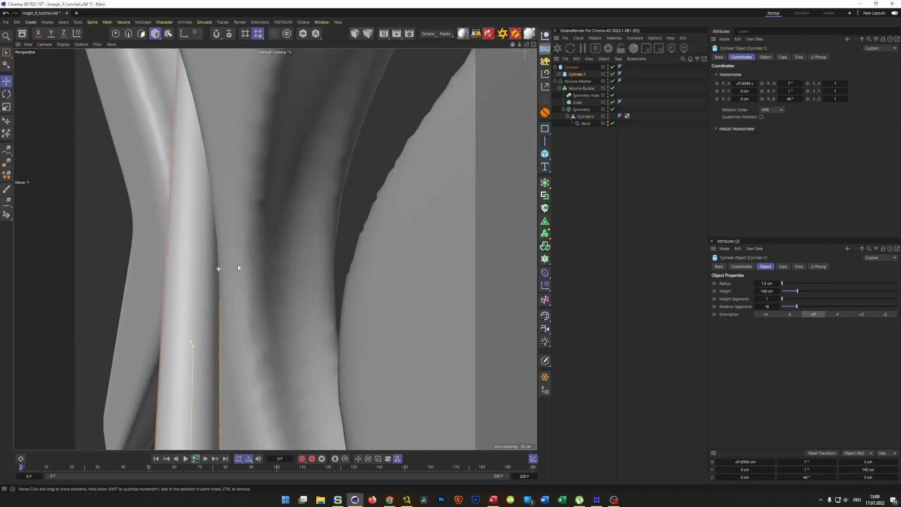
click(802, 85)
alt+drag(230, 274, 253, 270)
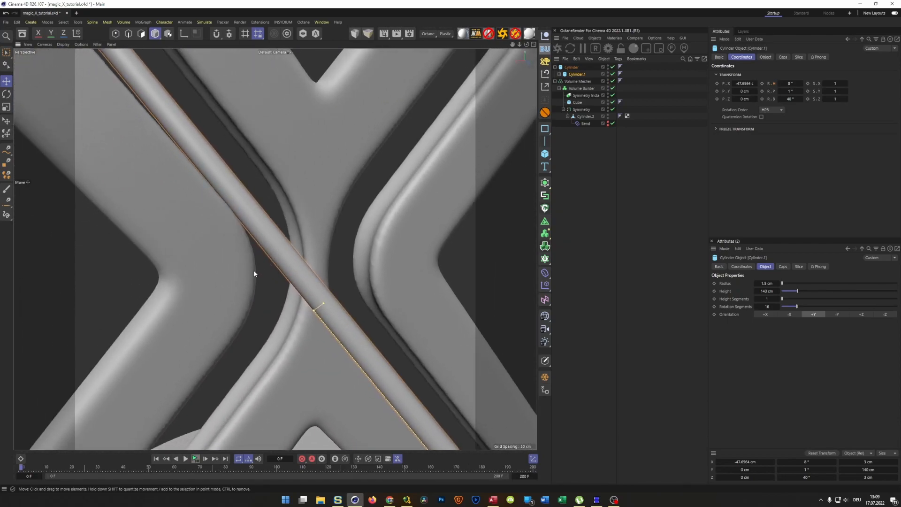
- Set the pitch (R.P) of Cylinder.1 to 4° and check the rod against the groove from the side
click(779, 92)
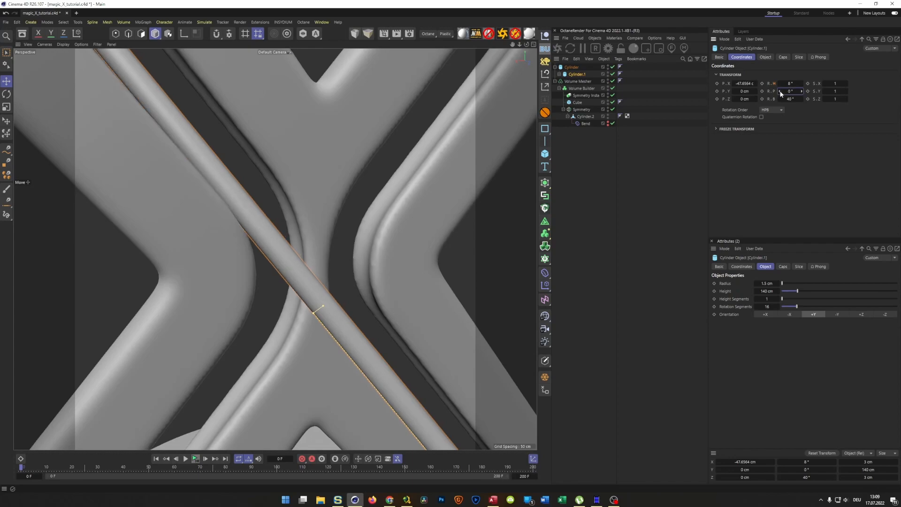
click(801, 92)
click(801, 92)
click(801, 92)
click(801, 92)
alt+drag(362, 217, 322, 266)
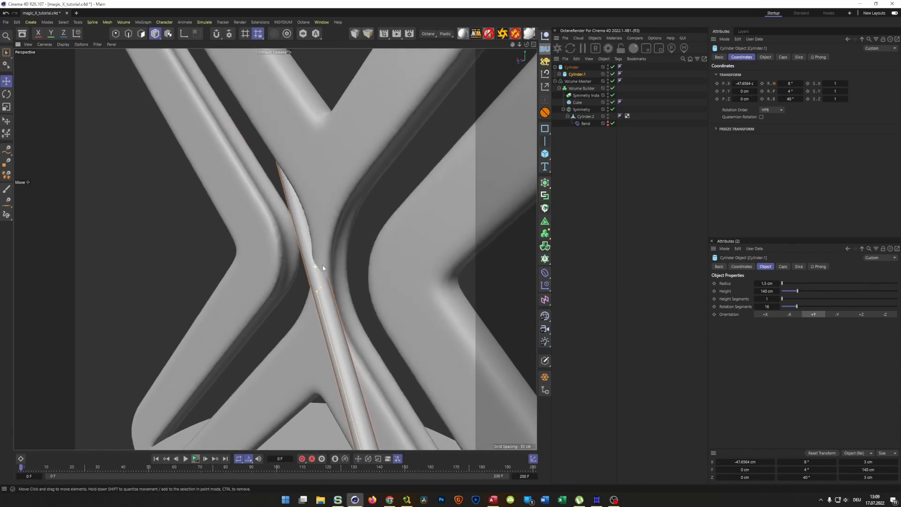
- Raise the heading of Cylinder.1 to 11° and check the rod's passage through the groove from several angles
click(802, 84)
click(801, 84)
click(802, 83)
alt+drag(353, 185, 334, 182)
scroll(333, 181, down, 5)
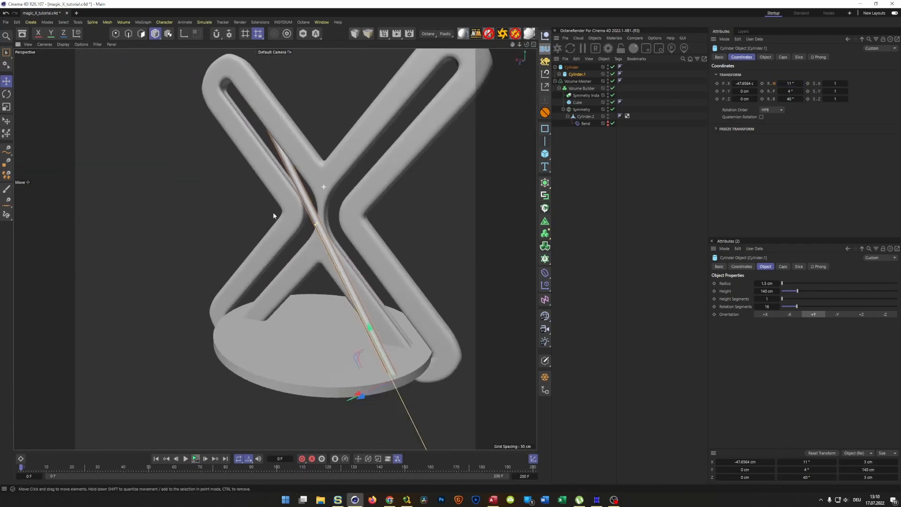
alt+drag(285, 222, 54, 224)
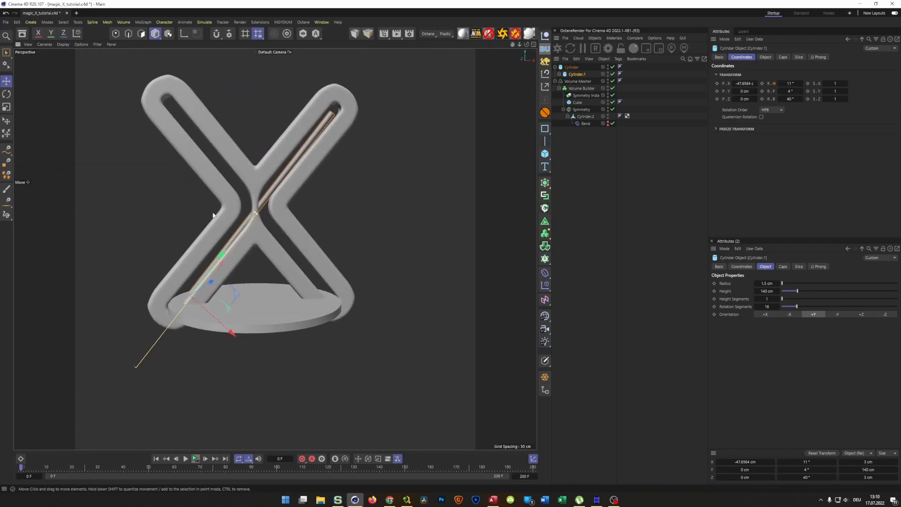
scroll(338, 190, up, 5)
scroll(298, 186, down, 6)
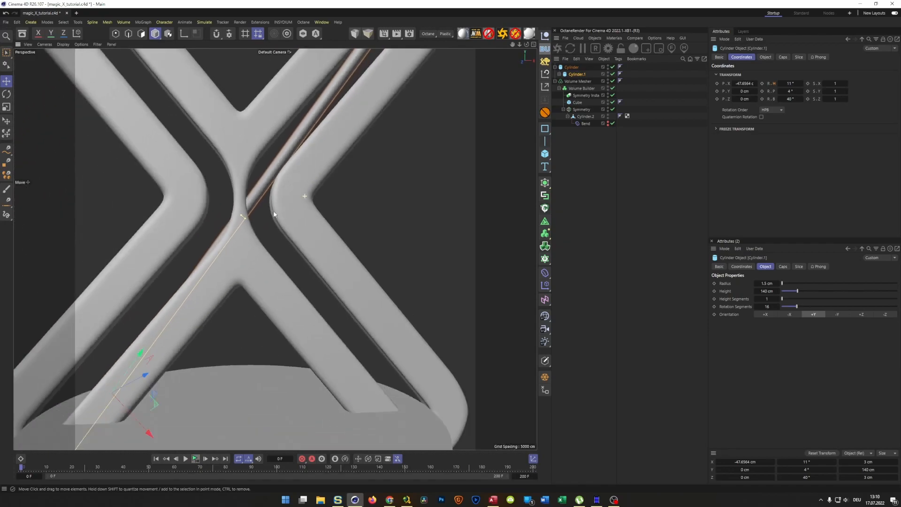
alt+drag(298, 215, 389, 273)
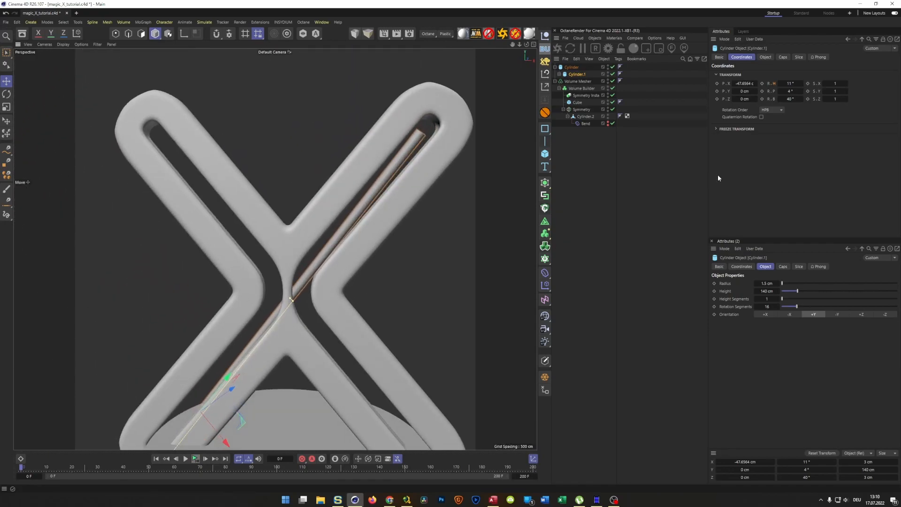
- Try a bank (R.B) of 39.7° on Cylinder.1 and check the rod in the front view
click(779, 98)
alt+click(800, 100)
alt+click(800, 100)
alt+click(801, 100)
alt+click(801, 100)
alt+click(800, 100)
alt+click(800, 100)
alt+click(801, 100)
middle_click(409, 322)
middle_click(410, 322)
scroll(366, 291, down, 3)
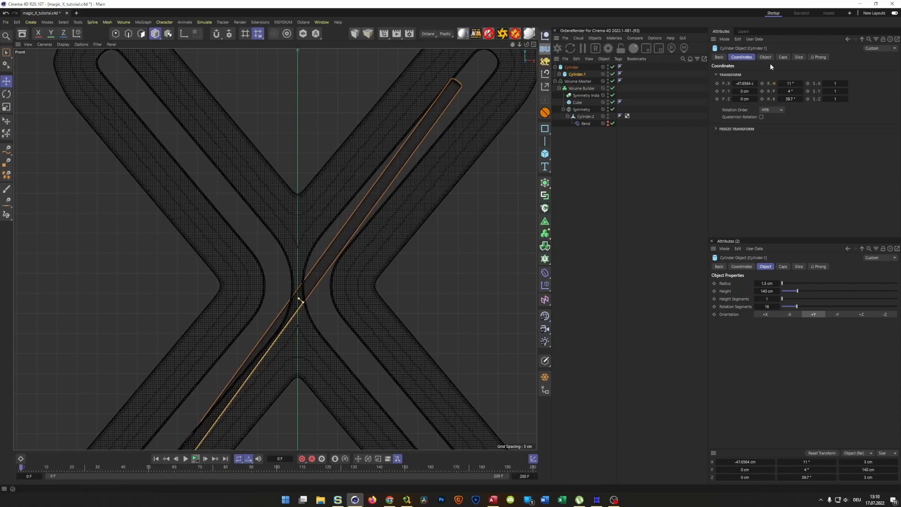
- Set the heading of the base disc Cylinder to 0° and view the whole rod inside the X
click(571, 67)
click(790, 83)
text(0)
key(Return)
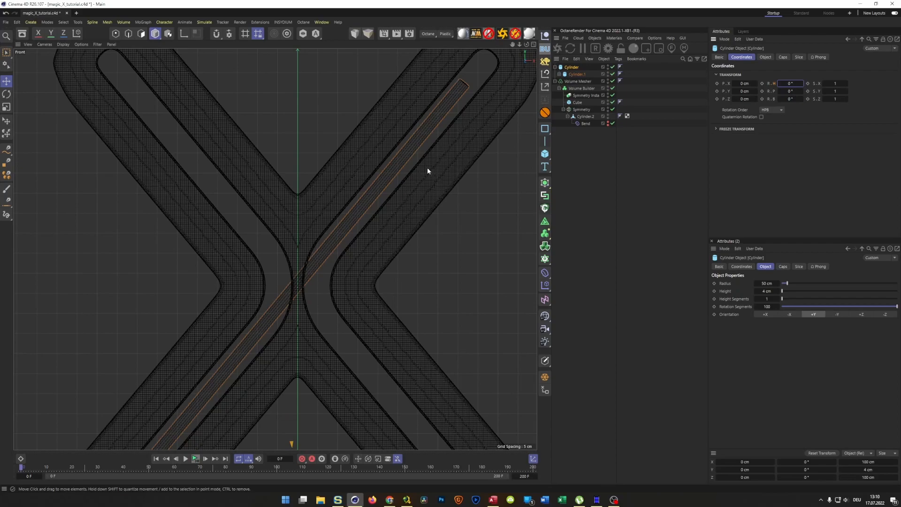
scroll(426, 167, down, 4)
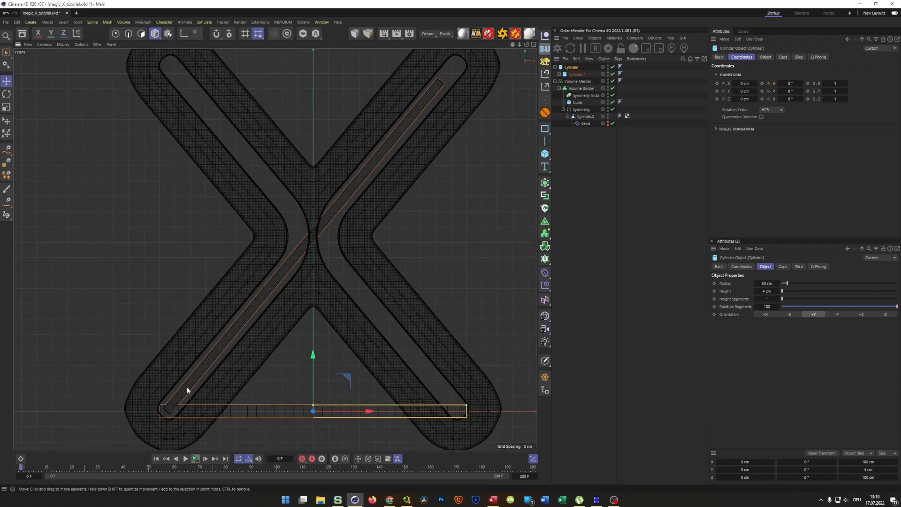
alt+middle_drag(332, 223, 286, 310)
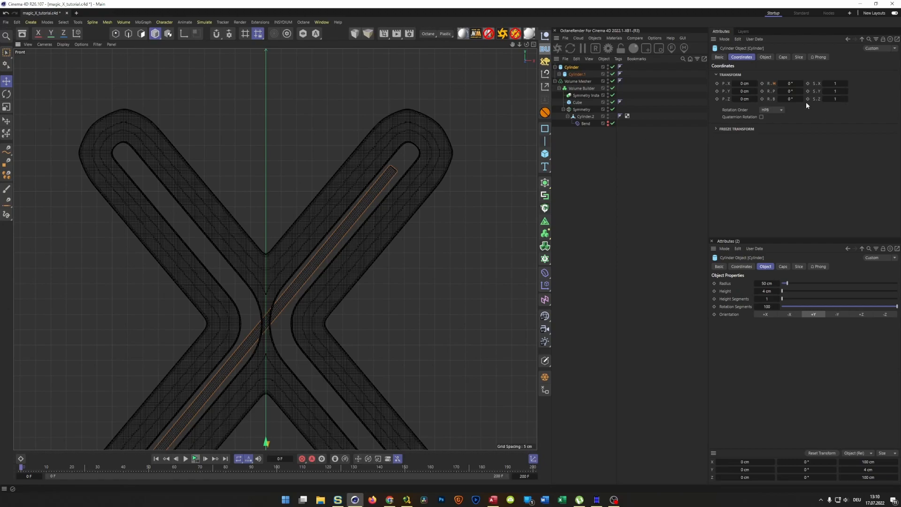
- Restore the bank (R.B) of Cylinder.1 to 40° and check the rod at the crossing
click(586, 74)
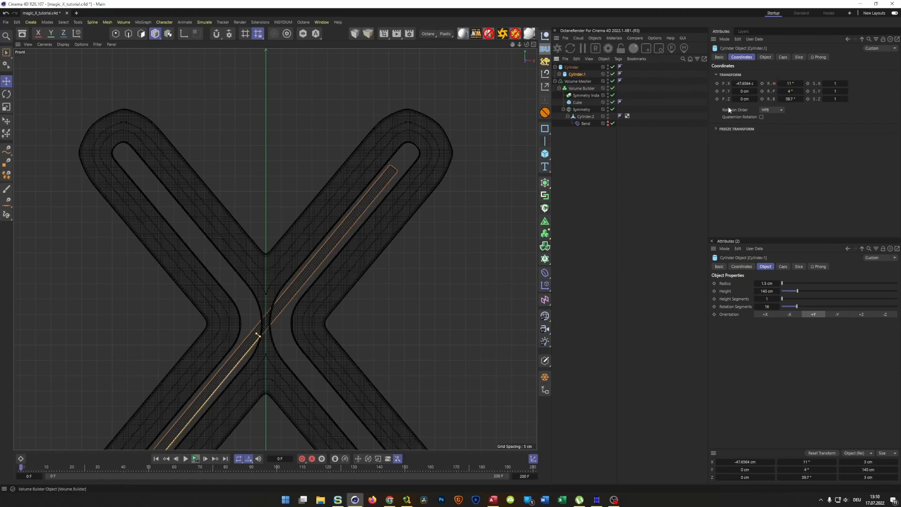
click(790, 98)
text(40)
key(Return)
alt+middle_drag(331, 316, 384, 243)
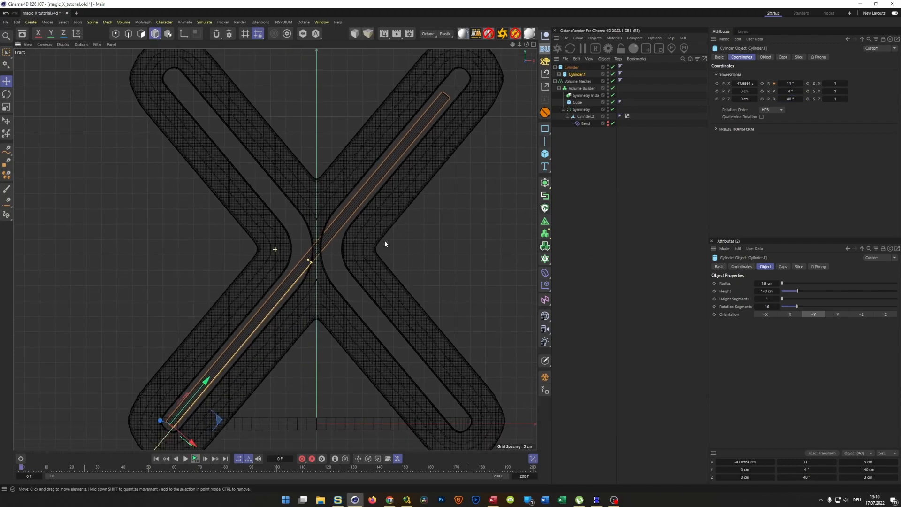
scroll(338, 278, up, 1)
alt+middle_drag(317, 278, 329, 261)
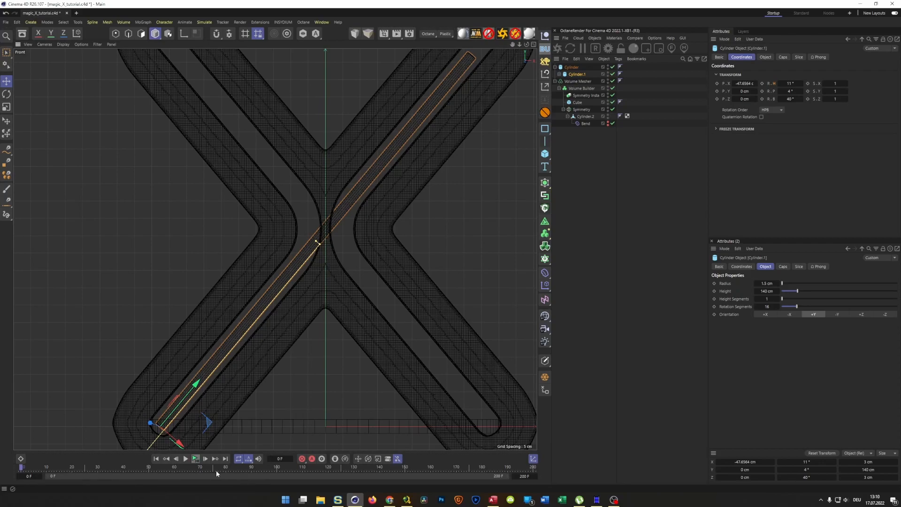
- Rotate the base disc Cylinder to a heading of 137° and inspect the rod at the crossing
click(571, 67)
drag(801, 83, 854, 83)
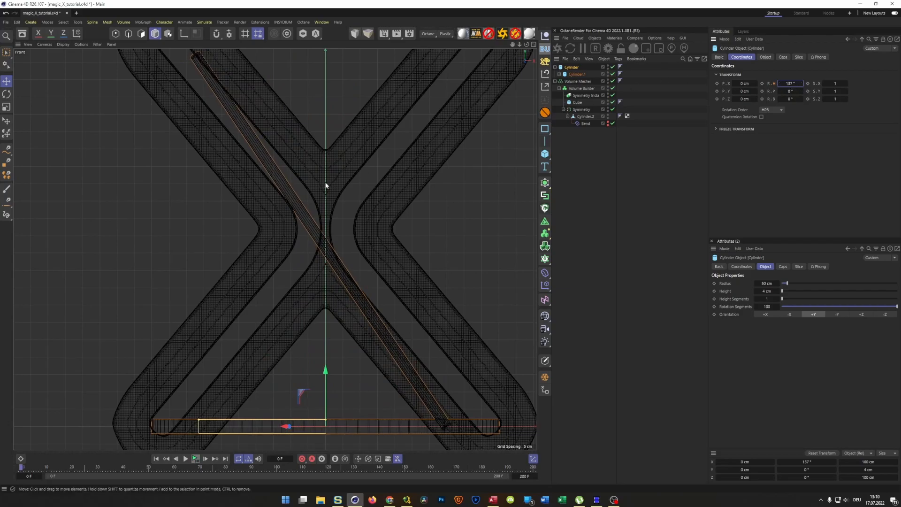
scroll(289, 203, up, 10)
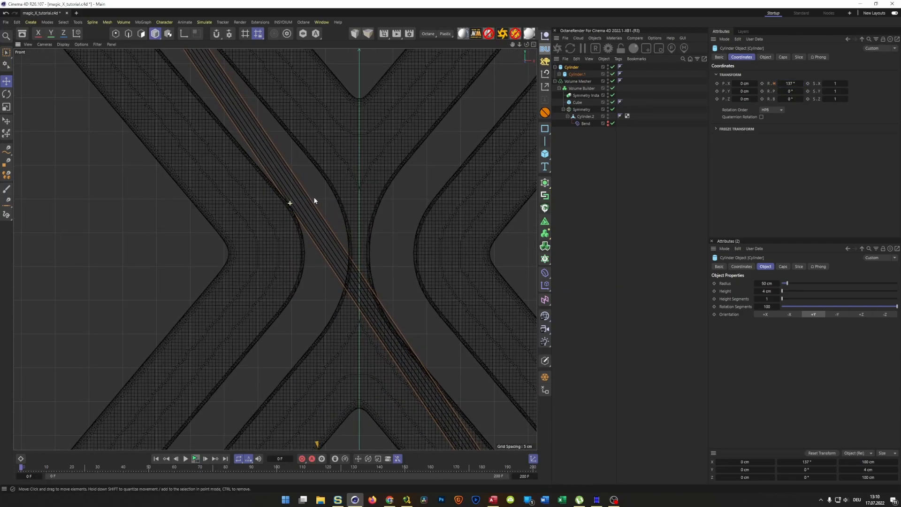
mouse_move(318, 199)
alt+right_down()
mouse_move(369, 181)
mouse_move(310, 215)
alt+right_up()
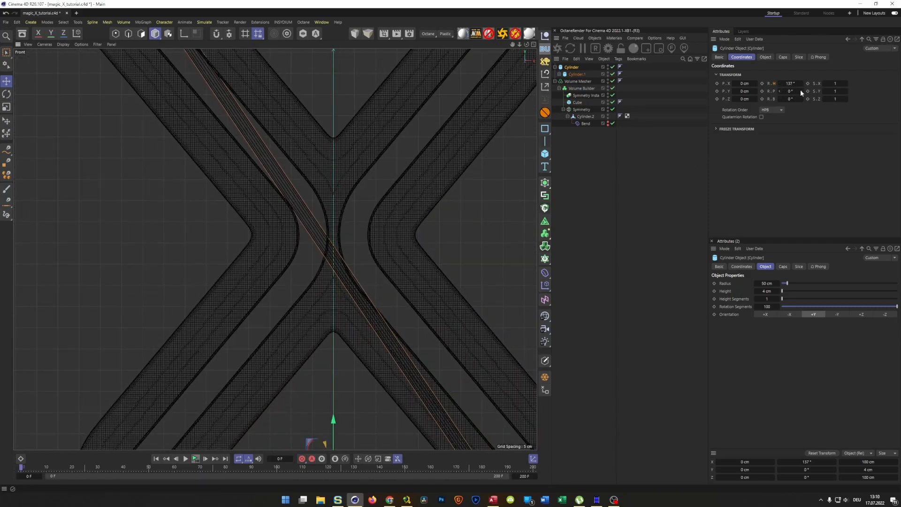
- Set the pitch (R.P) of Cylinder.1 to 0° and check the rod against the opposite groove in the front view
click(578, 75)
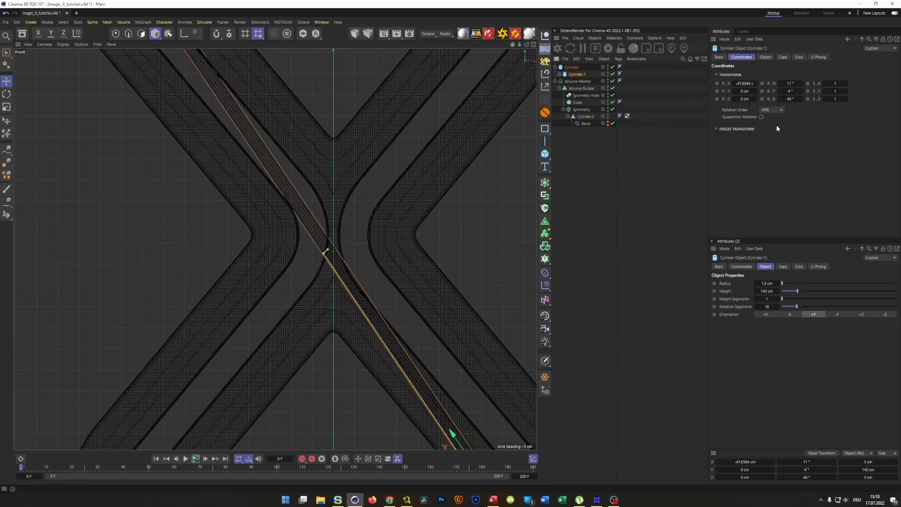
click(780, 93)
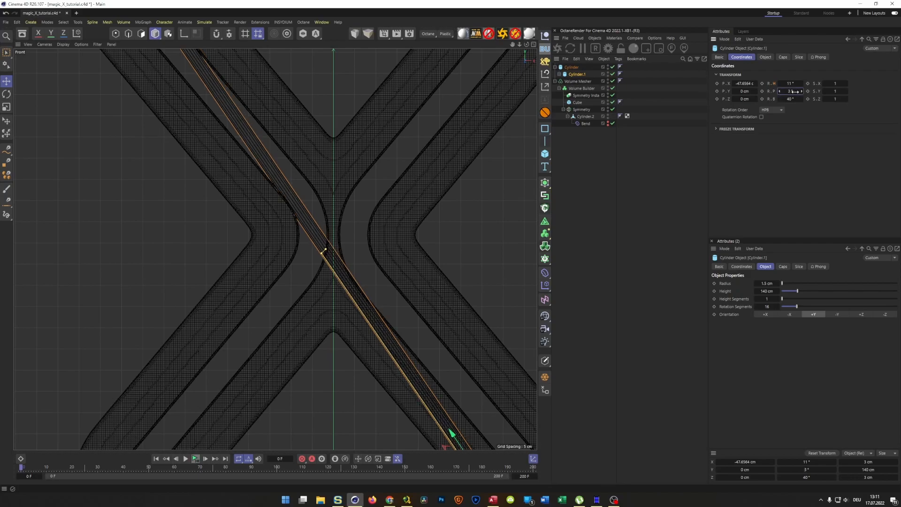
click(792, 91)
text(0)
key(Return)
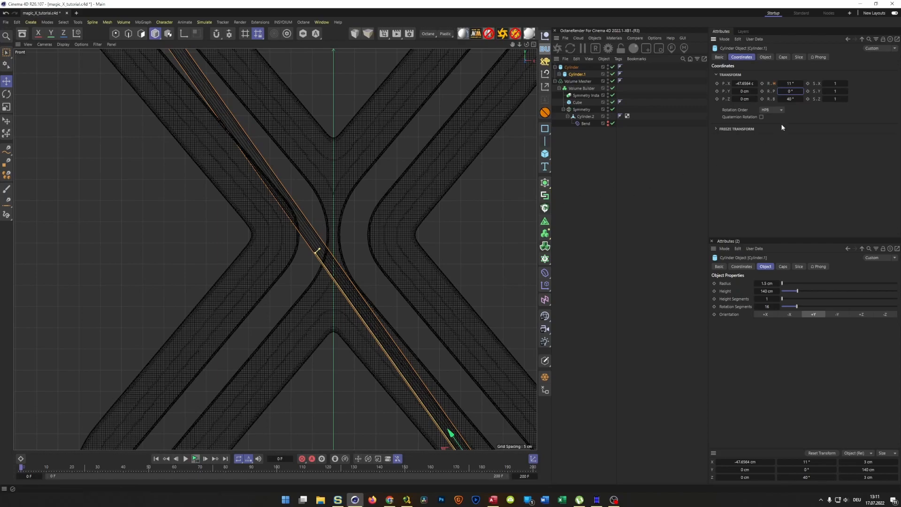
click(801, 98)
click(777, 100)
scroll(361, 245, down, 4)
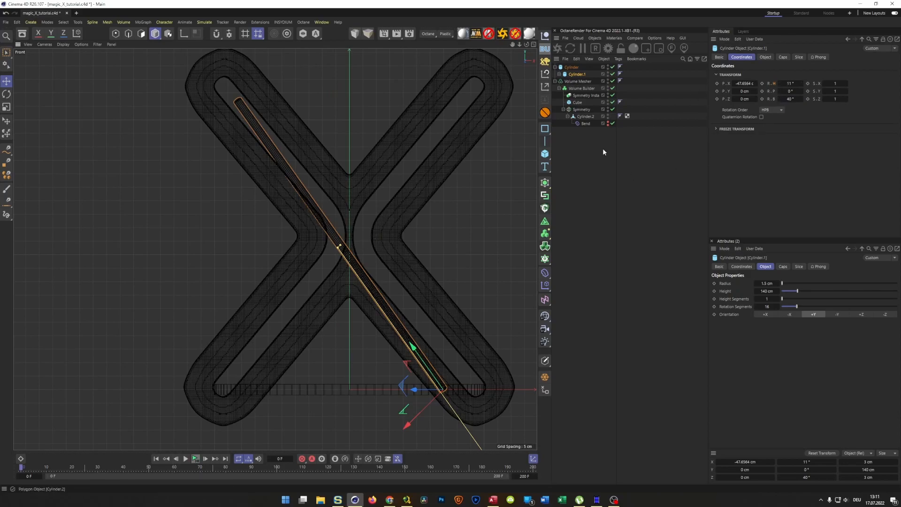
mouse_move(488, 185)
alt+mouse_down()
mouse_move(473, 192)
mouse_move(486, 201)
alt+mouse_up()
alt+middle_drag(366, 231, 324, 247)
alt+right_drag(294, 213, 306, 215)
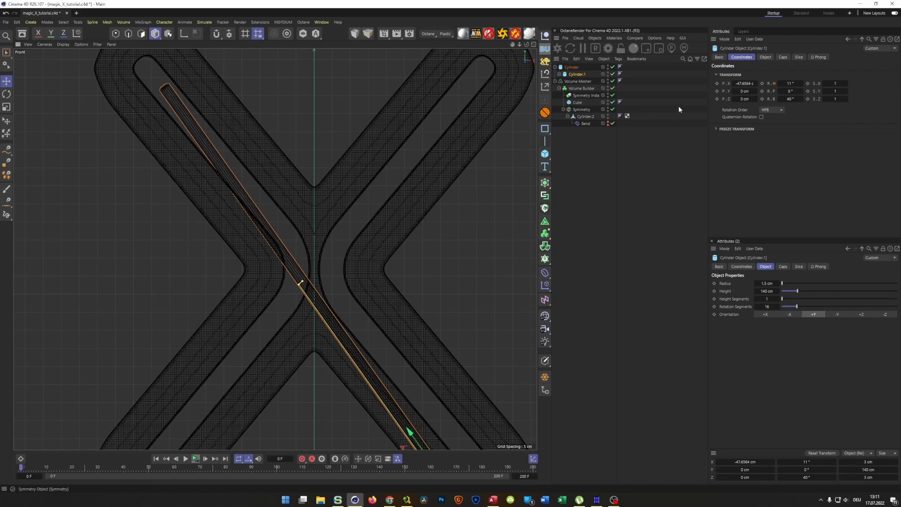
- Raise the pitch of Cylinder.1 to 7° and inspect the rod at the crossing in the perspective view
click(801, 92)
click(801, 91)
click(801, 91)
click(801, 92)
click(802, 91)
click(801, 91)
click(801, 92)
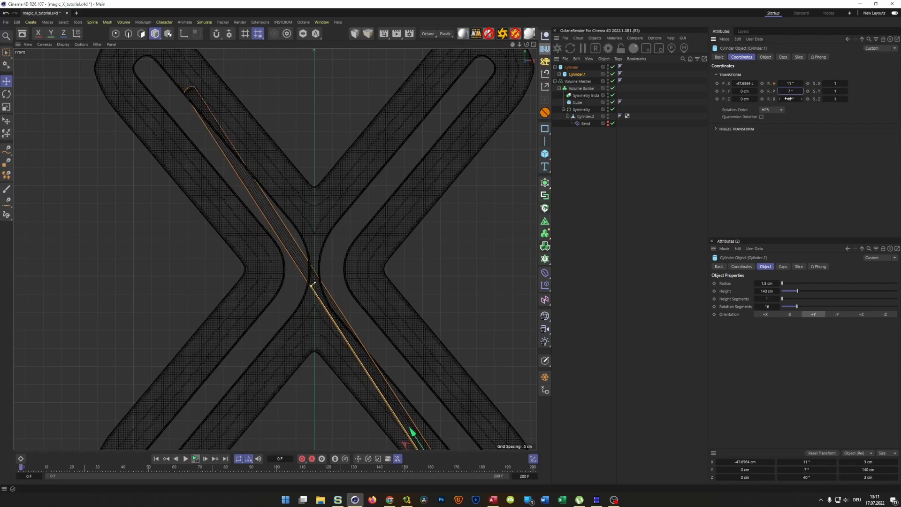
middle_click(375, 230)
middle_click(201, 175)
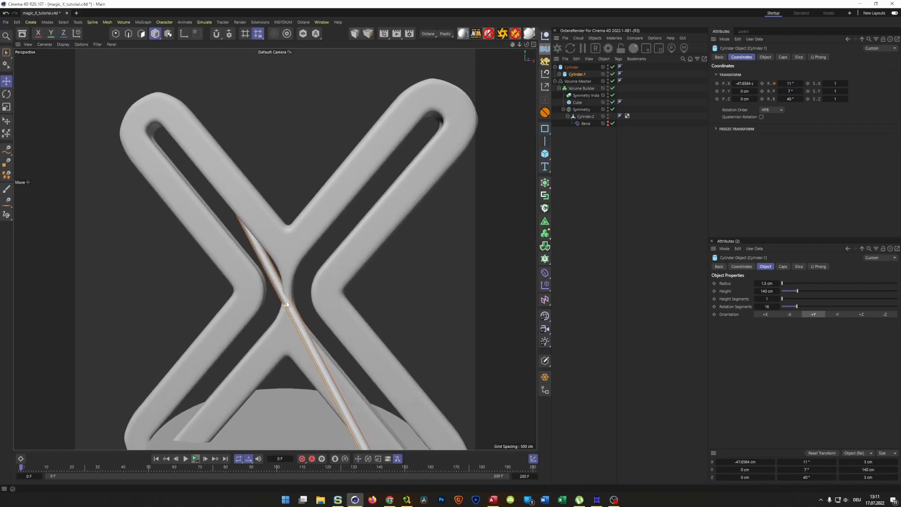
scroll(286, 301, up, 3)
alt+drag(302, 289, 352, 284)
scroll(301, 300, down, 2)
alt+drag(296, 297, 269, 297)
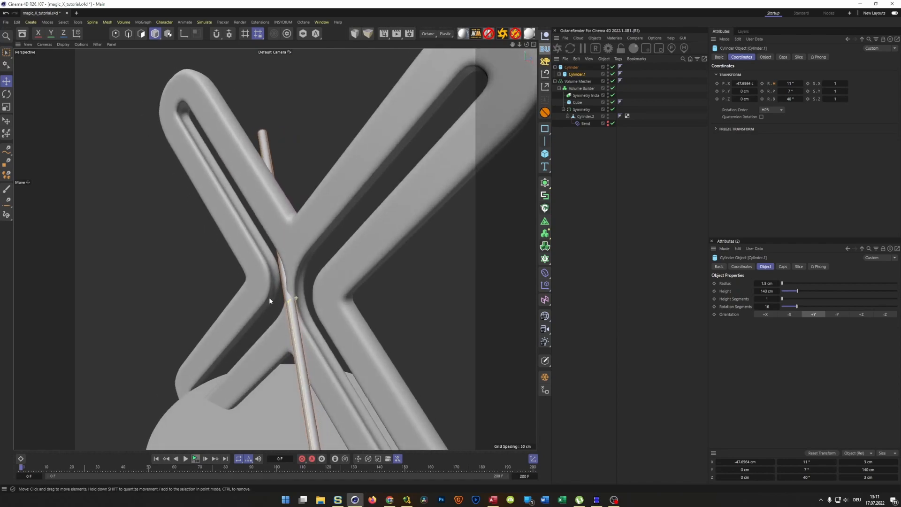
- Raise the heading of Cylinder.1 to 15° and check the rod against the groove
click(779, 84)
click(801, 83)
click(802, 84)
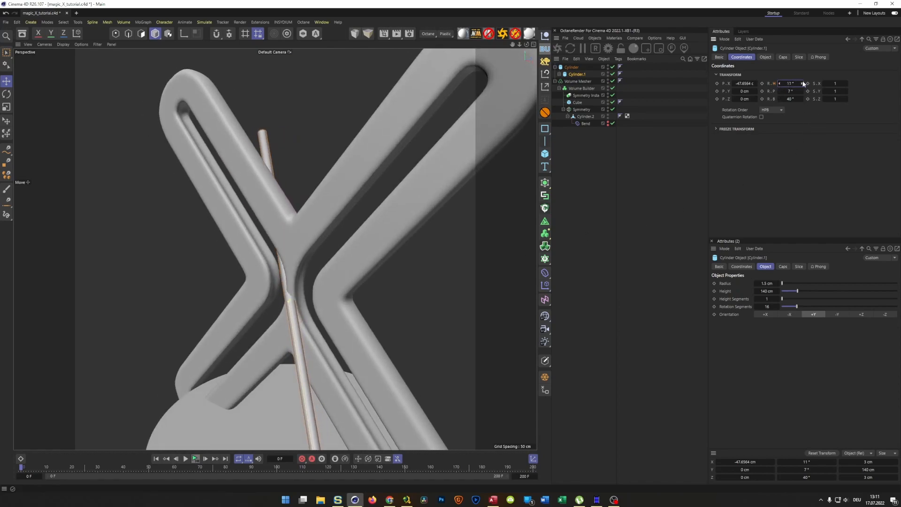
click(801, 84)
click(801, 83)
click(802, 84)
alt+drag(321, 235, 276, 249)
scroll(304, 226, down, 5)
scroll(290, 243, up, 5)
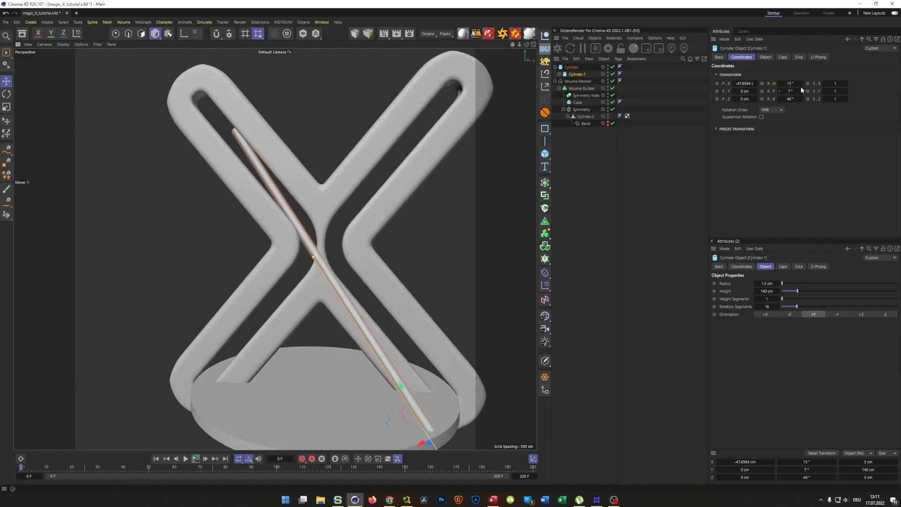
- Reset the heading and pitch of Cylinder.1 to 0°
text(0)
key(Tab)
text(0)
key(Return)
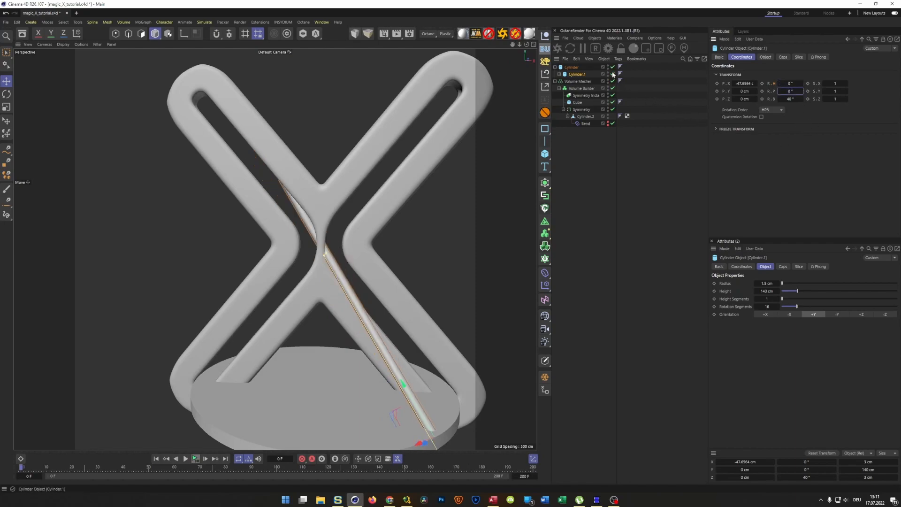
- Return the base disc Cylinder to a heading of 0° and examine the rod where it passes the crossing
click(571, 67)
click(790, 83)
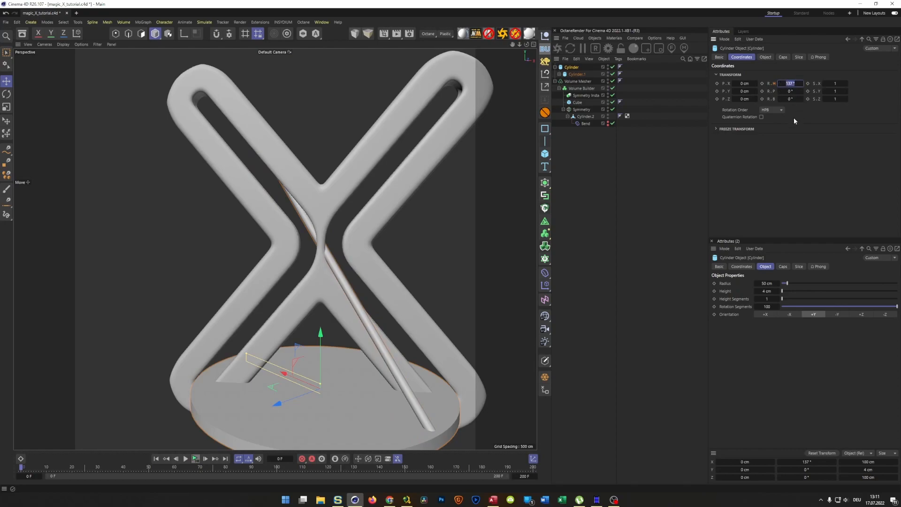
text(0)
key(Return)
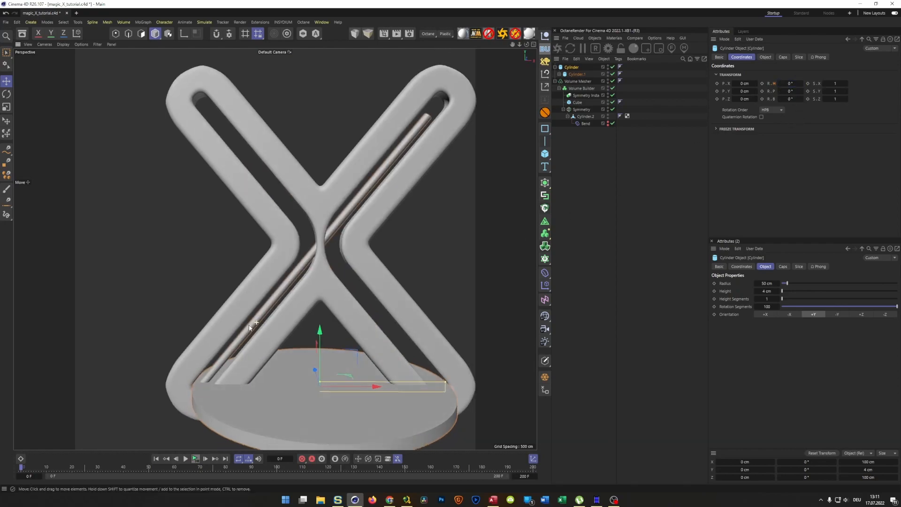
scroll(371, 215, up, 3)
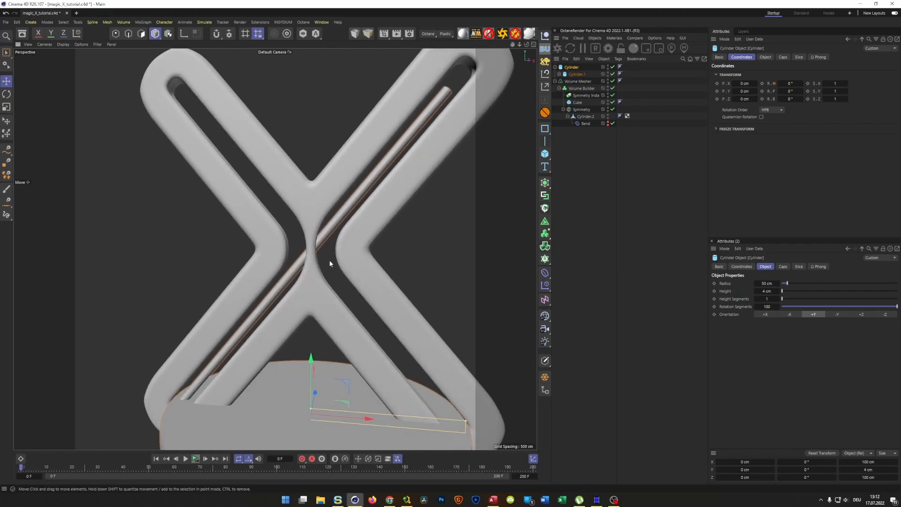
scroll(338, 243, up, 4)
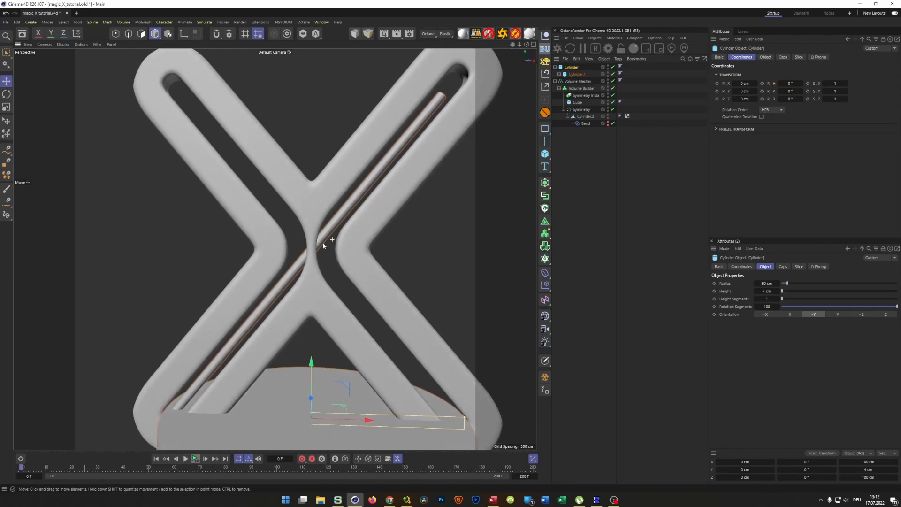
mouse_move(331, 244)
alt+mouse_down()
mouse_move(352, 247)
mouse_move(330, 246)
mouse_move(334, 255)
alt+mouse_up()
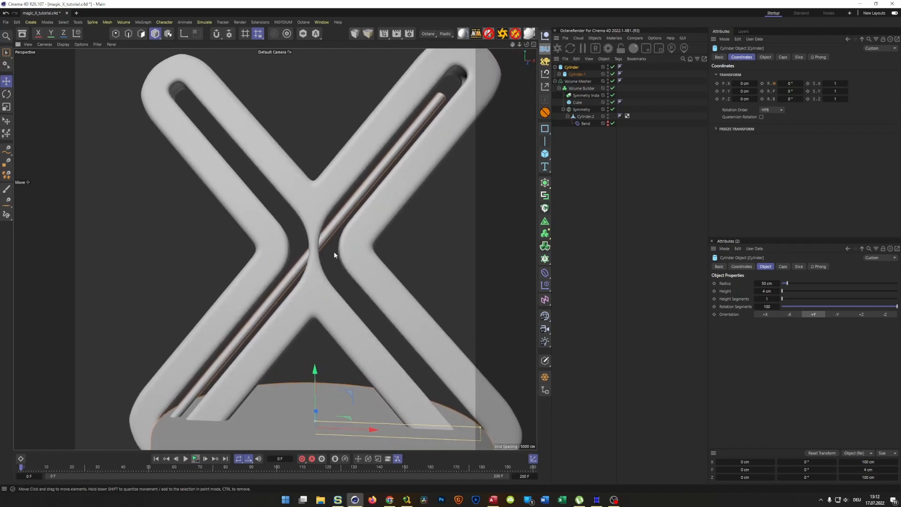
- In the Volume Builder, set the offset of the SDF Dilate and Erode.1 filter to 3 cm and check the groove
click(582, 88)
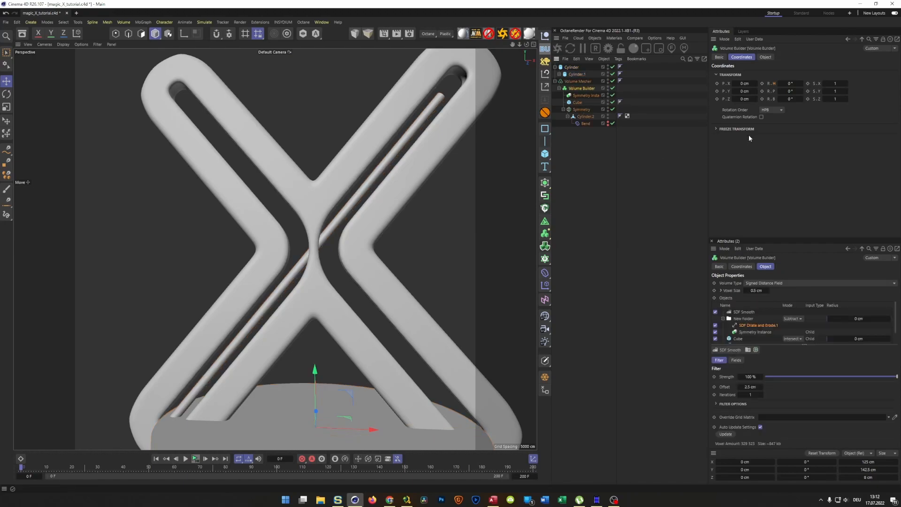
click(764, 57)
click(750, 217)
text(3)
key(Return)
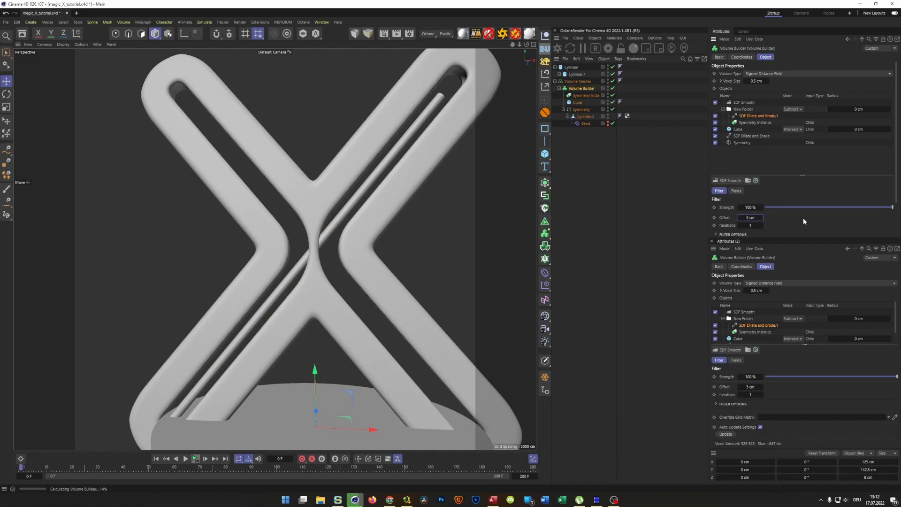
scroll(299, 293, up, 3)
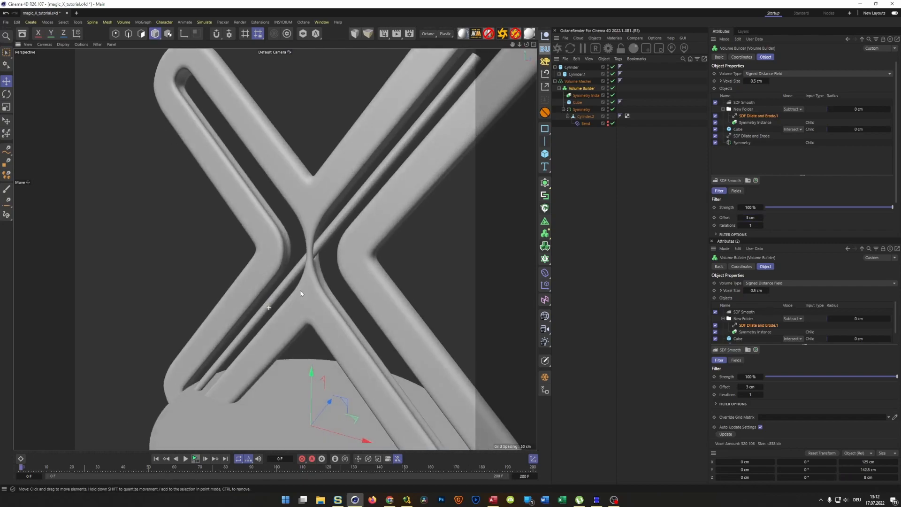
scroll(299, 292, down, 5)
scroll(270, 316, down, 1)
scroll(327, 288, up, 3)
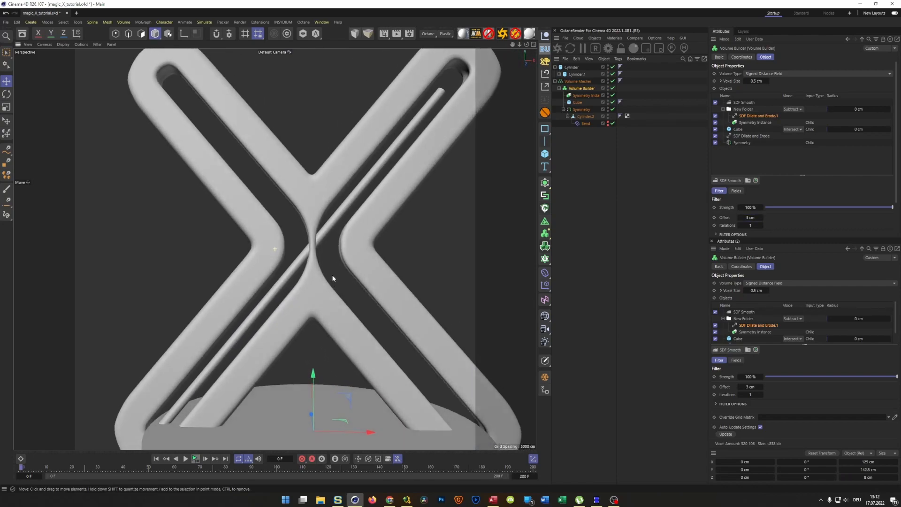
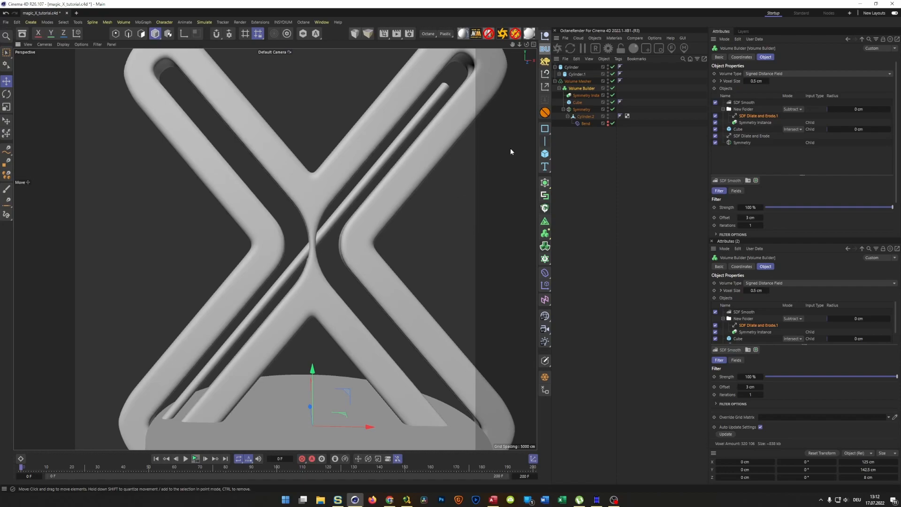
- Move Cylinder.1 and Cylinder.2 together outward along the world X axis to about -49.12 cm and check them in the front view
click(586, 117)
ctrl+click(578, 73)
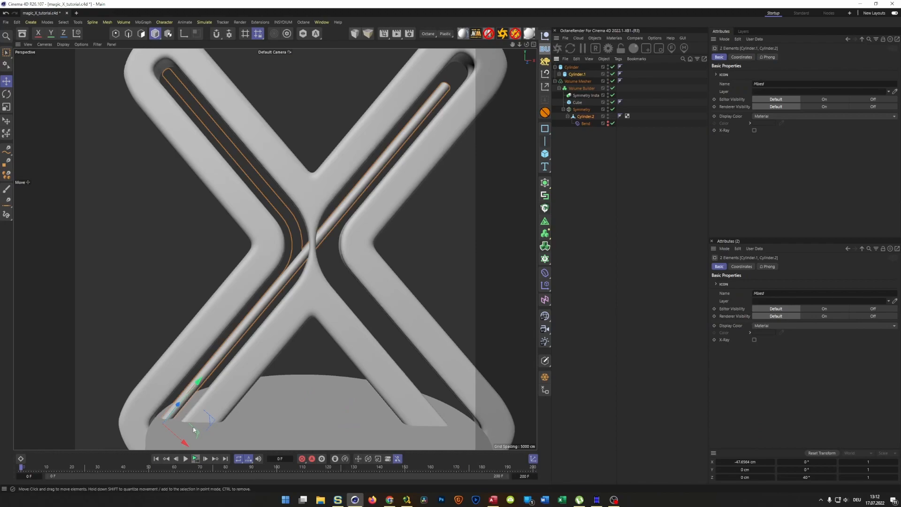
key(w)
drag(210, 426, 209, 426)
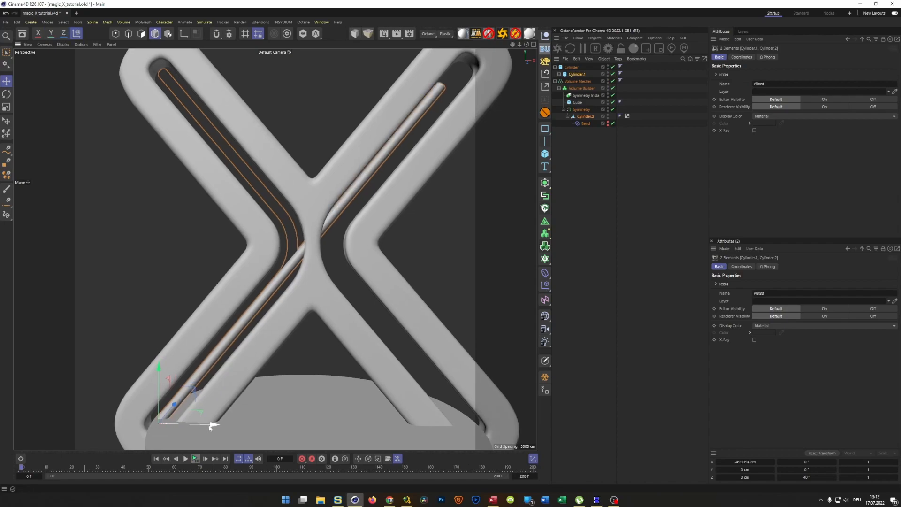
alt+middle_drag(253, 255, 252, 271)
middle_click(252, 271)
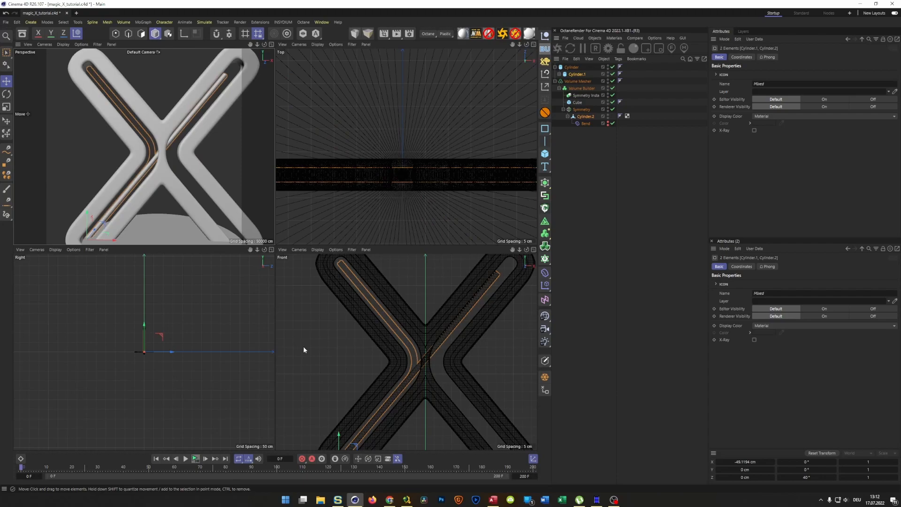
middle_click(337, 347)
alt+middle_drag(308, 262, 303, 297)
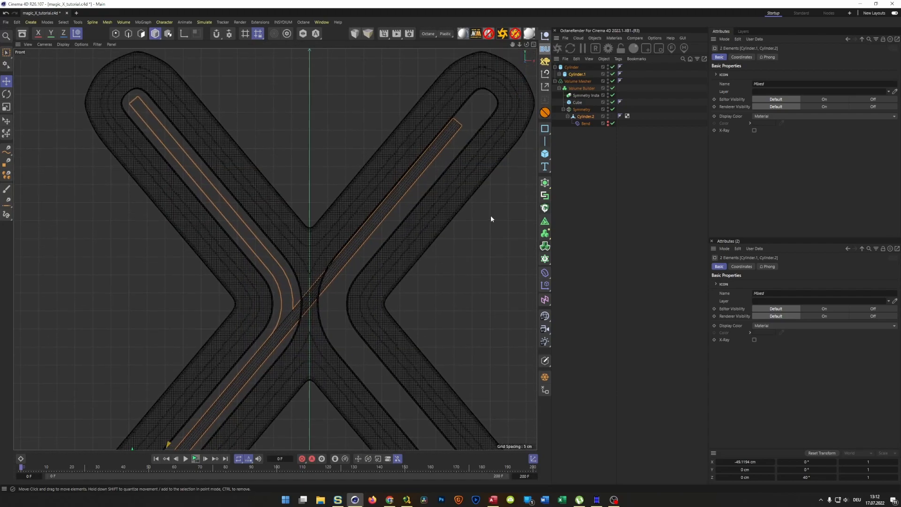
- Move the Bend deformer along its own Y axis to about 72.8 cm and check the groove in the perspective view
click(585, 124)
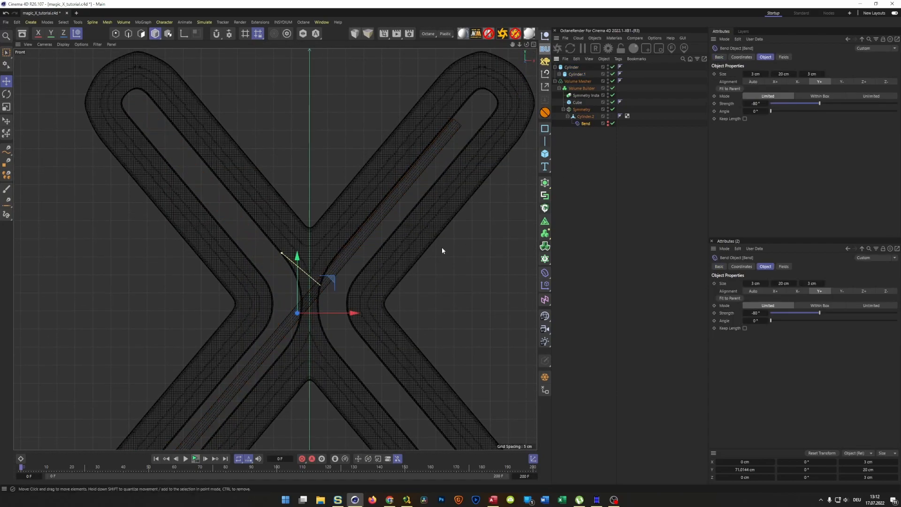
click(76, 33)
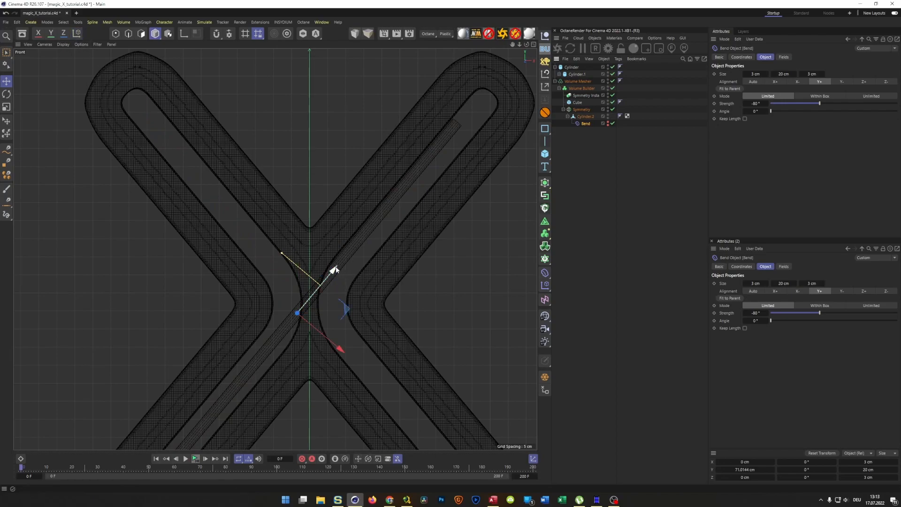
drag(334, 269, 341, 263)
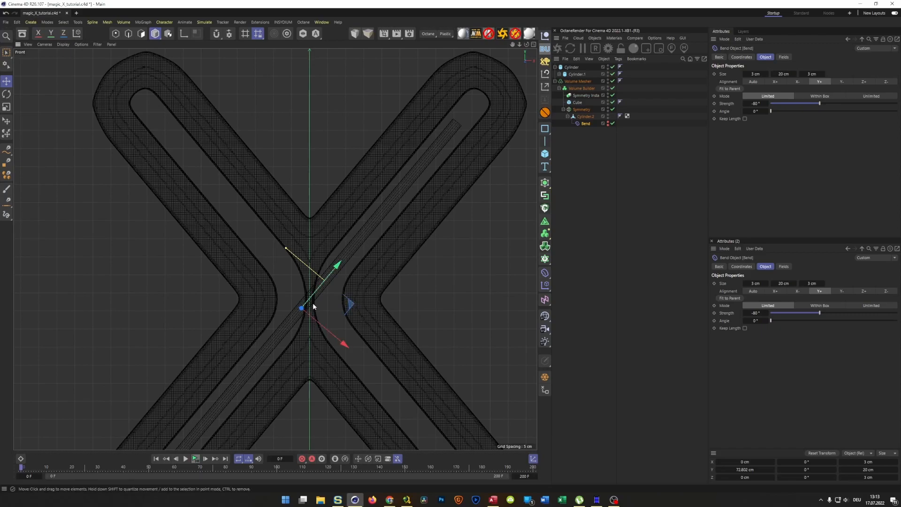
scroll(322, 298, down, 5)
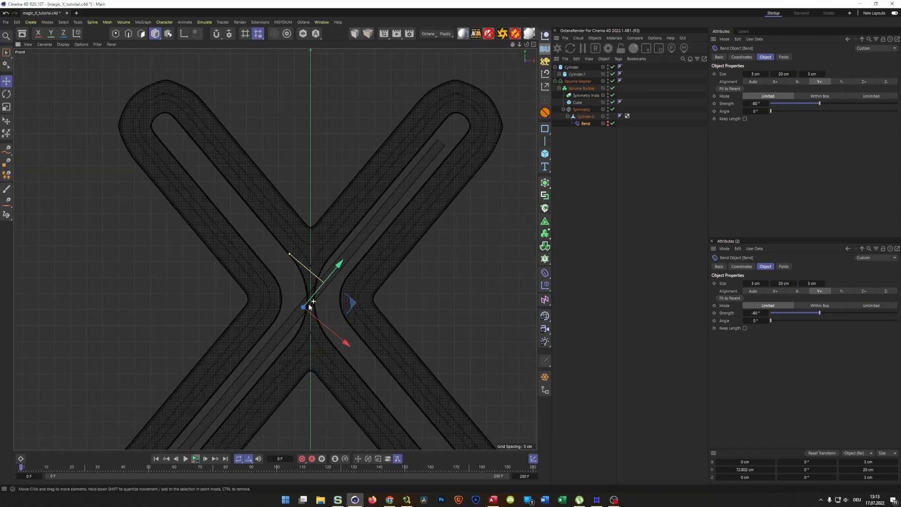
middle_click(307, 286)
middle_click(136, 191)
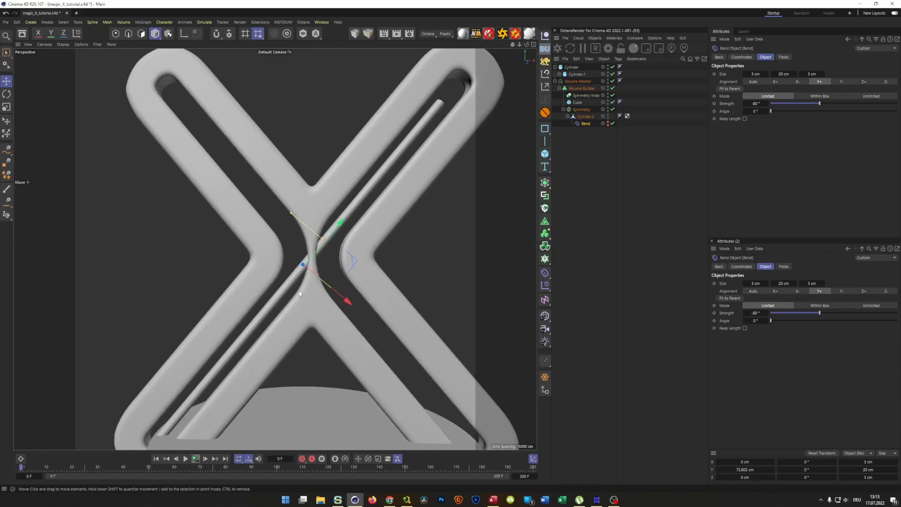
mouse_move(294, 300)
alt+mouse_down()
mouse_move(303, 298)
mouse_move(293, 296)
alt+mouse_up()
scroll(309, 277, up, 2)
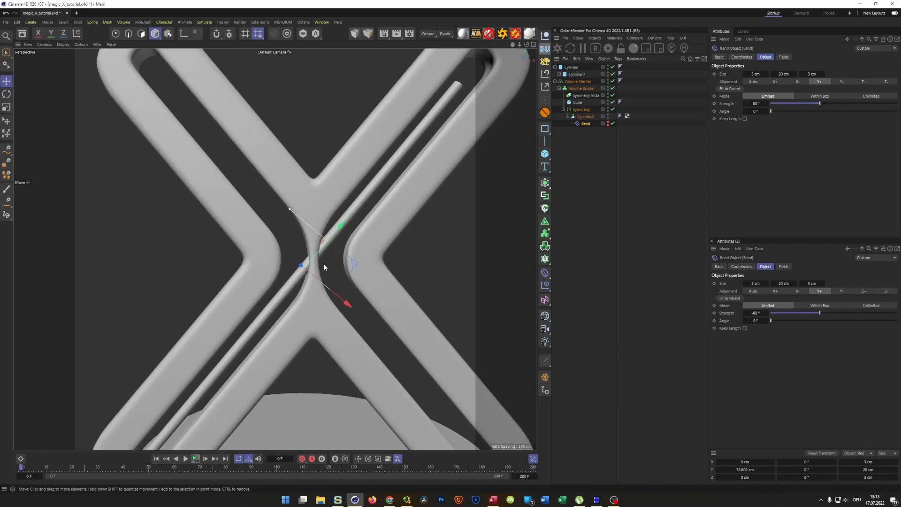
scroll(331, 263, down, 1)
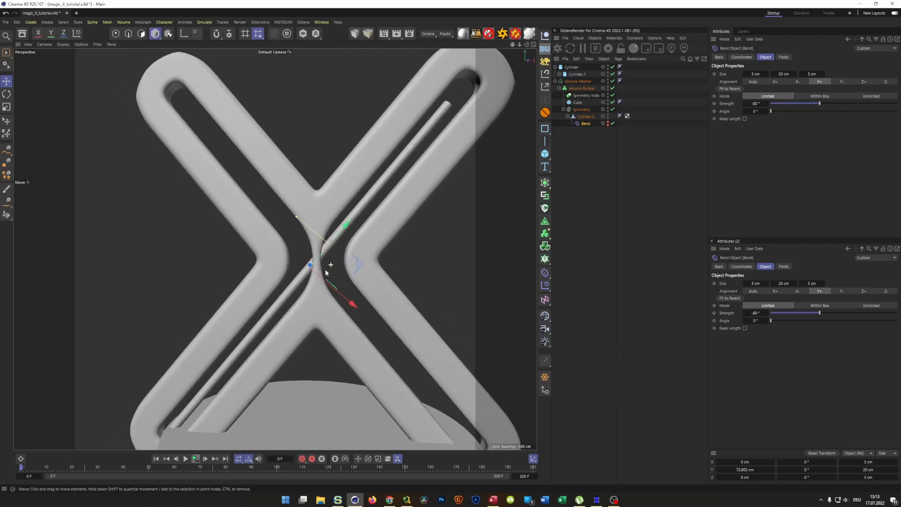
- Set the heading of Cylinder.1 to 7° and check the rod in the top and perspective views
middle_click(379, 250)
middle_click(379, 212)
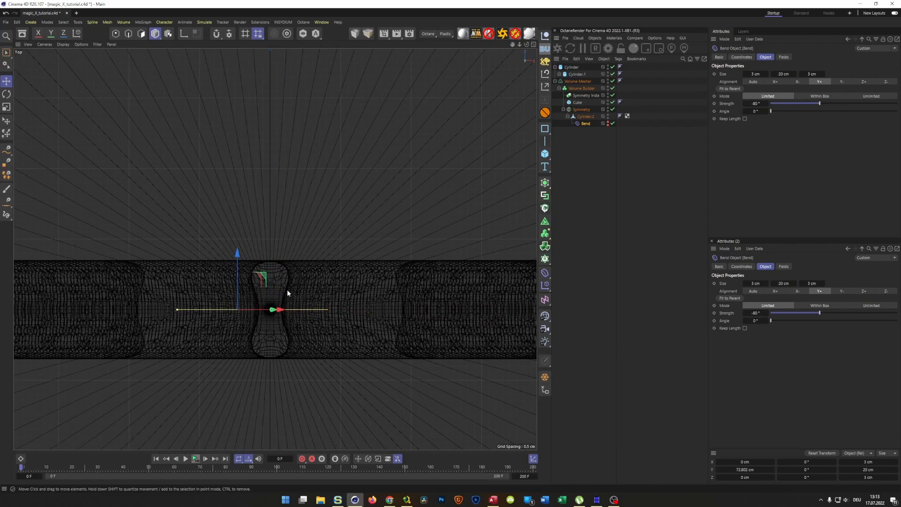
click(576, 74)
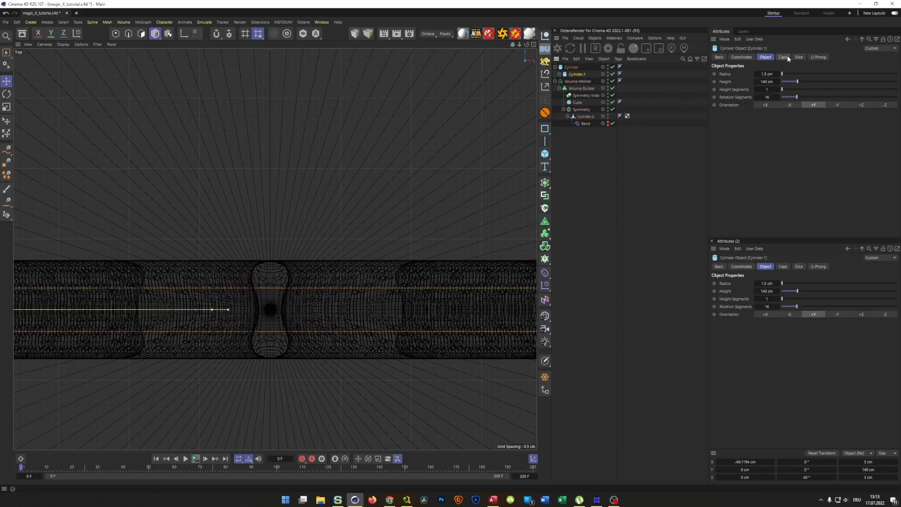
click(741, 57)
drag(802, 85, 802, 85)
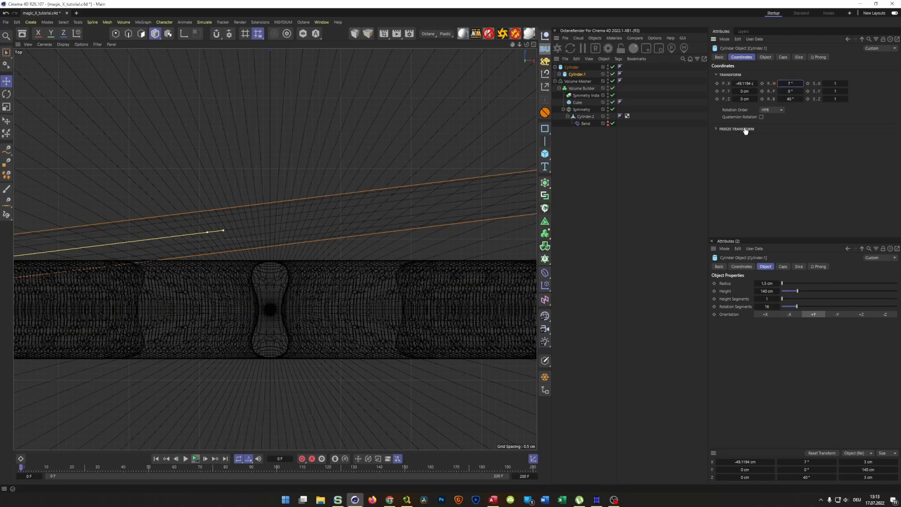
middle_click(396, 302)
middle_click(213, 195)
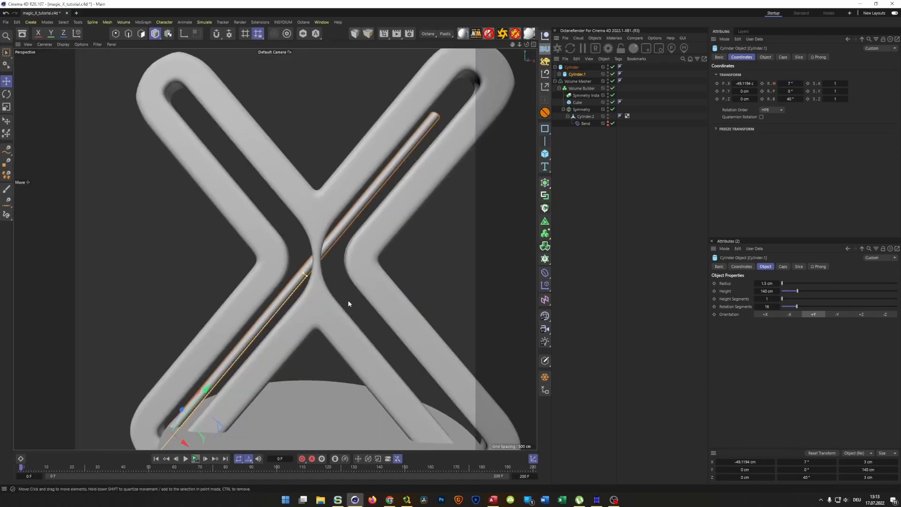
- Test the rotation of the base disc Cylinder, return its heading to 0° and save the project
click(575, 68)
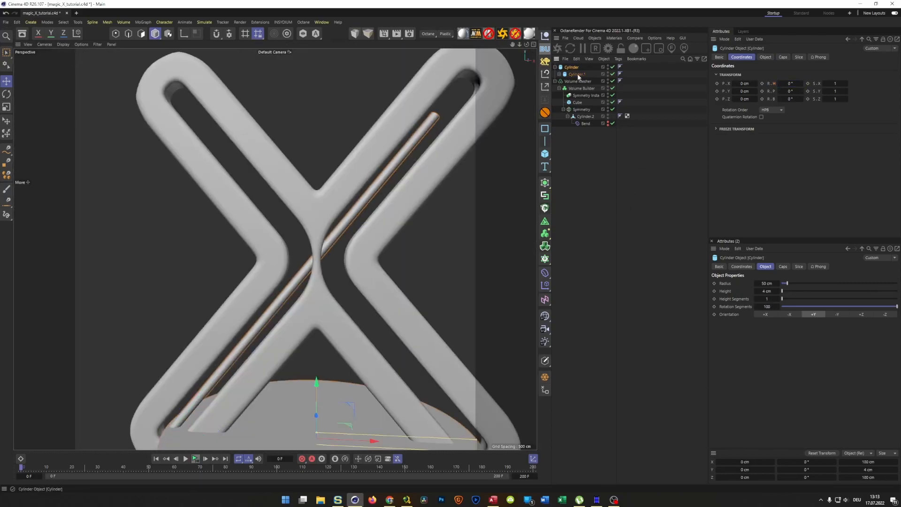
mouse_move(788, 83)
mouse_down()
mouse_move(900, 83)
mouse_move(784, 83)
mouse_up()
right_click(801, 83)
scroll(315, 211, down, 3)
alt+drag(315, 211, 276, 207)
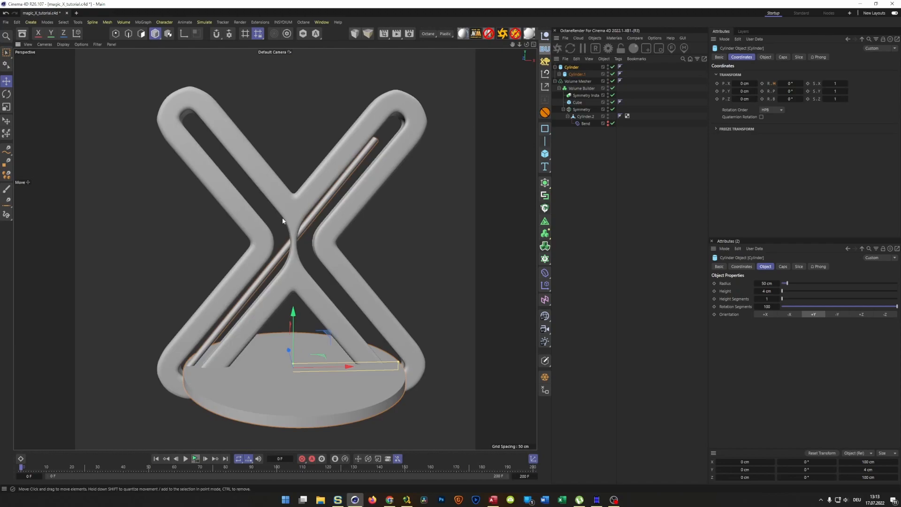
scroll(276, 210, up, 3)
key(ctrl+s)
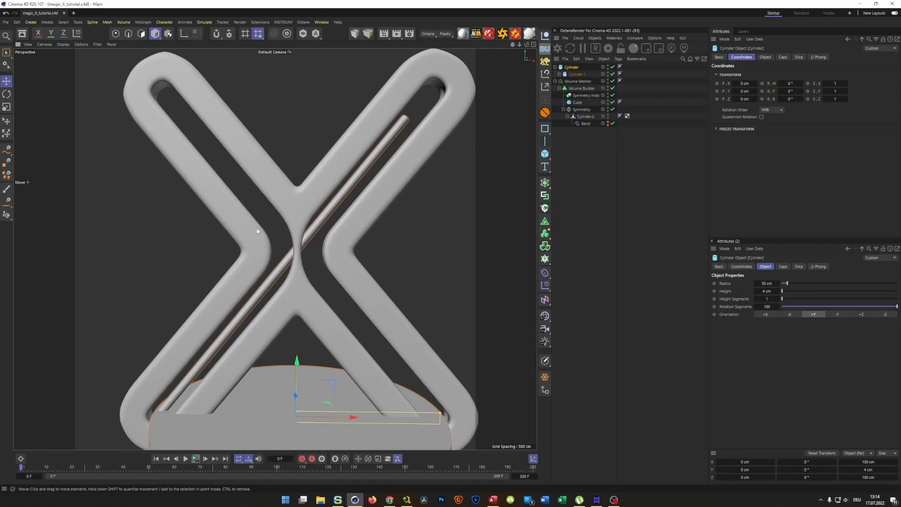
- Turn the base disc Cylinder to a heading of about 129° and examine the rod where it passes the crossing
drag(784, 87, 812, 87)
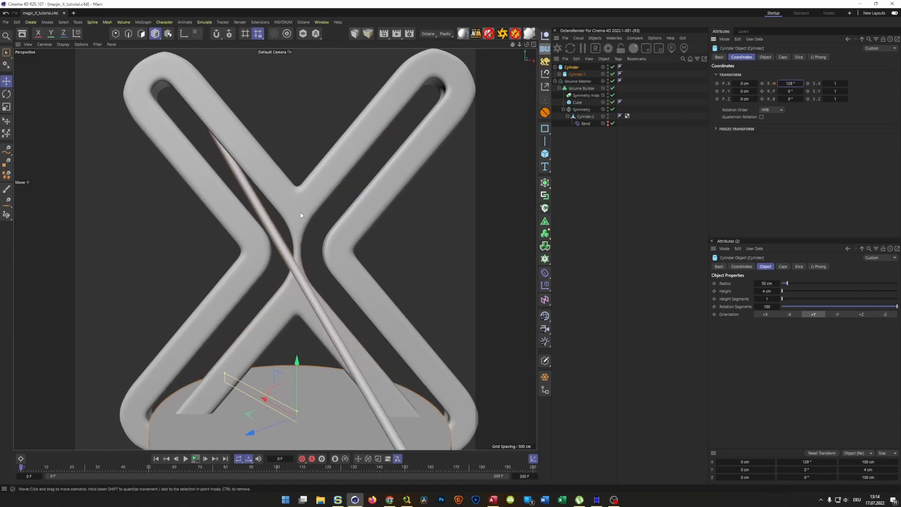
scroll(302, 214, up, 8)
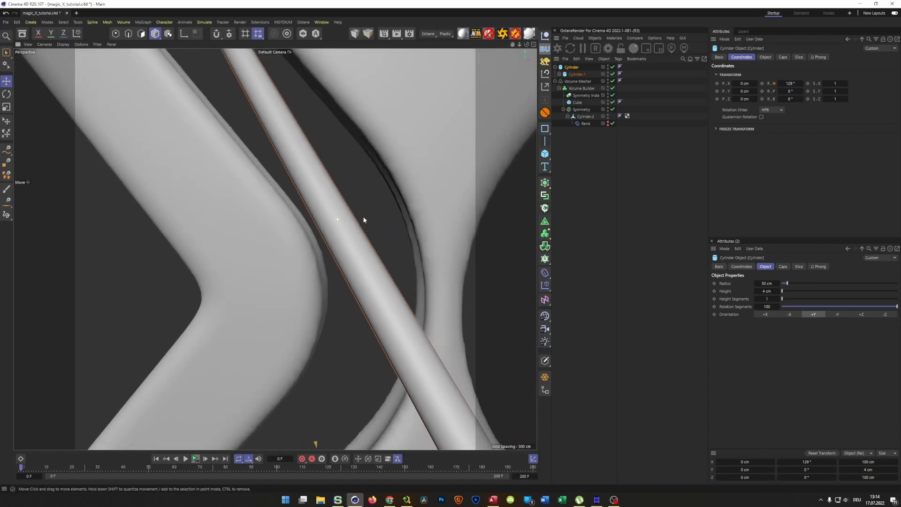
scroll(364, 219, down, 5)
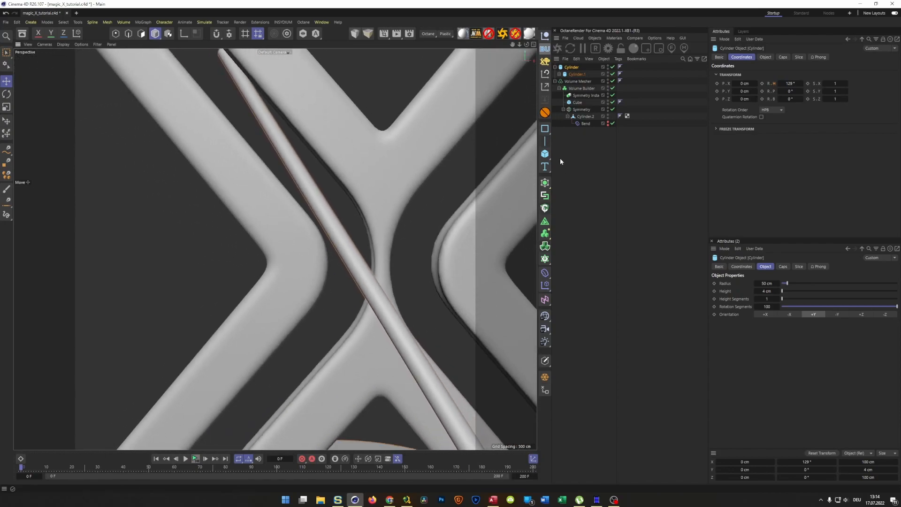
- In the Volume Builder, set the offset of the SDF Dilate and Erode.1 filter to 2.8 cm and check the whole X
click(580, 89)
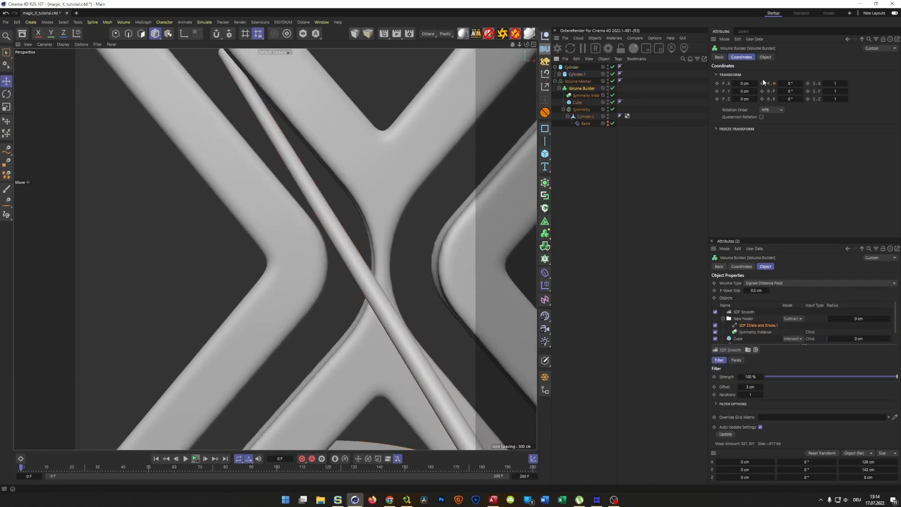
click(765, 57)
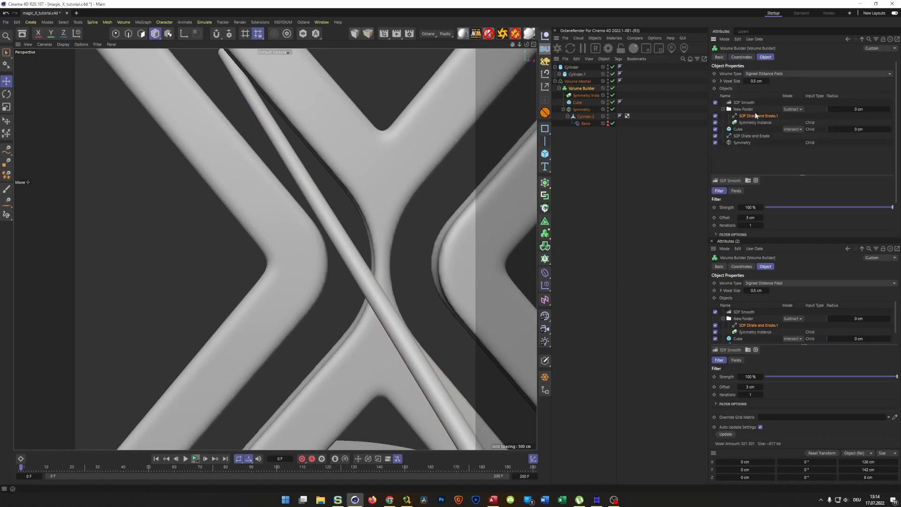
click(749, 225)
text(2.9)
key(Return)
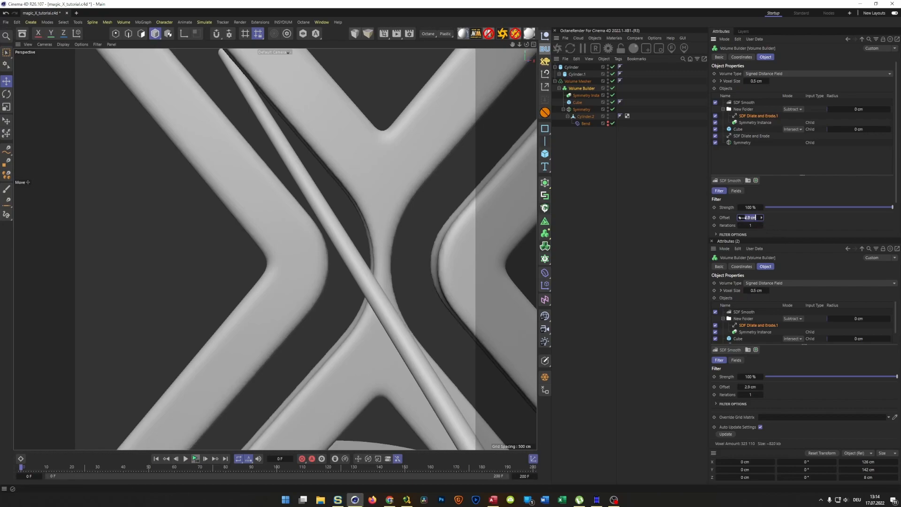
key(Return)
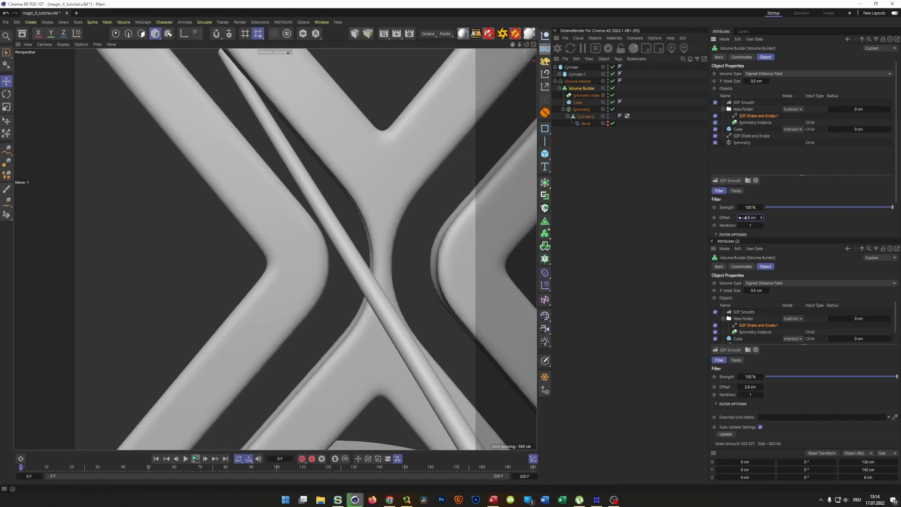
alt+right_drag(325, 241, 275, 248)
alt+drag(275, 249, 311, 318)
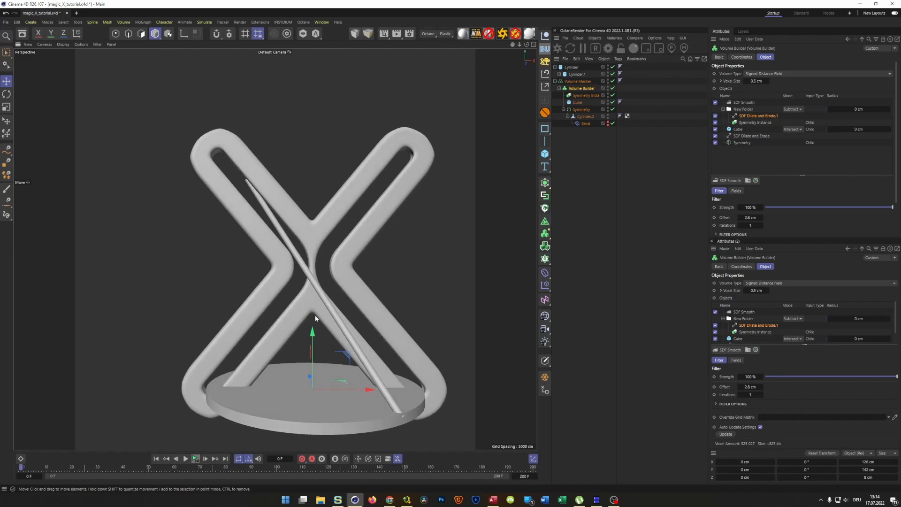
- Turn the base disc Cylinder to a heading of about -48° and examine the rod's clearance inside the groove
click(571, 67)
drag(777, 74, 820, 73)
key(ctrl+z)
click(575, 66)
click(741, 57)
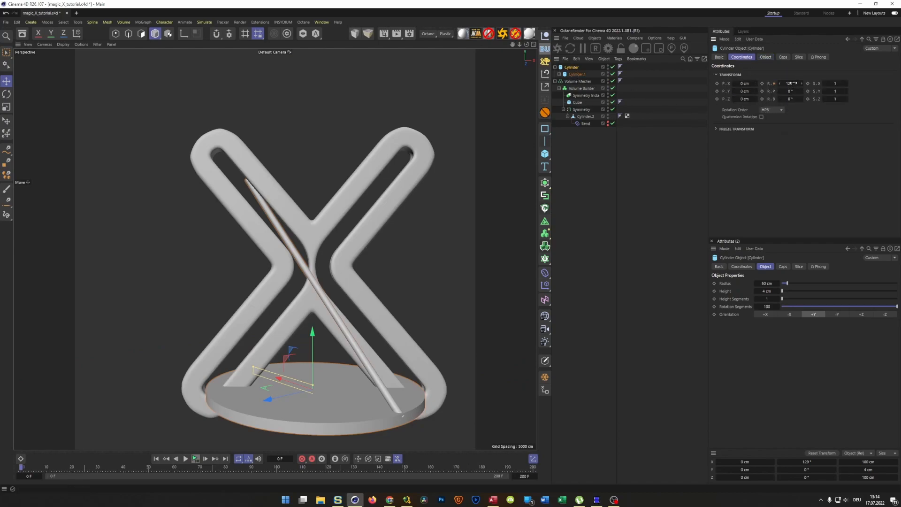
drag(790, 83, 707, 83)
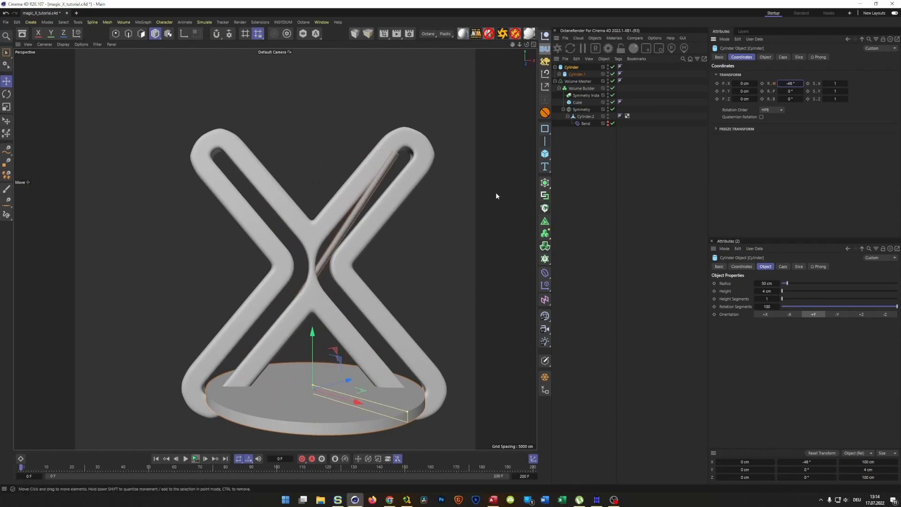
scroll(396, 227, up, 10)
scroll(297, 256, down, 10)
scroll(258, 266, down, 10)
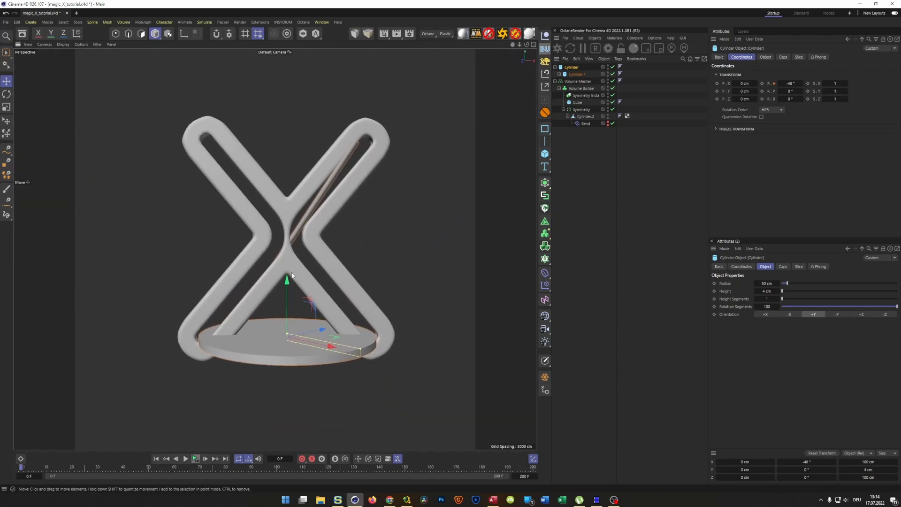
scroll(291, 277, up, 3)
- Reset the base disc's heading to 0° and bring up the coordinates of Cylinder.1 in the front view
click(789, 83)
text(0)
key(Return)
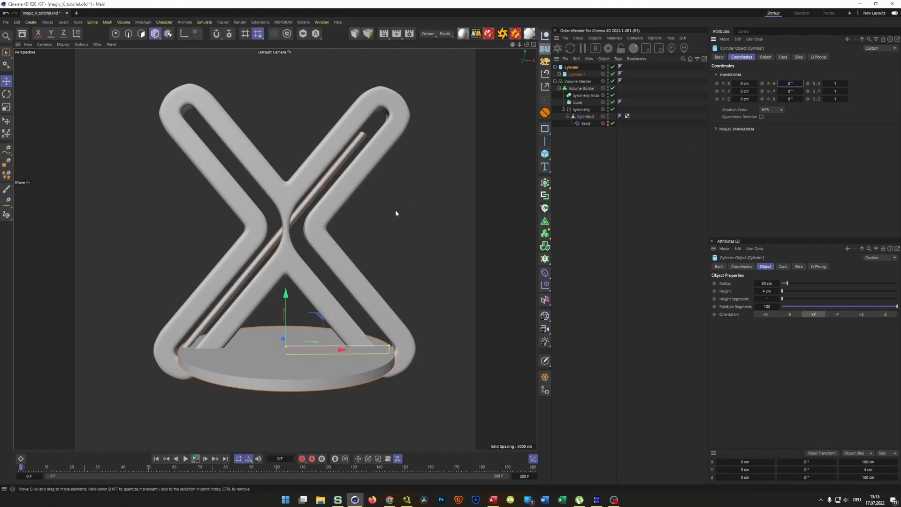
middle_click(369, 197)
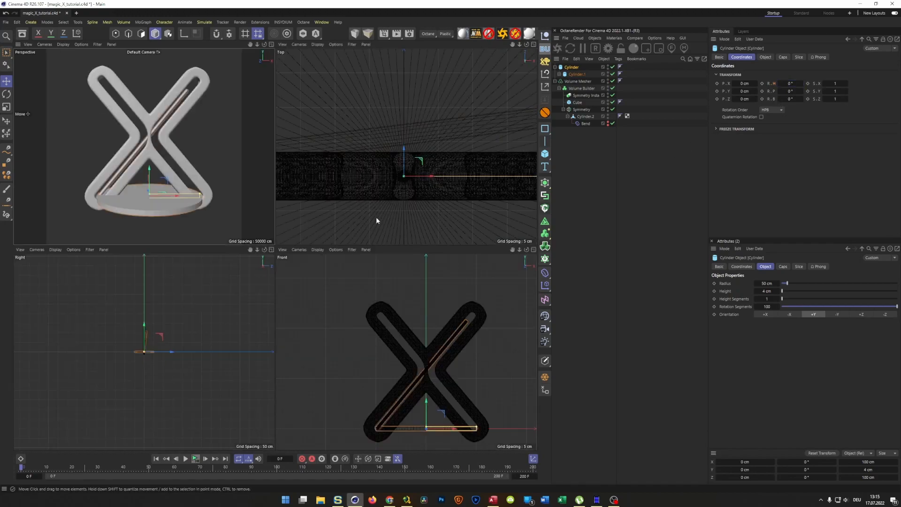
middle_click(409, 294)
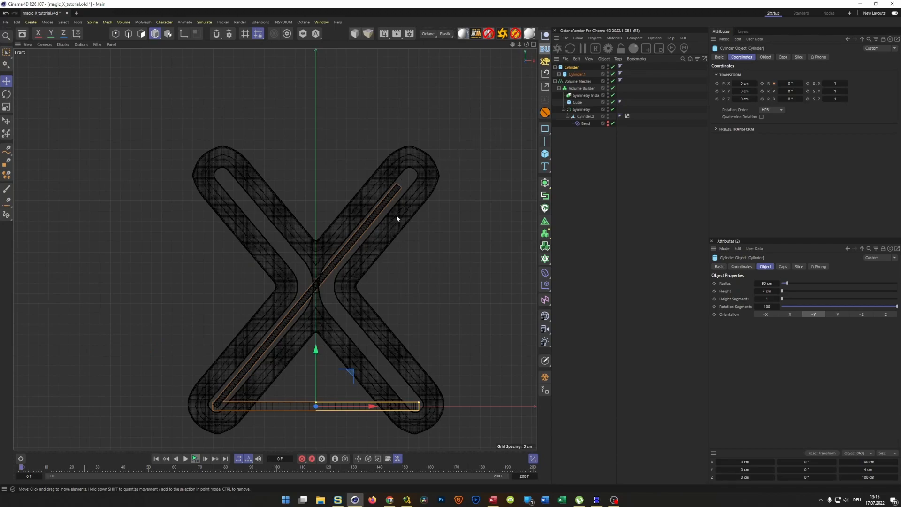
scroll(408, 217, up, 3)
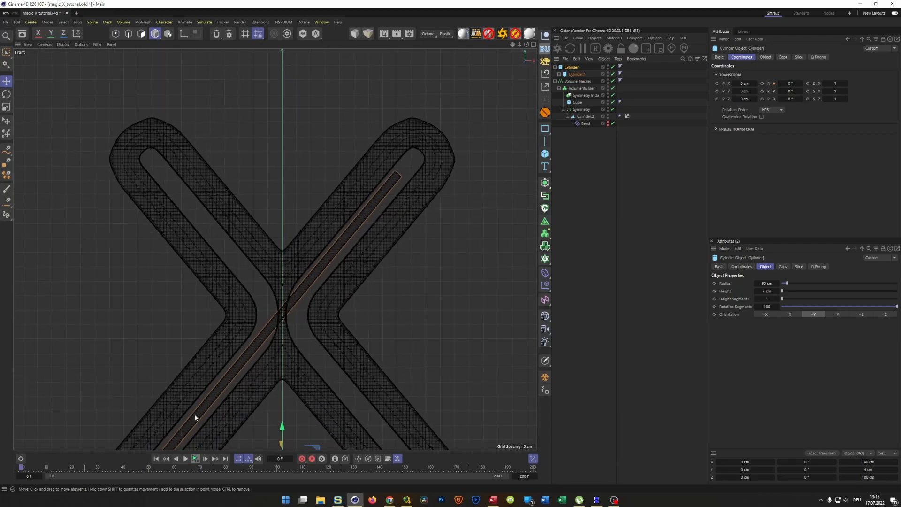
click(577, 74)
click(764, 57)
click(742, 57)
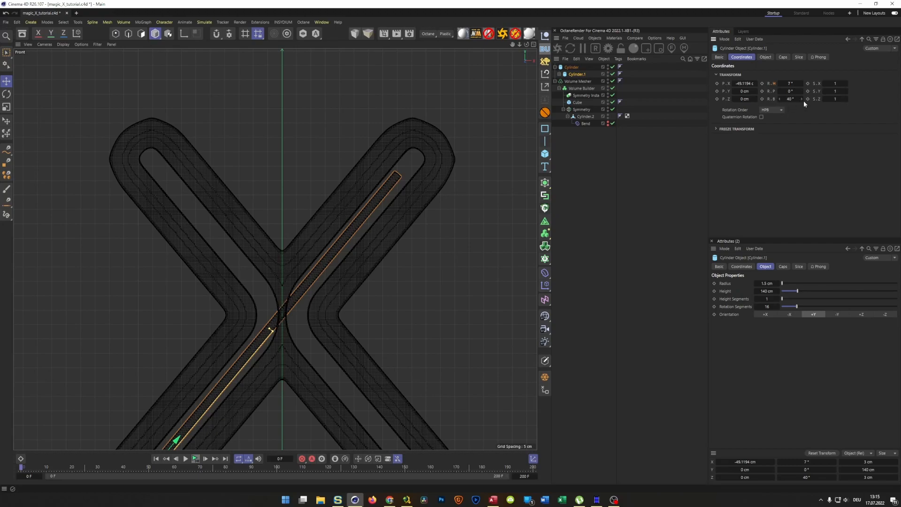
click(801, 99)
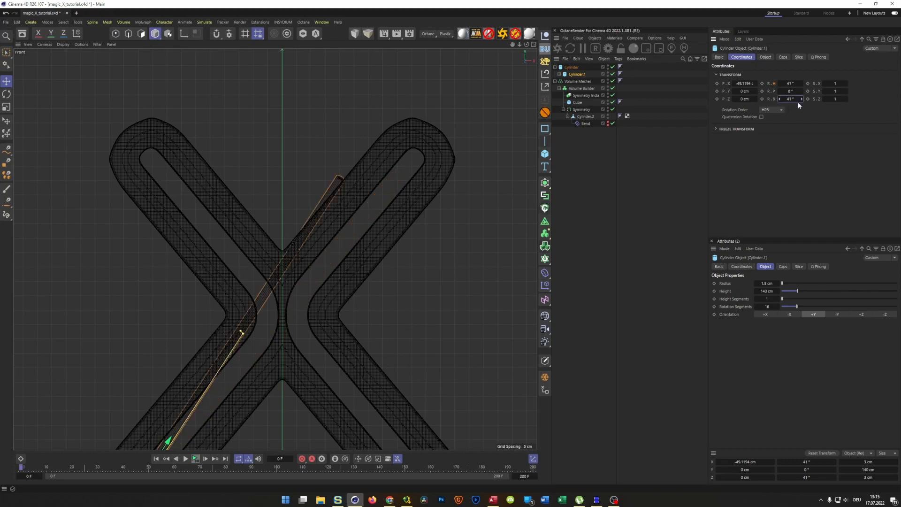
key(ctrl+z)
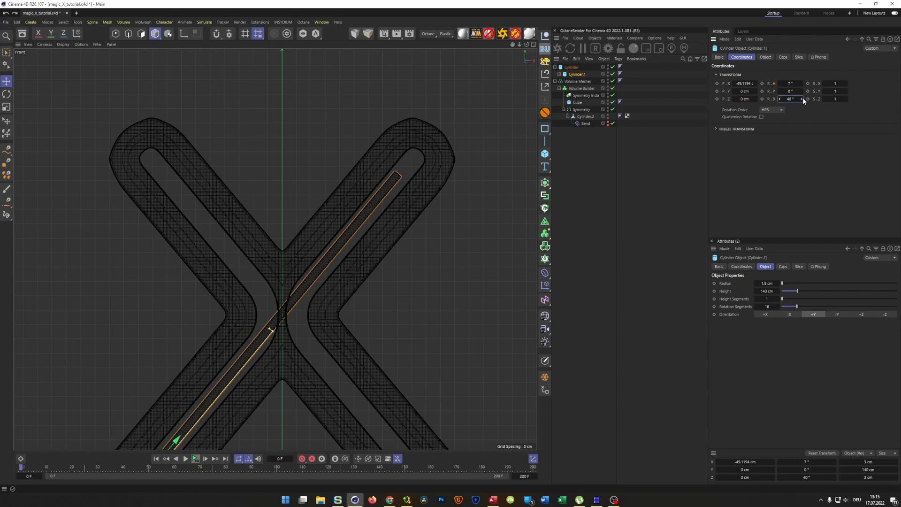
click(802, 99)
click(779, 98)
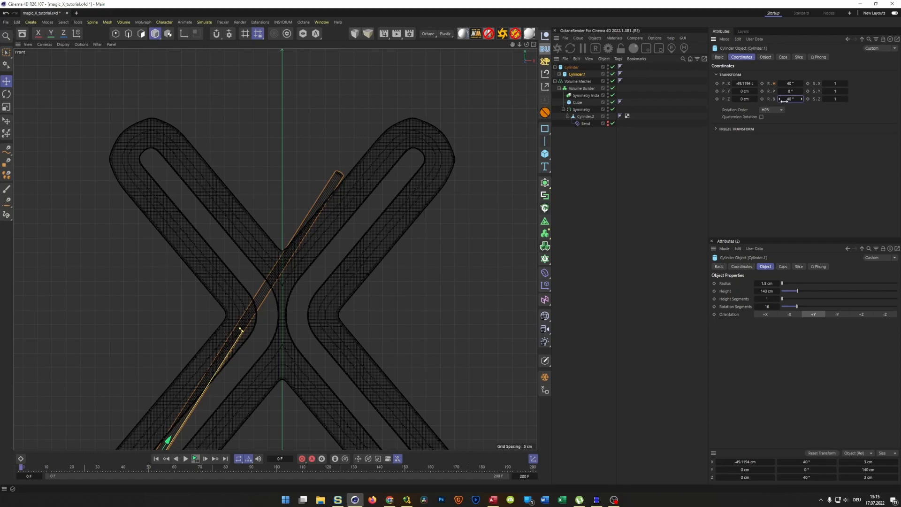
key(ctrl+z)
key(ctrl+z)
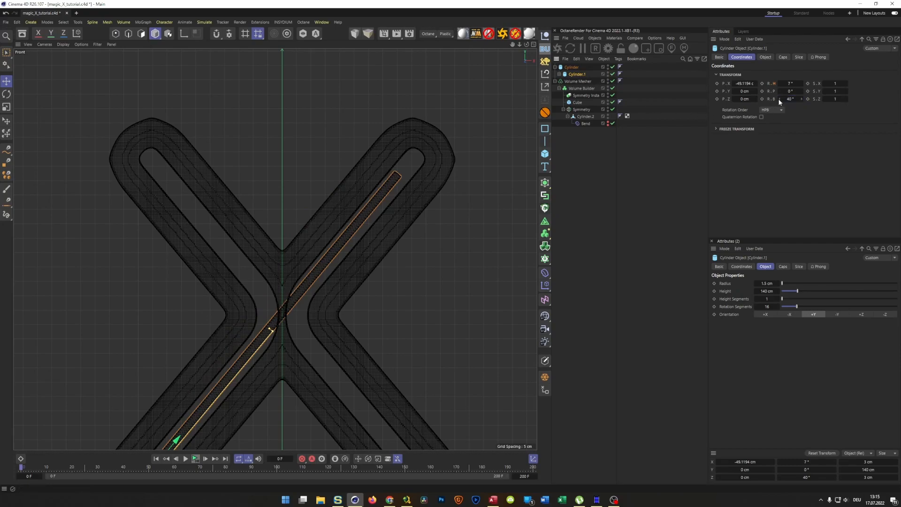
- Set the bank angle of Cylinder.1 to 40.4° so the rod lines up with the groove
click(779, 99)
click(801, 100)
click(801, 99)
click(801, 99)
click(801, 100)
click(801, 99)
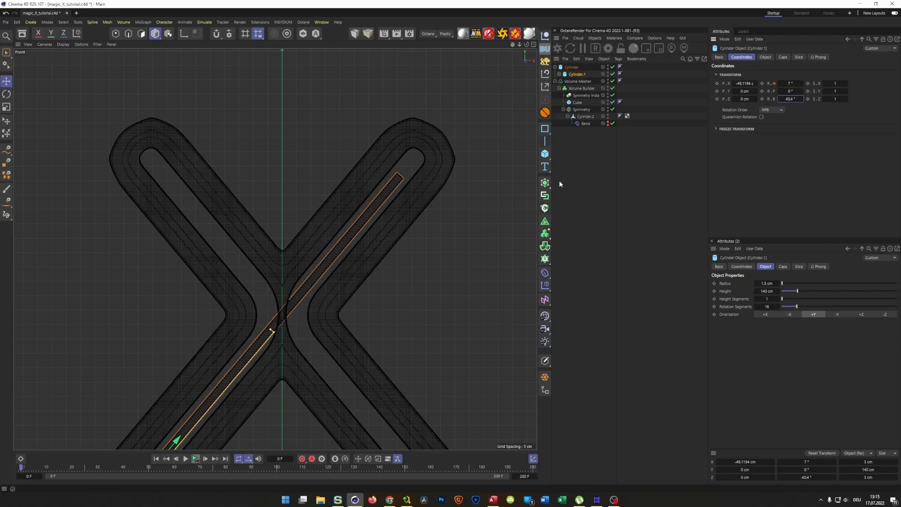
- Turn the base disc Cylinder to a heading of 145° and examine the rod's clearance at the crossing of the X
middle_click(387, 277)
middle_click(241, 193)
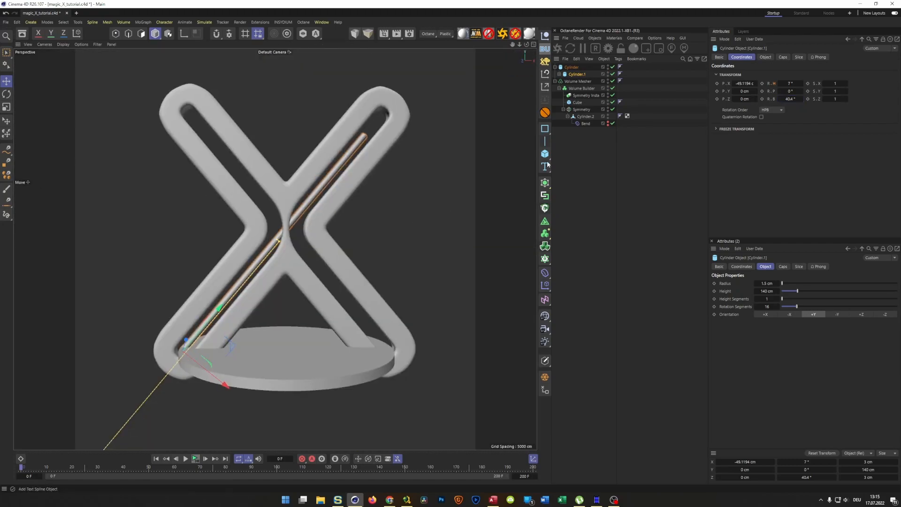
click(584, 180)
click(578, 68)
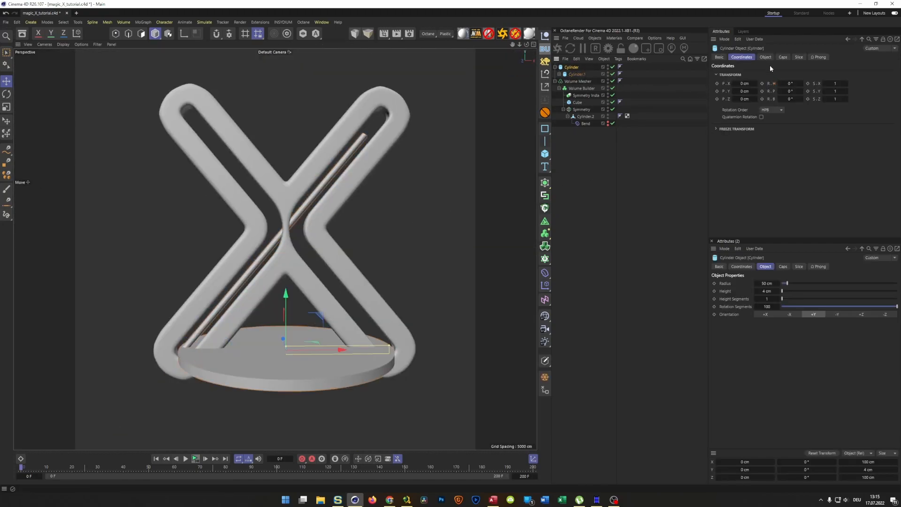
drag(779, 83, 827, 83)
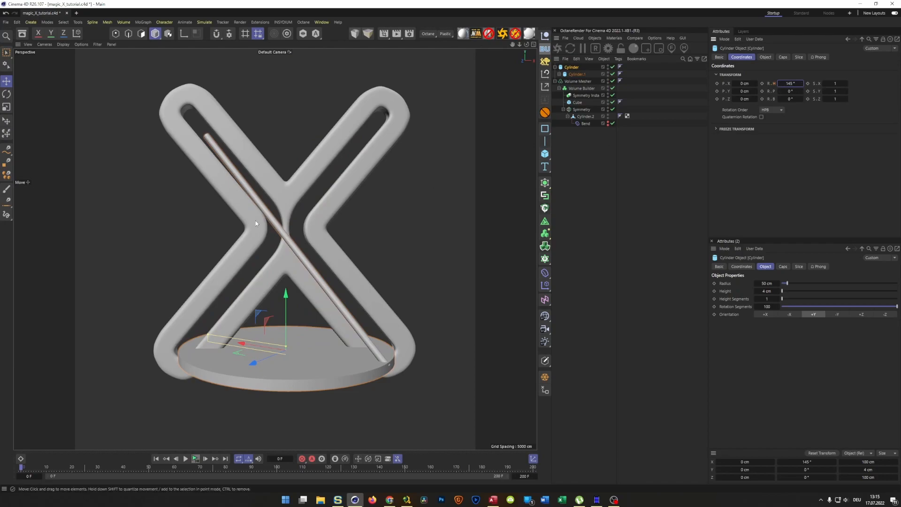
scroll(291, 211, up, 10)
scroll(291, 212, up, 5)
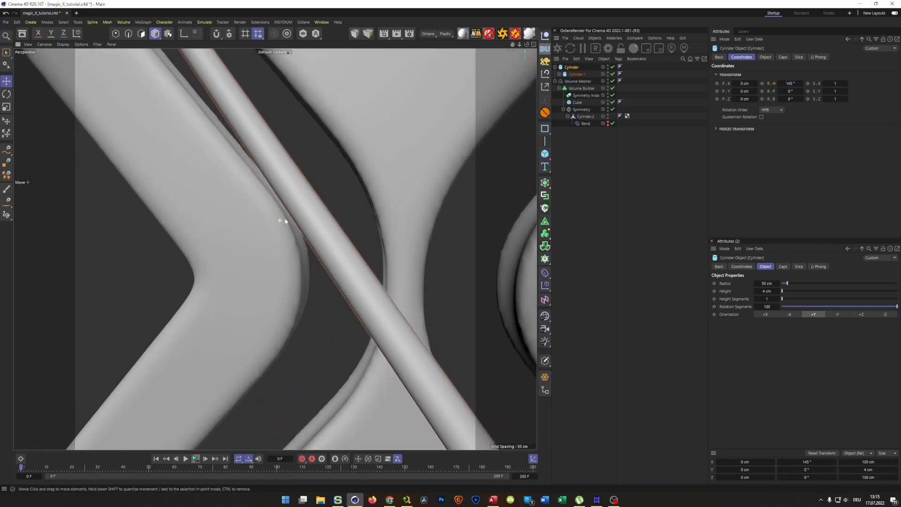
scroll(319, 207, down, 15)
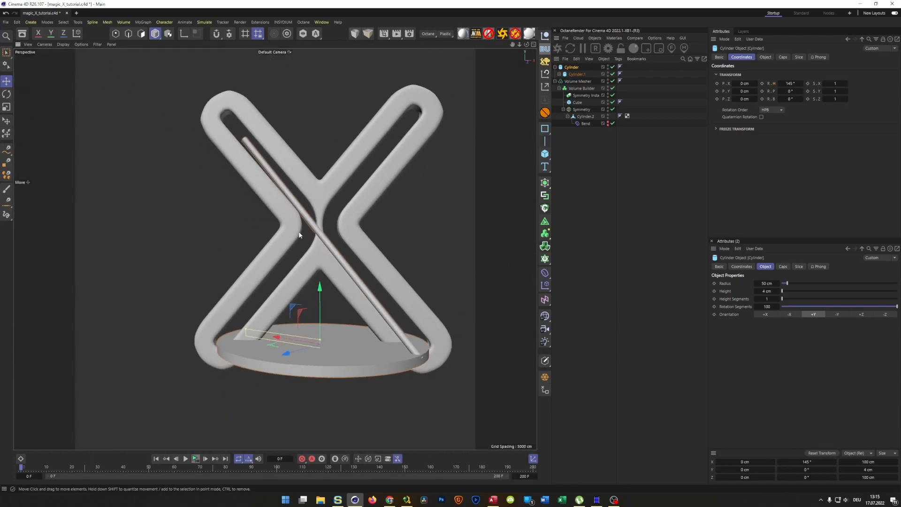
alt+middle_drag(309, 232, 305, 239)
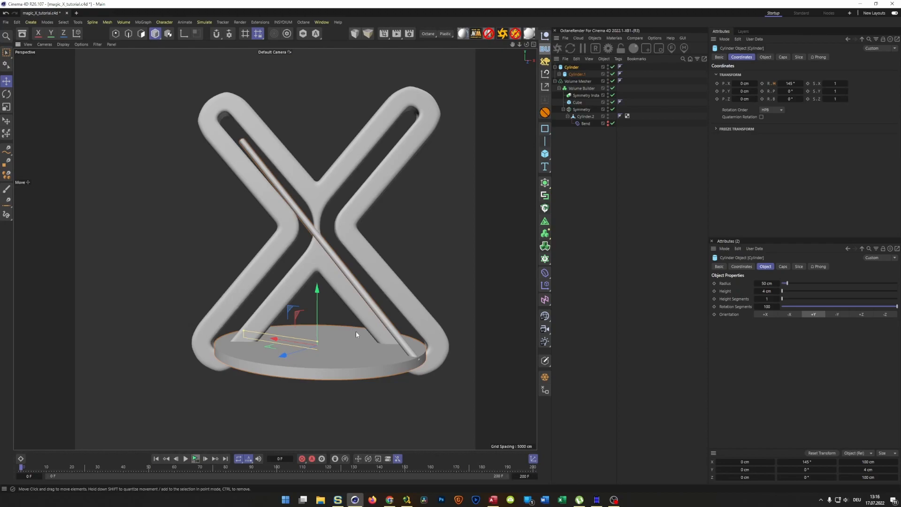
scroll(345, 286, up, 3)
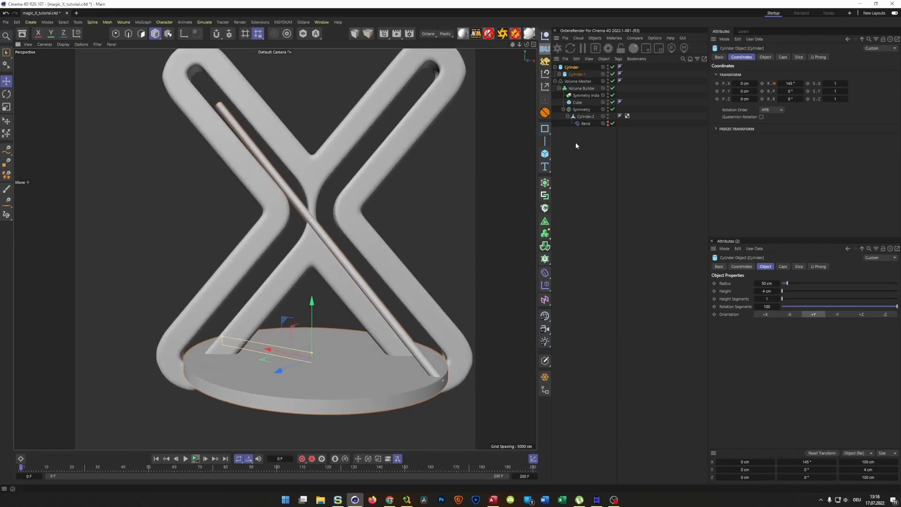
- In the Volume Builder, set the offset of the SDF Dilate and Erode.1 filter to 3 cm
click(582, 89)
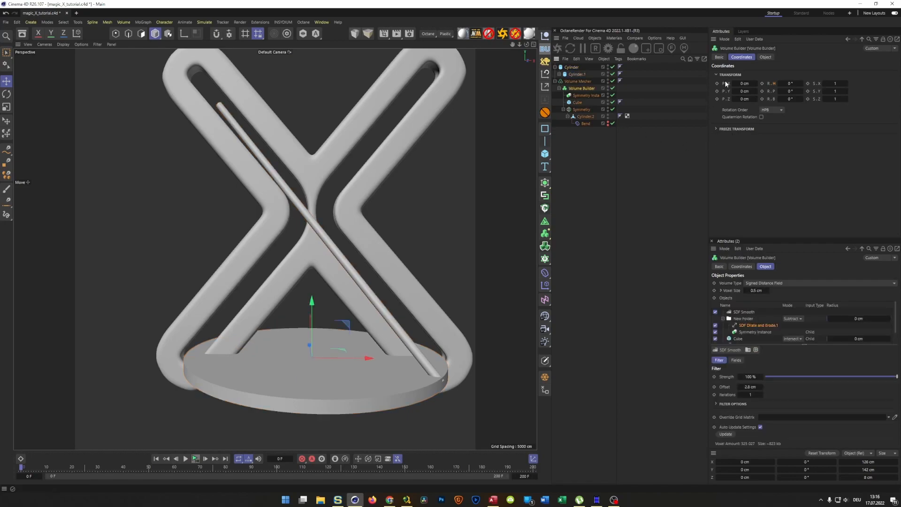
click(765, 57)
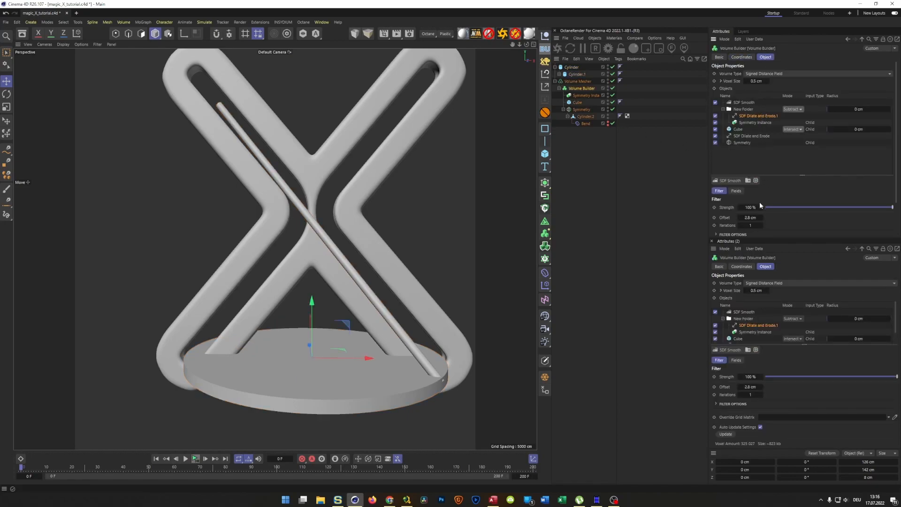
drag(744, 217, 795, 225)
text(3)
key(Return)
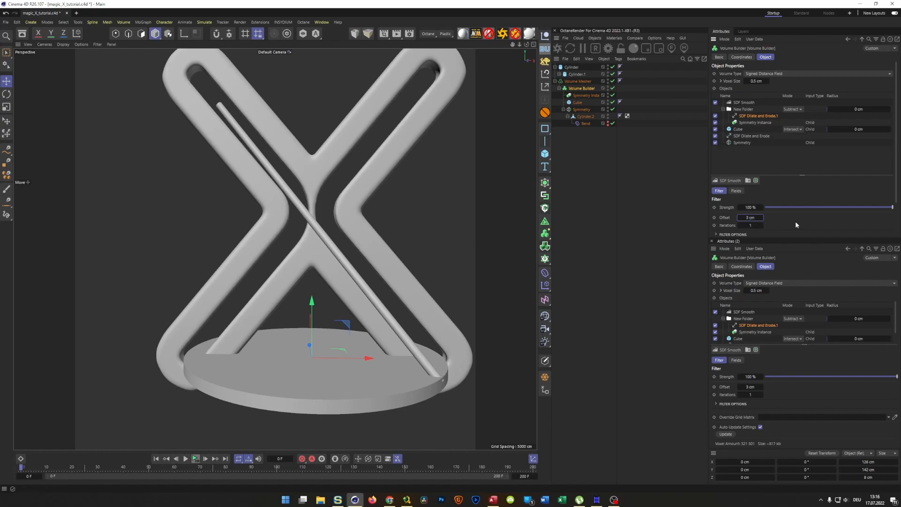
- Reset the heading of the base disc Cylinder to 0°
scroll(406, 319, down, 2)
alt+drag(375, 331, 394, 319)
click(572, 67)
click(744, 58)
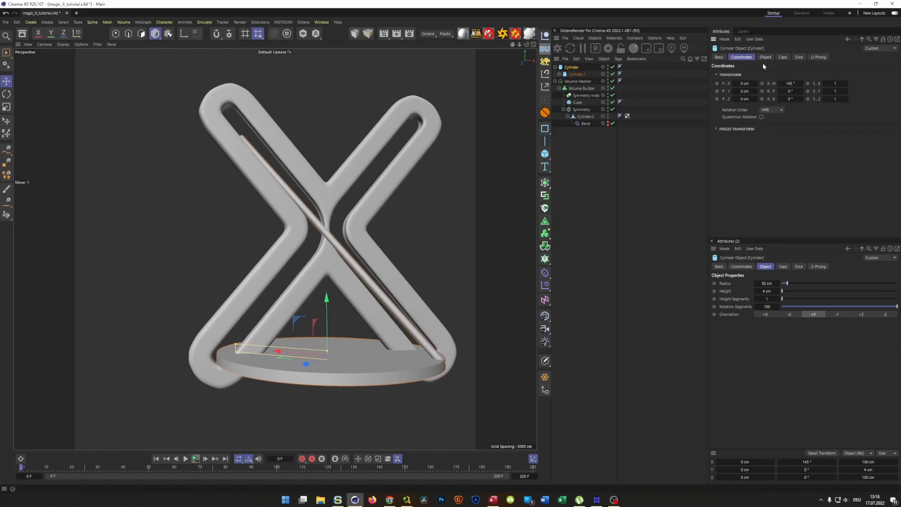
click(796, 83)
text(0)
key(Return)
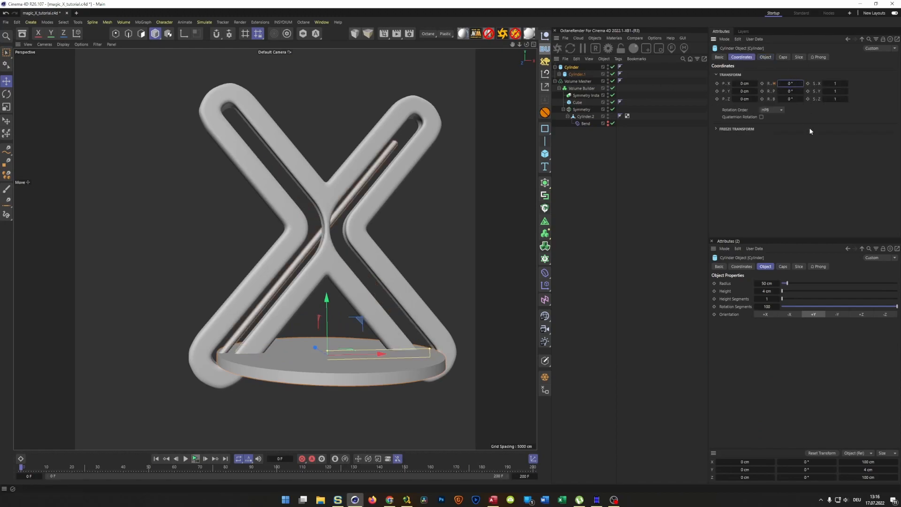
- In the front view, set the height of Cylinder.1 to 146 cm so the rod reaches further into the groove
alt+drag(279, 282, 303, 275)
middle_click(303, 275)
middle_click(303, 274)
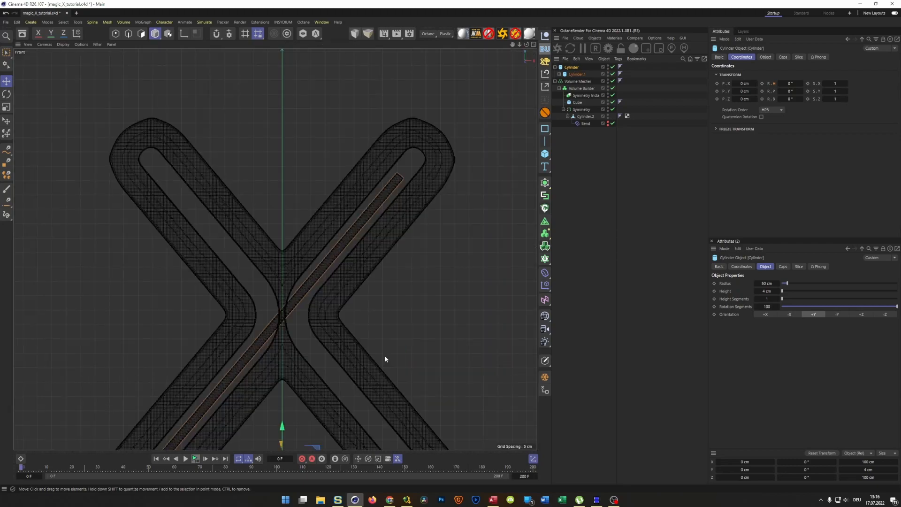
click(576, 74)
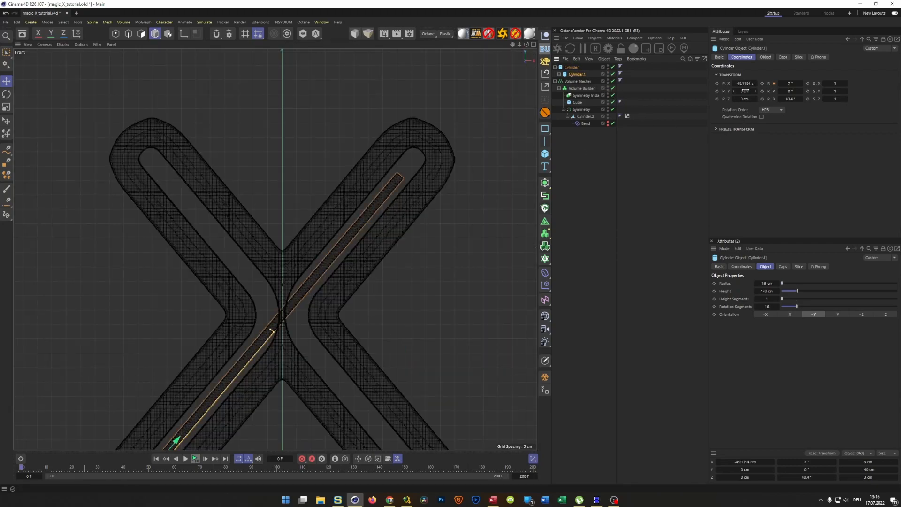
click(766, 57)
drag(764, 81, 766, 82)
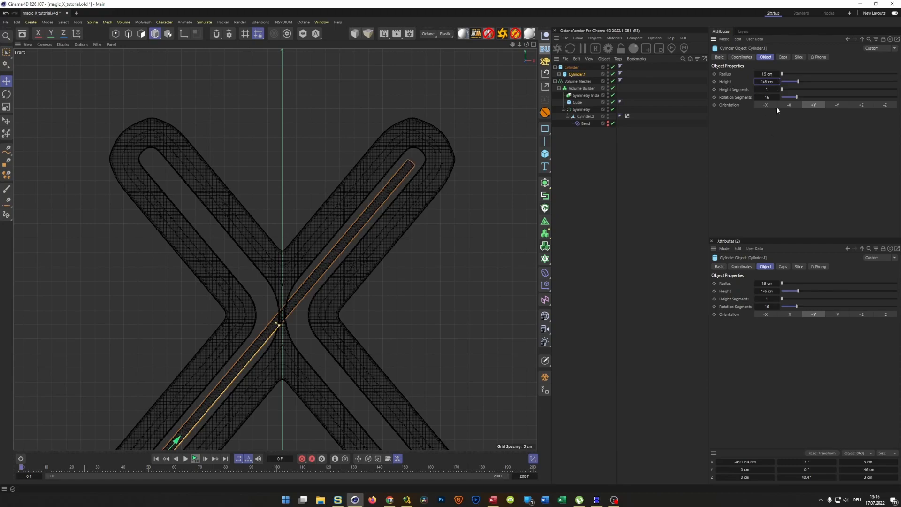
middle_click(377, 235)
middle_click(235, 187)
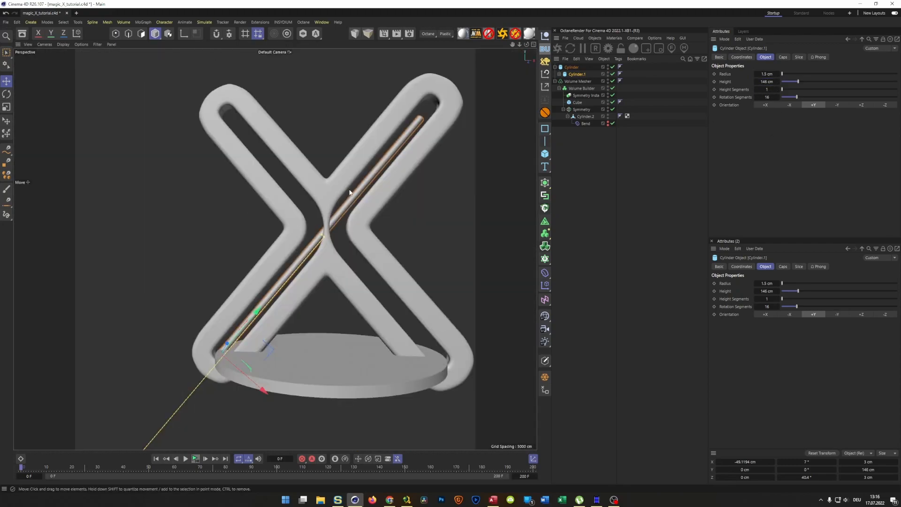
- Deselect all objects and save the project file
alt+drag(345, 187, 345, 174)
scroll(346, 187, down, 2)
alt+middle_drag(346, 187, 319, 199)
click(623, 220)
key(ctrl+s)
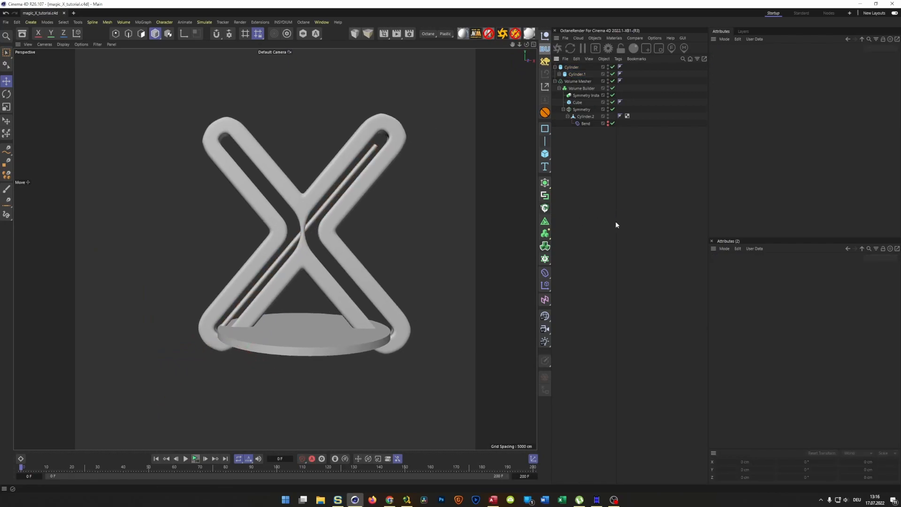
- Set the radius of the rod Cylinder.1 to 2 cm
scroll(358, 282, up, 4)
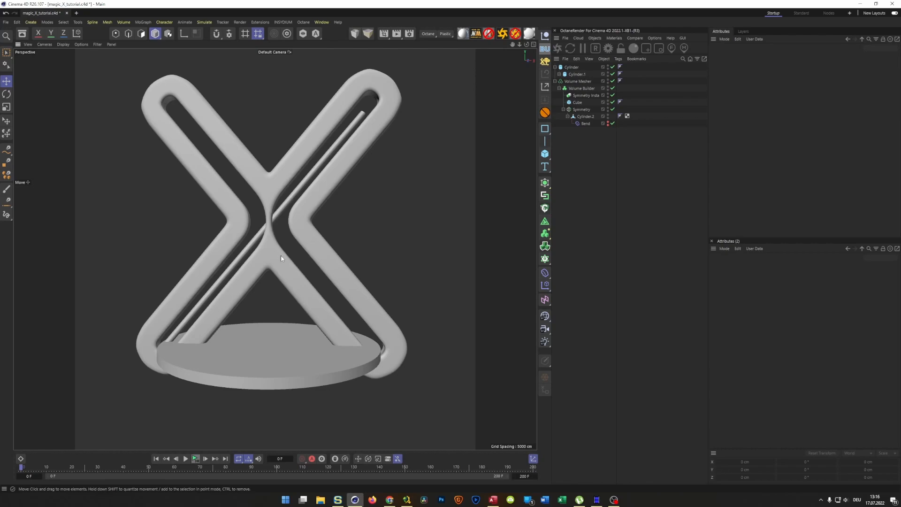
alt+drag(398, 354, 377, 350)
alt+drag(332, 334, 301, 315)
scroll(265, 253, up, 5)
alt+drag(282, 231, 303, 243)
alt+right_drag(303, 243, 277, 258)
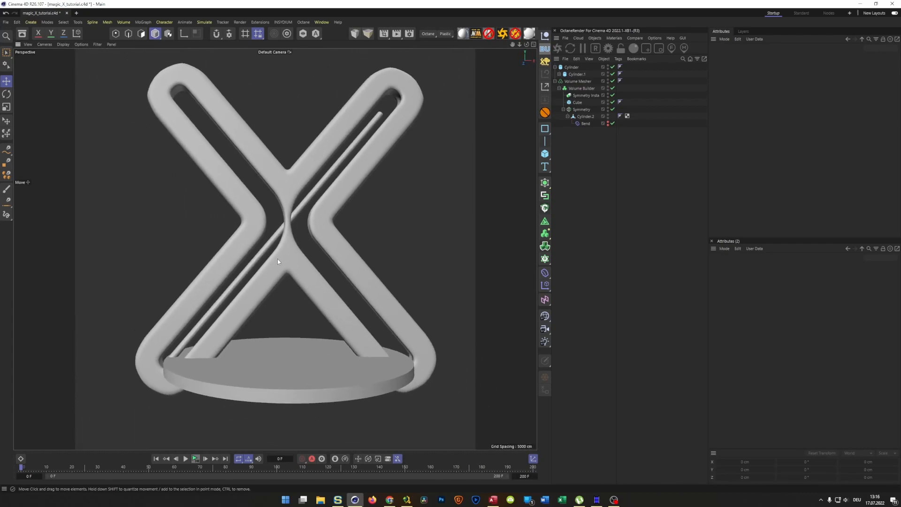
scroll(227, 221, up, 2)
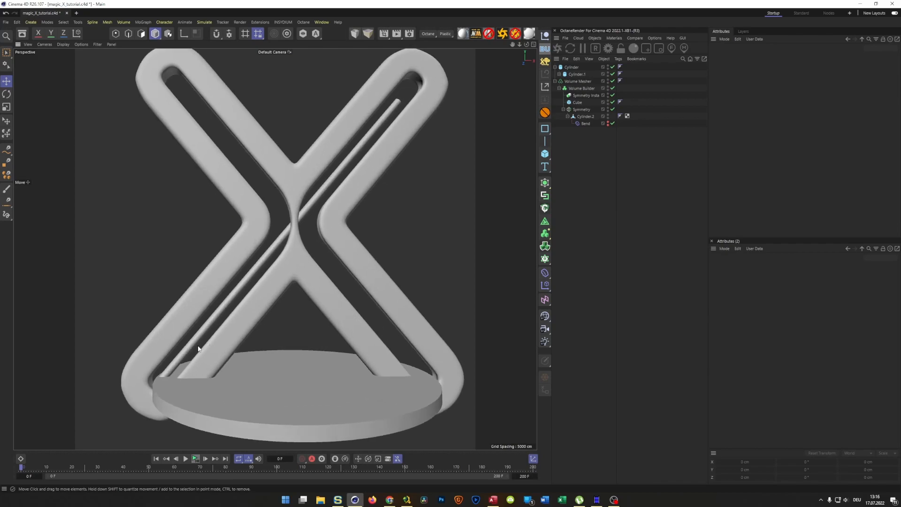
click(577, 74)
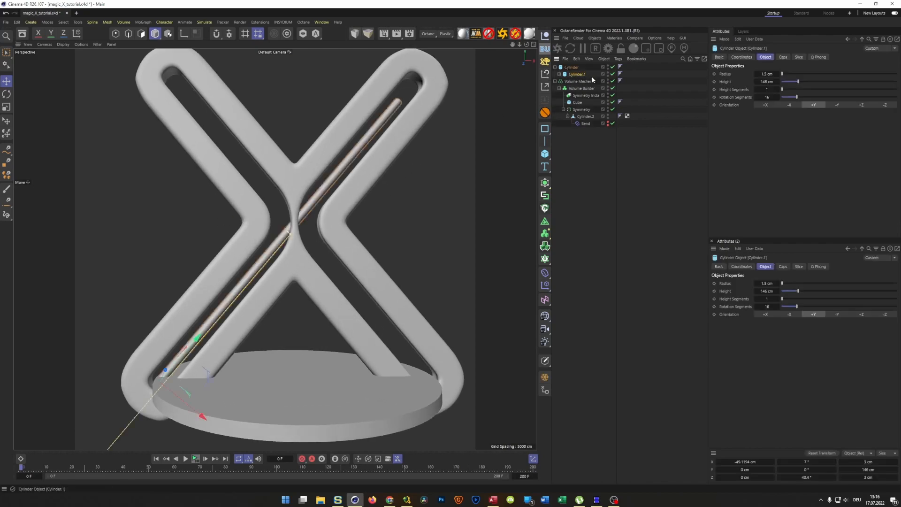
click(769, 75)
text(2)
key(Return)
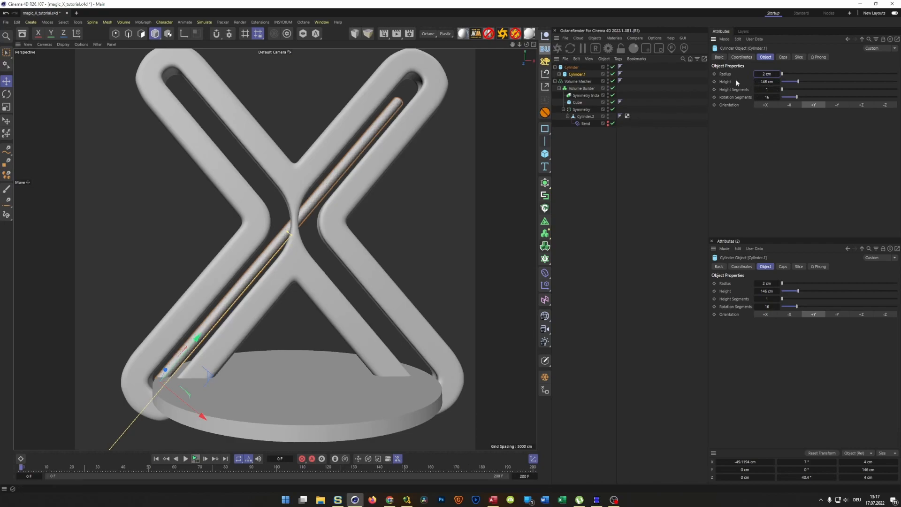
- Turn the base disc to a heading of 135° and inspect the rod against the groove walls in the front view
click(571, 68)
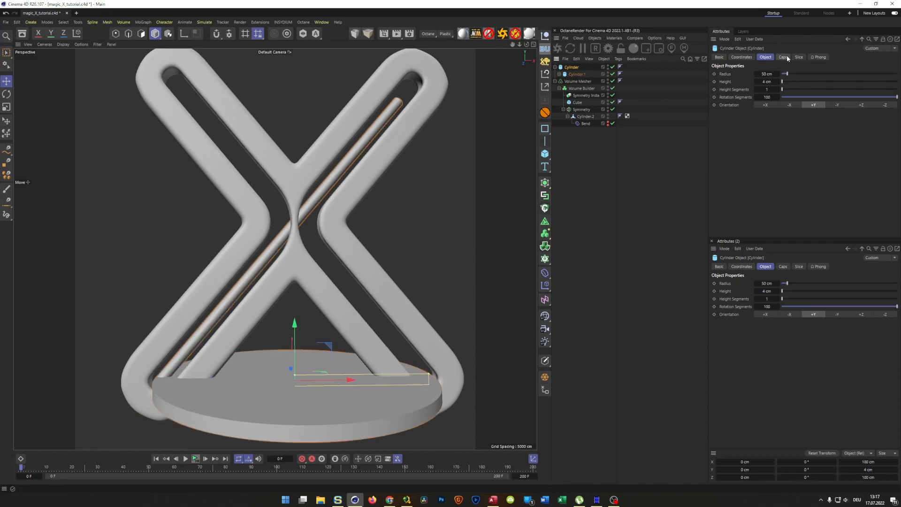
key(F4)
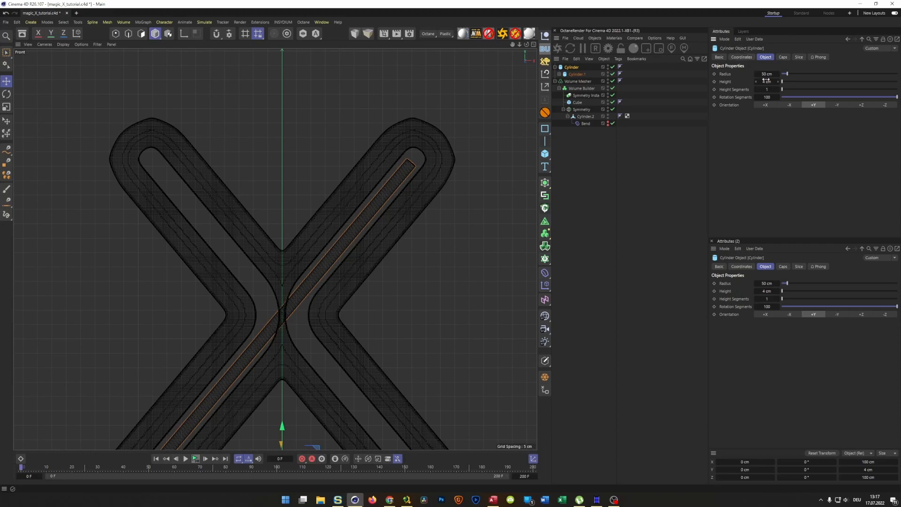
click(741, 57)
drag(779, 83, 816, 83)
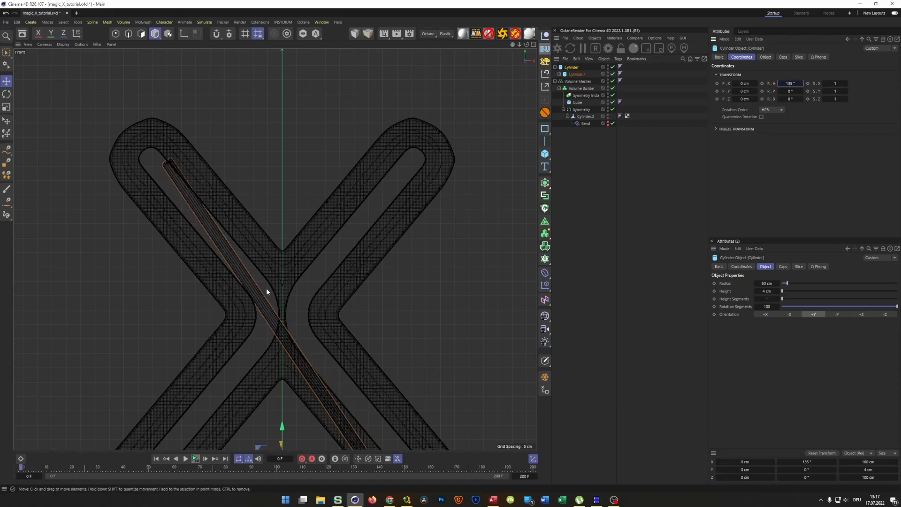
mouse_move(245, 299)
alt+right_down()
mouse_move(318, 279)
mouse_move(307, 287)
alt+right_up()
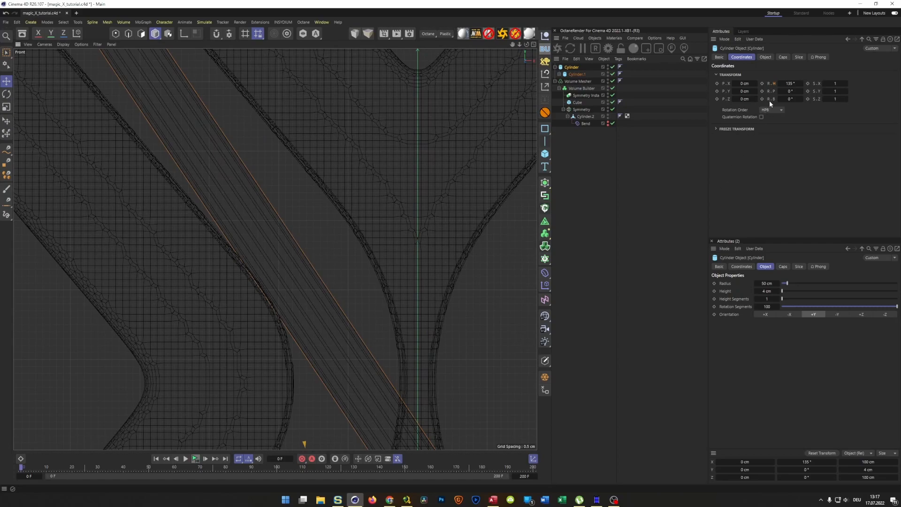
- Set the radius of Cylinder.1 to 1.6 cm and check its clearance in the perspective view
click(765, 57)
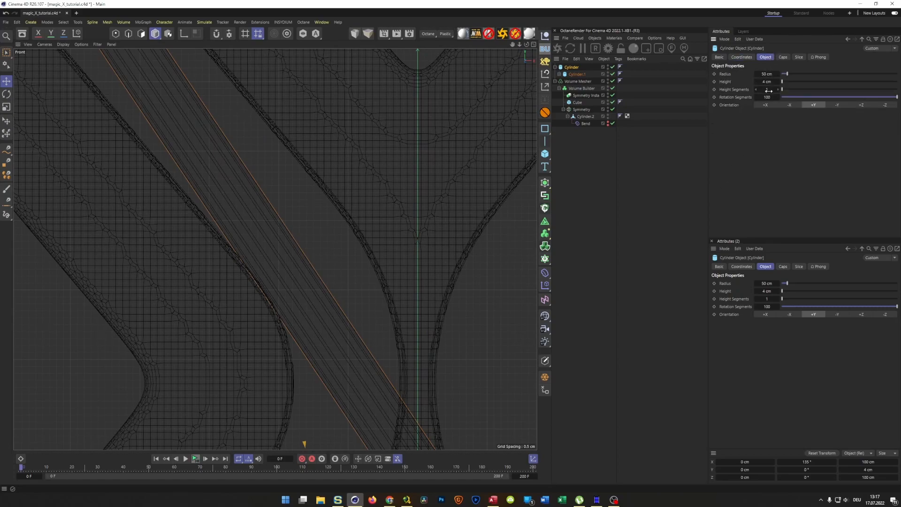
click(576, 74)
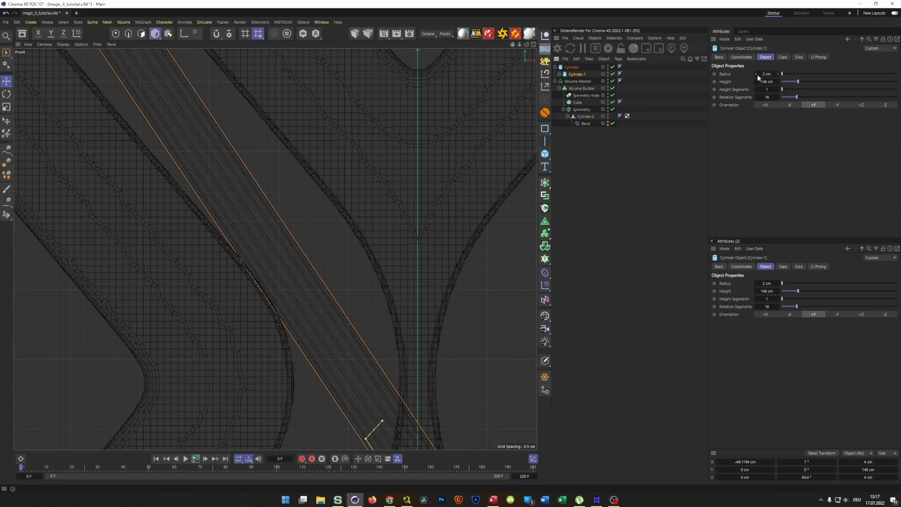
drag(755, 74, 738, 74)
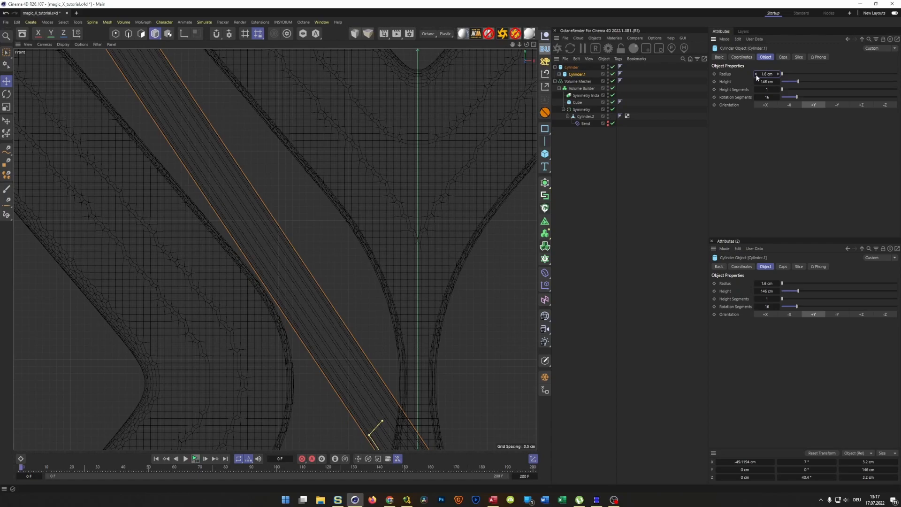
alt+right_drag(264, 288, 245, 319)
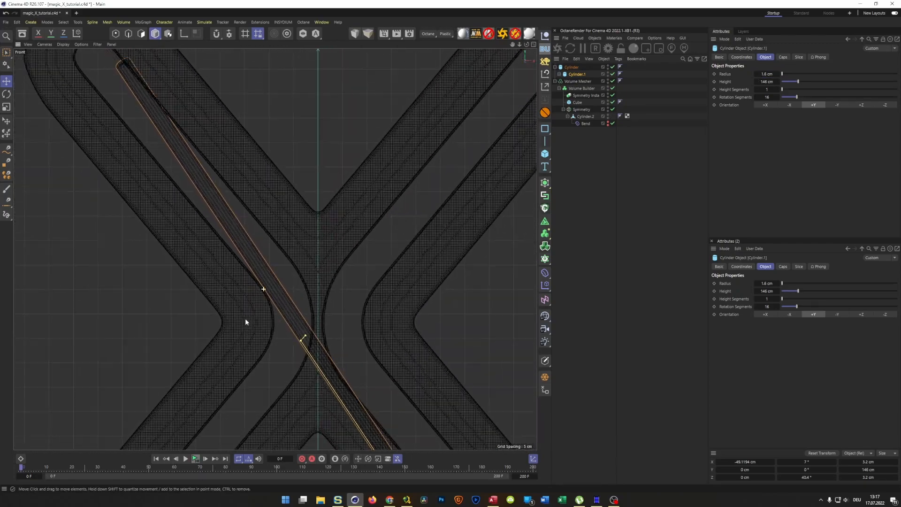
middle_click(245, 318)
middle_click(218, 235)
alt+right_drag(218, 235, 284, 193)
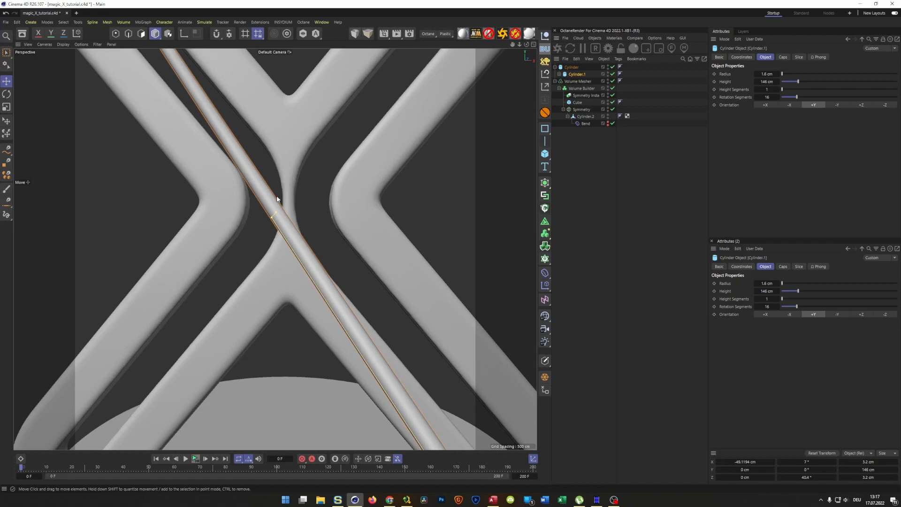
alt+right_drag(298, 229, 270, 263)
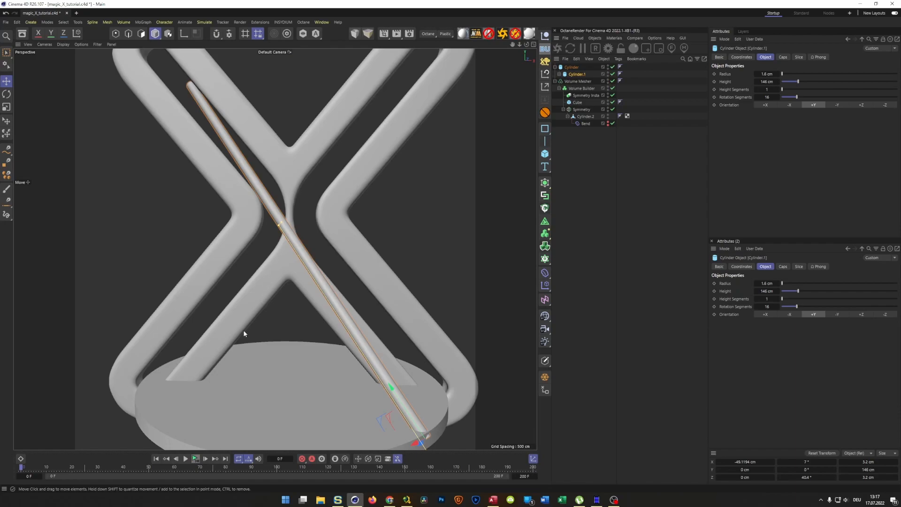
ctrl+click(585, 116)
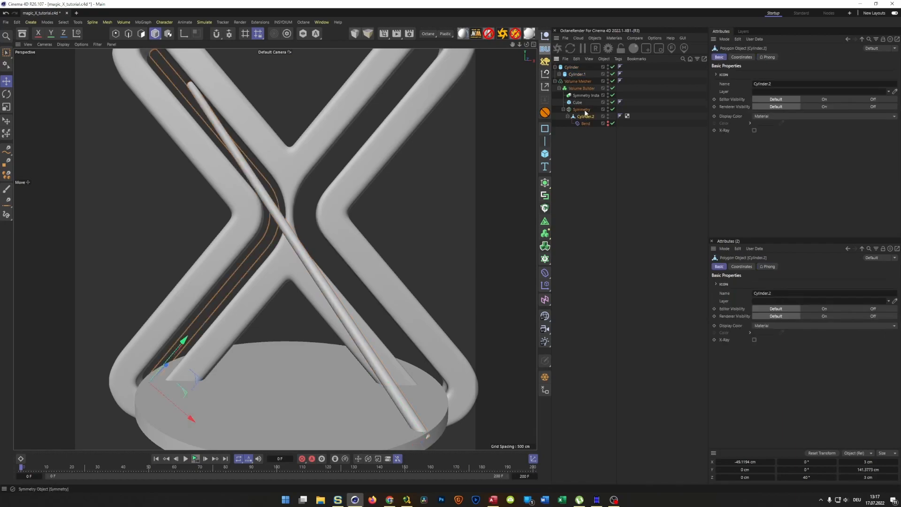
click(577, 74)
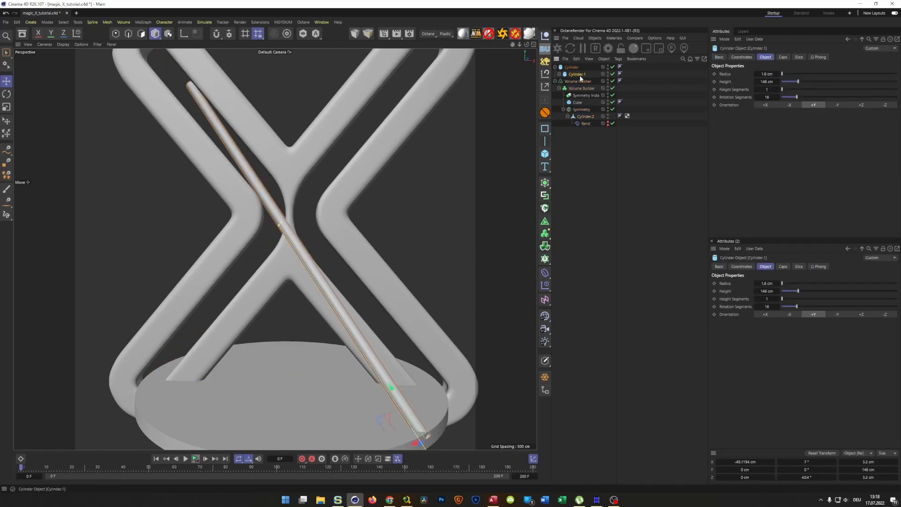
ctrl+click(586, 117)
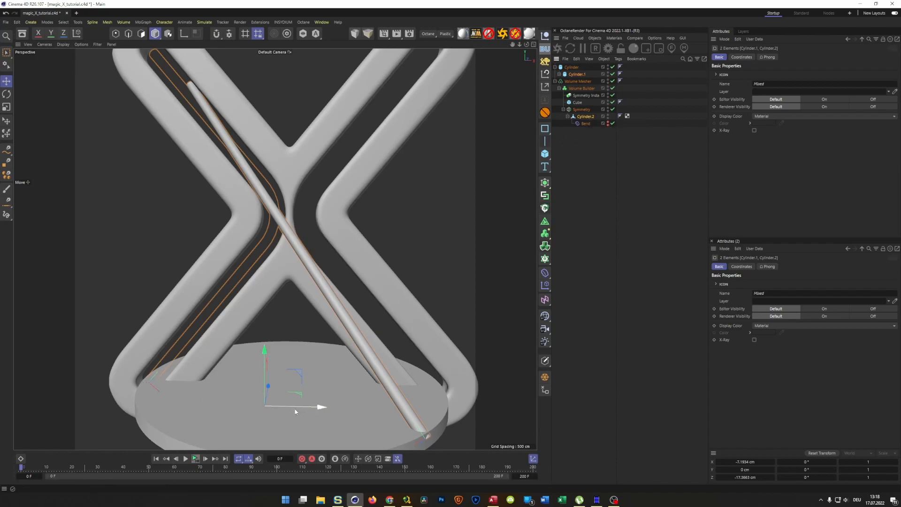
- Return the base disc Cylinder from its test rotation to a heading of 0°
click(572, 67)
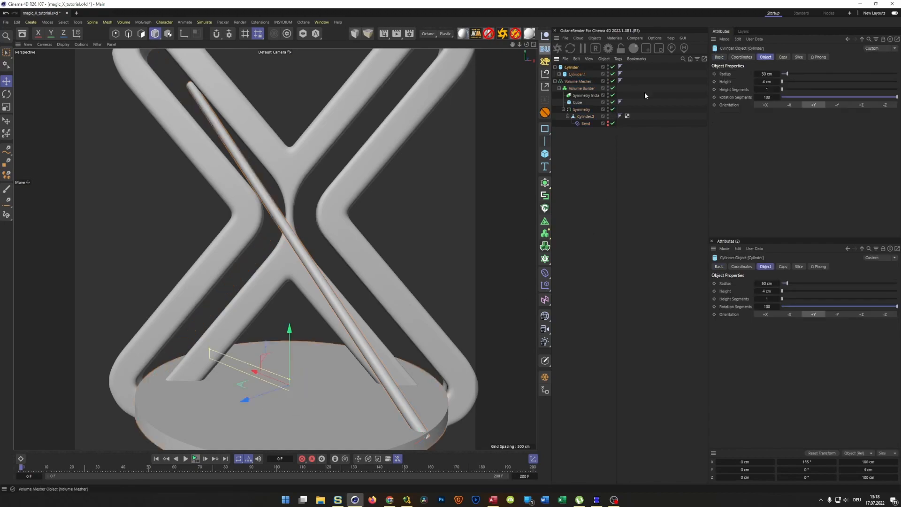
click(741, 57)
click(790, 84)
text(0)
key(Return)
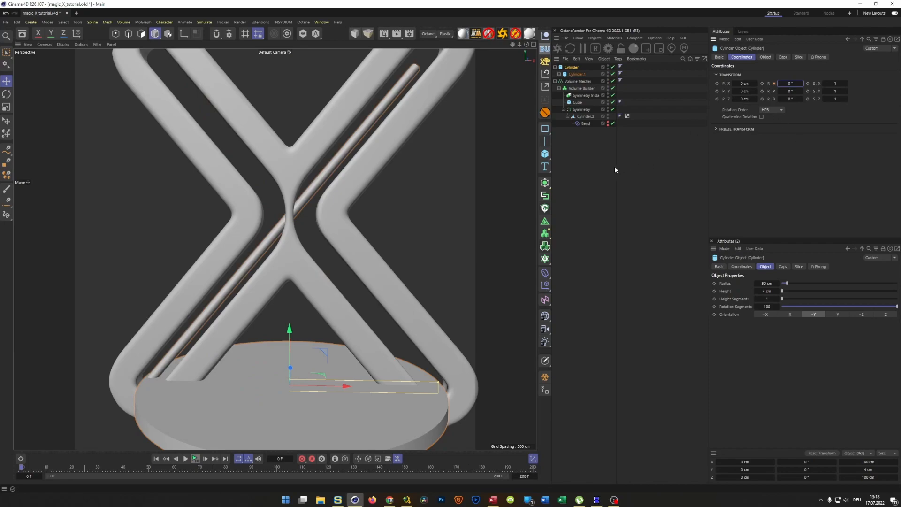
- Move Cylinder.1 and Cylinder.2 together along the X axis to about -50.7 cm
click(576, 74)
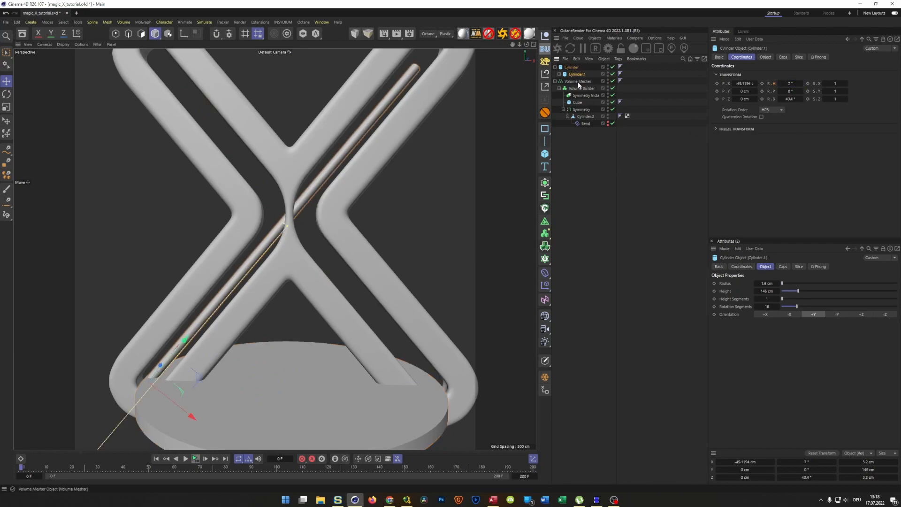
ctrl+click(585, 117)
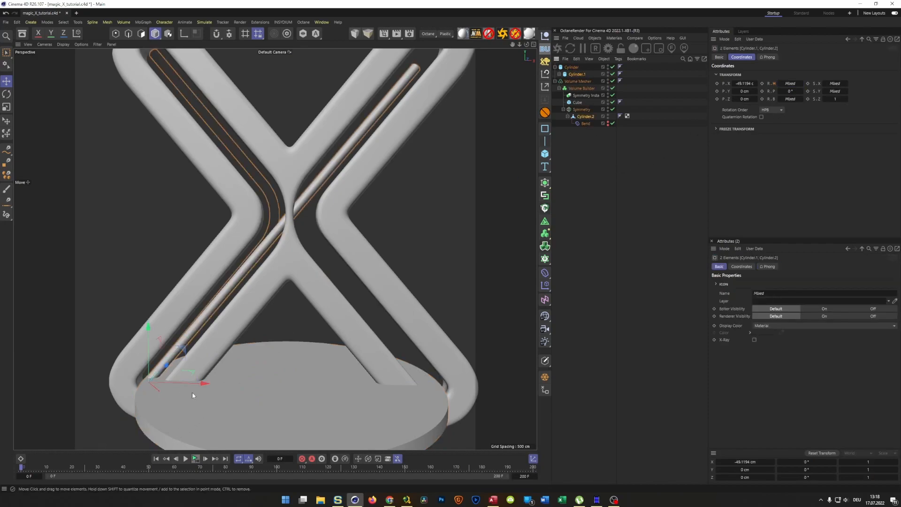
mouse_move(205, 384)
mouse_down()
mouse_move(189, 386)
mouse_move(199, 386)
mouse_up()
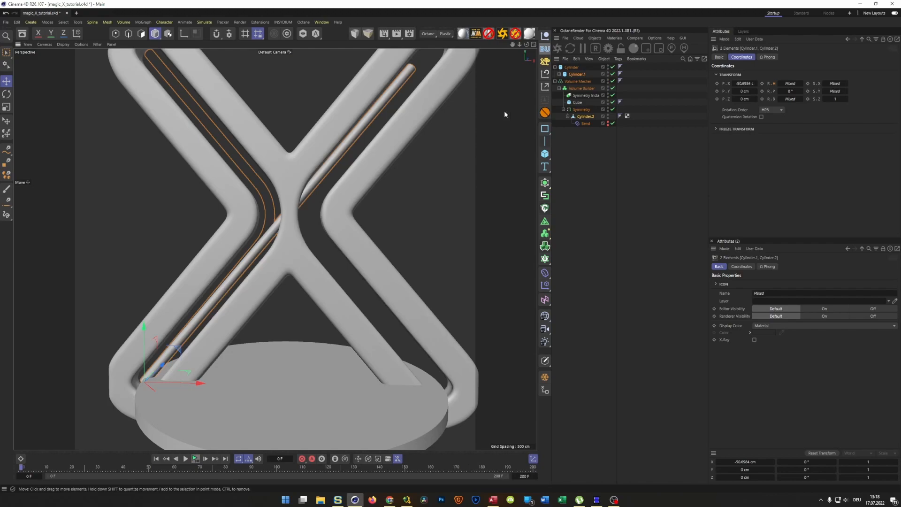
- Set the thin rod cylinder's bank rotation to 41.1°
click(577, 74)
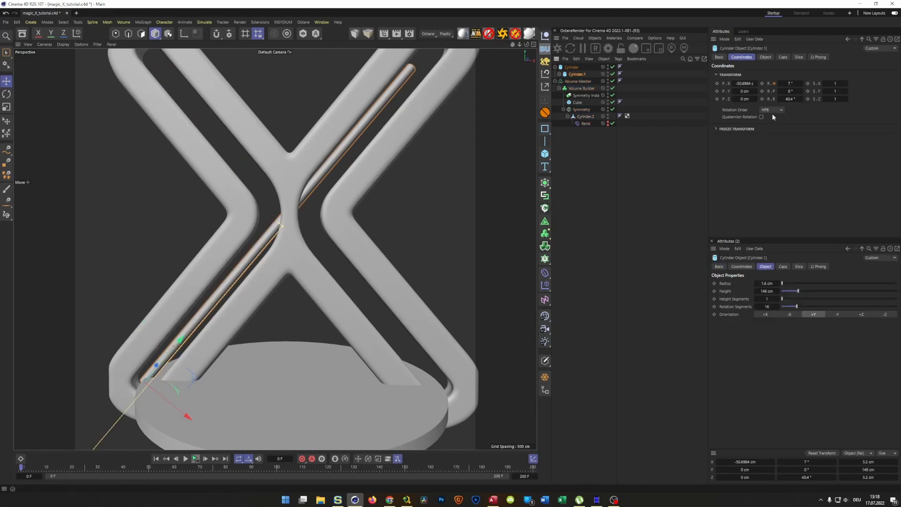
click(766, 57)
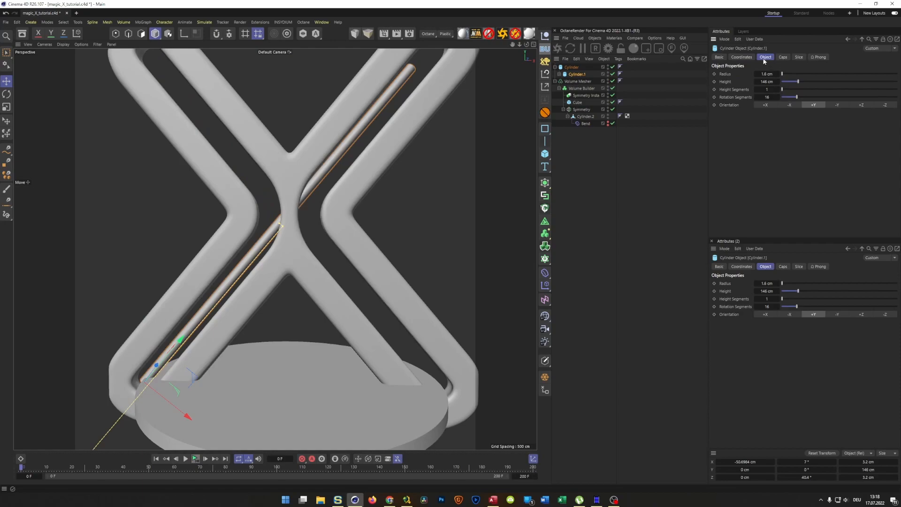
click(741, 57)
drag(802, 97, 802, 97)
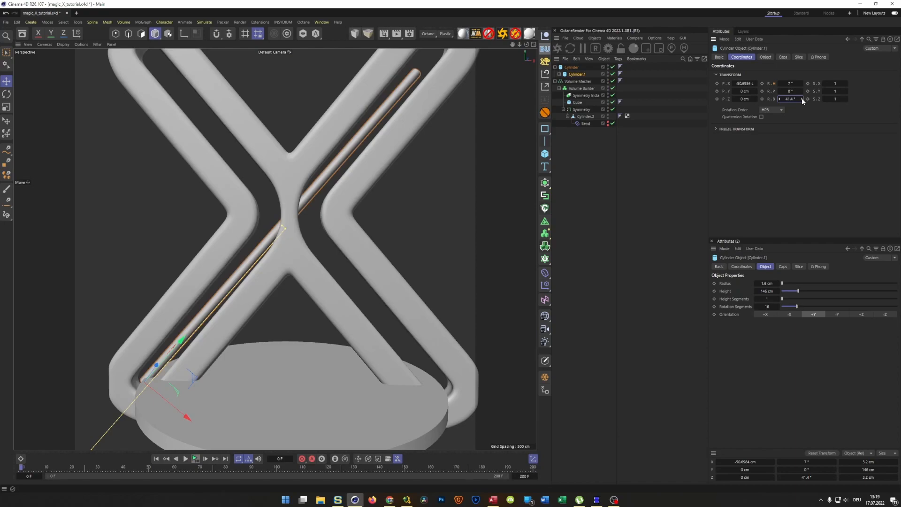
drag(779, 100, 779, 101)
click(779, 100)
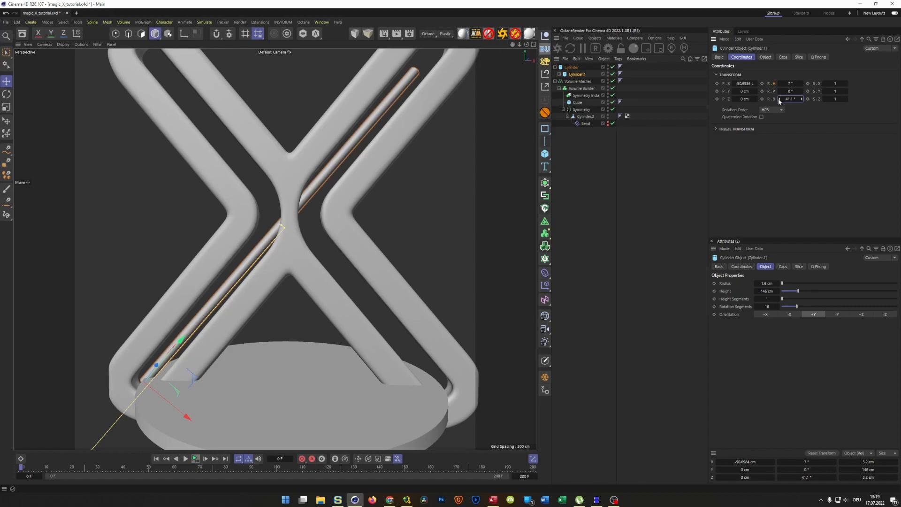
- Examine the tilted rod's alignment with the X frame in the top and front views
middle_click(268, 249)
middle_click(337, 213)
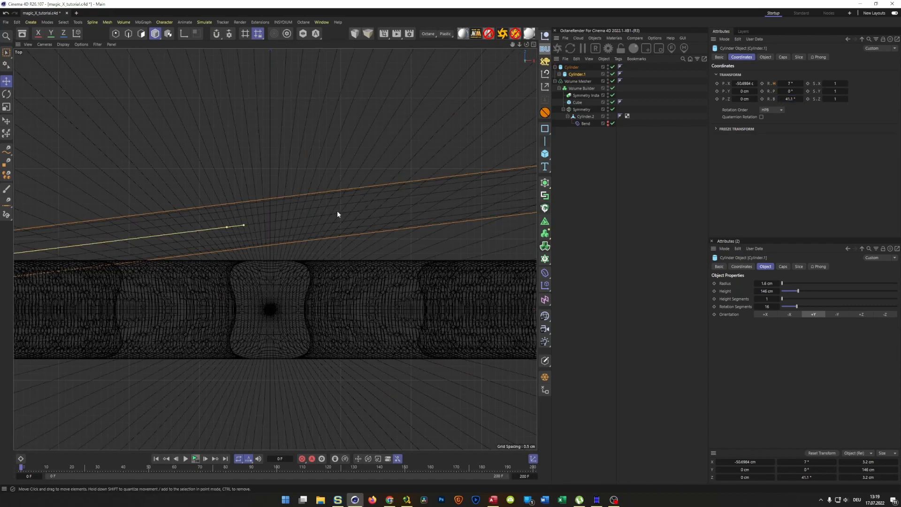
middle_click(255, 268)
middle_click(216, 215)
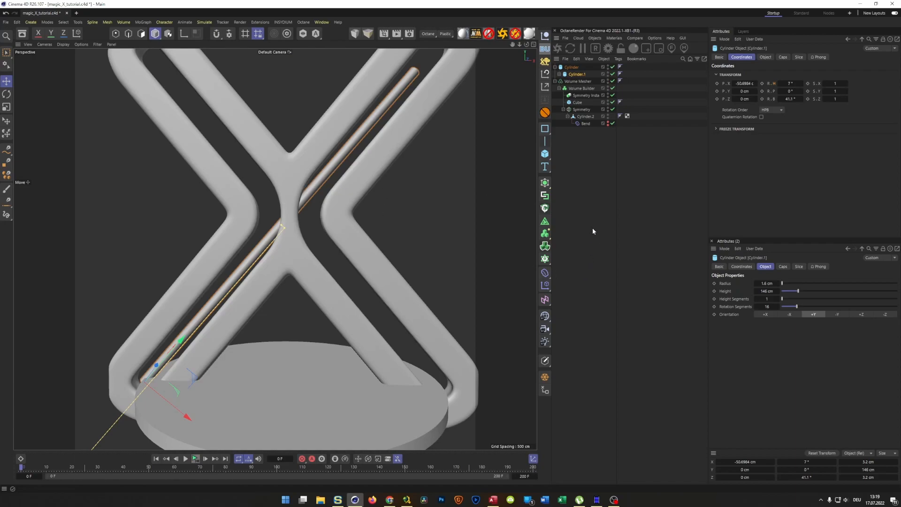
middle_click(407, 260)
middle_click(402, 267)
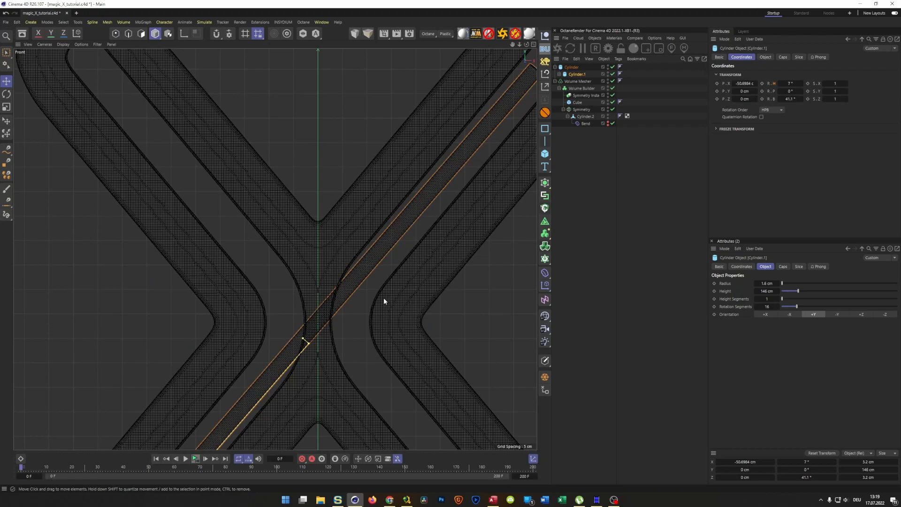
scroll(347, 301, down, 2)
middle_drag(348, 301, 306, 220)
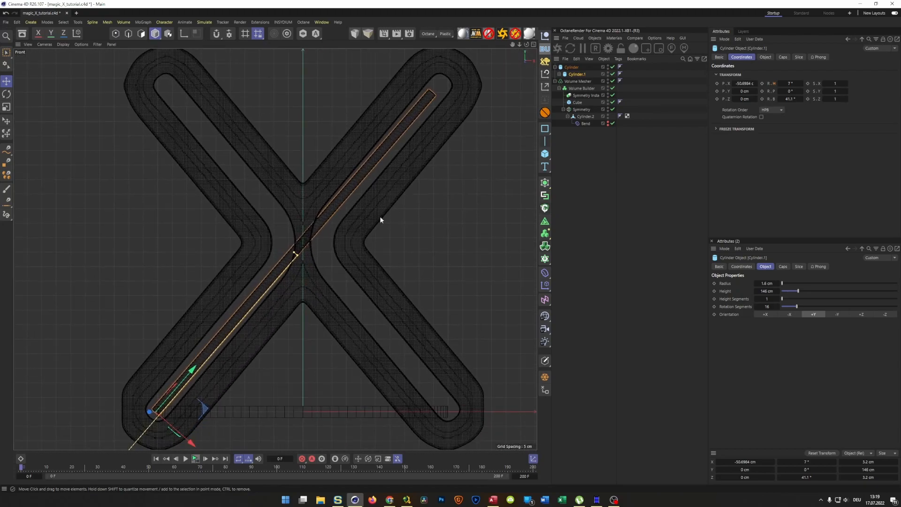
- Test the rod's sweep through the X by turning the base disc's heading to 214°, and reset the heading to 0°
click(575, 67)
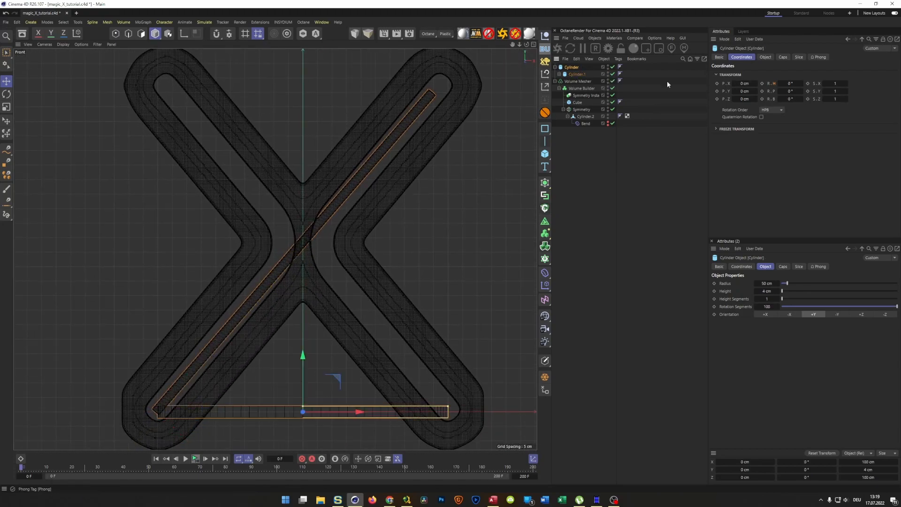
drag(792, 84, 773, 100)
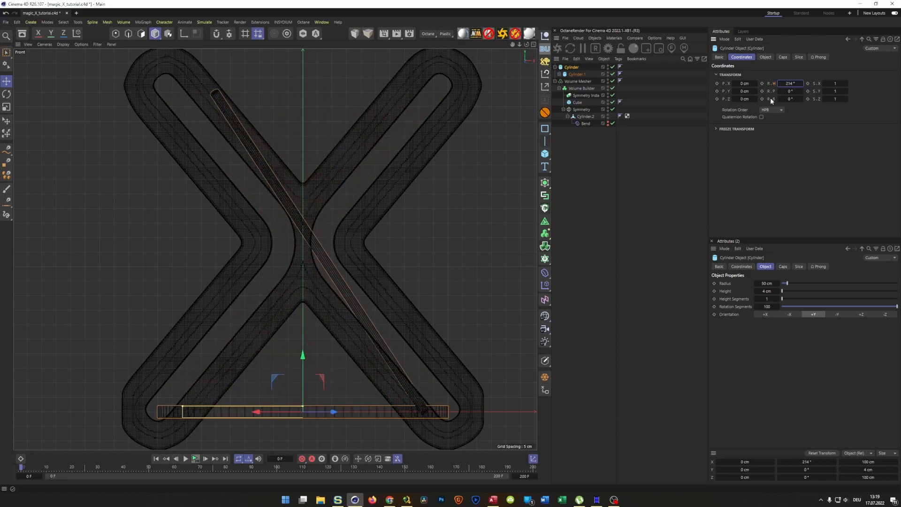
click(794, 82)
text(0)
key(Return)
- Widen the Cube that trims the X frame to about 137.8 cm in X
middle_click(422, 205)
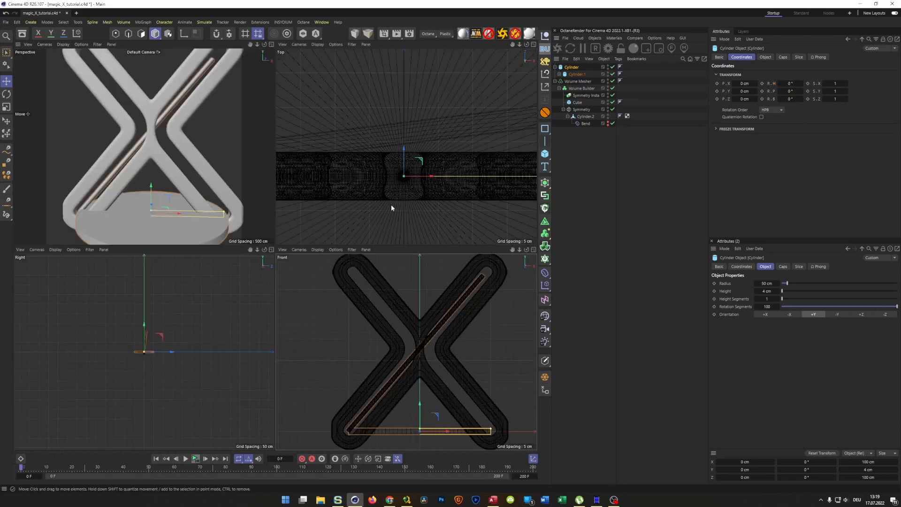
middle_click(190, 169)
alt+middle_drag(256, 241, 240, 270)
alt+right_drag(239, 274, 232, 287)
alt+middle_drag(245, 282, 258, 266)
mouse_move(255, 267)
alt+right_down()
mouse_move(251, 275)
mouse_move(268, 272)
alt+right_up()
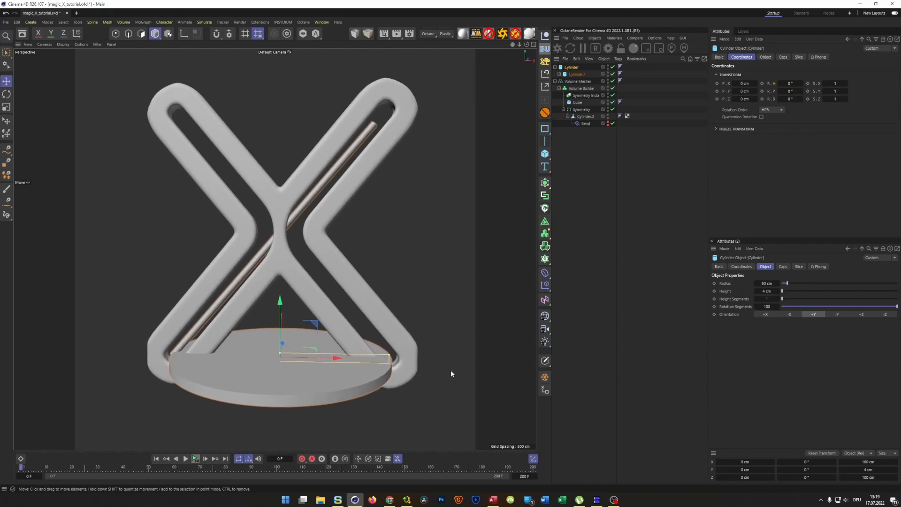
click(577, 102)
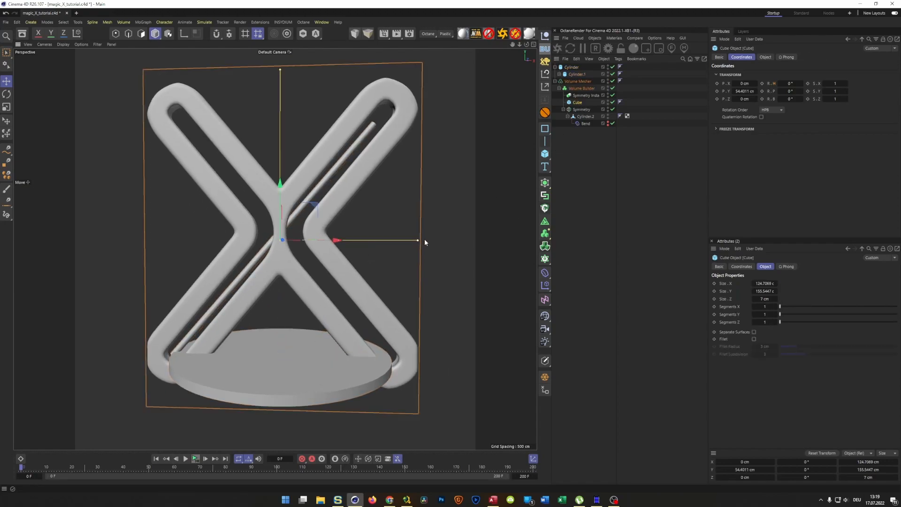
drag(427, 240, 432, 240)
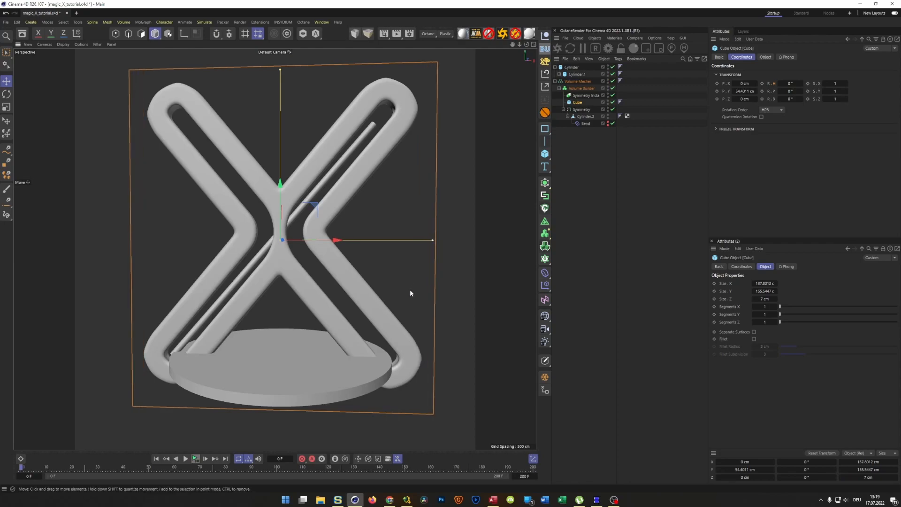
- Enlarge the base disc to a 52 cm radius so its edge fits against the X frame's inner curve
click(277, 364)
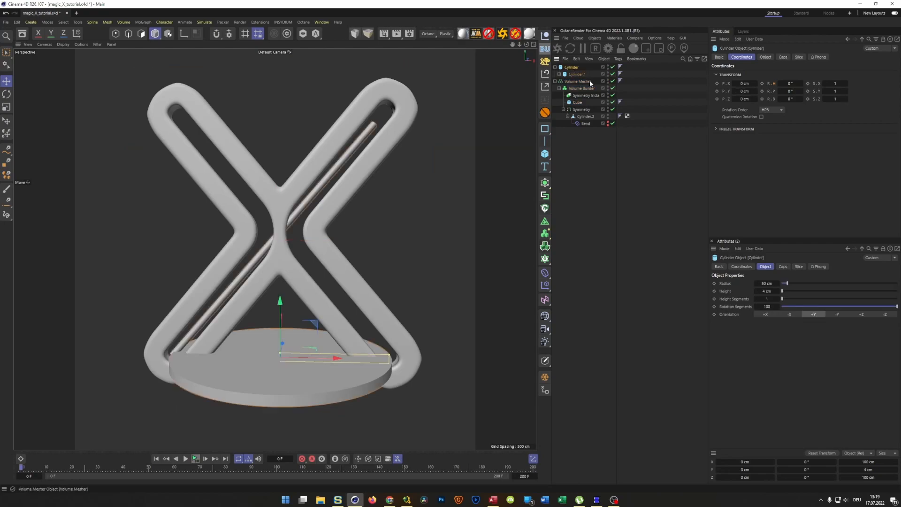
click(766, 58)
drag(766, 74, 769, 74)
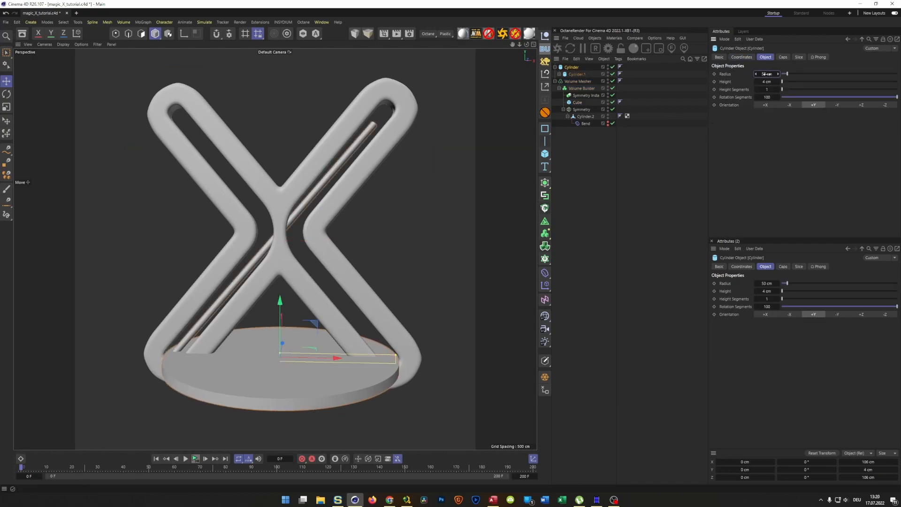
alt+drag(253, 357, 301, 374)
scroll(207, 369, up, 3)
alt+middle_drag(445, 385, 336, 378)
scroll(407, 346, up, 2)
alt+drag(354, 345, 406, 342)
scroll(438, 321, up, 5)
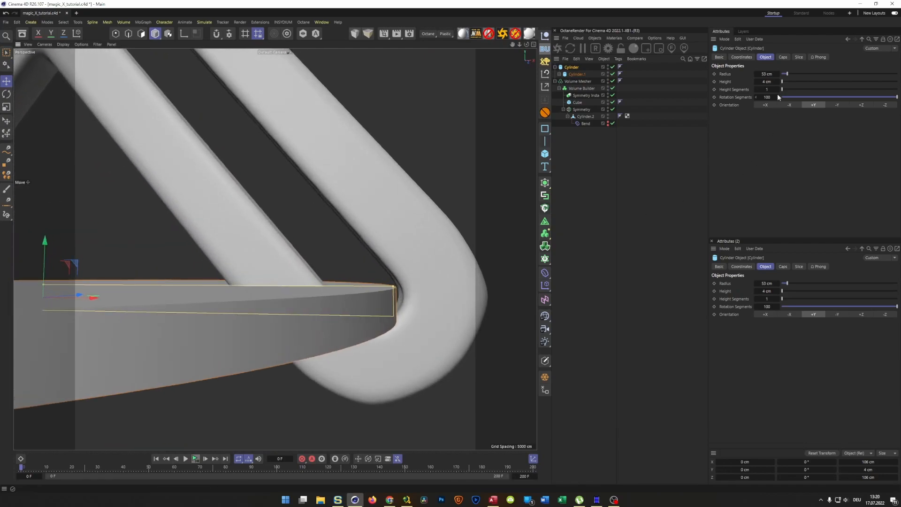
drag(756, 74, 755, 75)
alt+drag(502, 277, 400, 412)
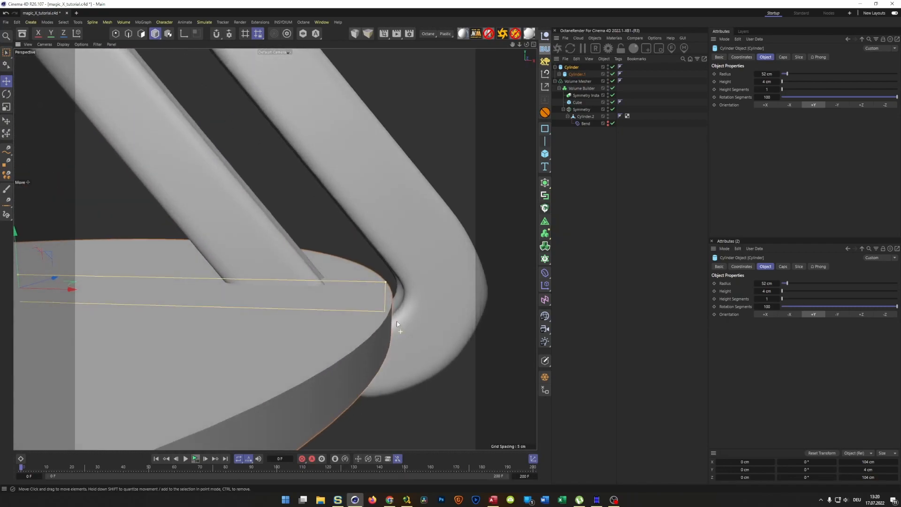
- Duplicate the base disc cylinder at the top level of the hierarchy and delete the copy's child rod
alt+drag(382, 331, 375, 336)
alt+right_drag(376, 336, 338, 354)
alt+drag(338, 354, 419, 347)
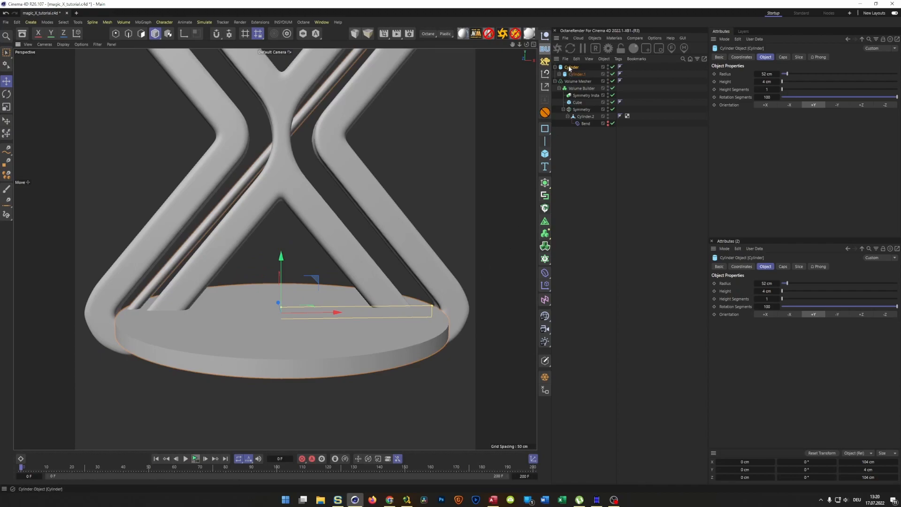
ctrl+drag(571, 70, 583, 206)
click(578, 138)
key(Delete)
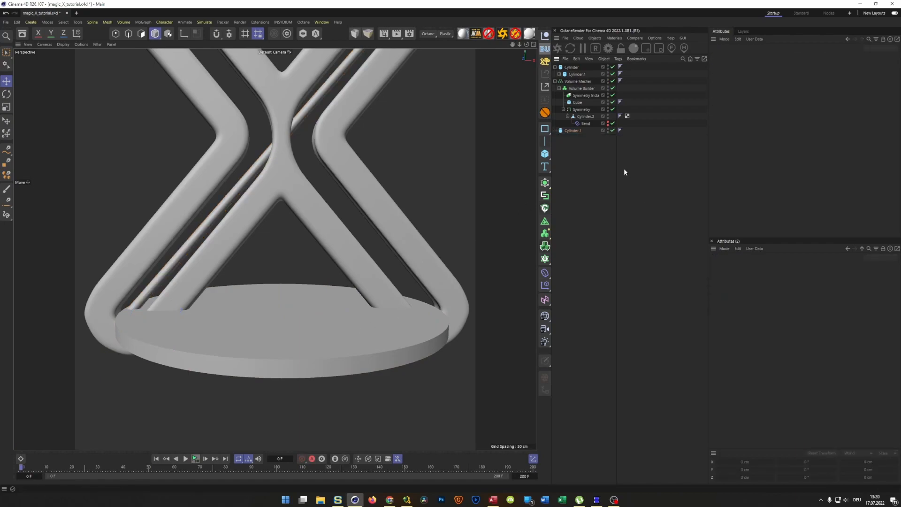
- Put the copied disc into the Volume Builder, order it below SDF Smooth and set its mode to Subtract
click(573, 130)
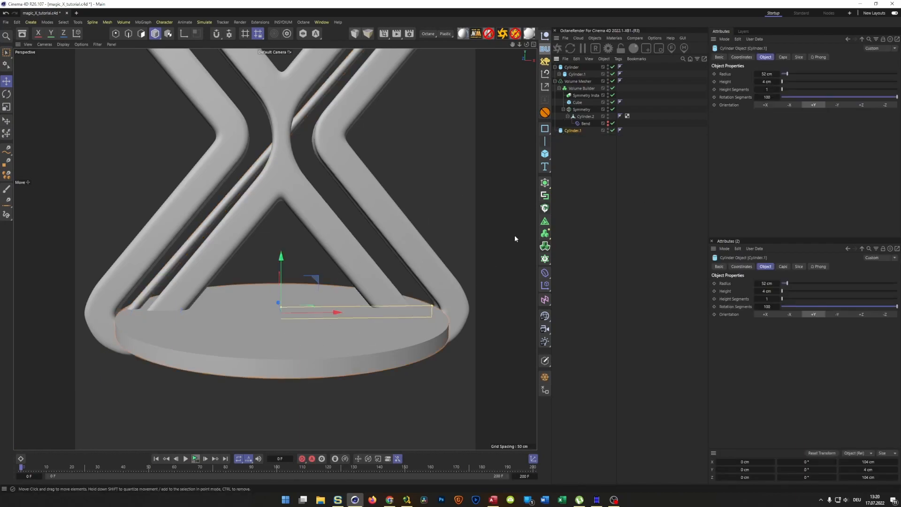
drag(570, 130, 580, 92)
click(581, 88)
drag(743, 101, 741, 114)
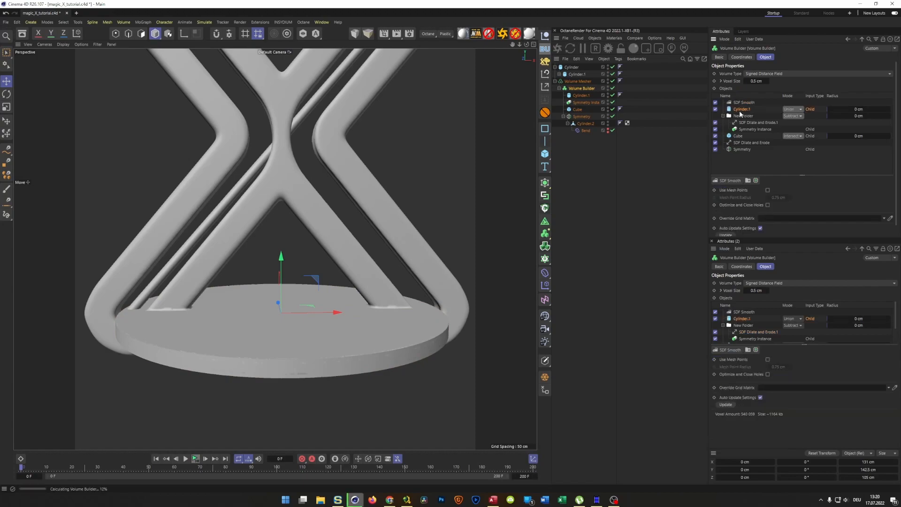
click(792, 109)
click(793, 126)
scroll(397, 305, up, 5)
alt+drag(390, 308, 431, 314)
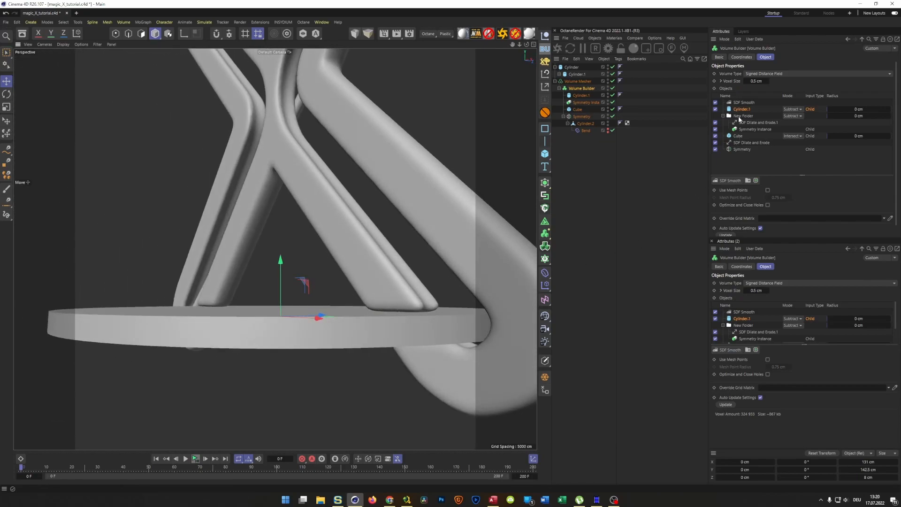
- Set the height of the subtracting disc in the Volume Builder to 5 cm
click(580, 95)
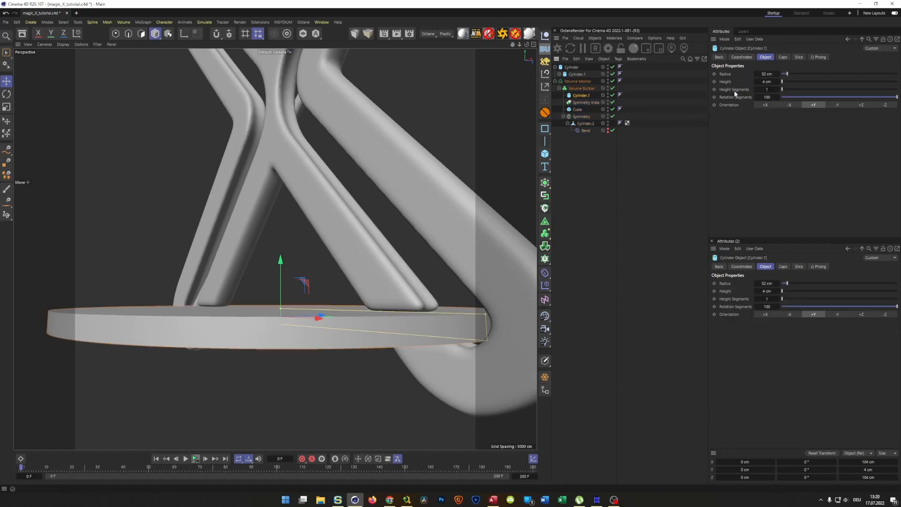
click(767, 83)
text(5)
key(Return)
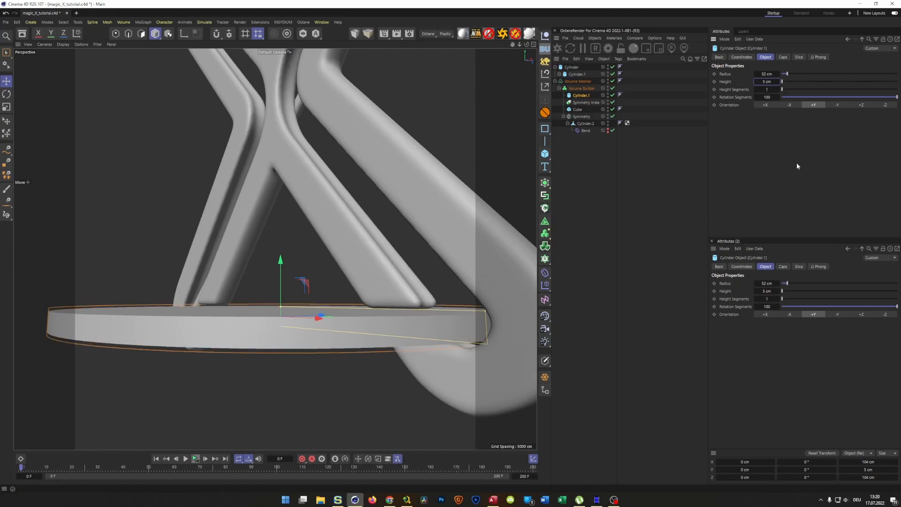
- Examine the clearance between the base disc and the cut X frame up close and from farther away
alt+drag(479, 332, 447, 334)
scroll(488, 341, up, 4)
scroll(483, 333, down, 1)
scroll(482, 333, up, 1)
scroll(442, 336, up, 6)
scroll(443, 340, down, 3)
scroll(430, 348, down, 5)
alt+drag(370, 377, 361, 353)
scroll(362, 354, down, 3)
alt+middle_drag(342, 366, 424, 350)
scroll(350, 349, up, 4)
alt+right_drag(412, 353, 400, 361)
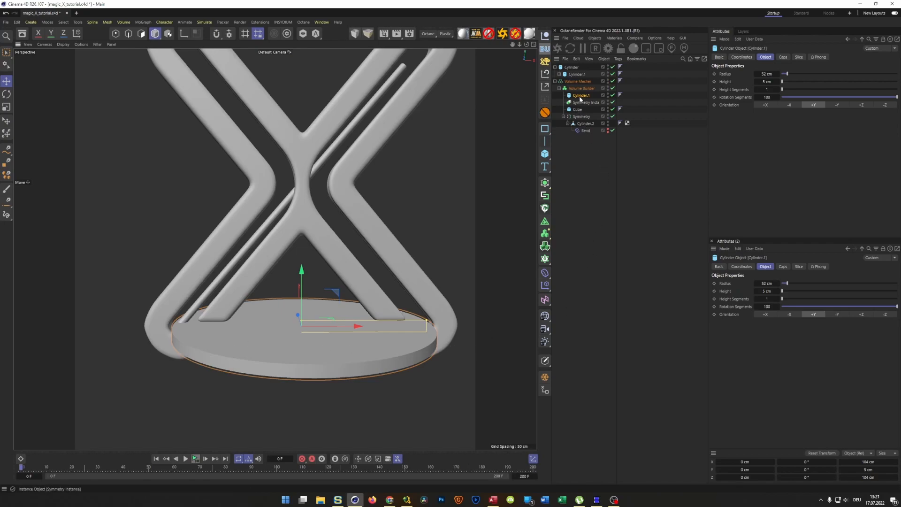
- Duplicate the subtracting disc outside the Volume Builder as a pedestal about 18.1 cm high, centred at about Y -11.6 cm
ctrl+drag(584, 97, 594, 211)
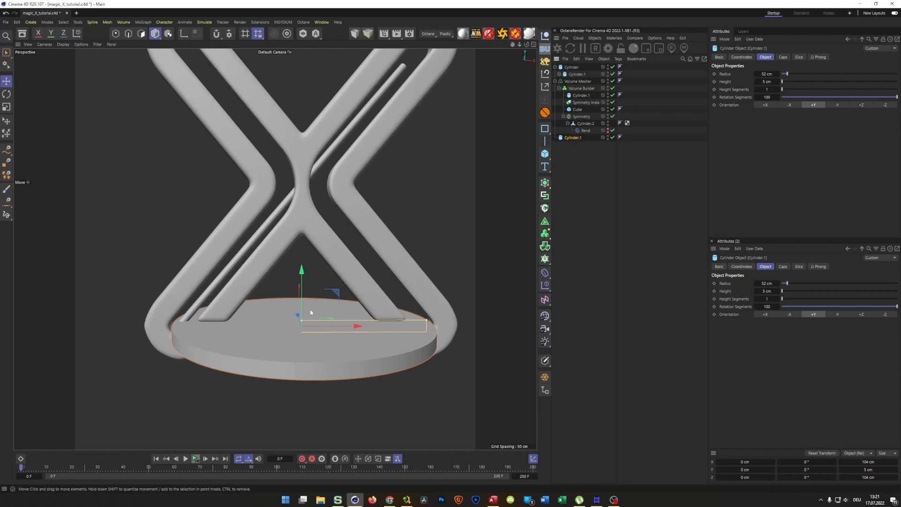
alt+drag(311, 312, 290, 270)
drag(290, 320, 296, 303)
drag(291, 266, 292, 262)
- Widen the pedestal cylinder to a radius of about 63.9 cm, level with the X frame's outer edge
drag(414, 301, 436, 302)
alt+middle_drag(435, 302, 362, 325)
alt+drag(362, 326, 404, 332)
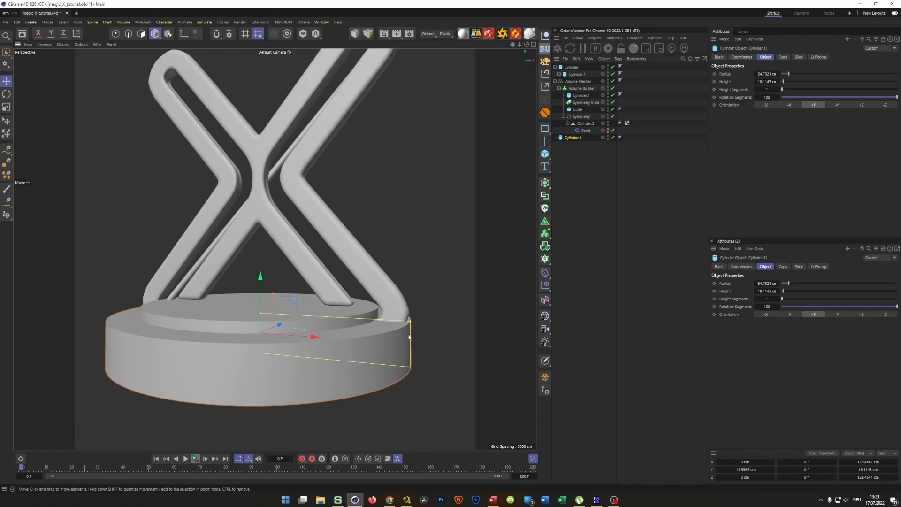
alt+right_drag(410, 334, 443, 317)
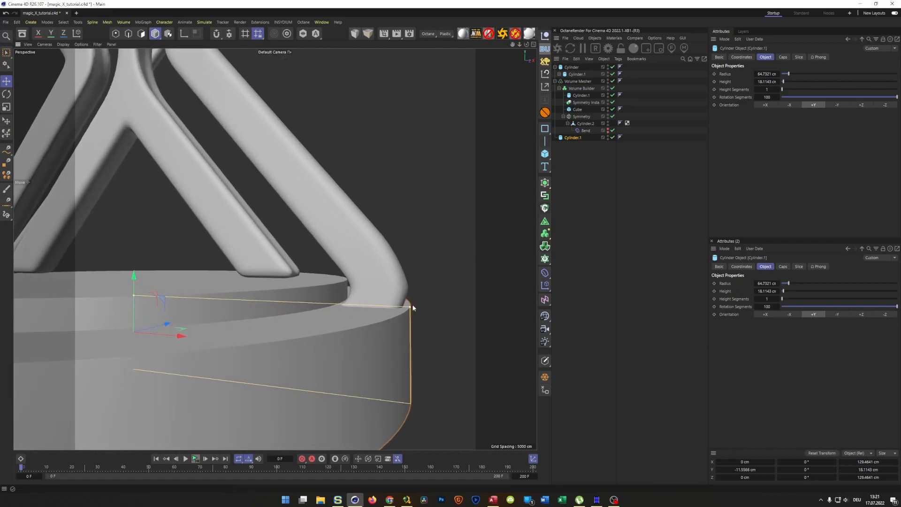
drag(411, 309, 408, 309)
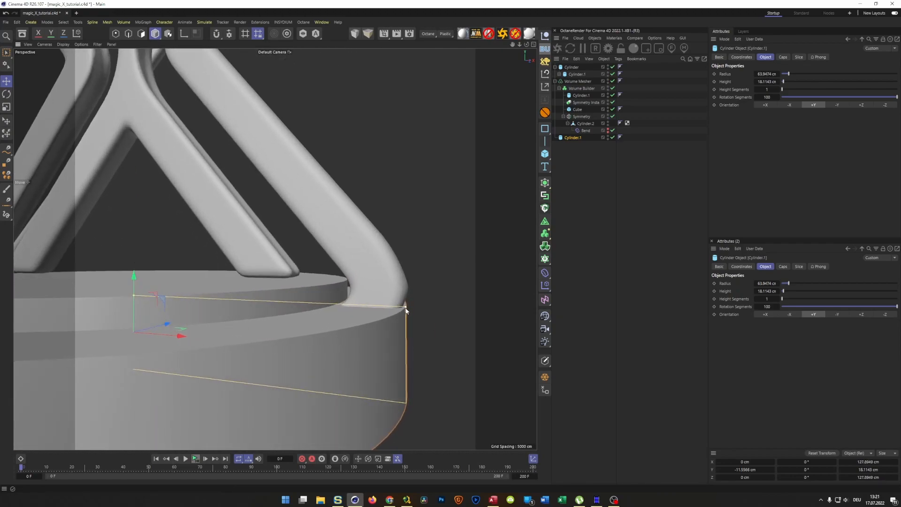
scroll(330, 322, down, 6)
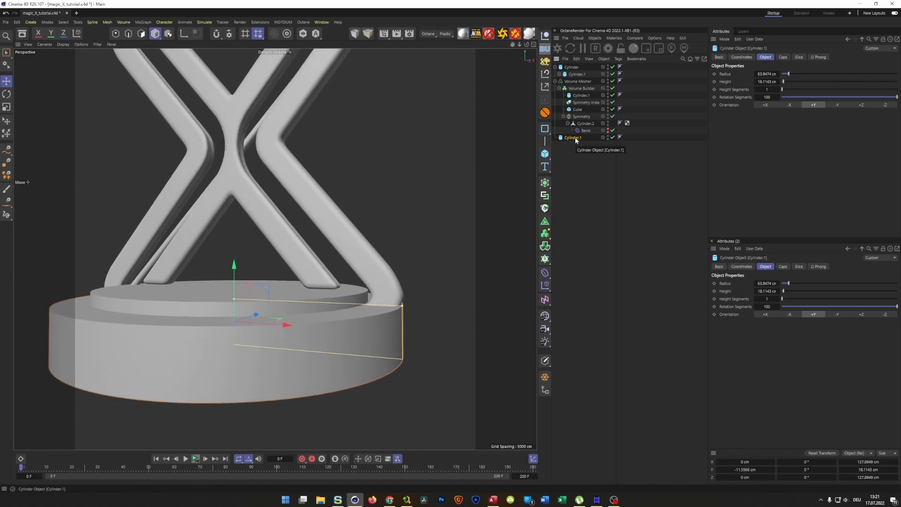
- Move the pedestal cylinder into the Volume Builder and rename it Cylinder.bigger
drag(575, 139, 582, 98)
double_click(582, 95)
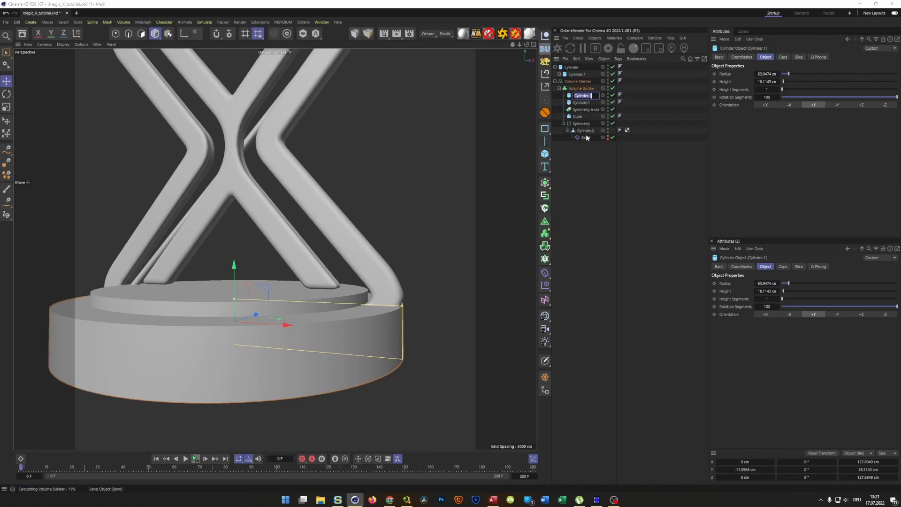
text(bigger)
key(Return)
- Order Cylinder.bigger below SDF Smooth in the Volume Builder's list so smoothing affects it, and inspect the blended pedestal
click(584, 88)
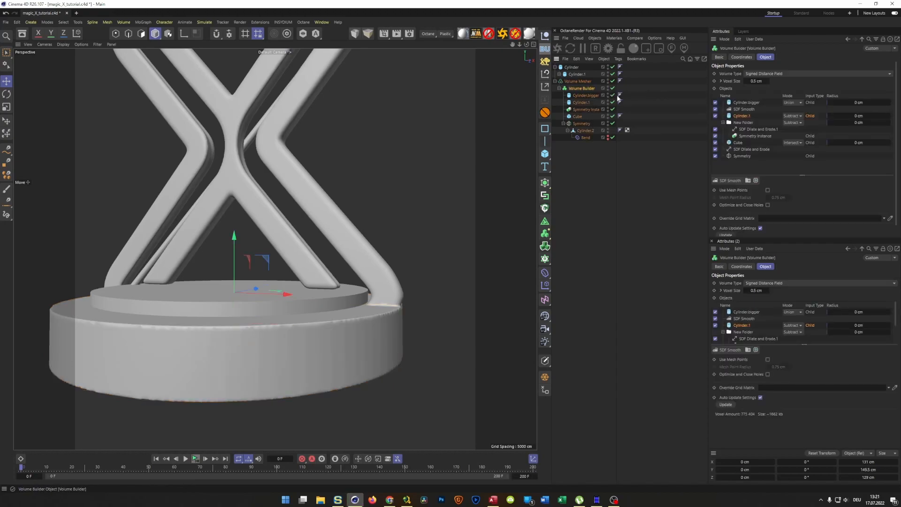
drag(736, 104, 748, 111)
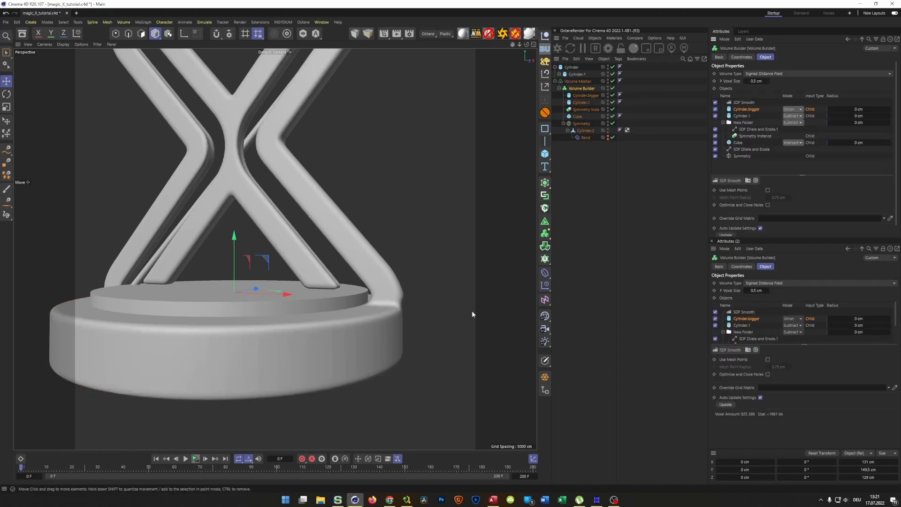
scroll(427, 302, up, 10)
alt+drag(428, 304, 386, 294)
scroll(306, 327, down, 10)
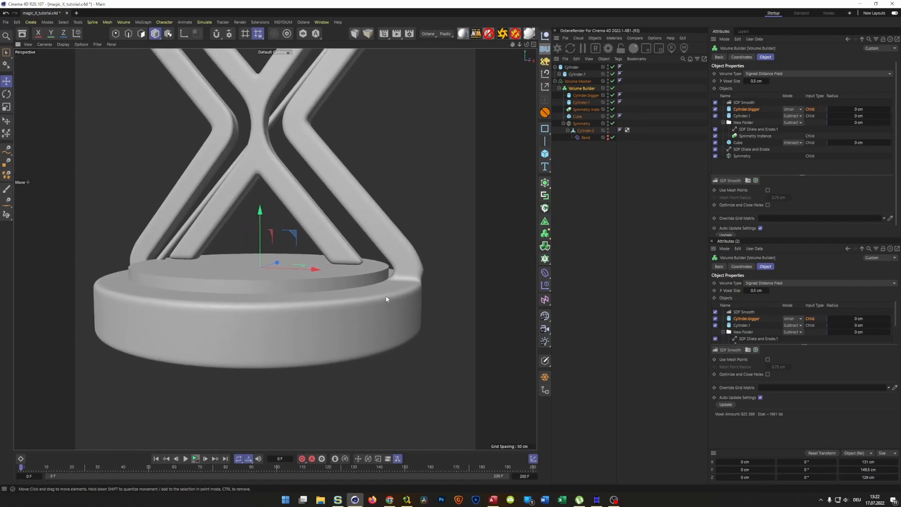
- Lower Cylinder.bigger to about Y -12.2 cm and check in the front view where it meets the X frame's feet
click(586, 95)
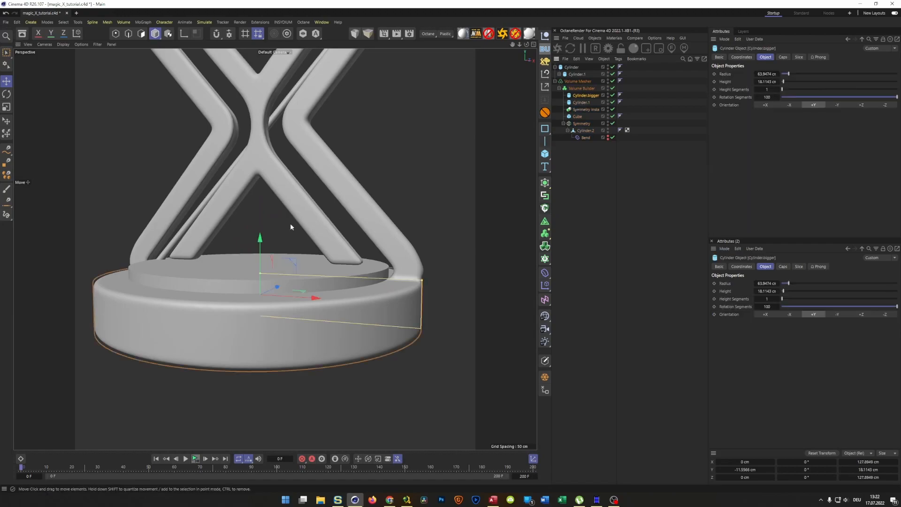
drag(261, 237, 322, 330)
key(F5)
middle_click(385, 374)
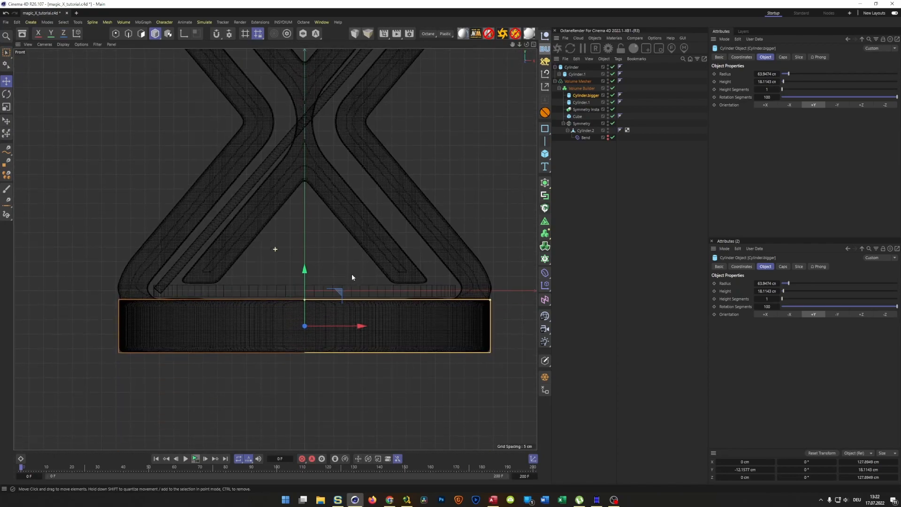
scroll(345, 268, up, 5)
middle_drag(349, 255, 194, 265)
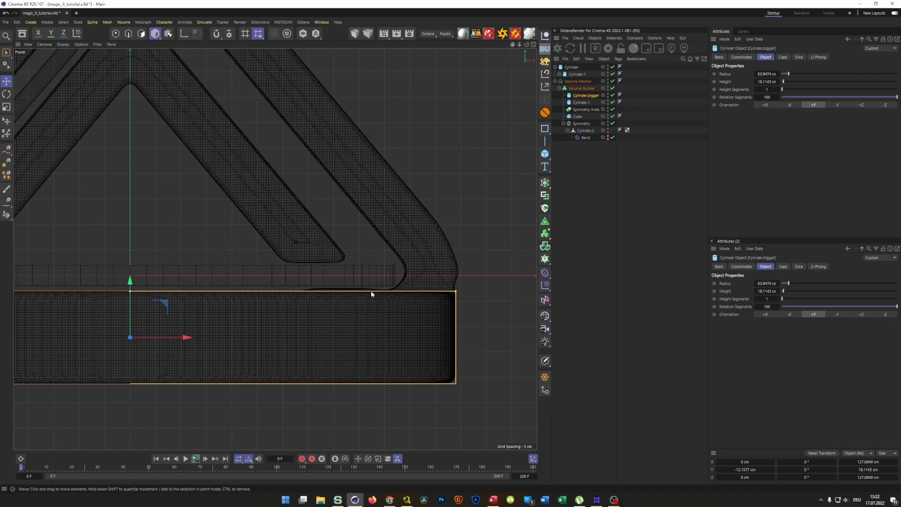
scroll(413, 277, up, 5)
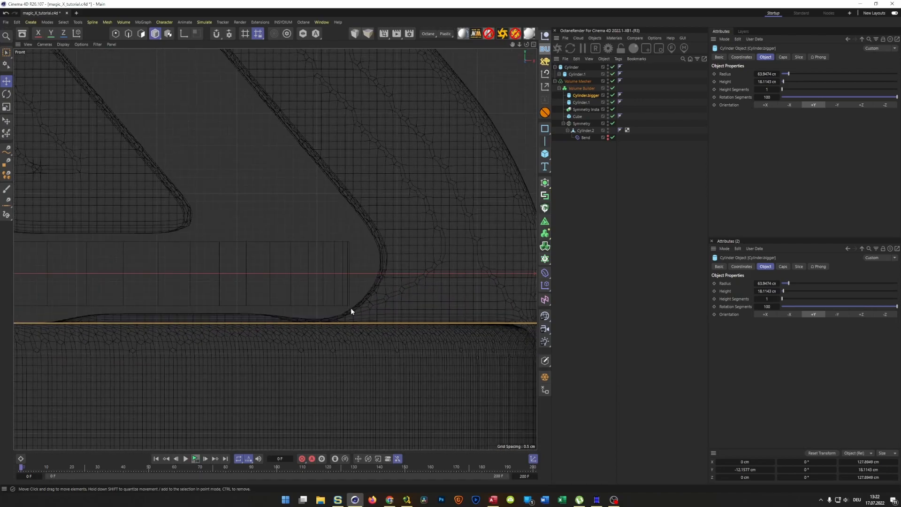
scroll(350, 308, down, 5)
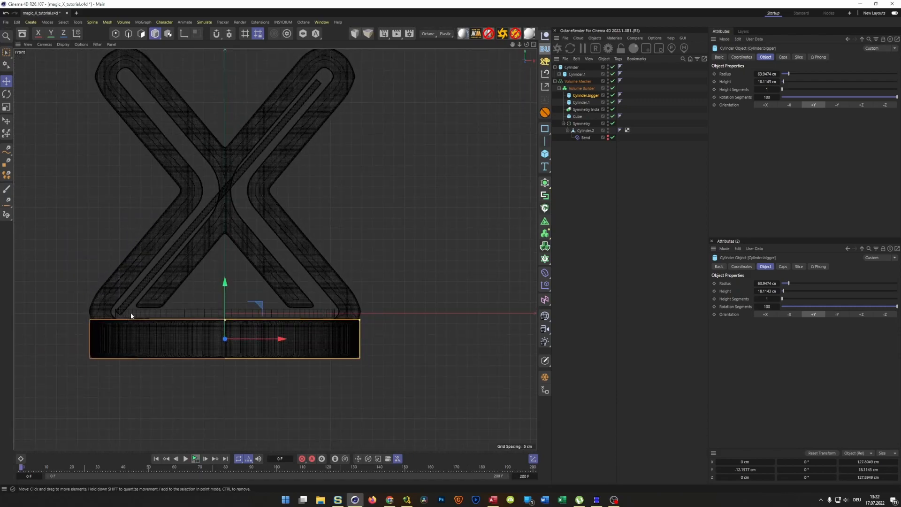
- Return to the perspective view of the whole sculpture and save the project
middle_click(245, 316)
middle_click(167, 224)
alt+middle_drag(243, 272, 257, 333)
alt+drag(257, 332, 229, 344)
key(ctrl+s)
mouse_move(328, 344)
alt+mouse_down()
mouse_move(356, 347)
mouse_move(339, 352)
alt+mouse_up()
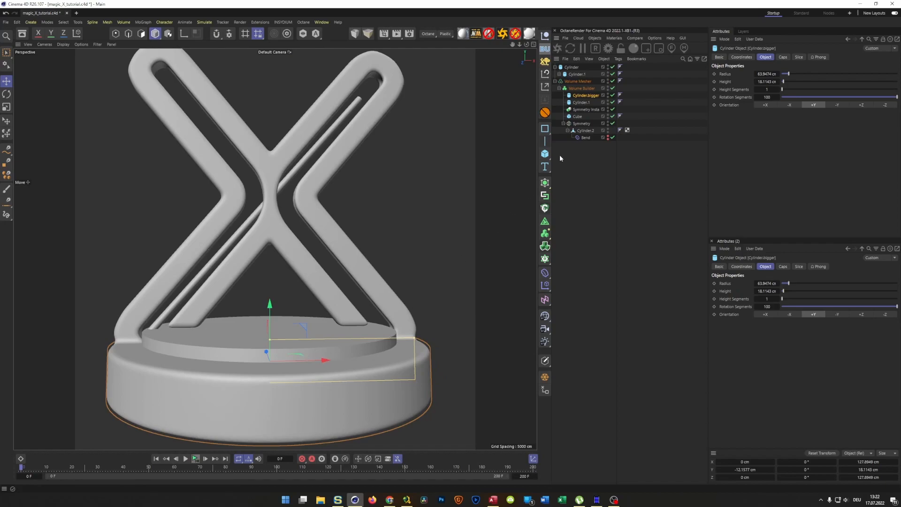
click(569, 67)
ctrl+drag(569, 68, 574, 203)
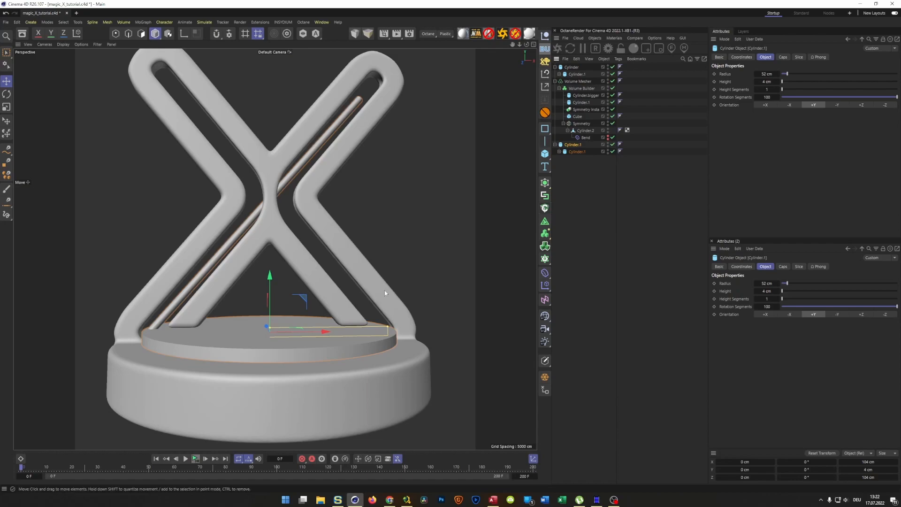
alt+drag(261, 322, 367, 268)
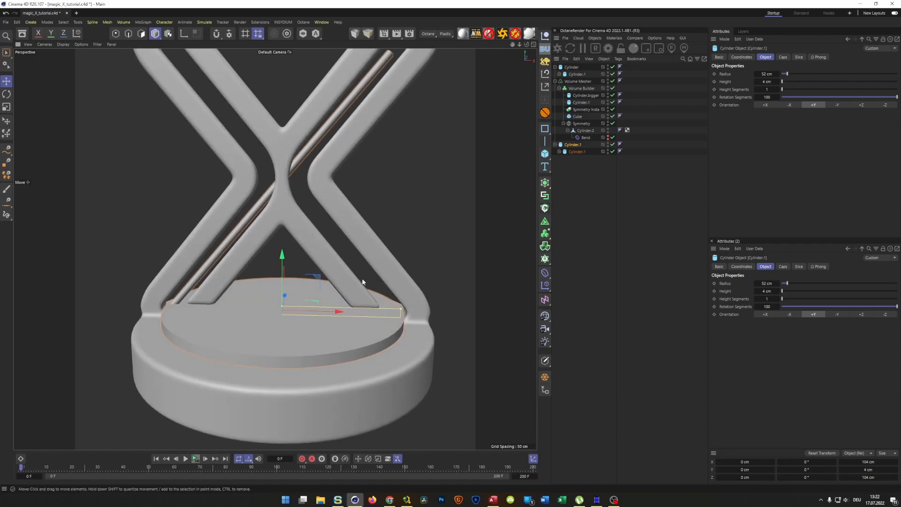
alt+click(608, 145)
alt+click(608, 145)
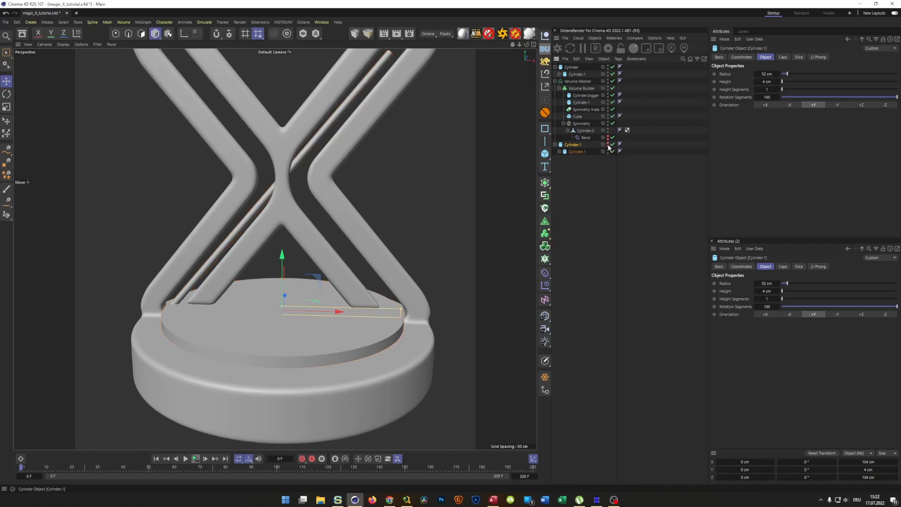
click(555, 145)
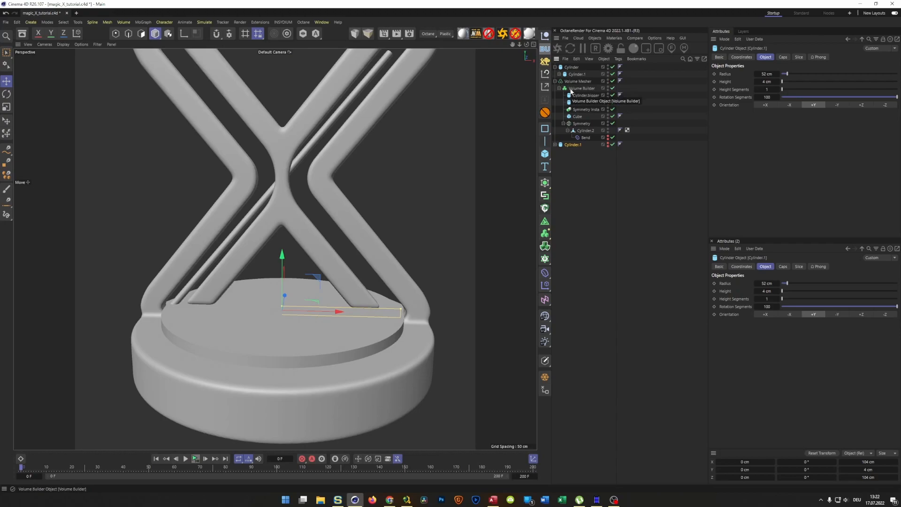
click(555, 145)
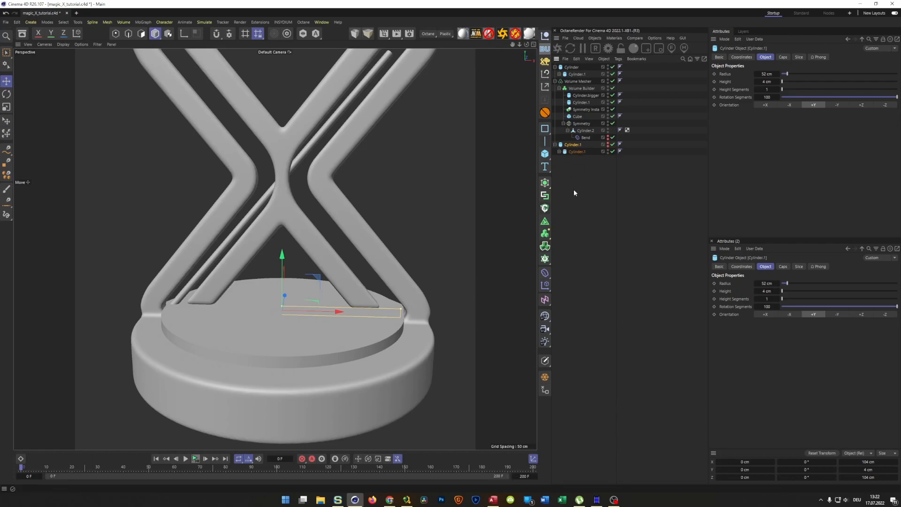
key(Delete)
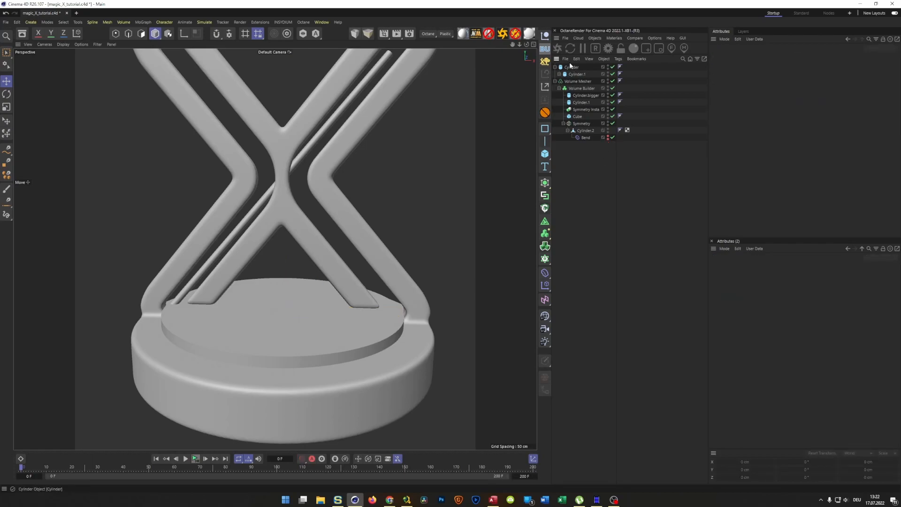
- Move the disc Cylinder with its child rod below the Volume Mesher hierarchy and hide the disc to expose the pedestal recess
click(566, 72)
drag(568, 70, 577, 141)
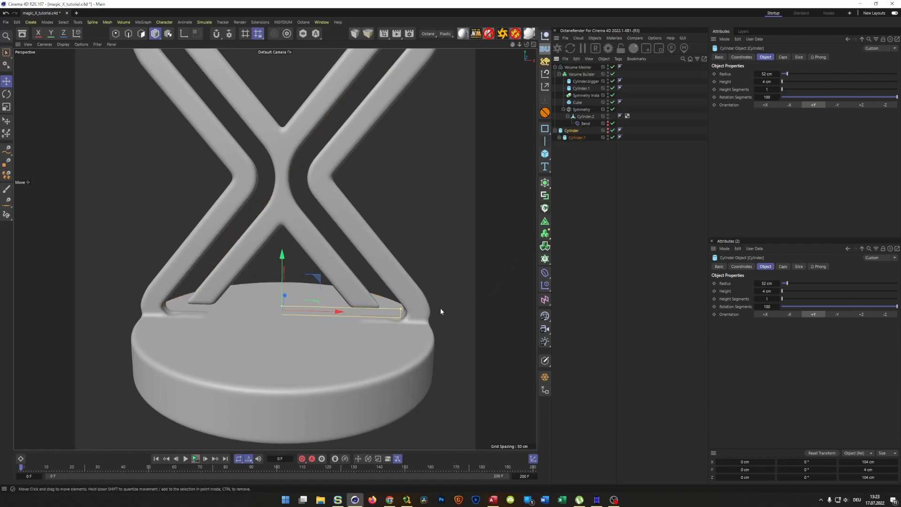
scroll(404, 316, up, 10)
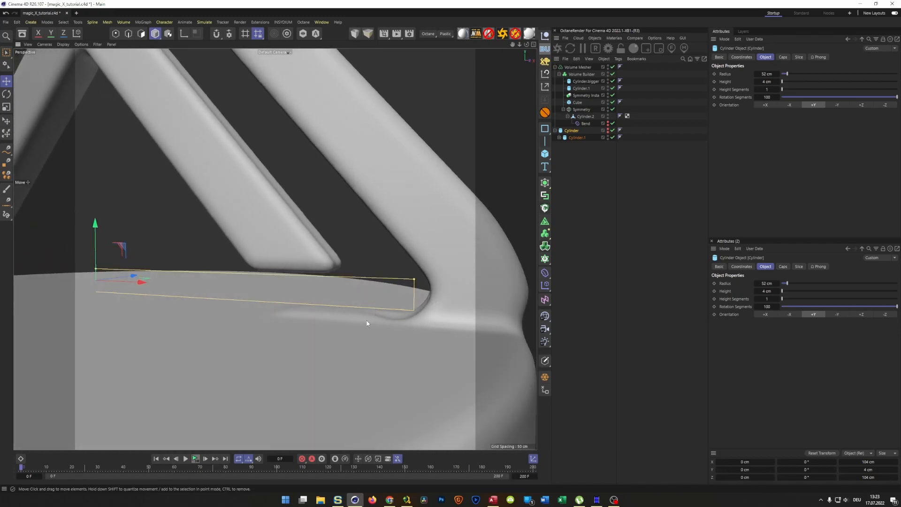
alt+drag(366, 319, 374, 325)
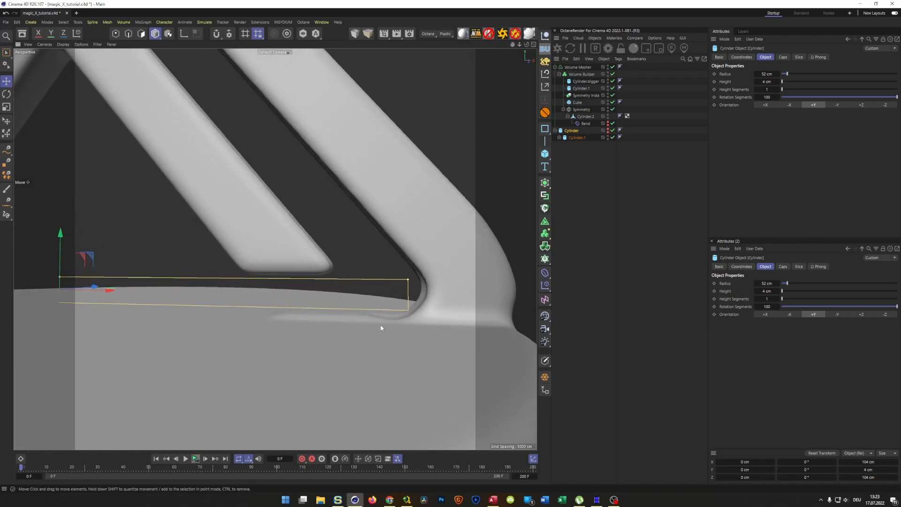
- Set the height of the subtracting Cylinder.1 in the Volume Builder to 6 cm
click(580, 89)
alt+drag(448, 245, 444, 283)
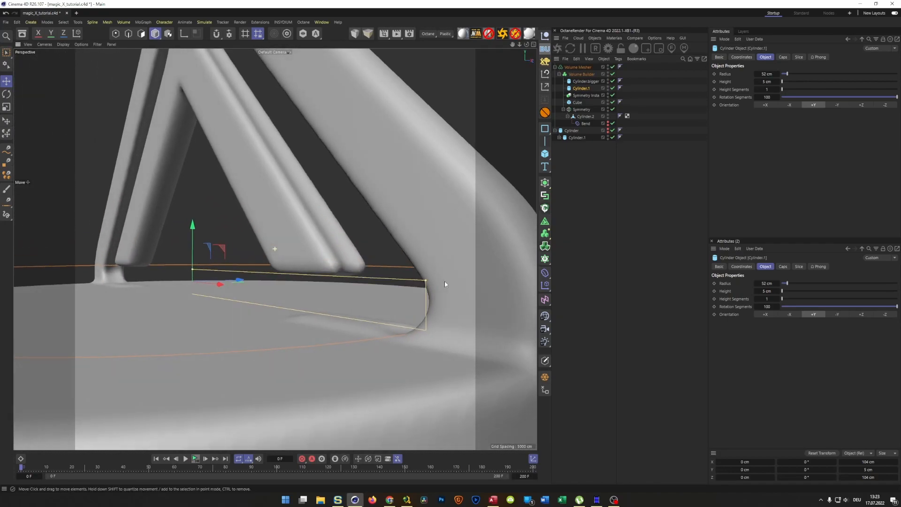
alt+drag(240, 280, 216, 271)
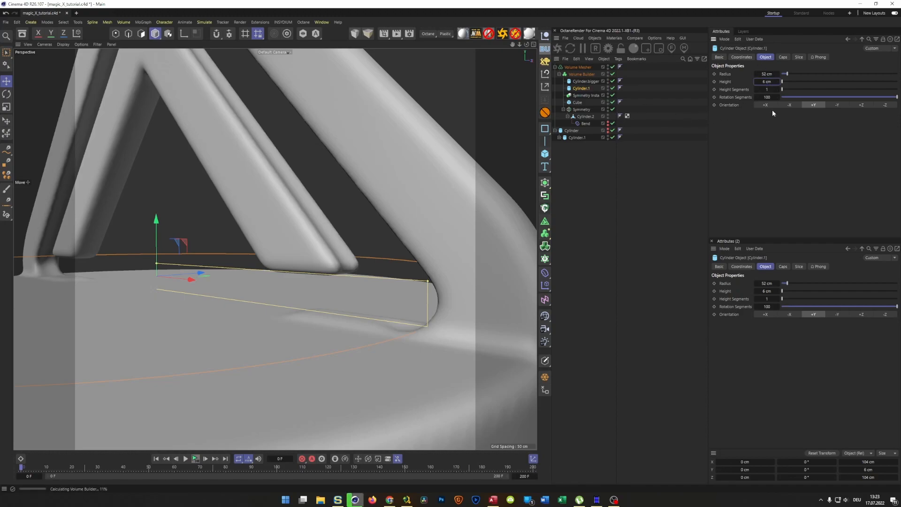
key(Return)
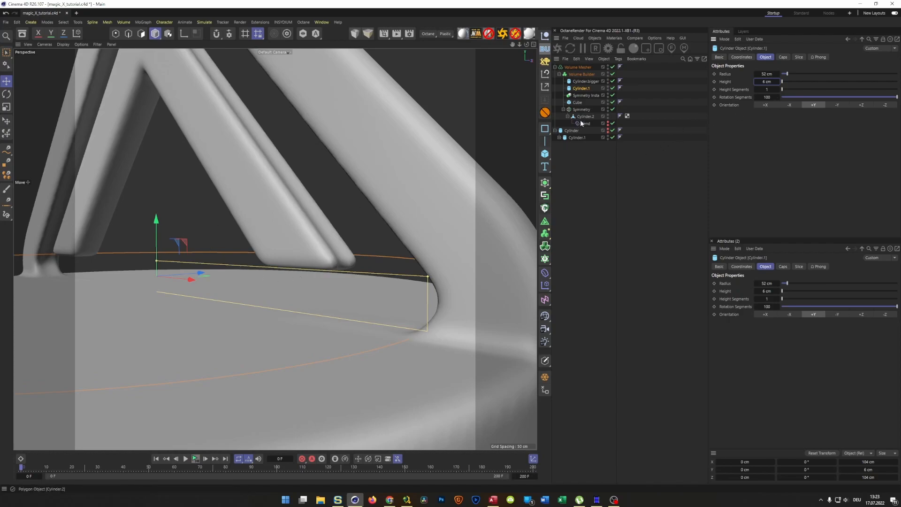
- Show the disc again and inspect its clearance to the pedestal and the X frame's feet
alt+click(608, 132)
alt+drag(371, 283, 327, 267)
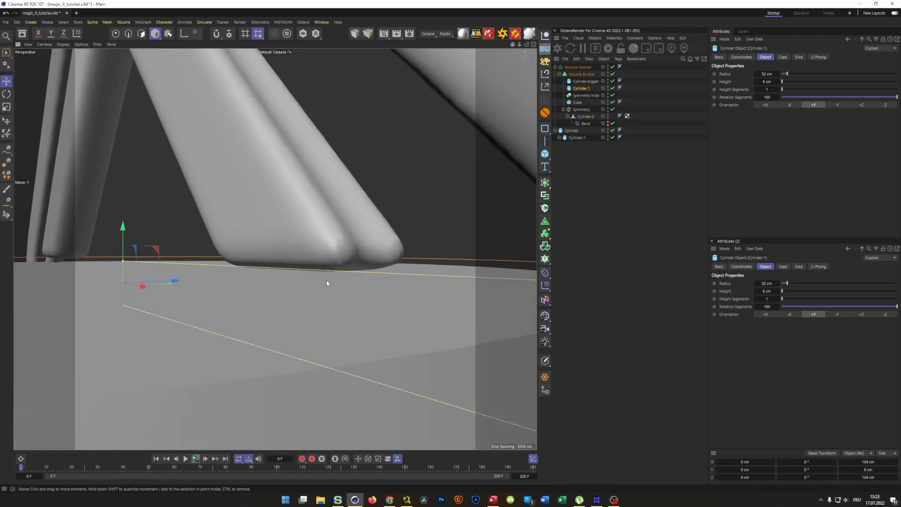
alt+right_drag(329, 281, 285, 294)
alt+drag(286, 295, 271, 277)
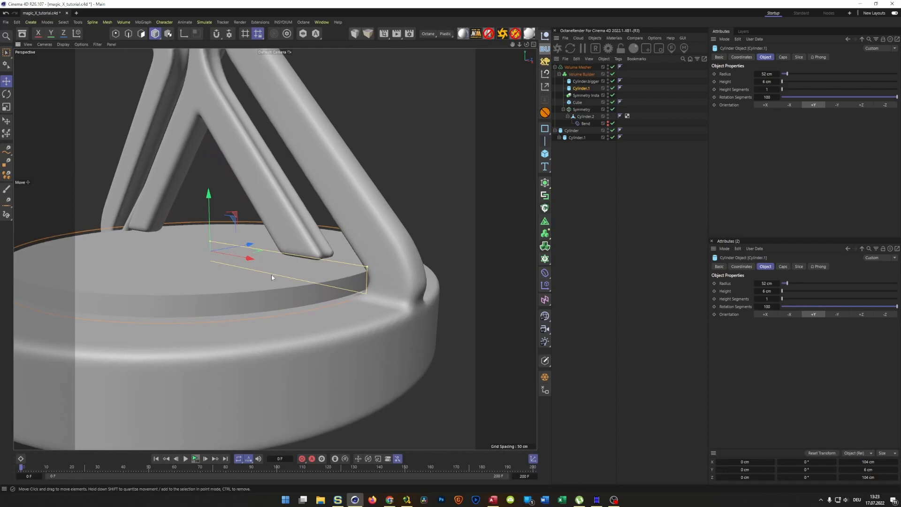
- Switch the perspective view to shading with lines to examine the volume mesh's polygons
key(n)
key(b)
mouse_move(281, 259)
alt+right_down()
mouse_move(386, 258)
mouse_move(386, 279)
mouse_move(325, 304)
alt+right_up()
alt+drag(325, 304, 329, 286)
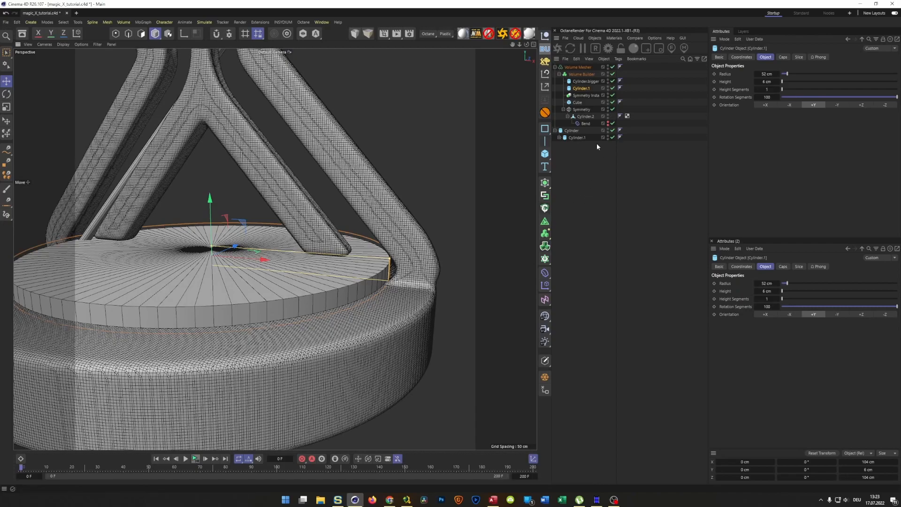
- Hide the disc with its rod and frame the complete X frame and pedestal mesh
alt+click(608, 132)
alt+click(608, 132)
alt+right_drag(352, 300, 291, 345)
alt+middle_drag(291, 342, 290, 318)
alt+right_drag(291, 317, 307, 306)
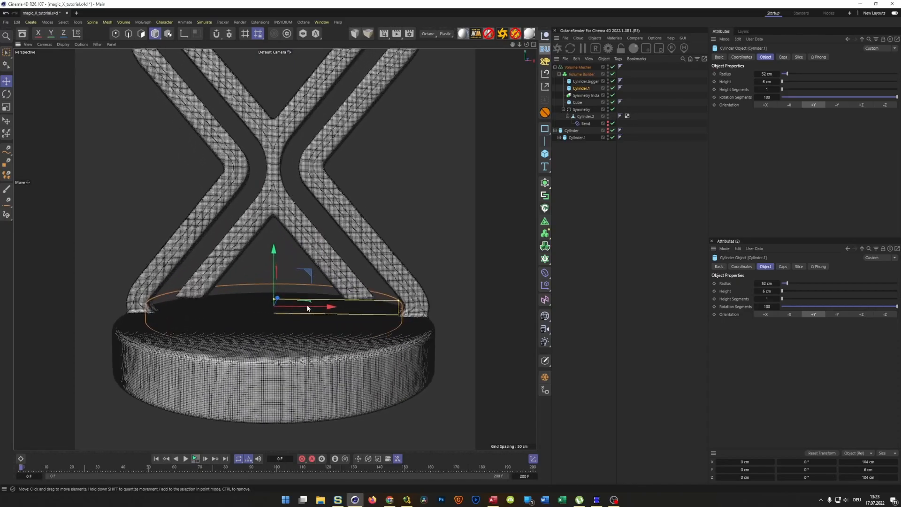
alt+middle_drag(307, 305, 298, 325)
alt+right_drag(297, 326, 287, 331)
alt+drag(288, 333, 303, 330)
alt+right_drag(303, 330, 307, 329)
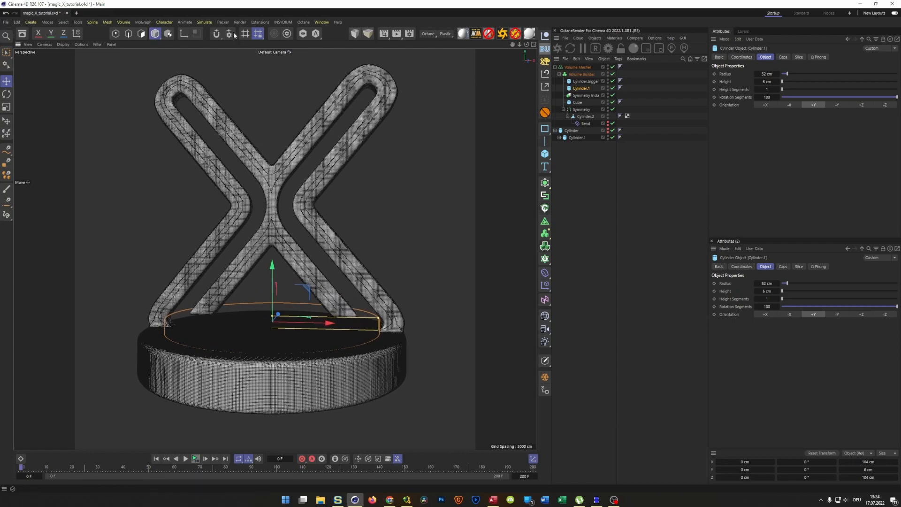
click(260, 22)
mouse_move(273, 22)
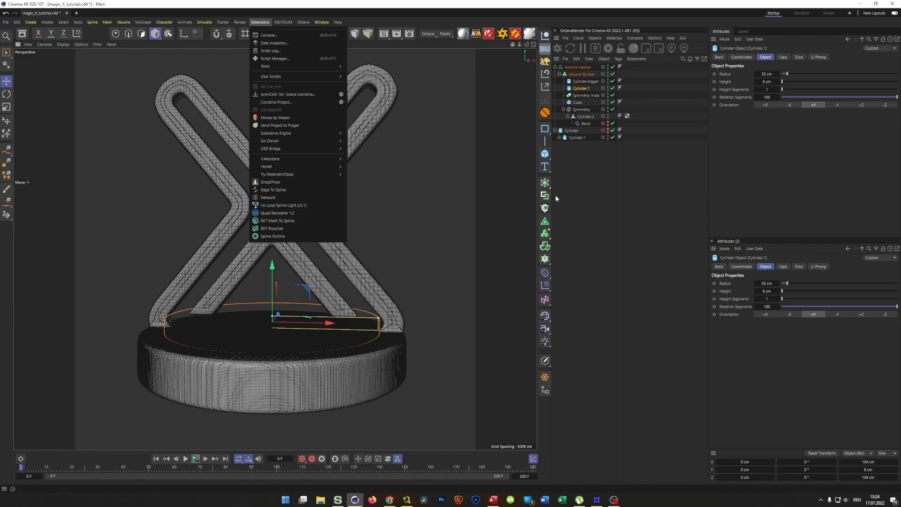
click(549, 16)
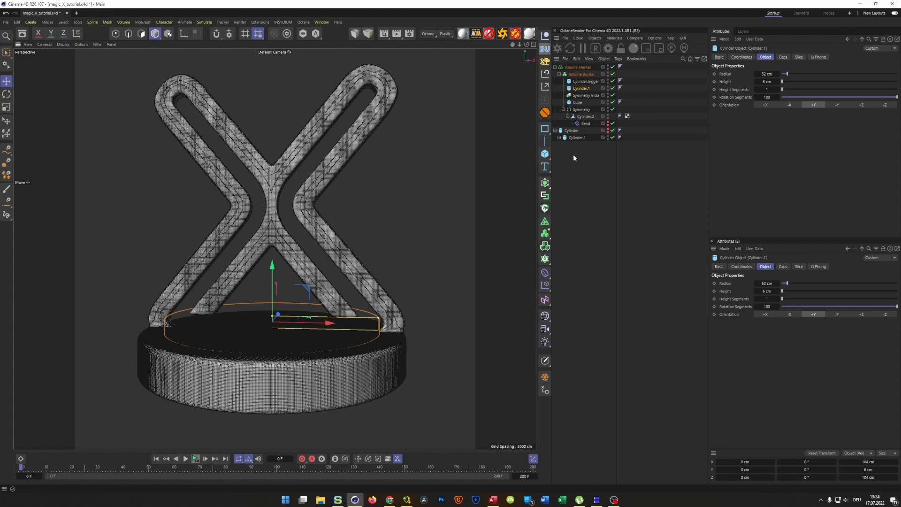
- Add a Remesh generator as the parent of the Volume Mesher
scroll(369, 284, up, 2)
scroll(359, 272, up, 3)
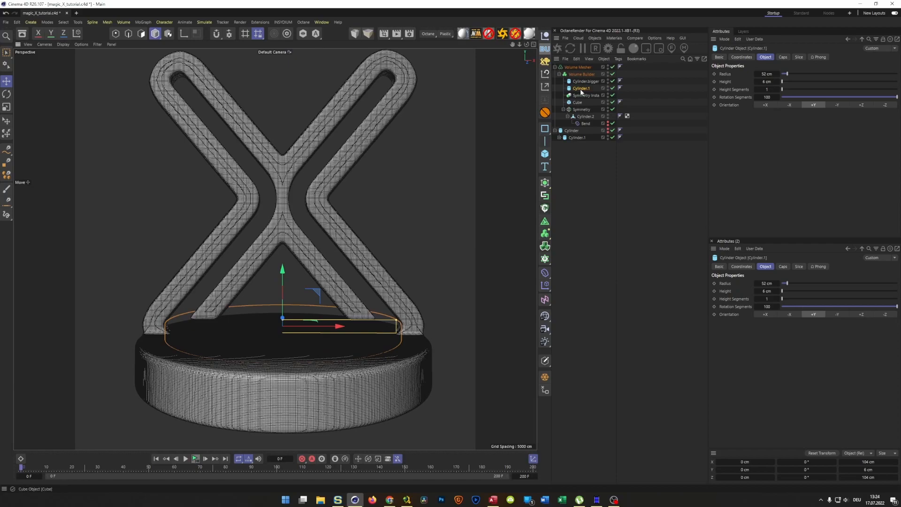
click(572, 67)
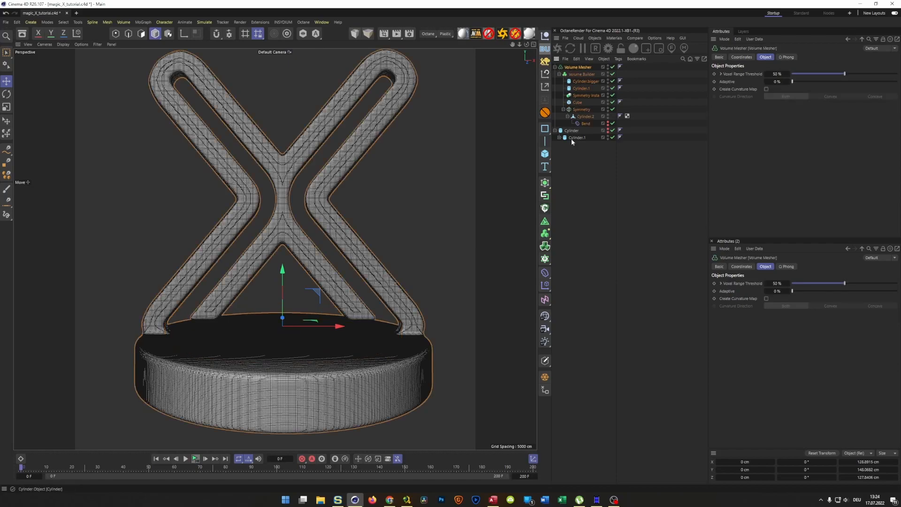
alt+click(544, 221)
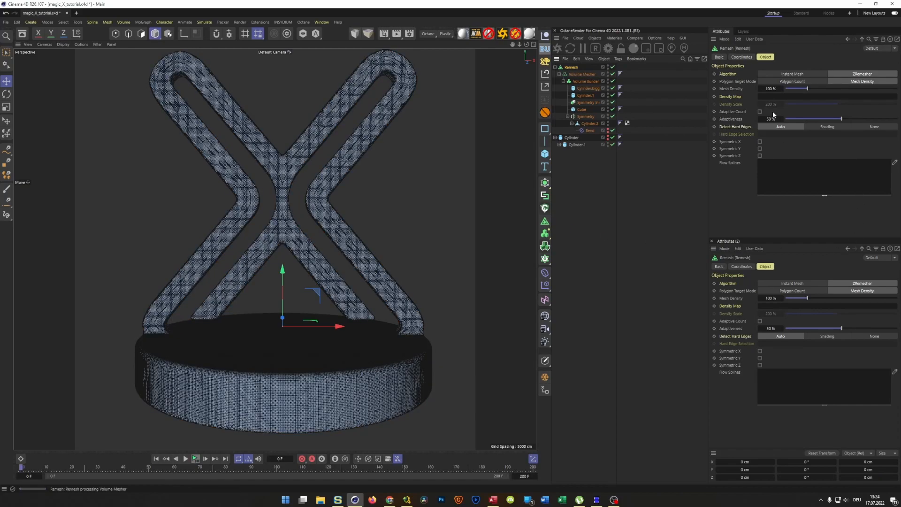
- Set the Remesh mesh density to 10 % and enable symmetry in X and Z
click(772, 89)
text(10)
key(Return)
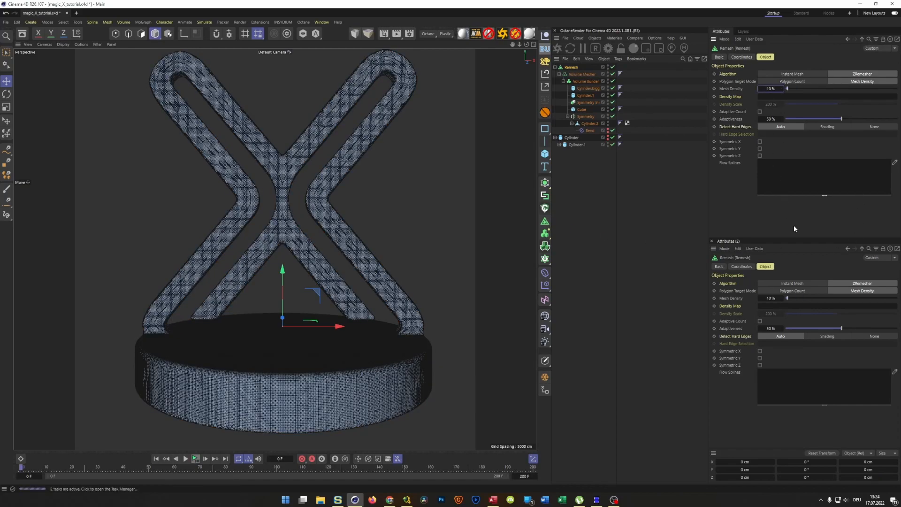
click(759, 142)
click(759, 155)
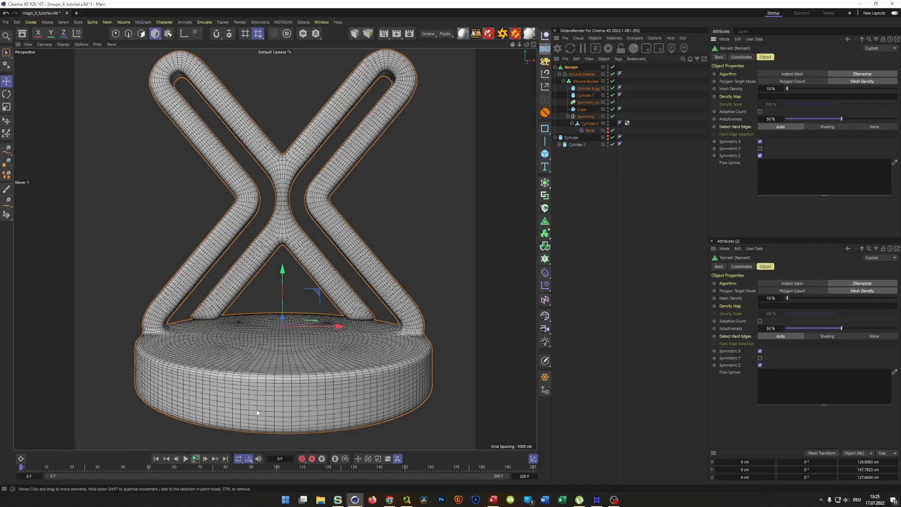
- Inspect the remeshed X frame and pedestal, and reduce the Remesh mesh density to 5 %
mouse_move(303, 336)
alt+mouse_down()
mouse_move(378, 359)
mouse_move(300, 345)
alt+mouse_up()
alt+right_drag(300, 346, 259, 346)
alt+right_drag(262, 213, 301, 275)
alt+drag(301, 275, 330, 306)
alt+middle_drag(330, 306, 320, 289)
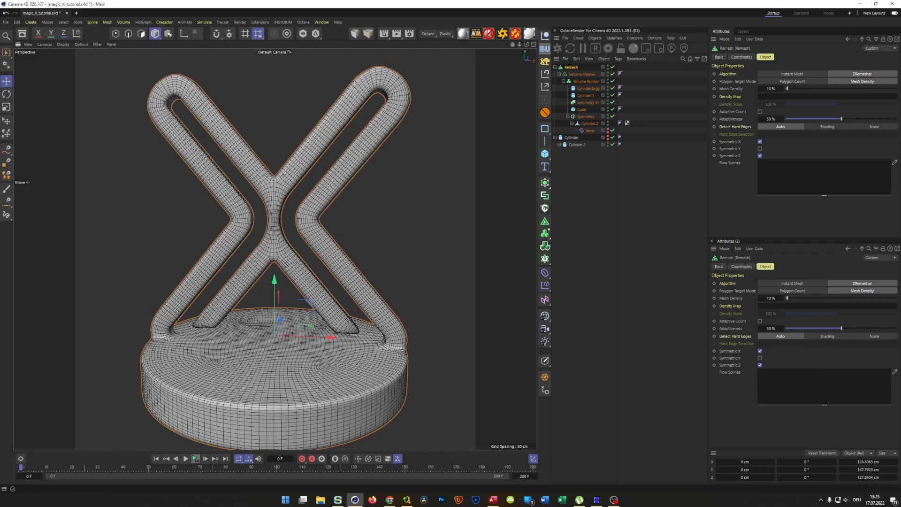
click(770, 89)
text(5)
key(Return)
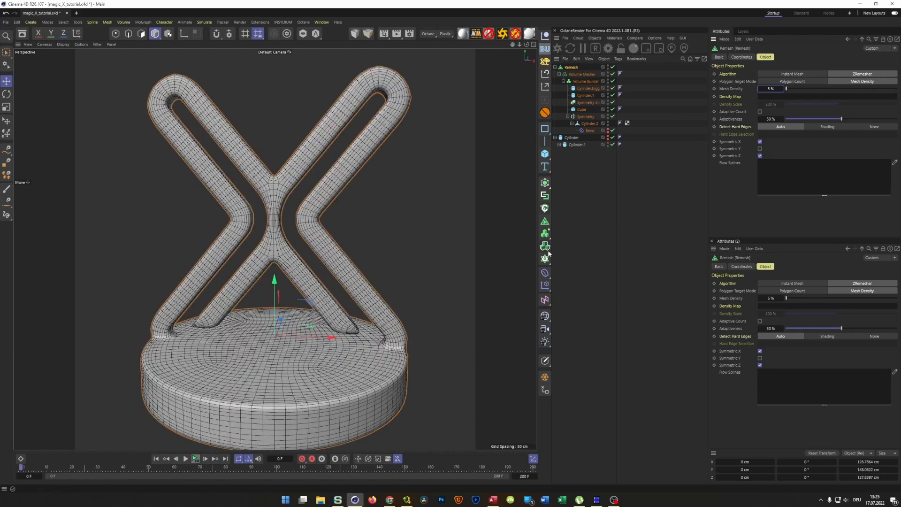
- Create a polygon copy of the Remesh generator's current state for the X frame and pedestal, and rename it Remesh_X
scroll(412, 312, up, 10)
alt+drag(370, 342, 346, 336)
scroll(346, 336, down, 6)
alt+drag(317, 263, 279, 293)
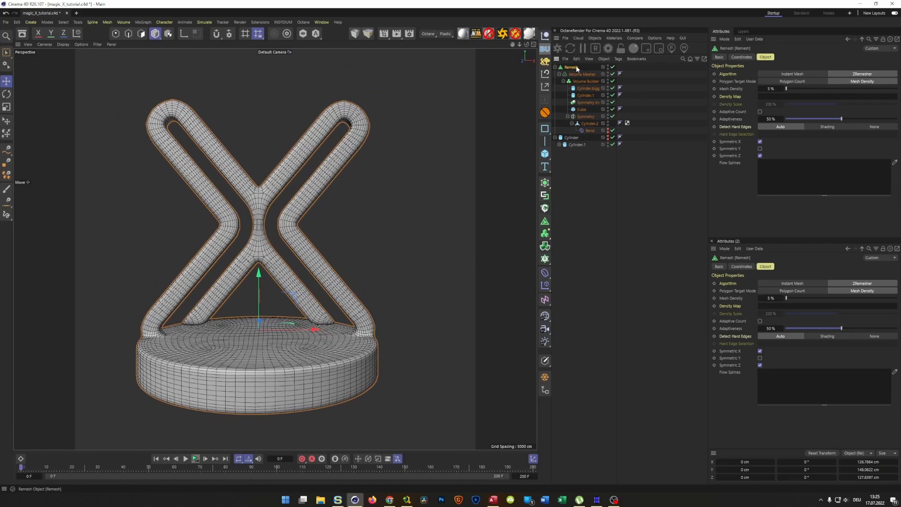
click(545, 376)
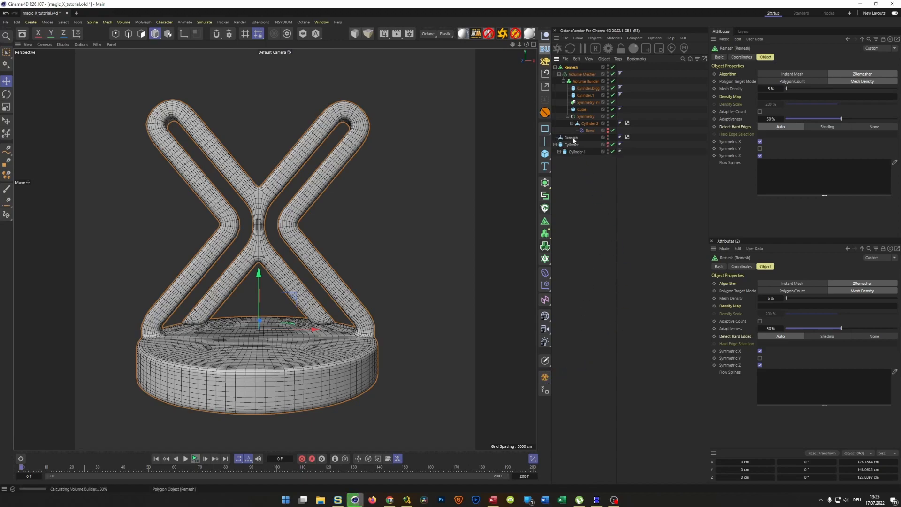
double_click(573, 138)
key(Right)
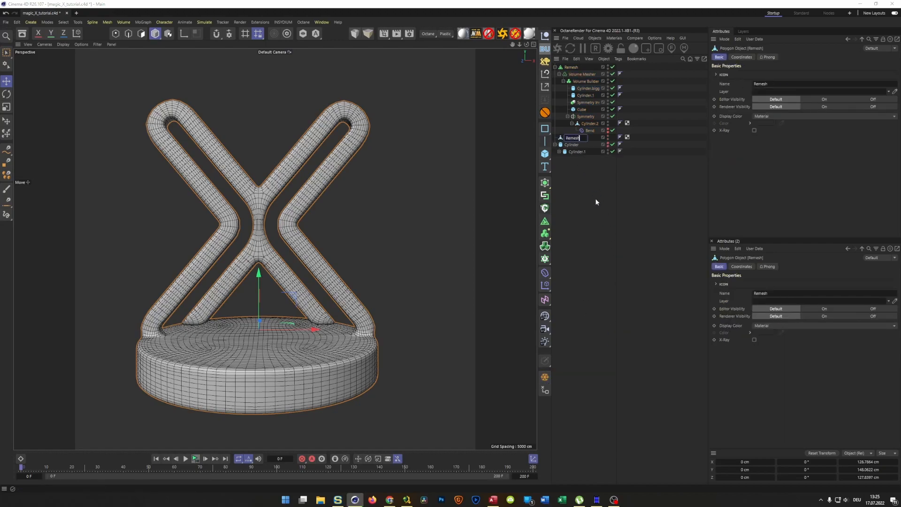
text(_X)
key(Return)
- Hide the original Remesh generator and store its hierarchy under a null named Backup
drag(611, 66, 611, 80)
click(554, 67)
click(545, 49)
drag(578, 70, 577, 67)
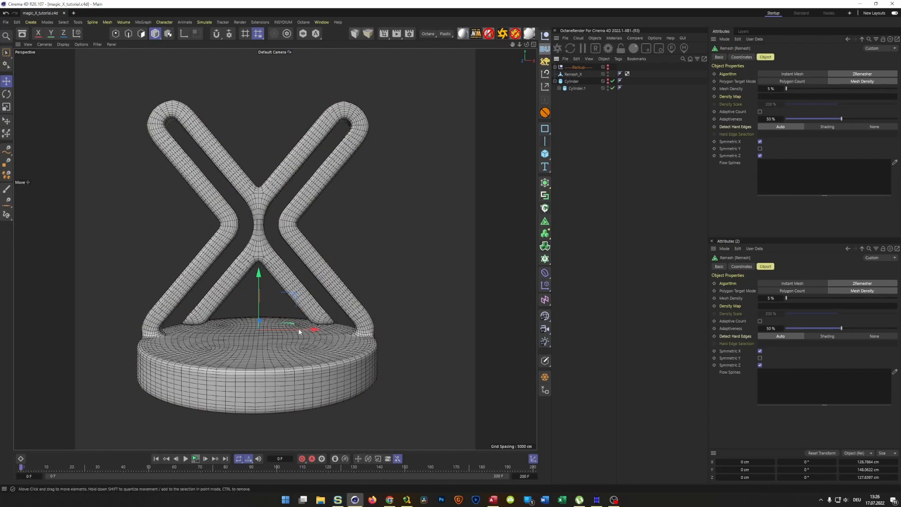
- Hide Remesh_X and show the disc with its slanted rod
alt+middle_drag(376, 286, 370, 294)
click(581, 83)
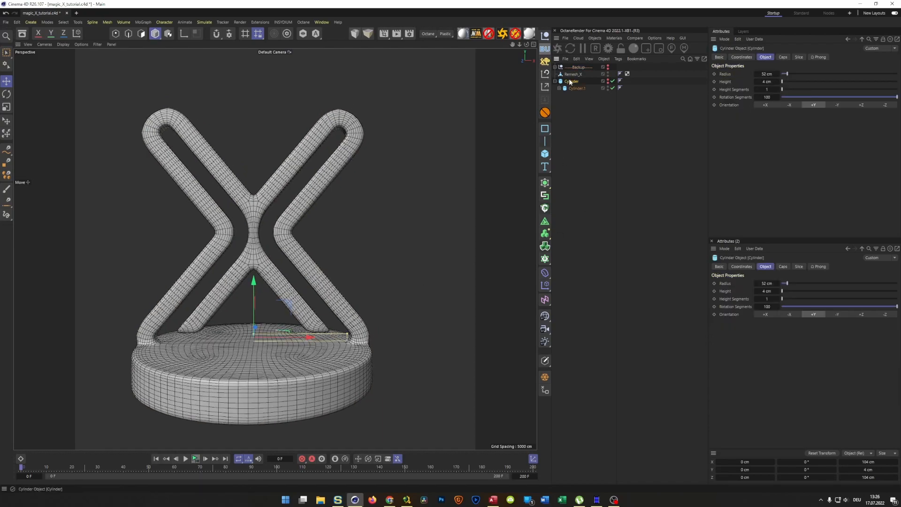
click(608, 76)
alt+click(608, 83)
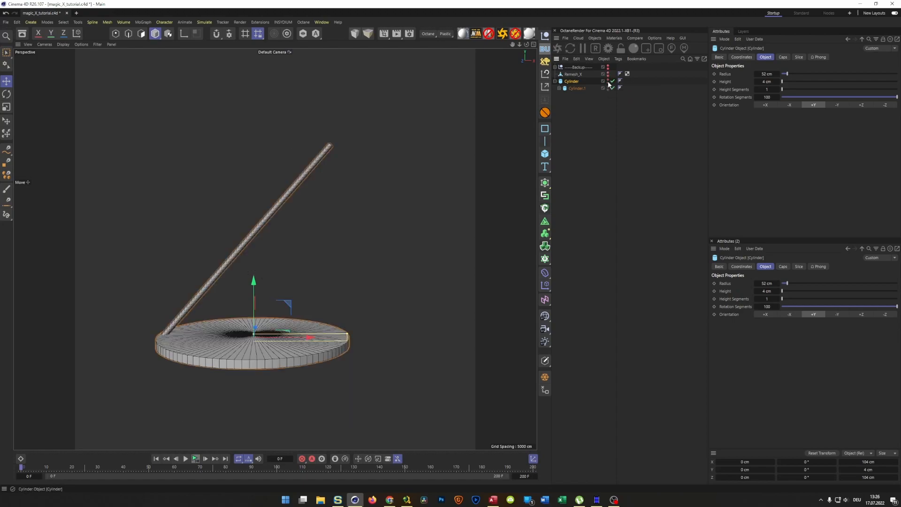
alt+right_drag(174, 341, 199, 330)
alt+drag(198, 330, 131, 319)
alt+right_drag(131, 322, 162, 347)
mouse_move(167, 347)
alt+mouse_down()
mouse_move(167, 356)
mouse_move(166, 346)
alt+mouse_up()
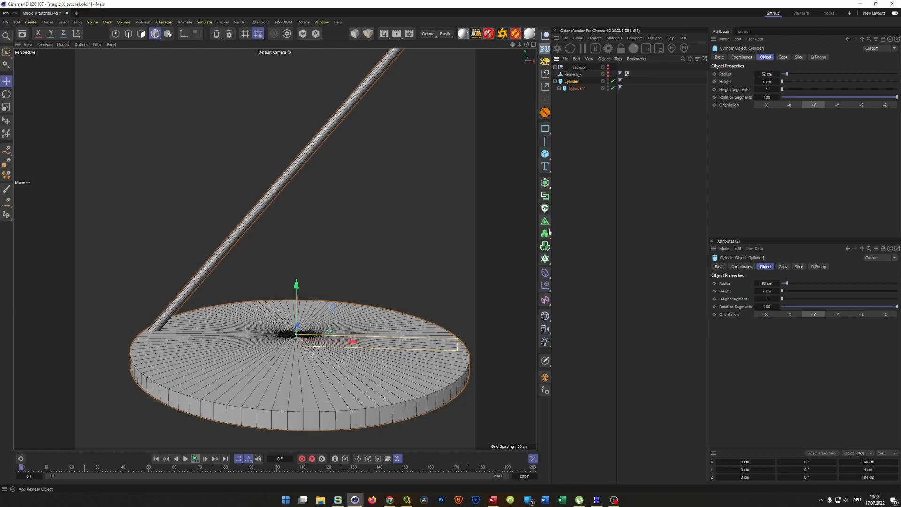
- Put the disc and rod under a Volume Builder with a Volume Mesher, and set the voxel size to 0.3 cm
alt+click(545, 246)
click(581, 88)
click(760, 81)
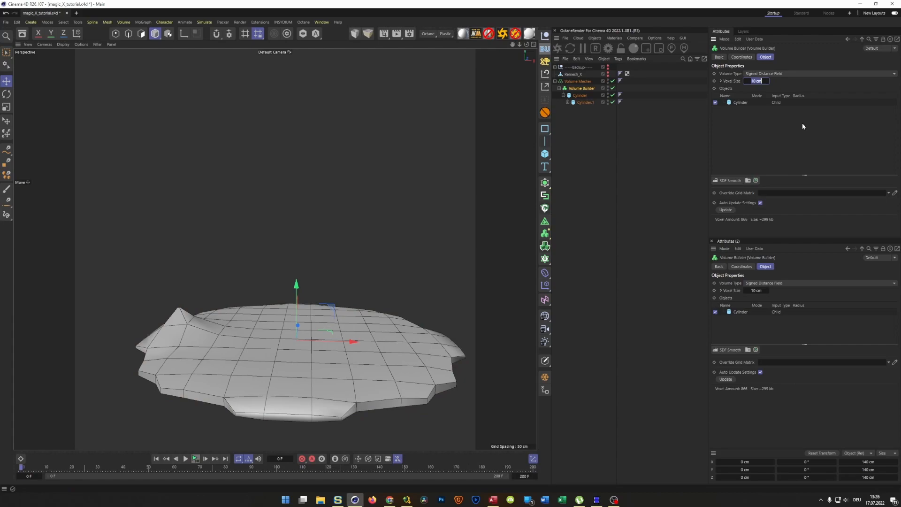
text(0.3)
key(Return)
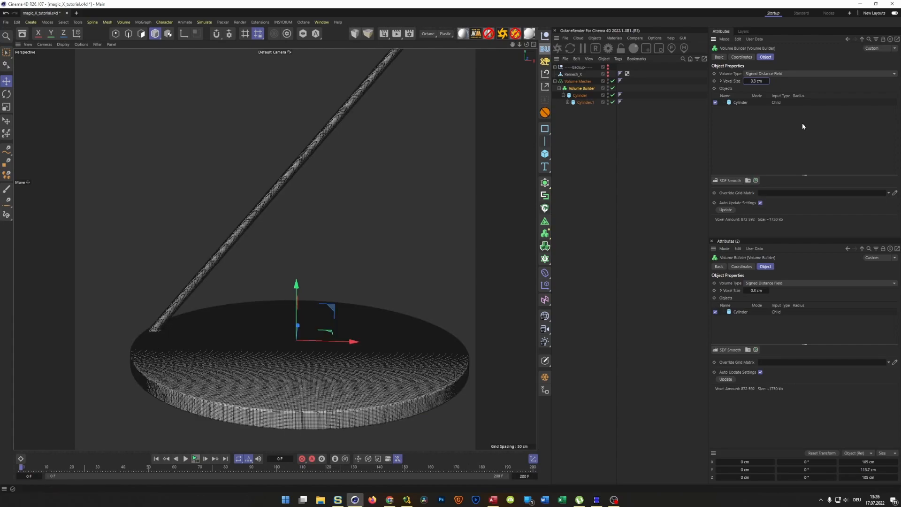
- Add an SDF Smooth filter above the cylinder in the Volume Builder and set its voxel distance to 1
mouse_move(346, 322)
alt+mouse_down()
mouse_move(298, 328)
mouse_move(346, 321)
mouse_move(340, 327)
alt+mouse_up()
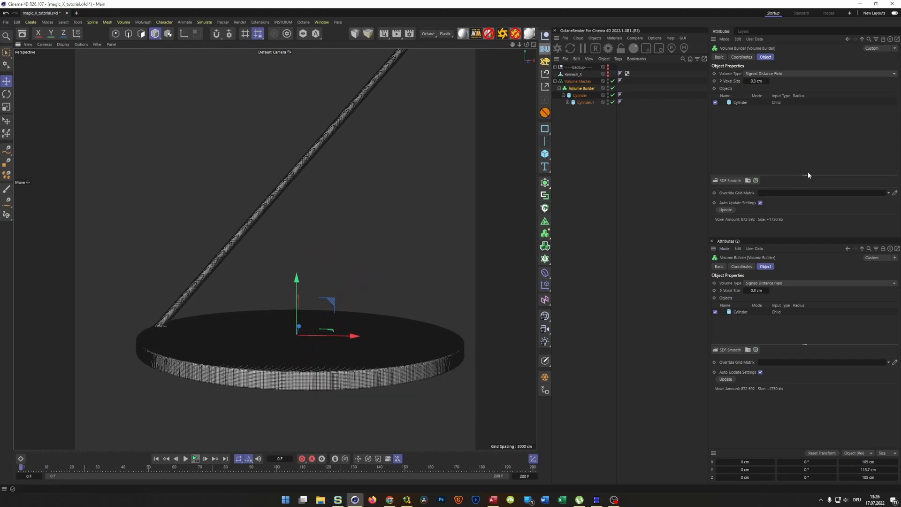
click(744, 102)
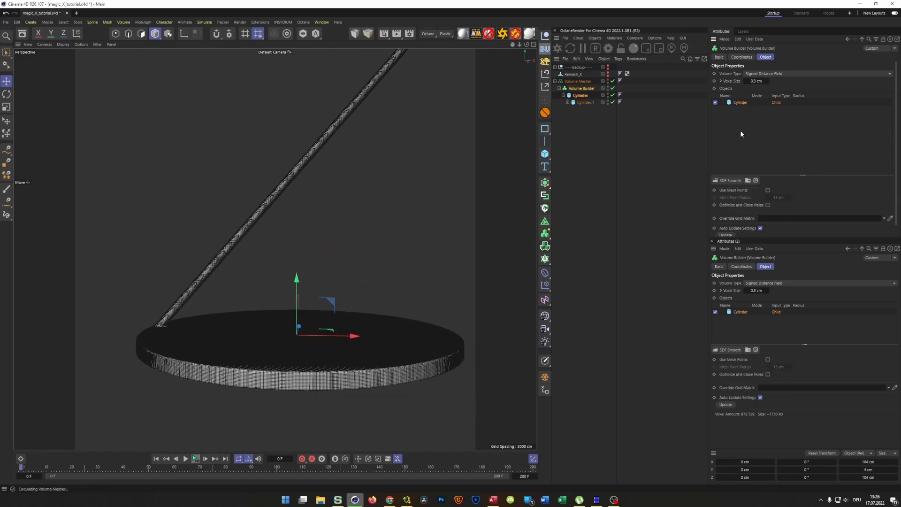
click(733, 181)
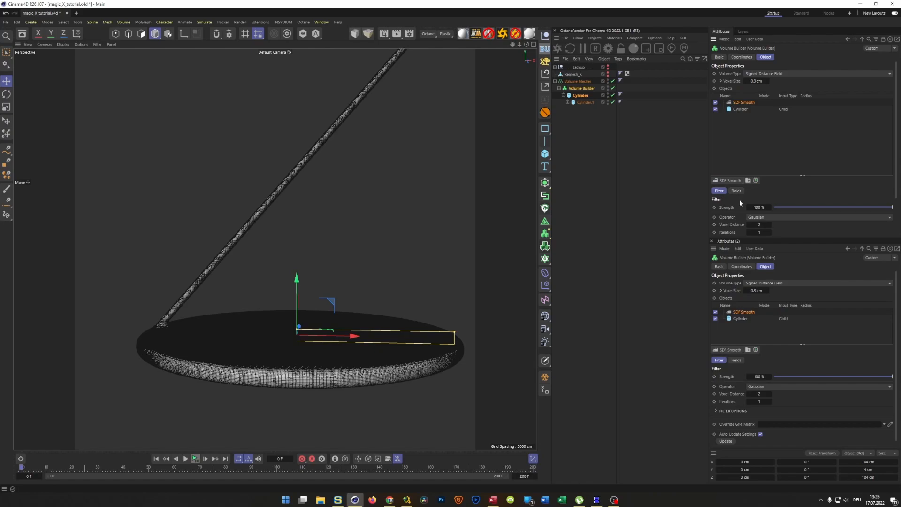
click(759, 225)
text(1)
key(Return)
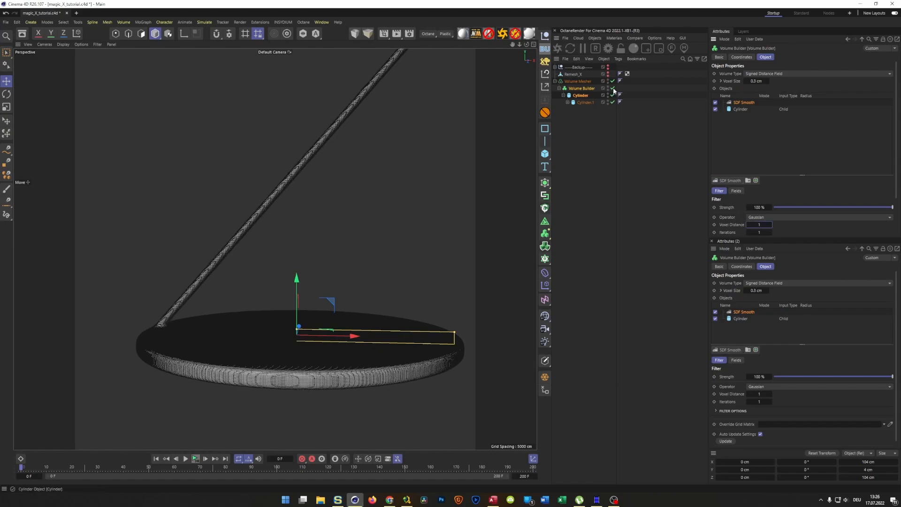
- Show Remesh_X in the front view and insert an SDF Dilate and Erode filter between the SDF Smooth and the cylinder
click(608, 74)
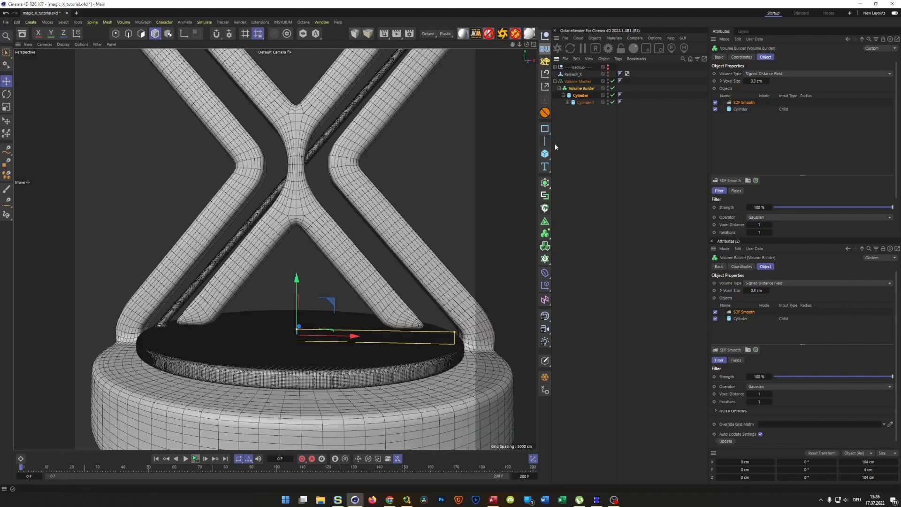
middle_click(249, 297)
middle_click(316, 365)
scroll(190, 264, up, 5)
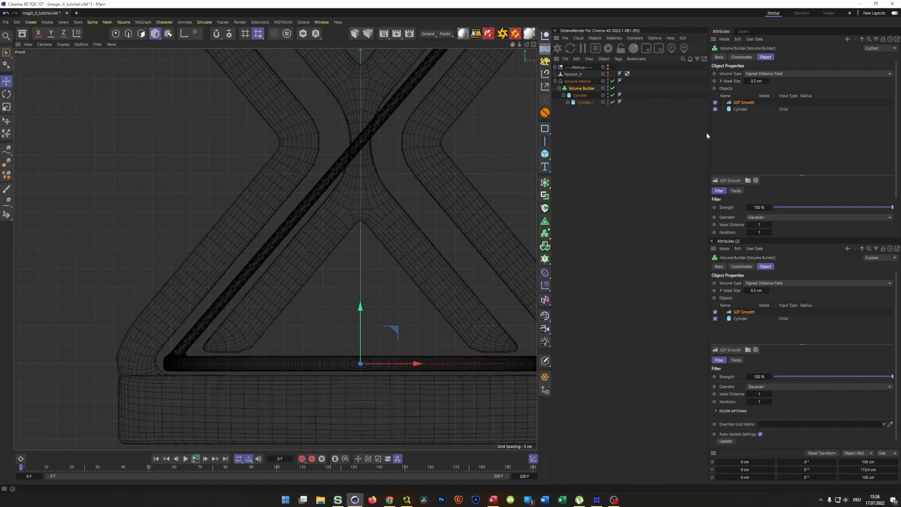
click(739, 108)
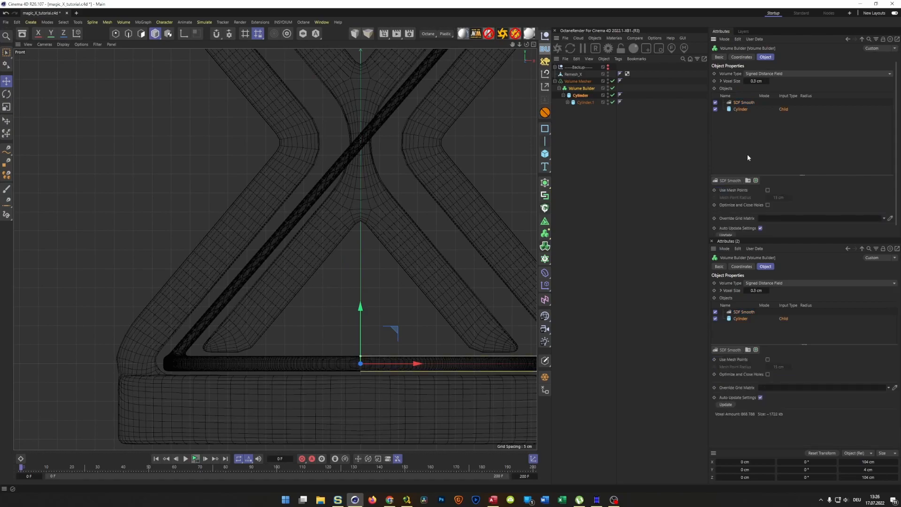
click(734, 182)
click(733, 194)
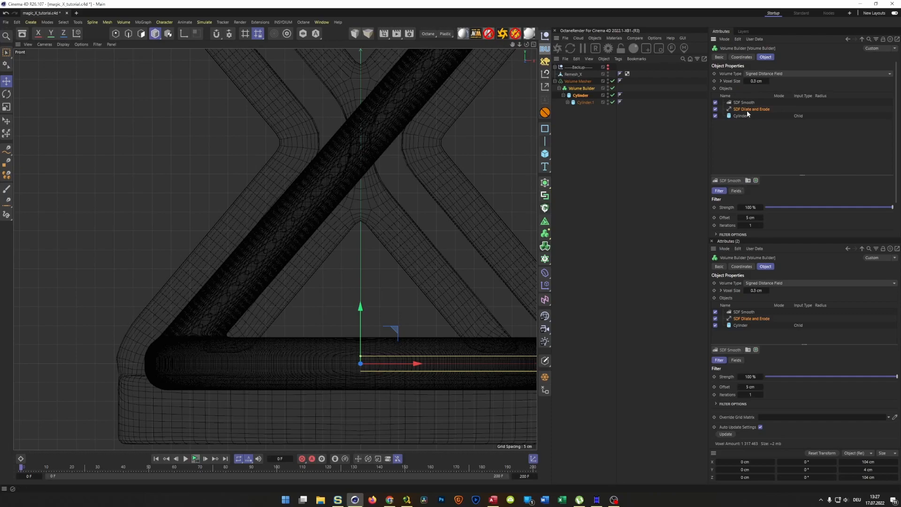
- Try an offset of 1 cm for the SDF Dilate and Erode filter, and reduce it to 0.7 cm
click(750, 217)
text(1)
key(Return)
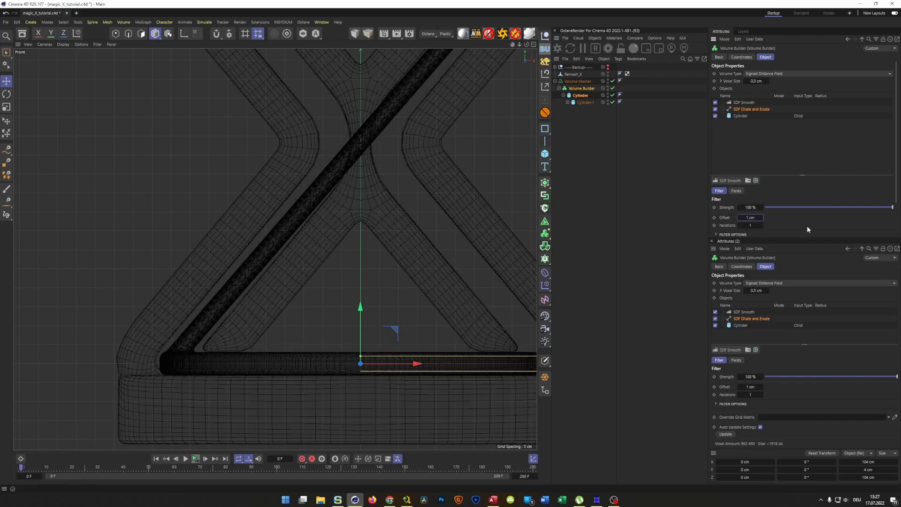
click(750, 217)
text(0.7)
key(Return)
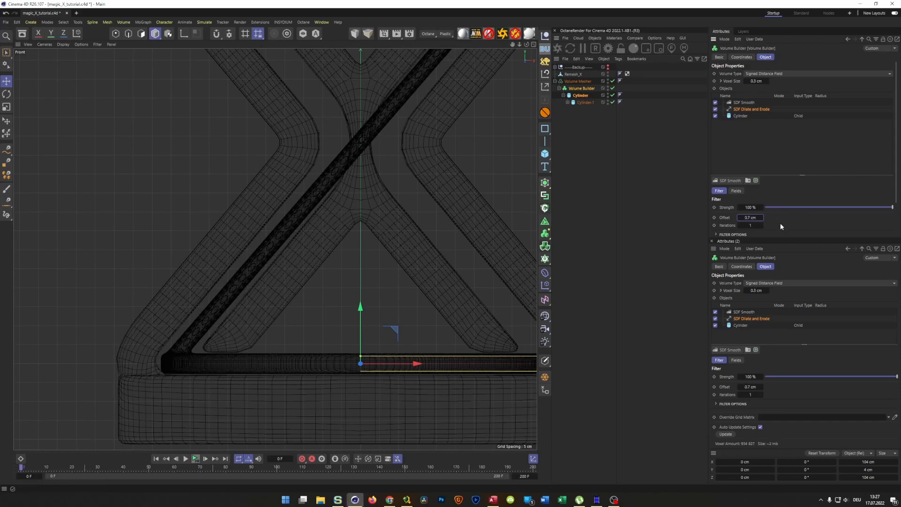
- Rotate the disc's heading to 107° to check the rod's clearance inside the X frame, and reset it to 0°
scroll(400, 328, down, 3)
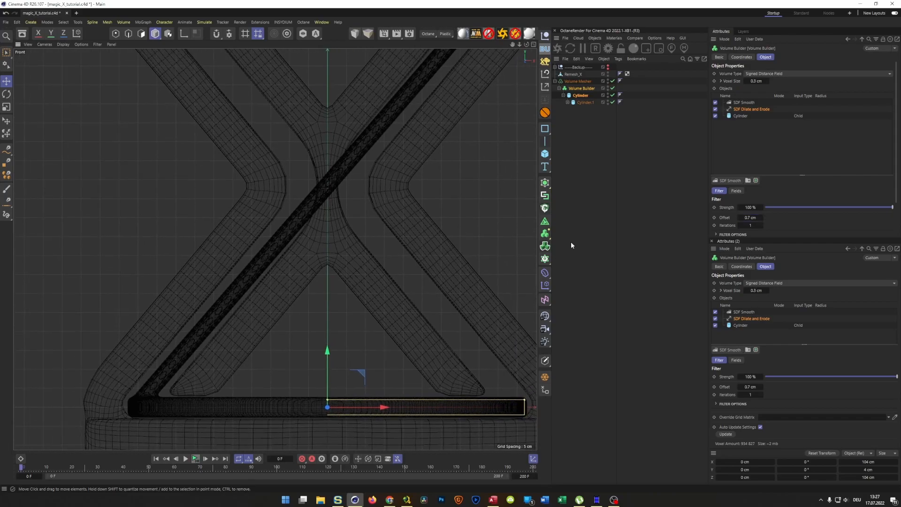
click(580, 96)
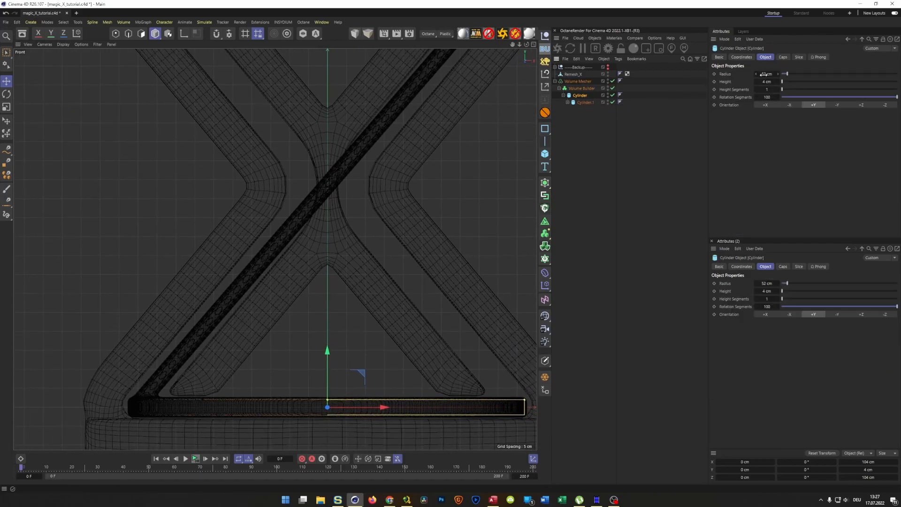
click(743, 57)
drag(789, 83, 841, 83)
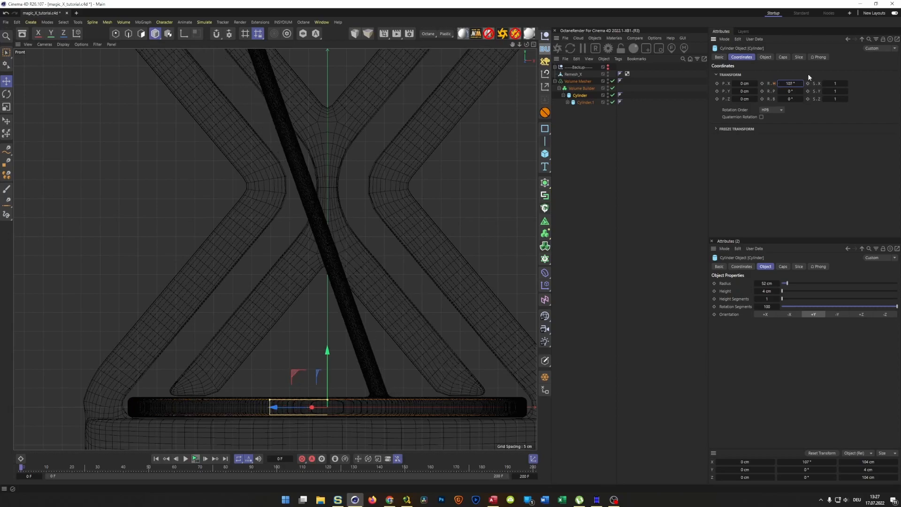
double_click(791, 83)
text(0)
key(Return)
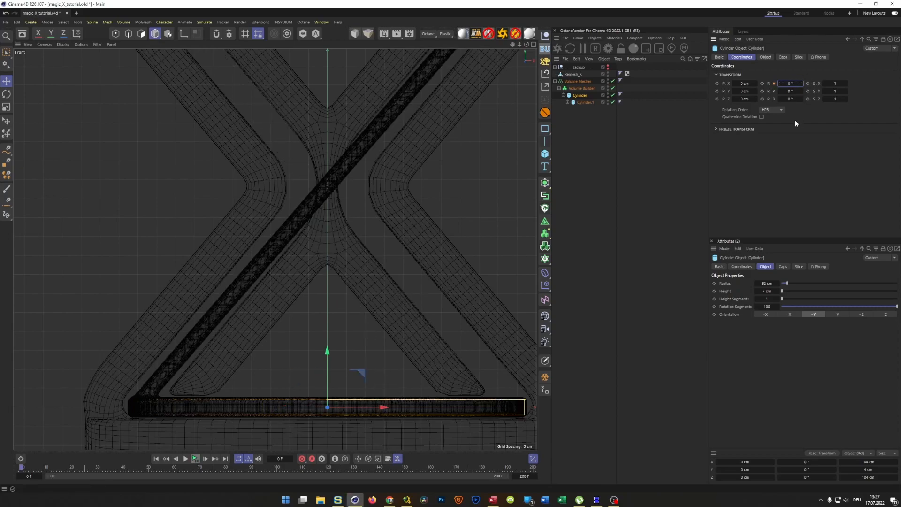
- Return to the perspective view and hide Remesh_X to isolate the disc and rod volume mesh
middle_click(277, 312)
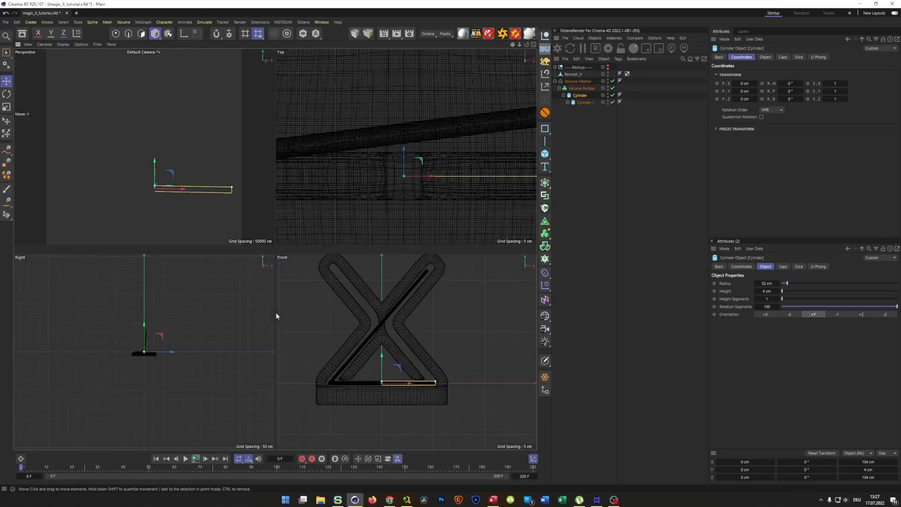
middle_click(165, 178)
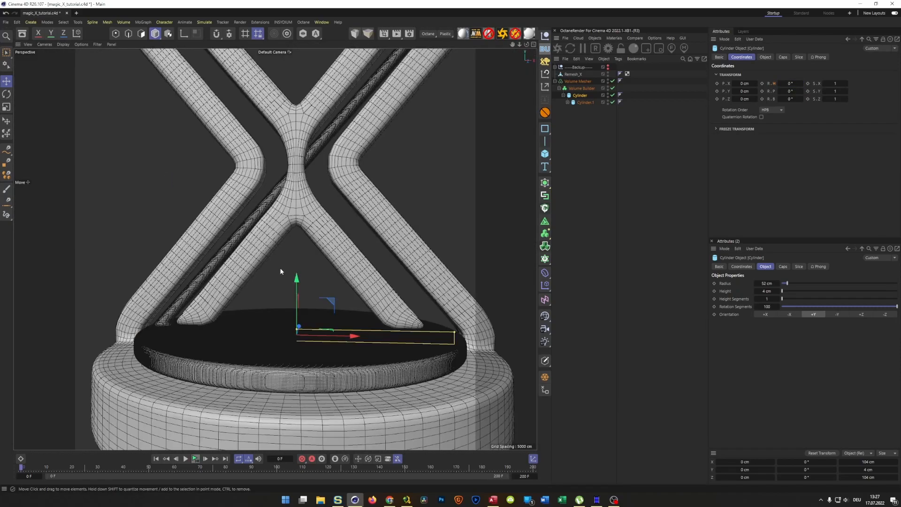
click(607, 74)
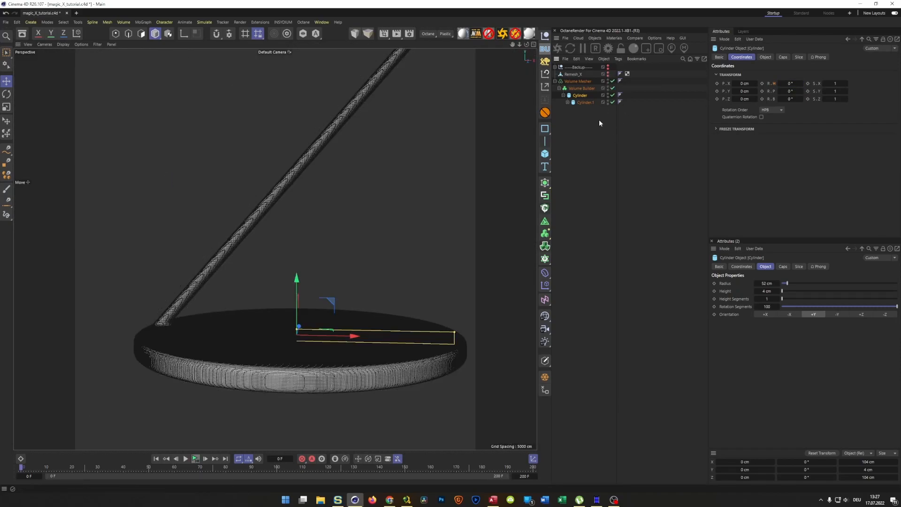
click(578, 81)
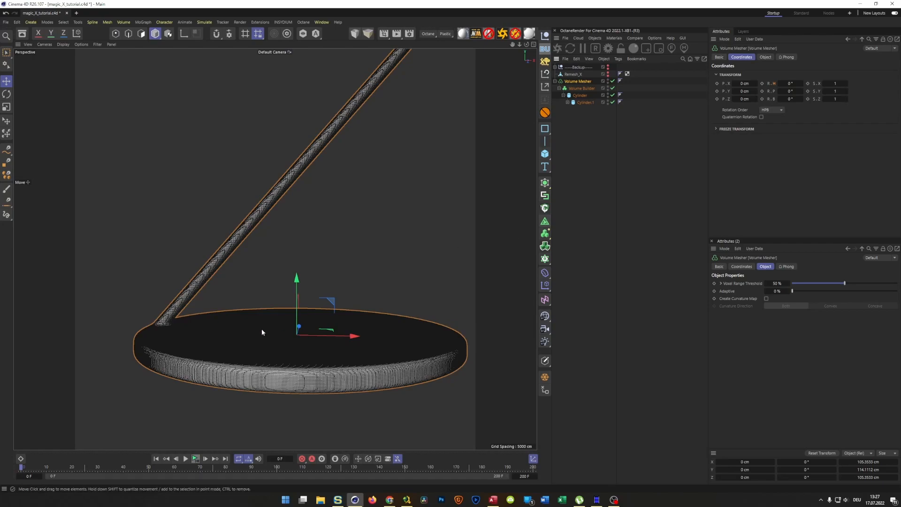
alt+drag(245, 329, 217, 323)
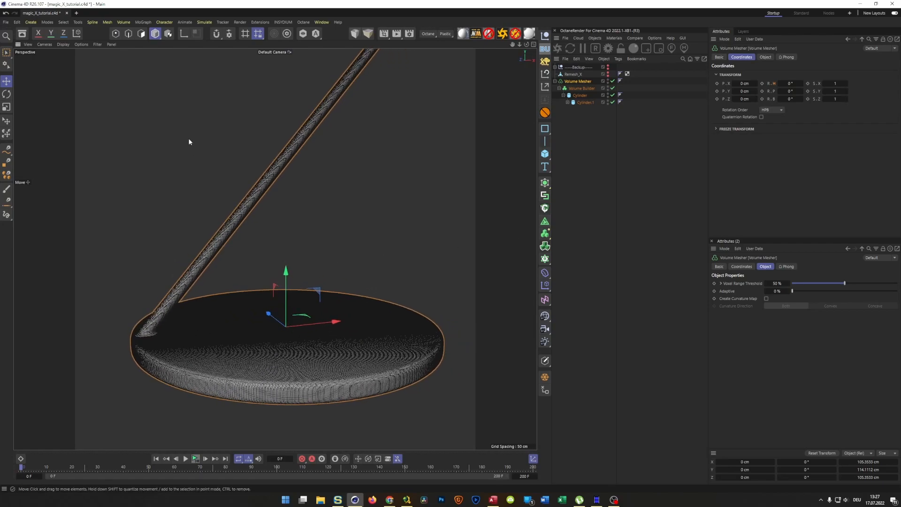
- Add a Remesh generator as the parent of the disc and rod's Volume Mesher, with a mesh density of 5 %
click(586, 95)
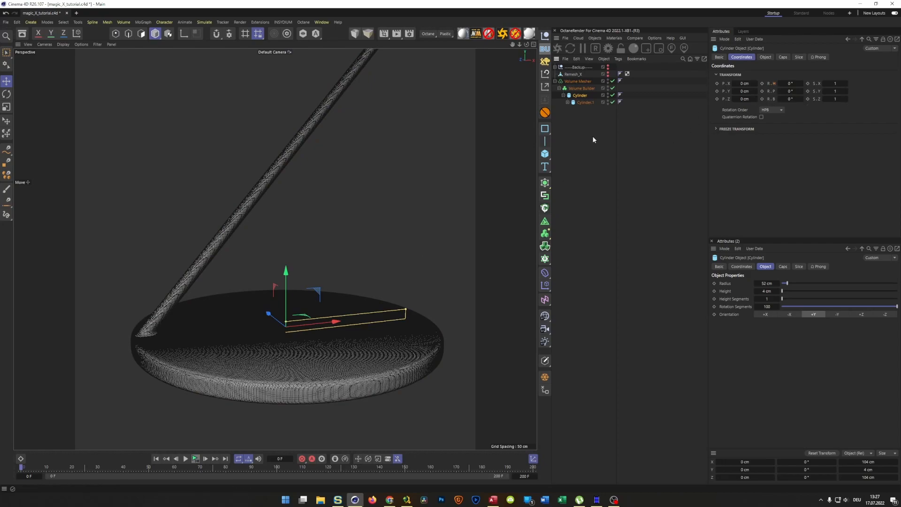
click(586, 103)
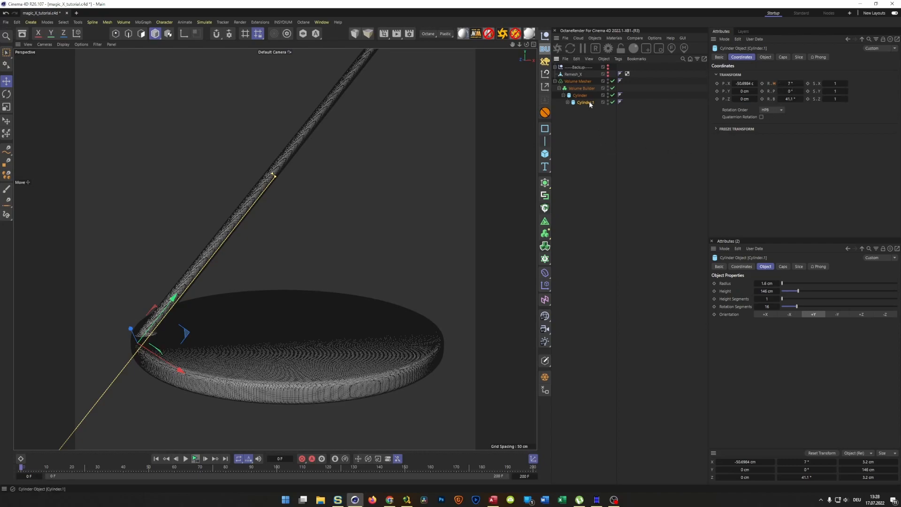
click(580, 81)
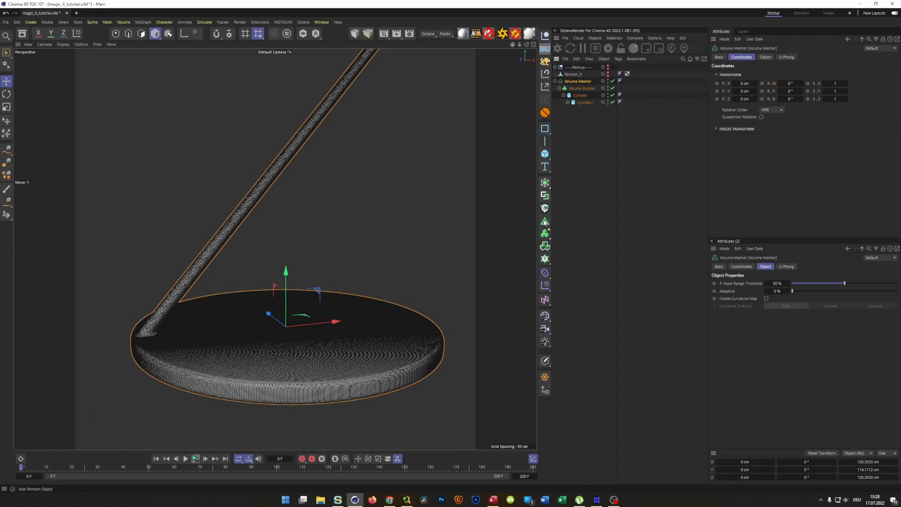
alt+click(545, 224)
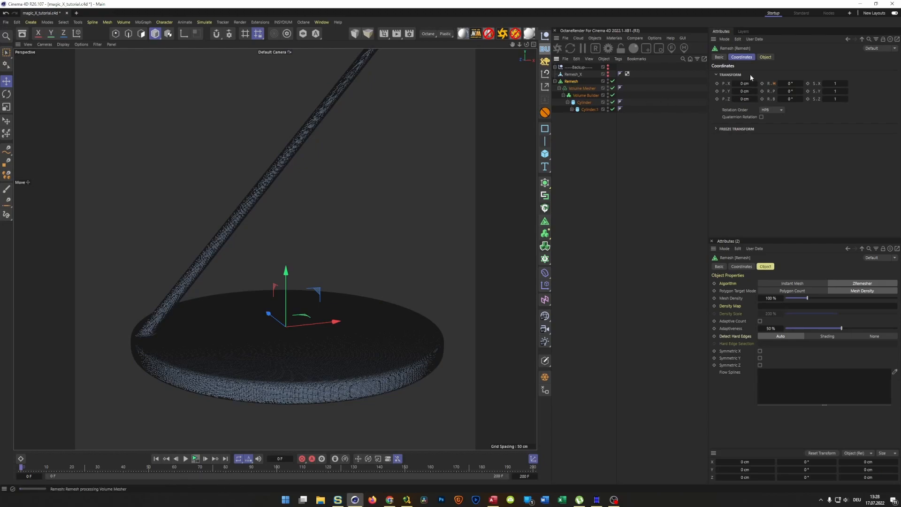
click(765, 57)
double_click(769, 88)
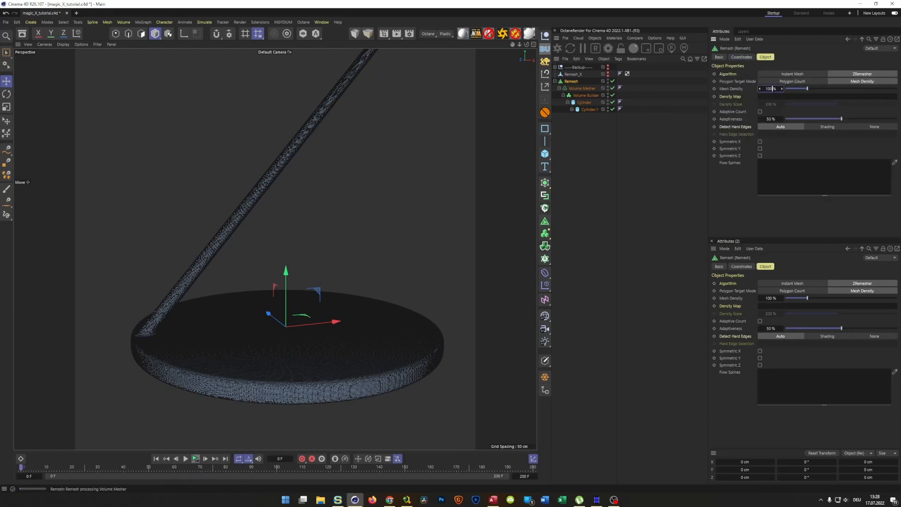
text(5)
key(Return)
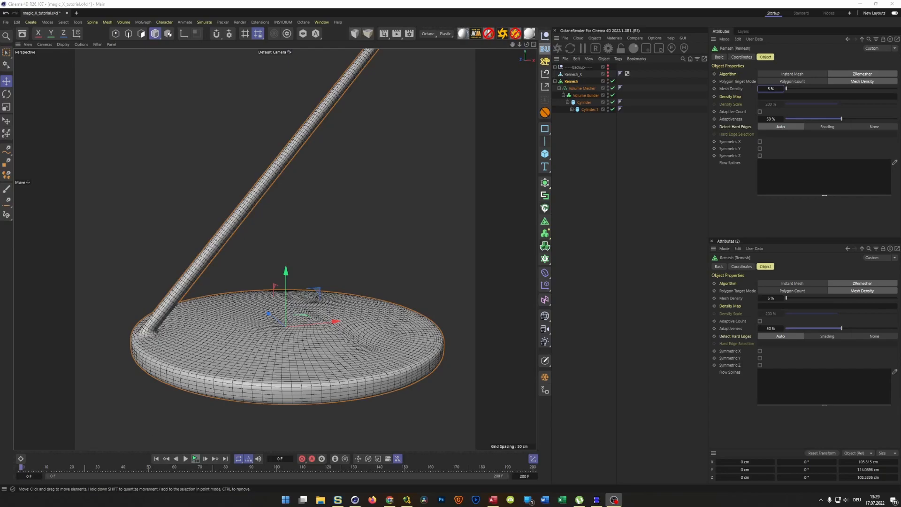
- Examine the remeshed topology on the disc's surface and where the slanted rod joins it
alt+drag(315, 308, 373, 290)
scroll(284, 334, up, 5)
alt+drag(275, 316, 368, 310)
alt+right_drag(268, 313, 233, 323)
alt+right_drag(247, 268, 212, 269)
alt+drag(185, 227, 236, 203)
alt+right_drag(236, 202, 224, 218)
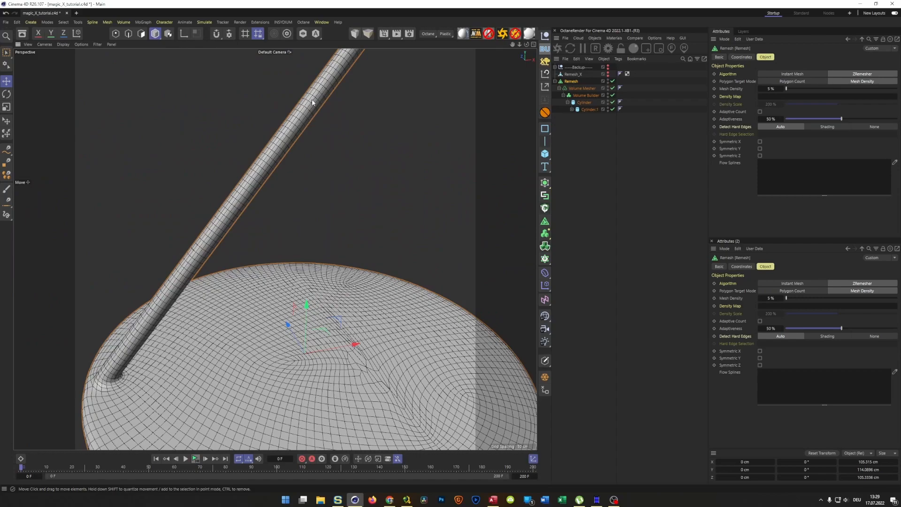
- Create a polygon object from the current state of the disc and rod's Remesh generator and rename it Remesh.Spin
alt+right_drag(177, 284, 151, 332)
alt+drag(152, 330, 331, 364)
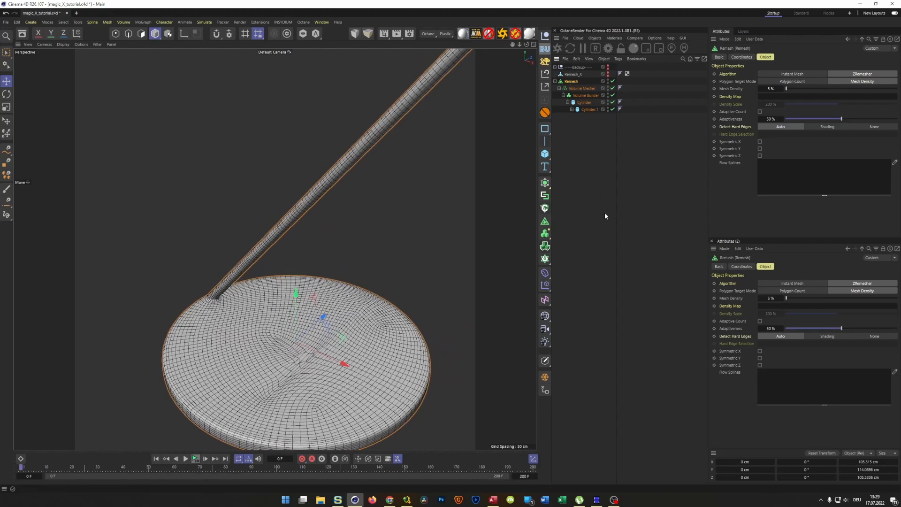
click(545, 377)
double_click(570, 117)
key(End)
text(.Spin)
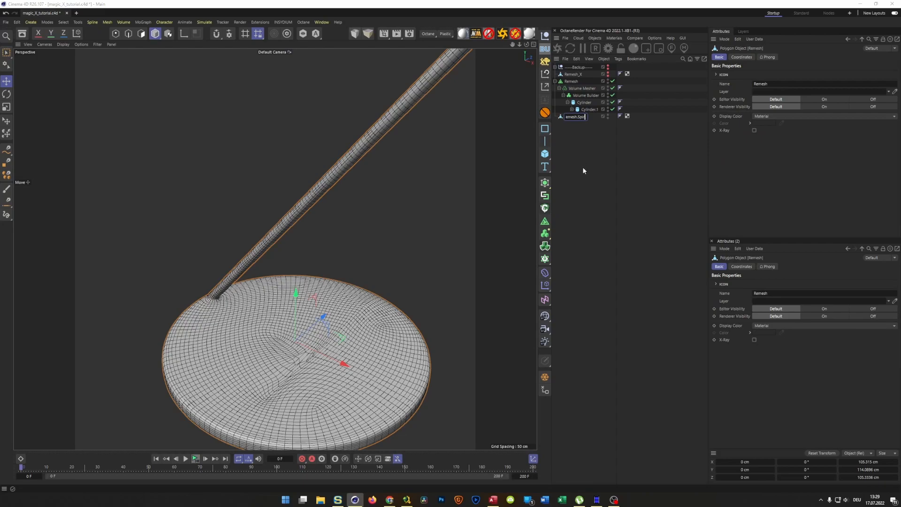
key(Return)
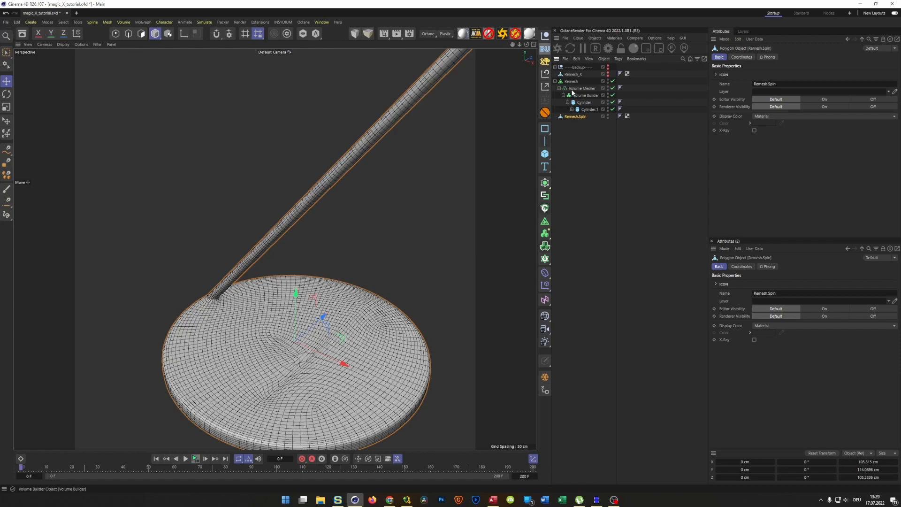
- Disable the original Remesh generator and its Volume Mesher, and store the hierarchy in the Backup null
click(612, 81)
click(612, 88)
click(555, 81)
mouse_move(569, 81)
mouse_down()
mouse_move(579, 72)
mouse_move(569, 68)
mouse_up()
click(555, 68)
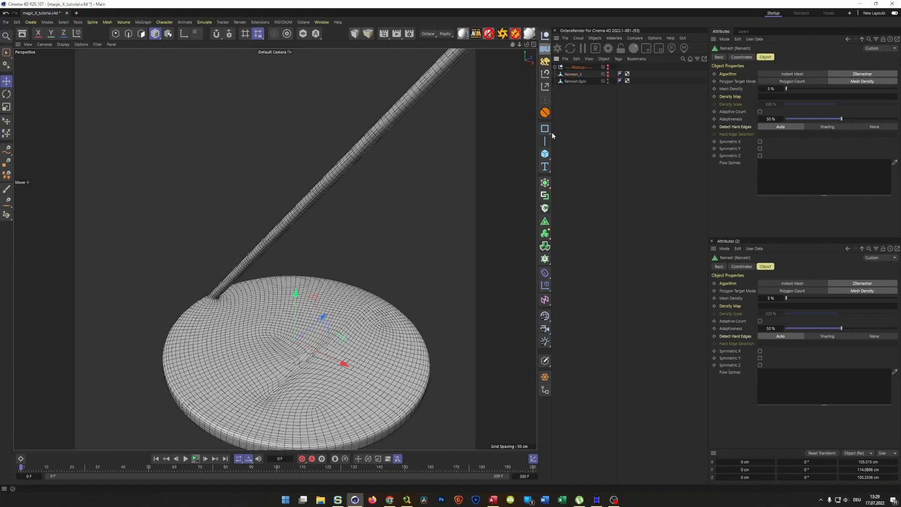
- Smooth the uneven topology around the disc's centre on Remesh.Spin with the Brush tool in Smooth mode
scroll(265, 363, down, 2)
alt+drag(266, 362, 241, 346)
alt+right_drag(241, 346, 261, 330)
alt+drag(261, 330, 261, 326)
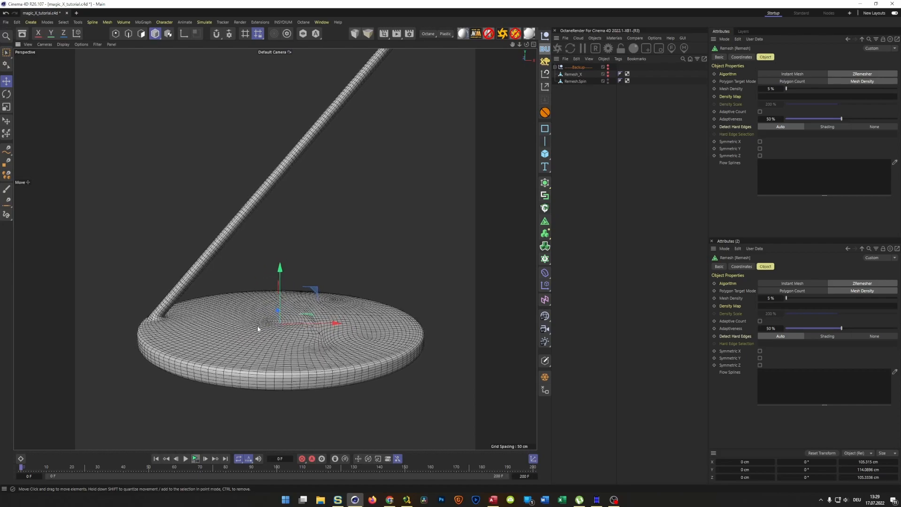
alt+drag(257, 328, 290, 334)
scroll(291, 334, up, 3)
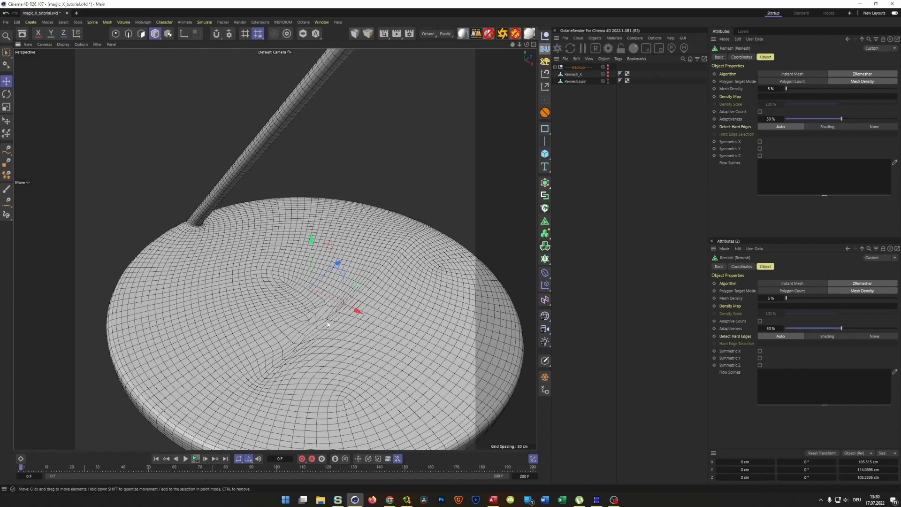
click(573, 81)
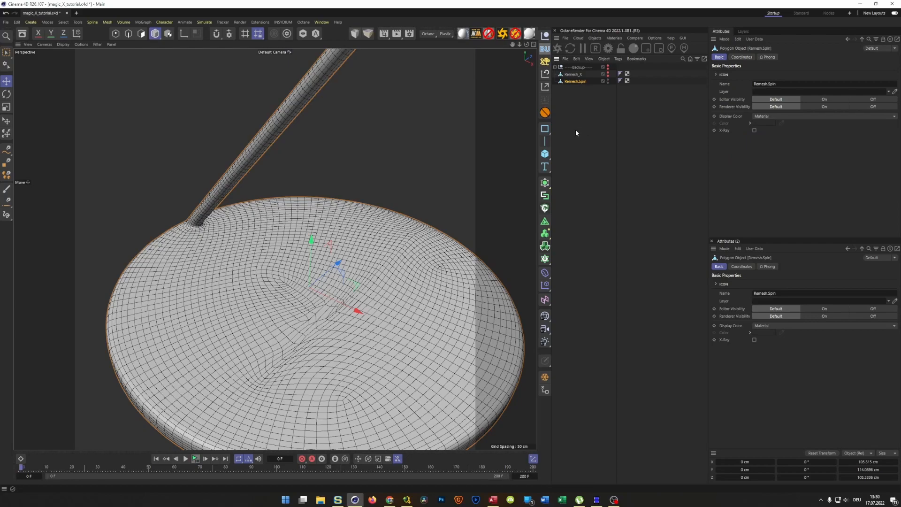
key(m)
key(c)
click(758, 88)
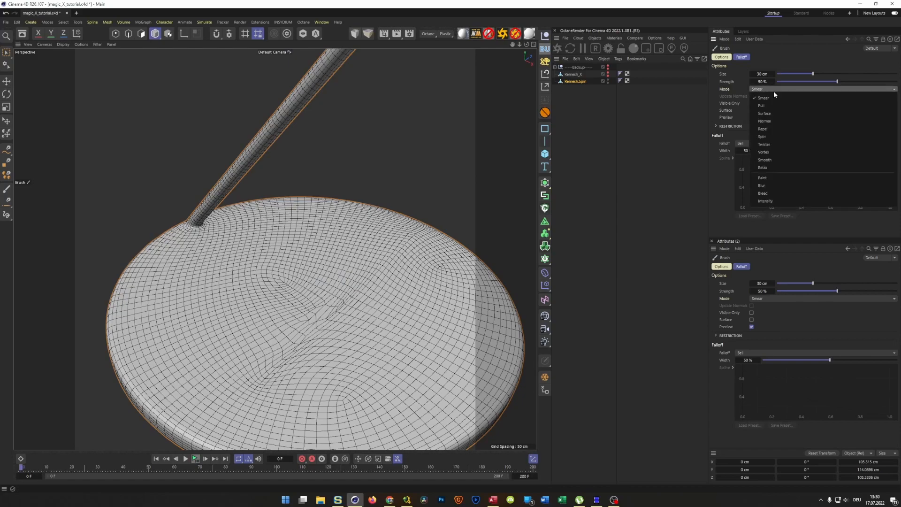
click(771, 162)
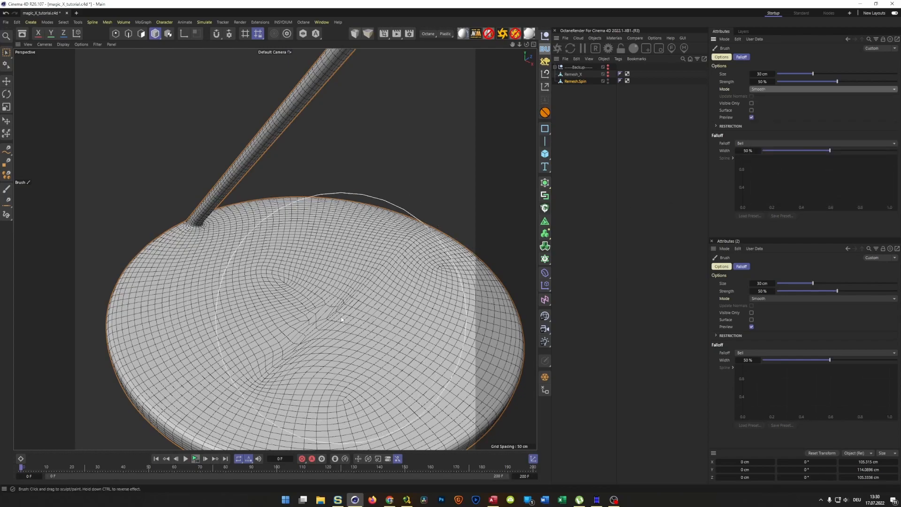
drag(331, 317, 308, 308)
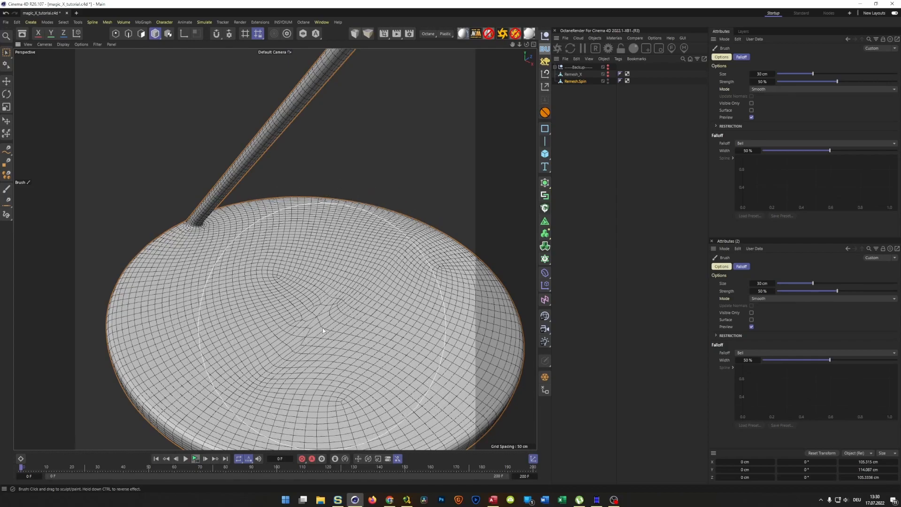
drag(312, 327, 382, 285)
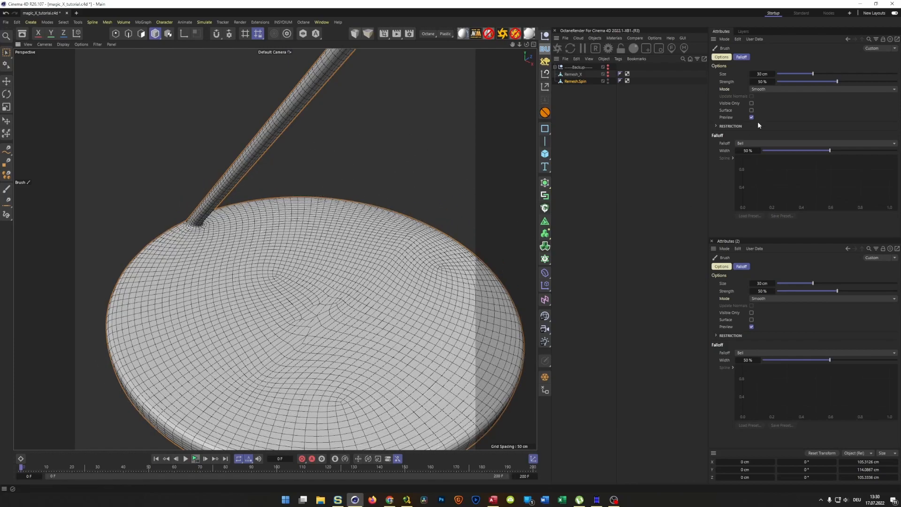
- Set the brush to Relax mode with Surface enabled, a size of about 12.7 cm and a strength of 100 %
click(770, 88)
click(783, 167)
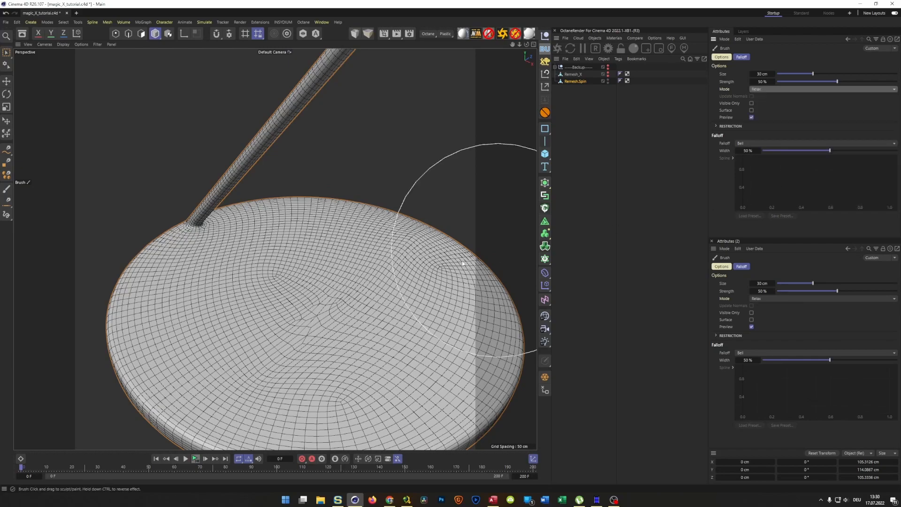
click(751, 110)
middle_drag(349, 309, 304, 319)
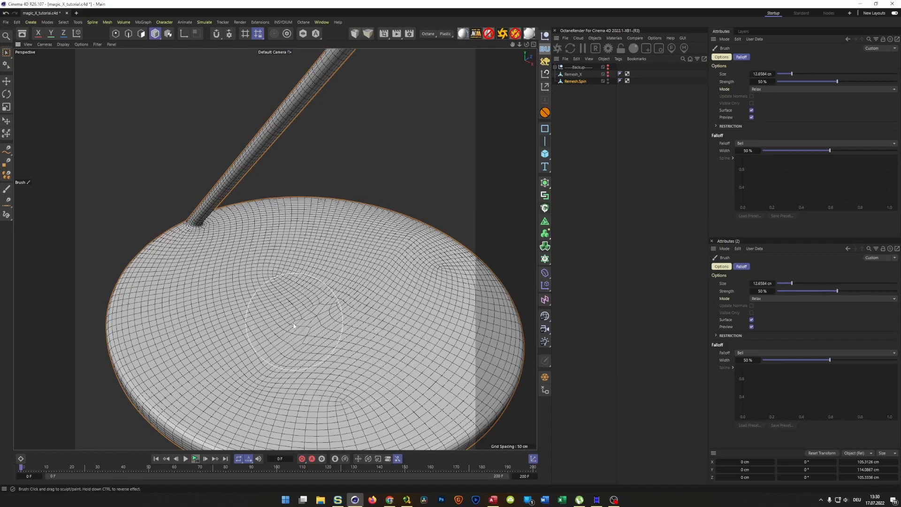
click(764, 82)
text(100)
key(Return)
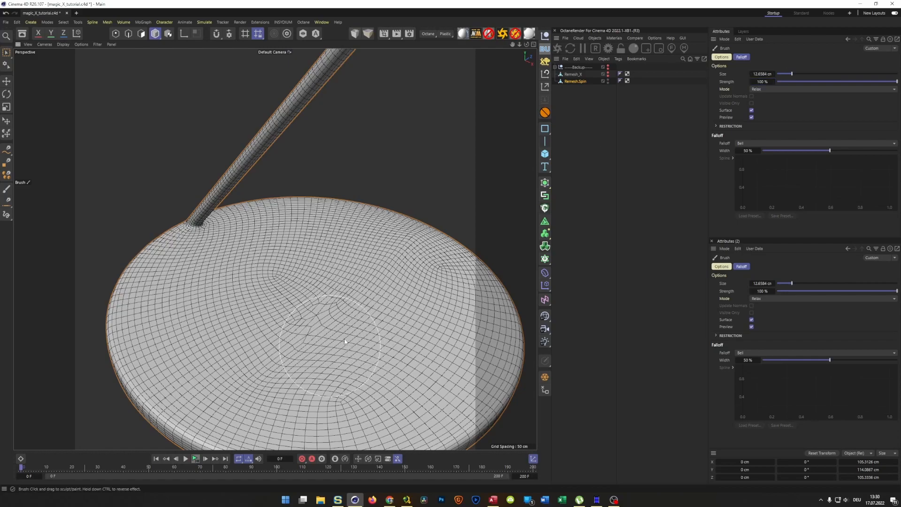
- Switch the brush to Smooth mode with a size of about 15.6 cm and inspect the disc's topology from above and the side
click(771, 91)
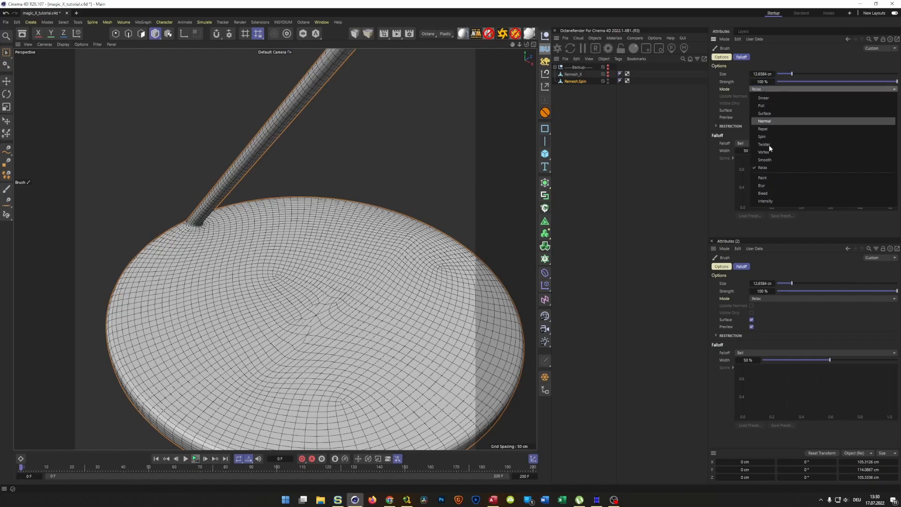
click(767, 163)
alt+drag(361, 313, 362, 285)
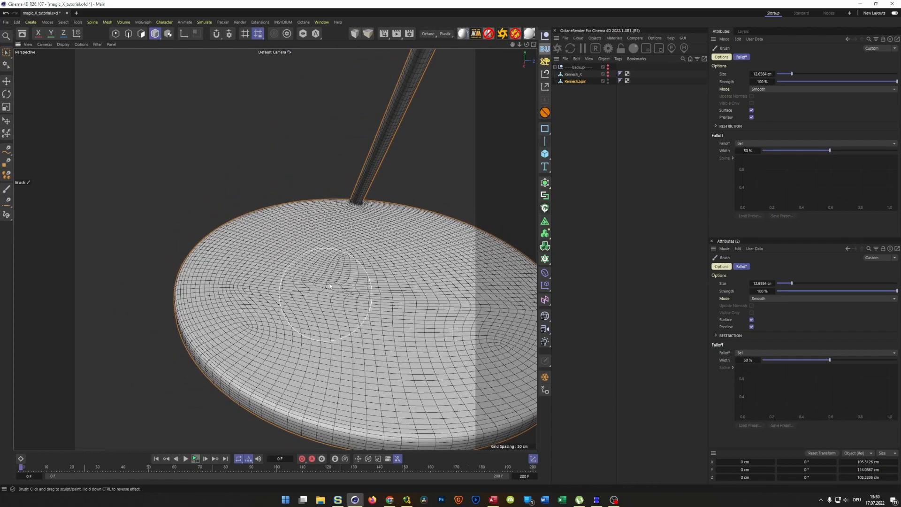
middle_drag(333, 286, 348, 291)
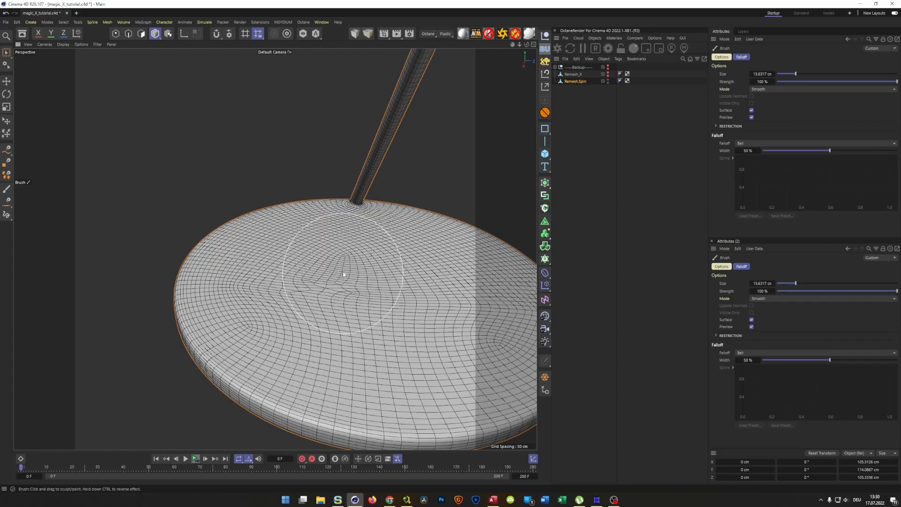
mouse_move(366, 277)
alt+mouse_down()
mouse_move(231, 268)
mouse_move(282, 303)
mouse_move(321, 348)
mouse_move(339, 370)
mouse_move(330, 401)
mouse_move(338, 396)
alt+mouse_up()
scroll(338, 396, up, 5)
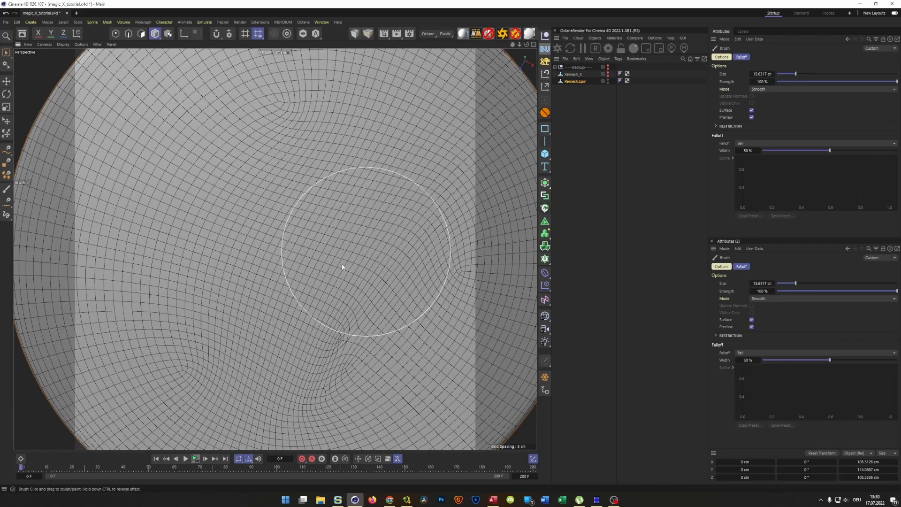
scroll(277, 291, down, 5)
alt+drag(277, 291, 291, 155)
mouse_move(244, 312)
alt+mouse_down()
mouse_move(303, 310)
mouse_move(321, 329)
alt+mouse_up()
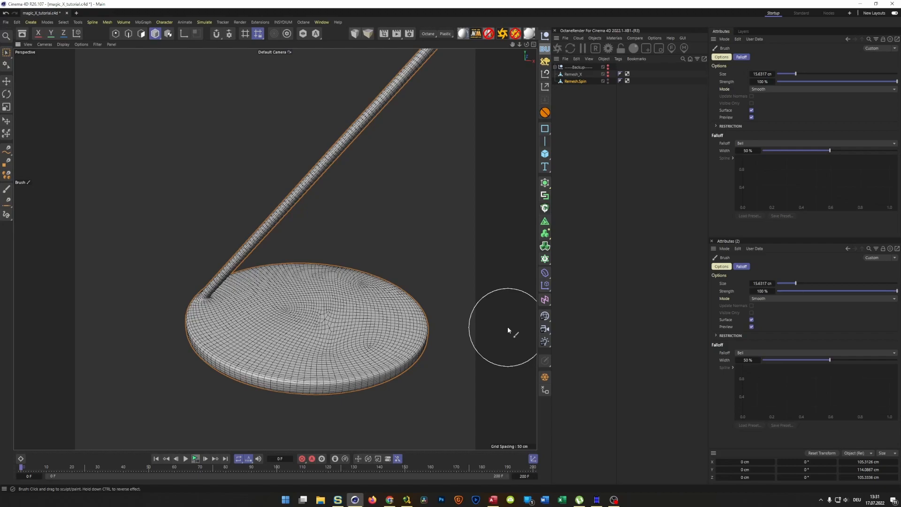
- Save the project and show Remesh_X again to view the whole sculpture
key(ctrl+s)
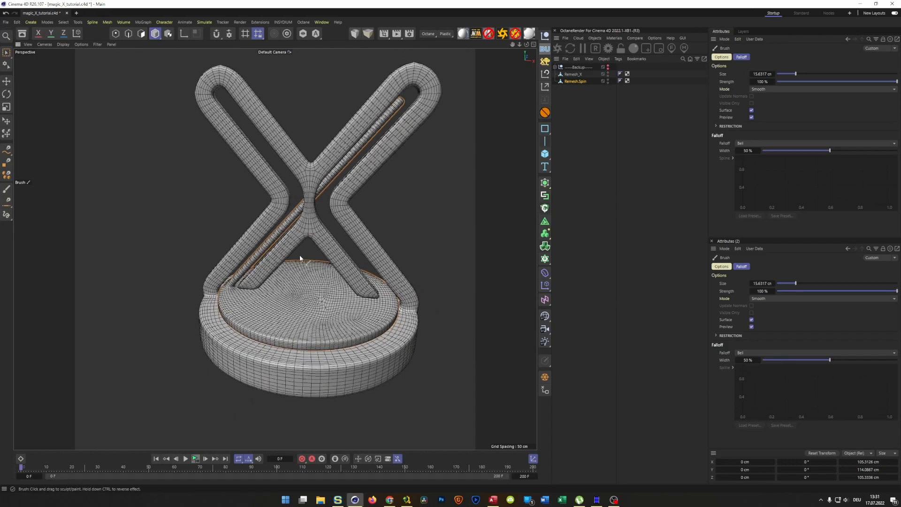
alt+drag(299, 257, 276, 283)
alt+middle_drag(276, 283, 248, 251)
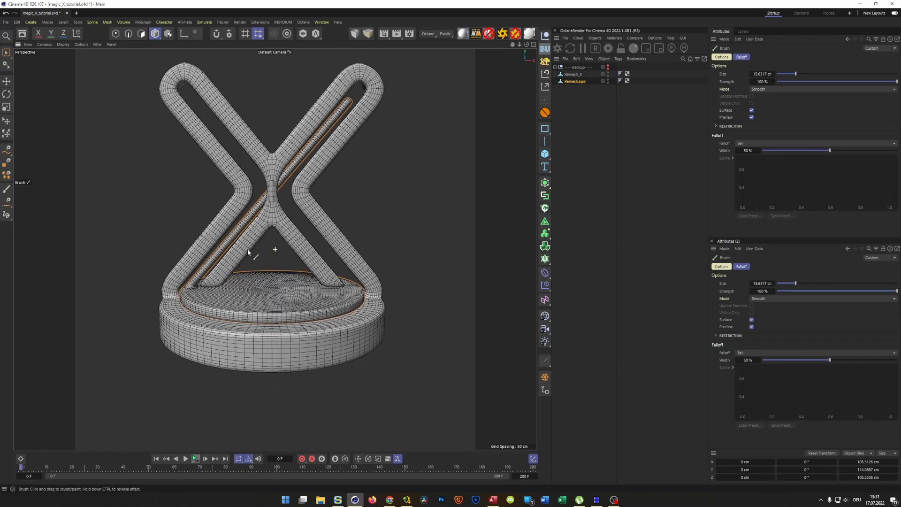
- Add the Align to Full Range preset from the Asset Browser's Favorites to the scene
click(573, 80)
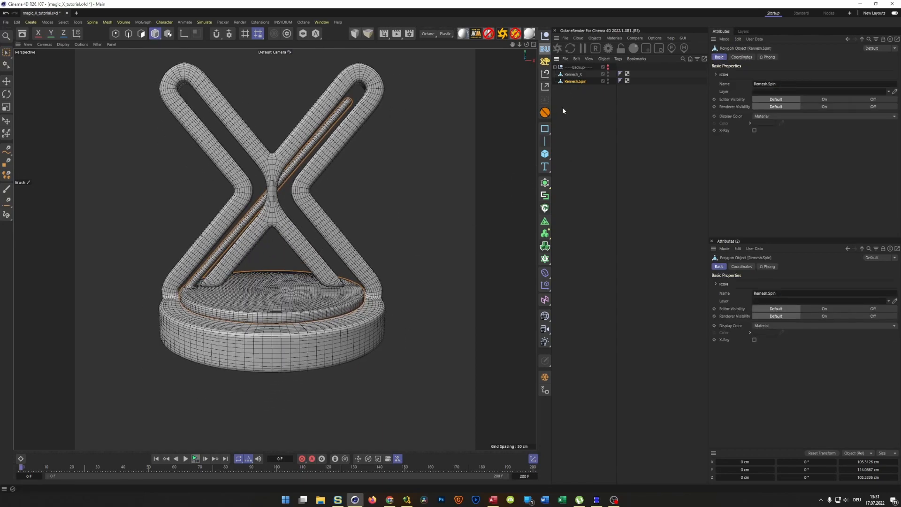
key(8)
click(582, 82)
click(22, 34)
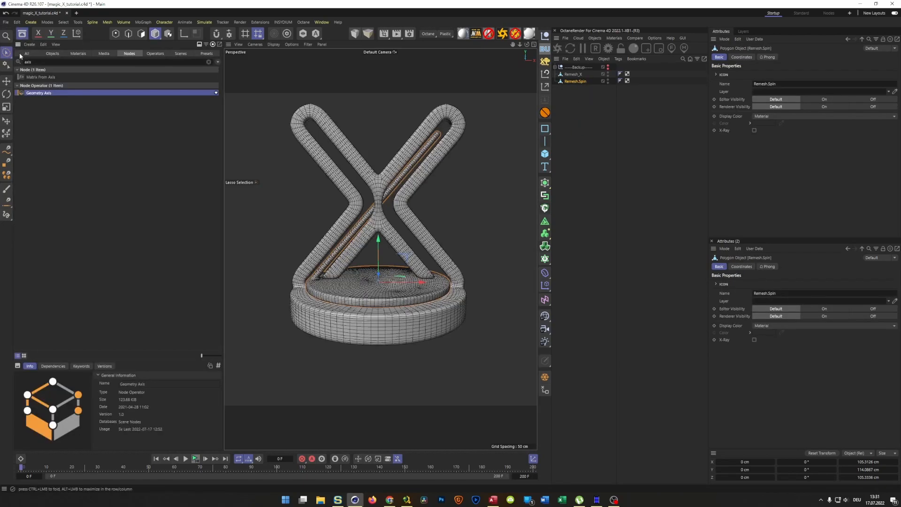
click(29, 44)
click(29, 47)
click(26, 52)
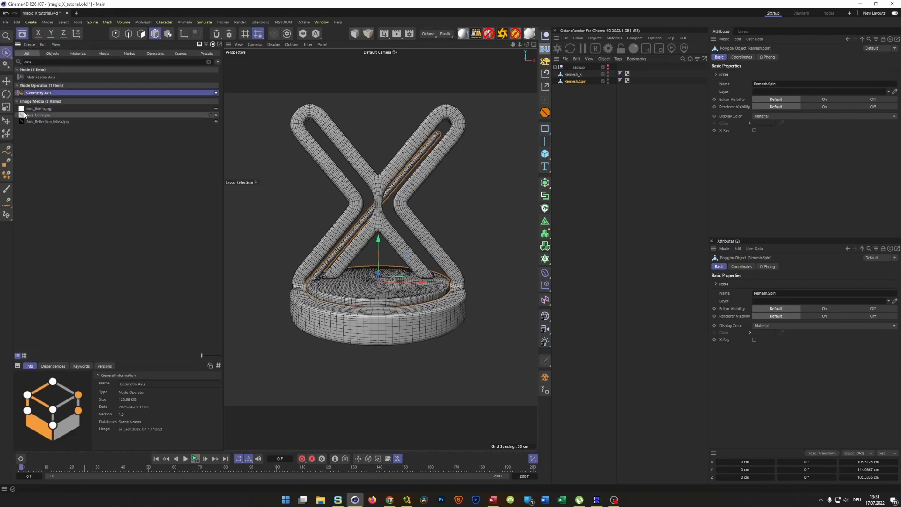
click(209, 62)
click(43, 76)
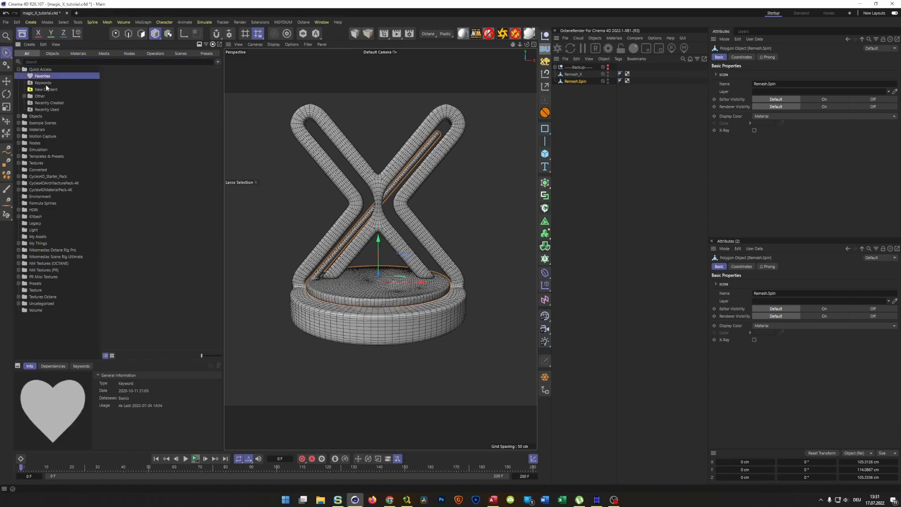
drag(125, 77, 575, 115)
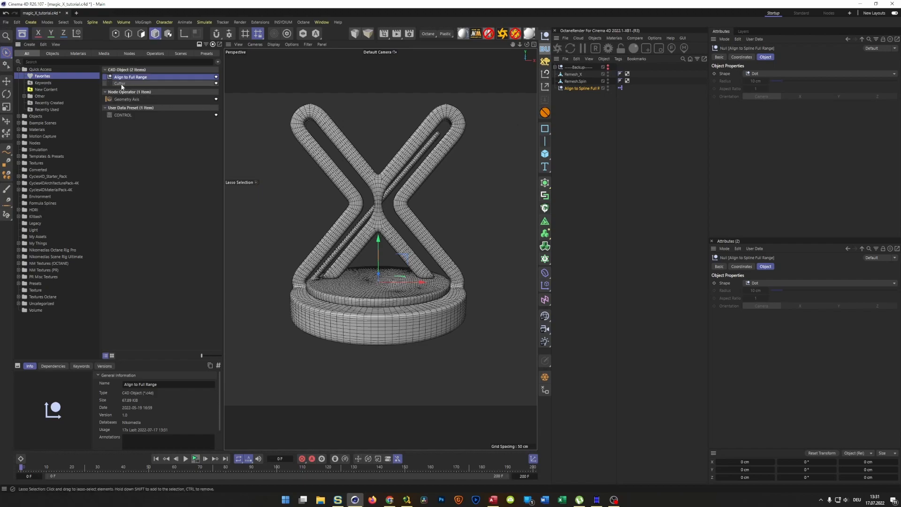
click(22, 34)
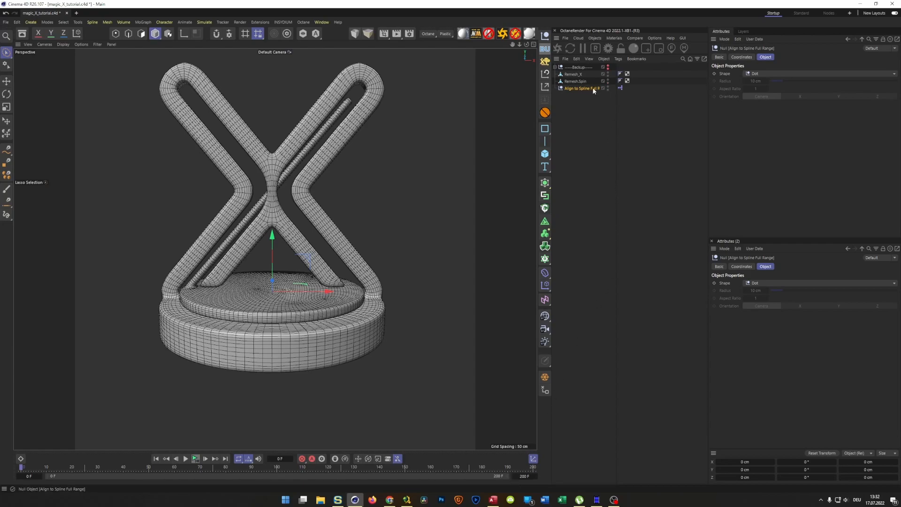
- Open the XPresso expression of the Align to Spline Full Range null and bring its node network into view
double_click(620, 88)
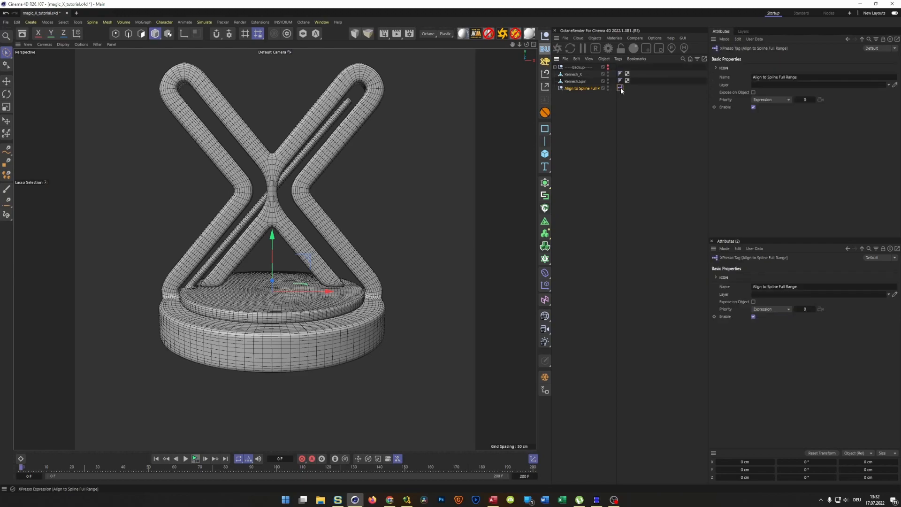
drag(675, 83, 94, 108)
drag(214, 107, 393, 180)
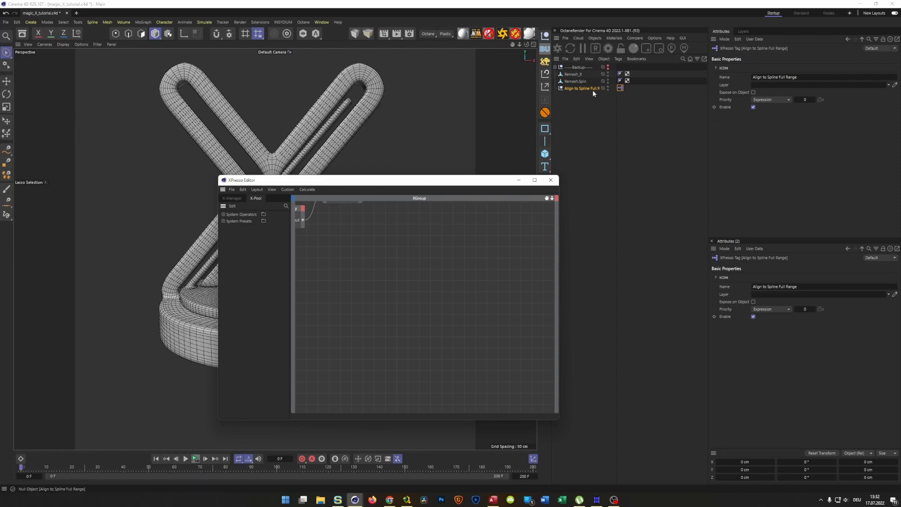
alt+middle_drag(345, 271, 456, 360)
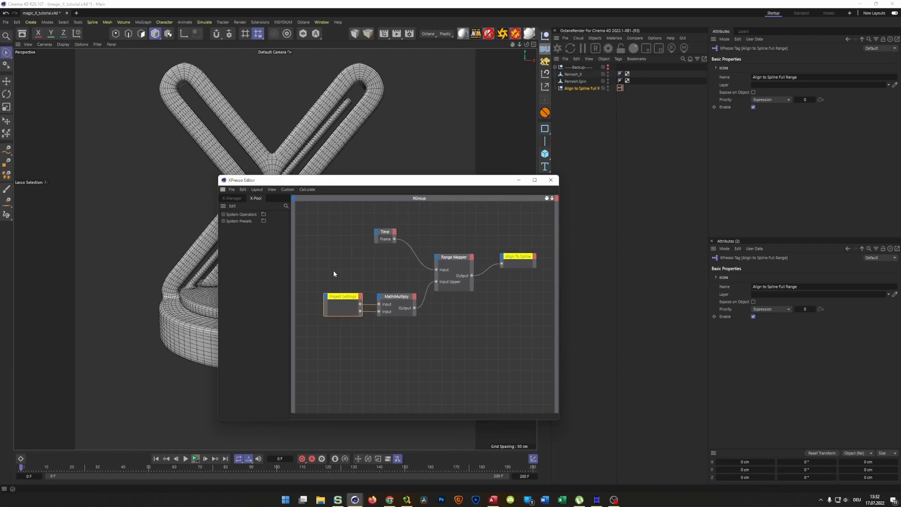
- Assign the project as the reference of the yellow Project Settings node
click(341, 294)
click(721, 56)
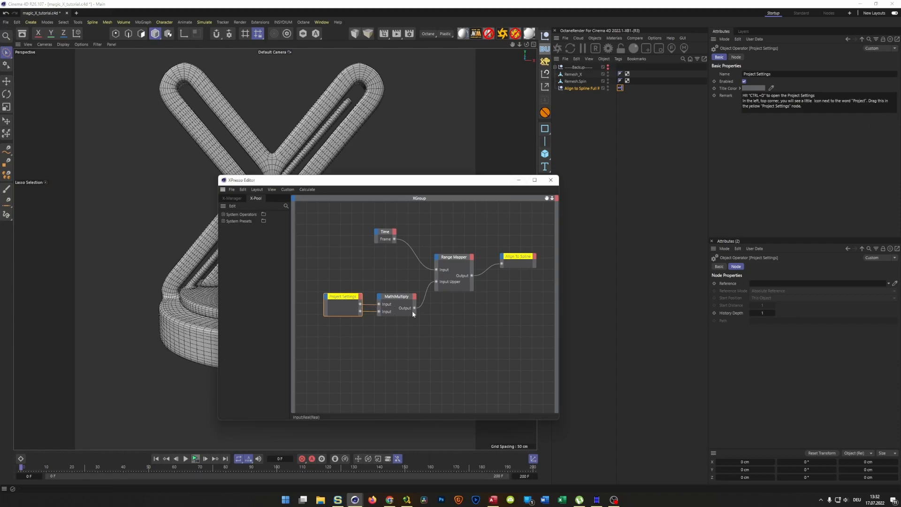
key(ctrl+d)
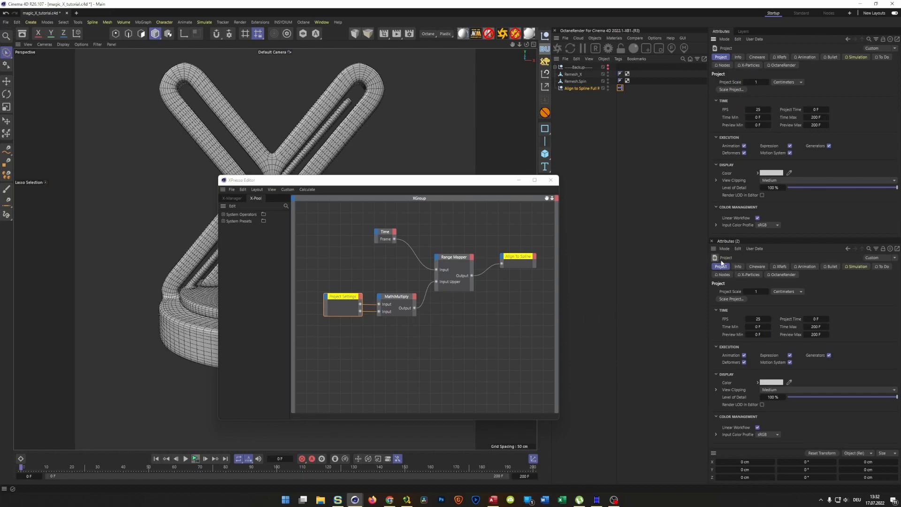
drag(715, 261, 673, 257)
drag(433, 272, 342, 305)
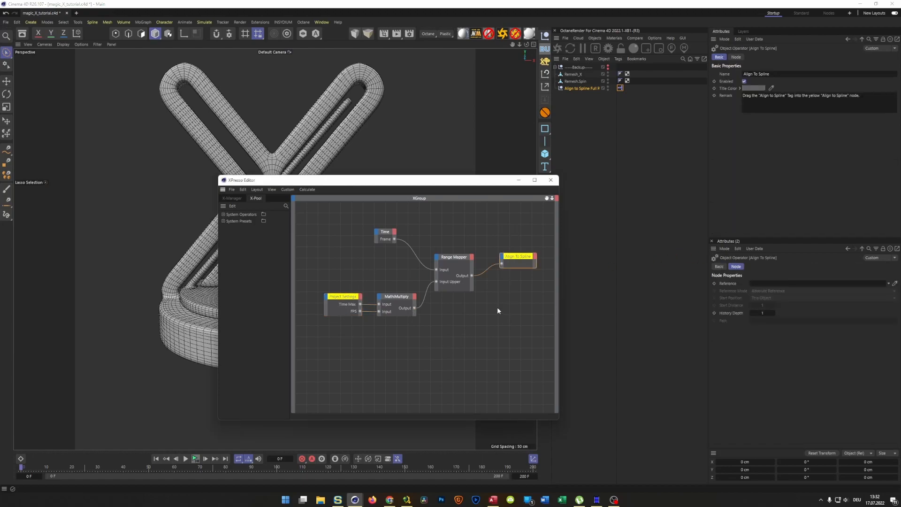
- Delete the Align To Spline node and set the Range Mapper's output range to Degree
key(Delete)
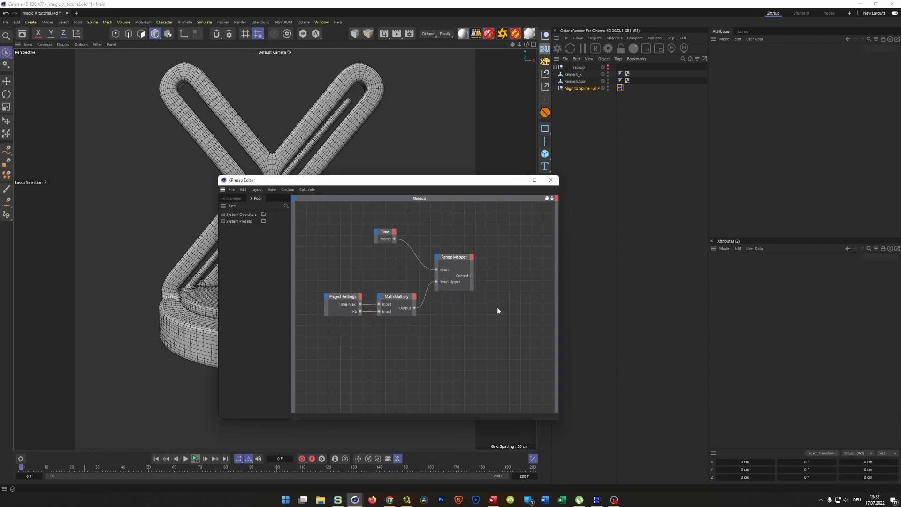
click(457, 258)
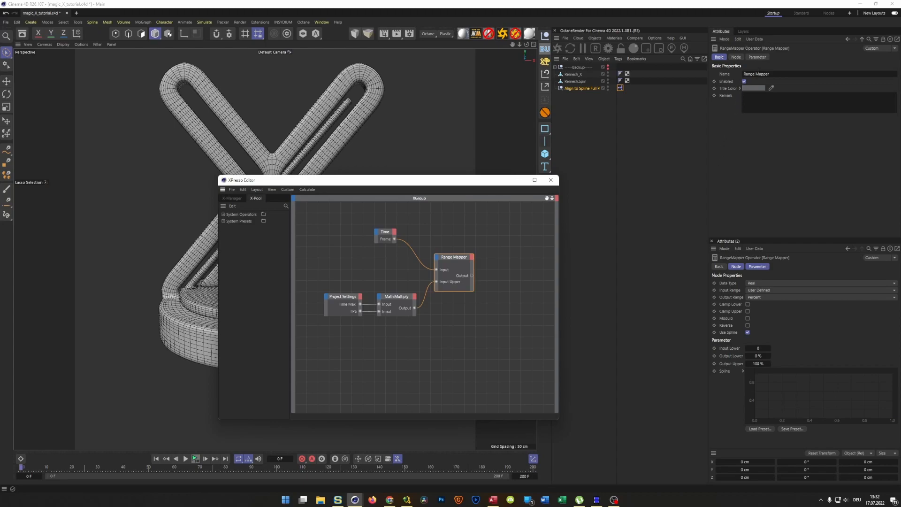
click(753, 57)
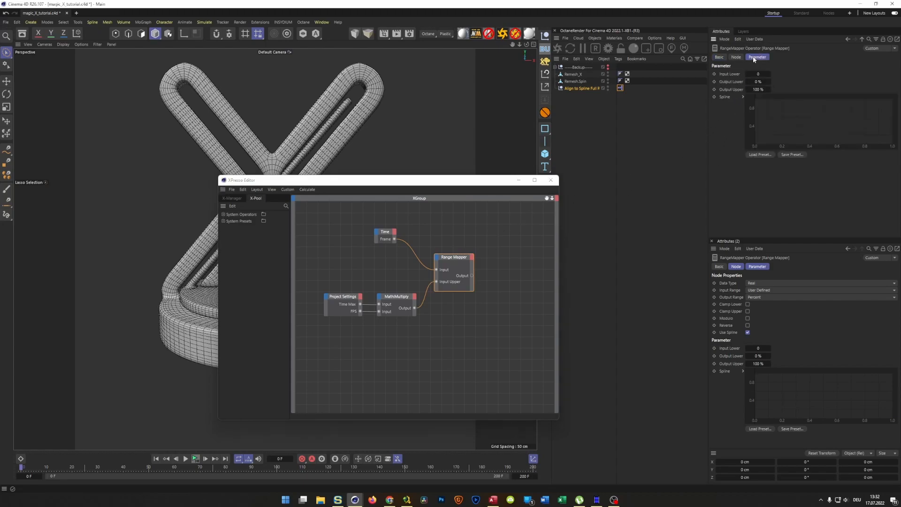
click(736, 56)
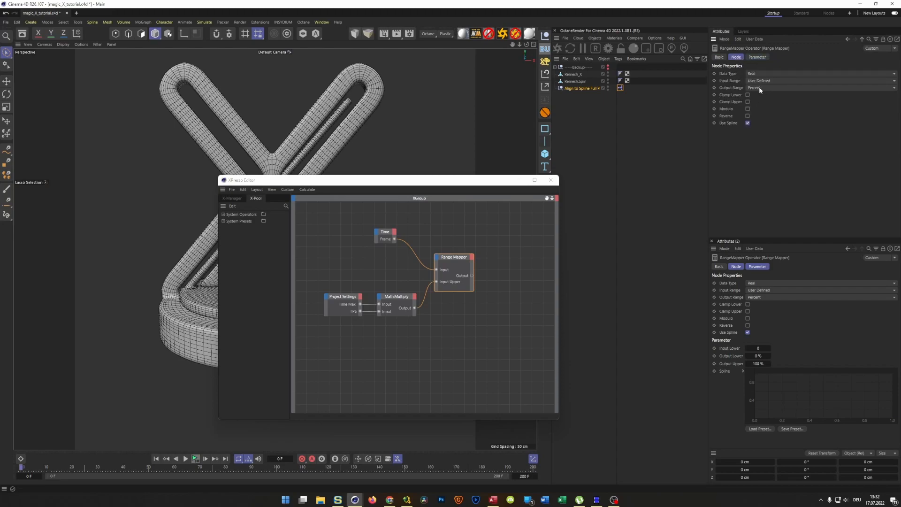
click(759, 86)
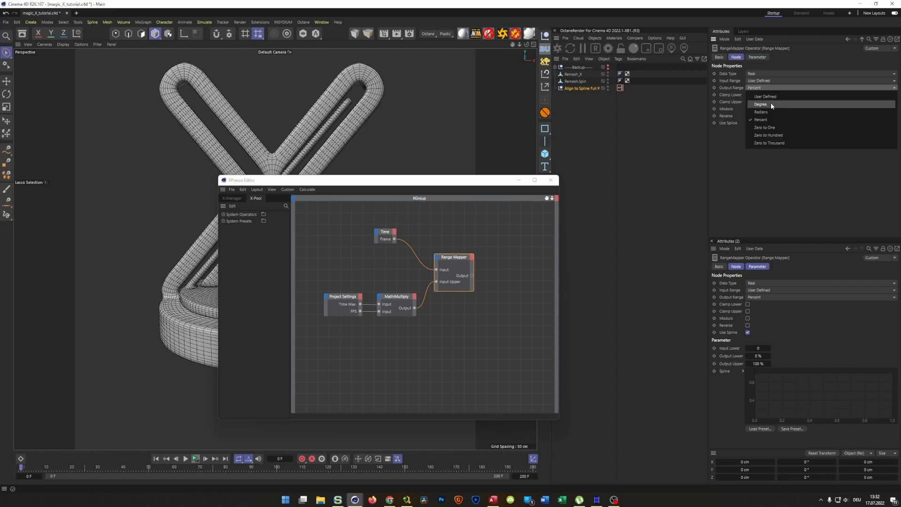
click(770, 103)
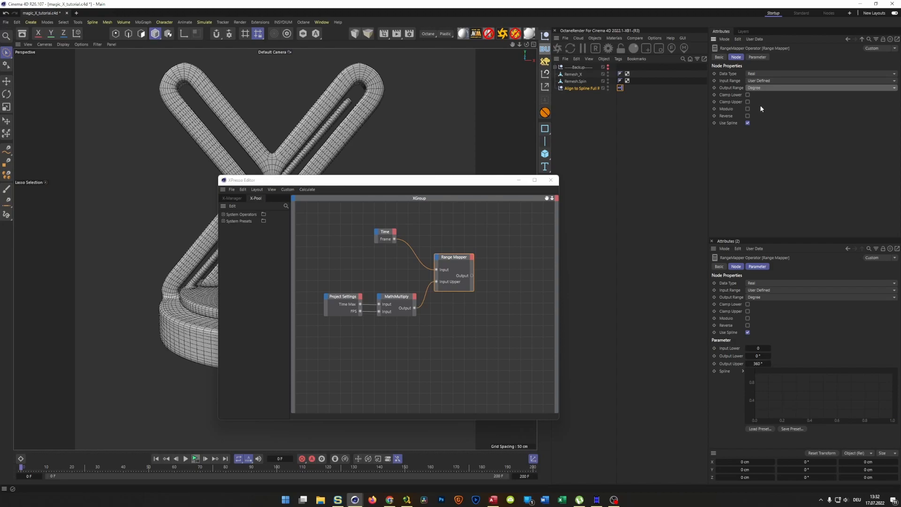
- Add Remesh.Spin as a node and connect the Range Mapper's output to its Rotation H input, closing the XPresso Editor
drag(576, 82, 512, 272)
click(579, 82)
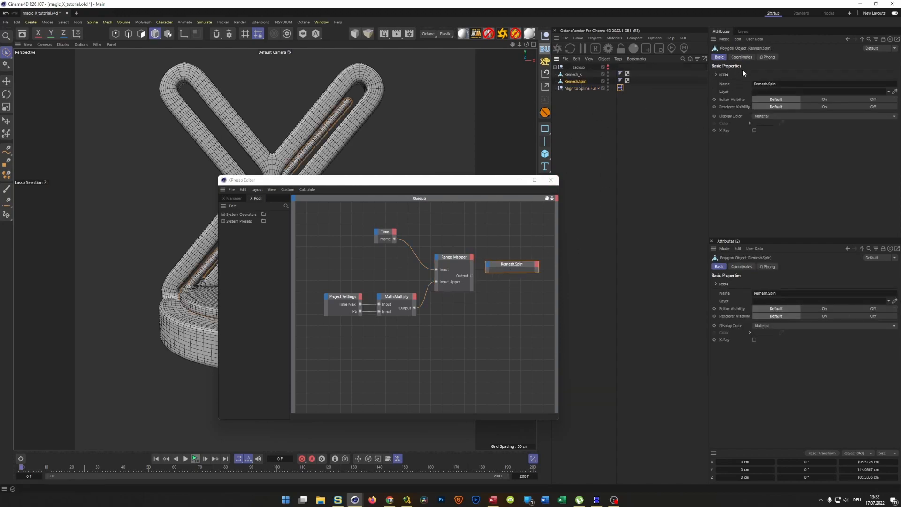
click(742, 58)
drag(773, 81, 488, 270)
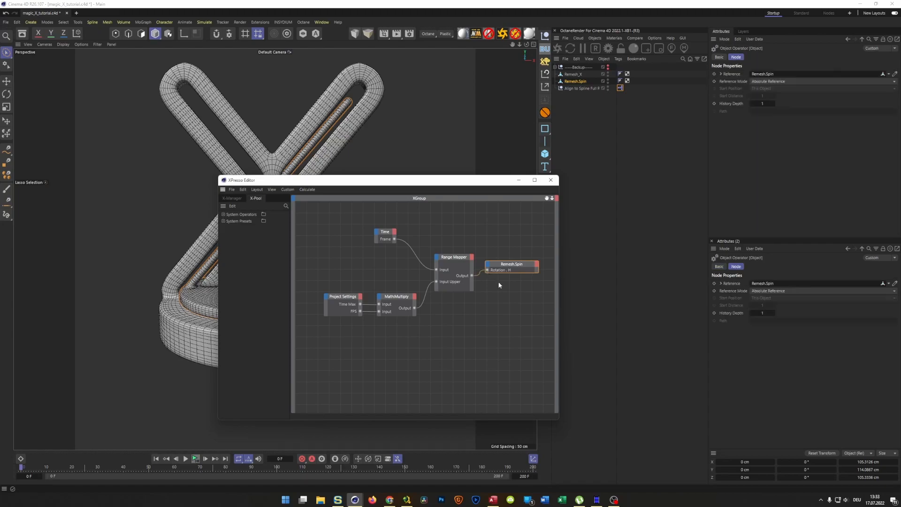
click(551, 179)
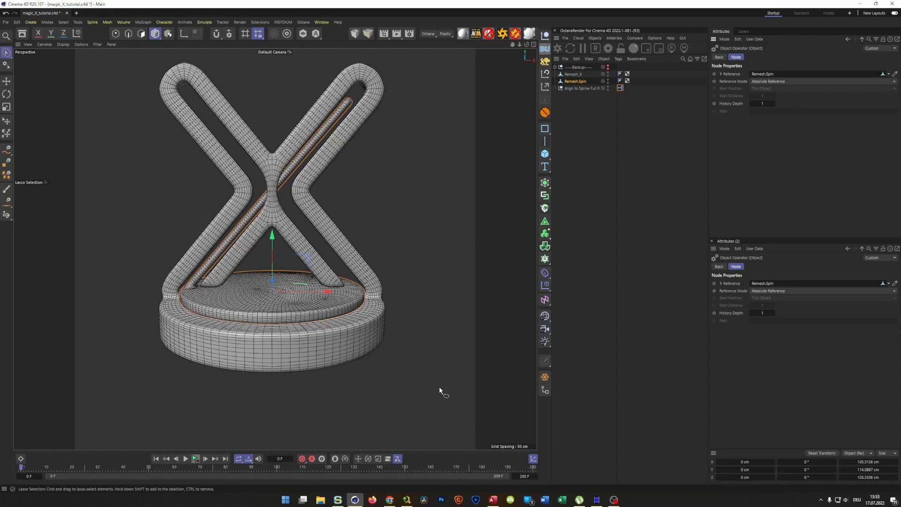
- Play the animation to check the disc's spin and review the Range Mapper's parameters in the XPresso network
click(195, 459)
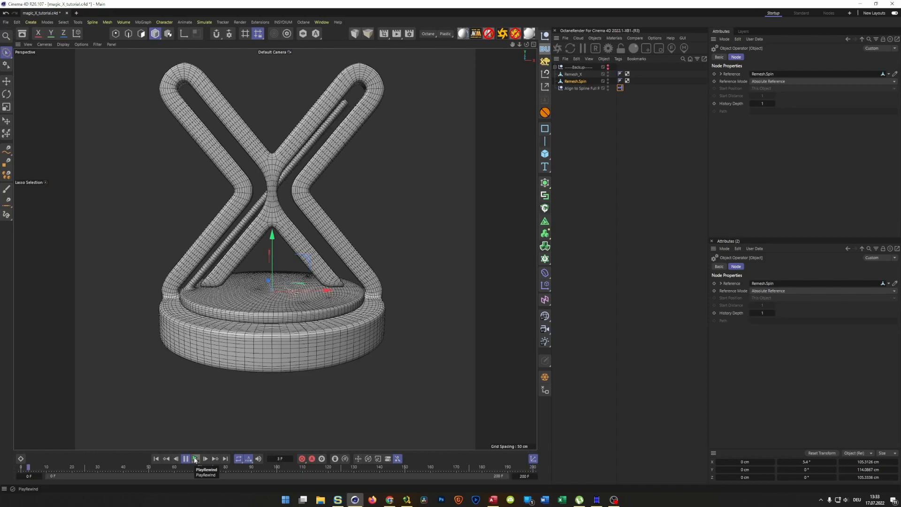
click(195, 459)
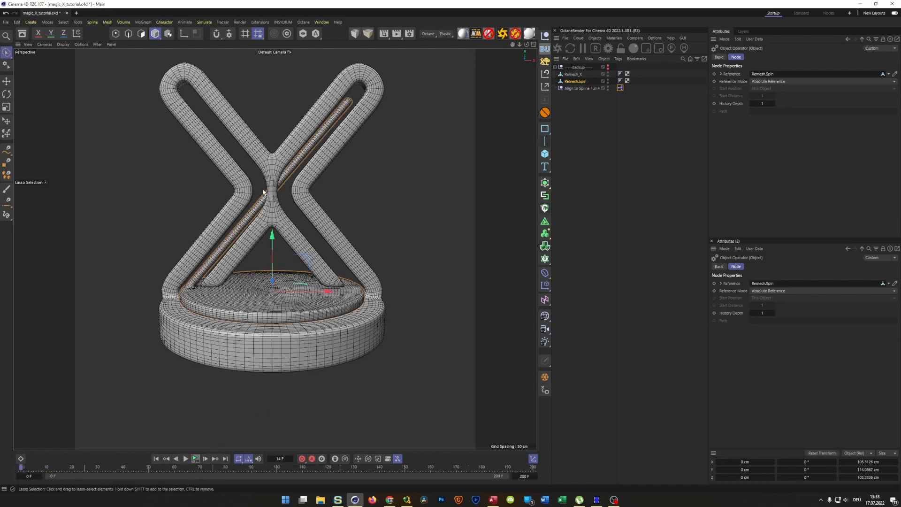
double_click(620, 88)
drag(669, 88, 228, 136)
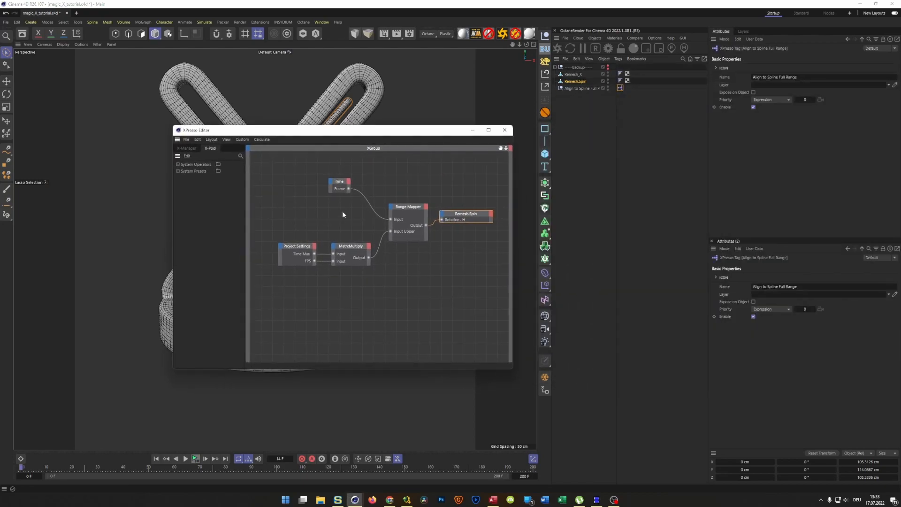
click(409, 206)
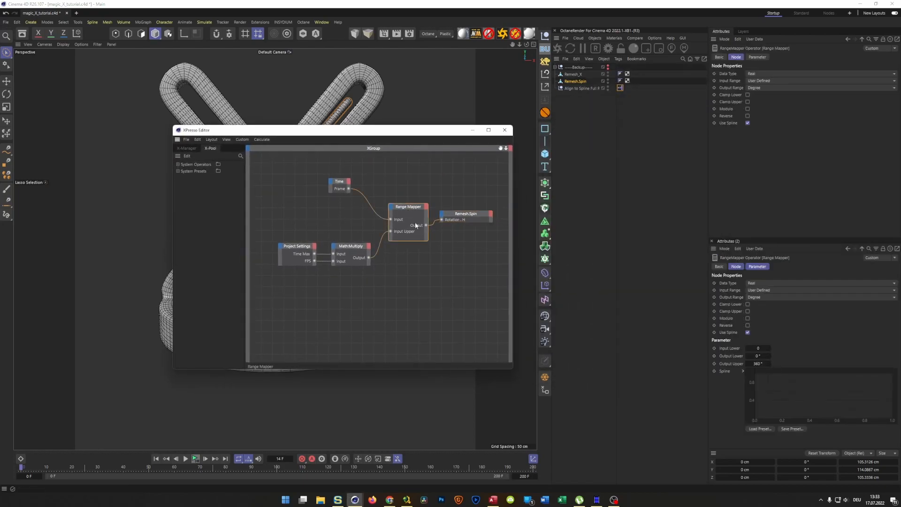
click(755, 57)
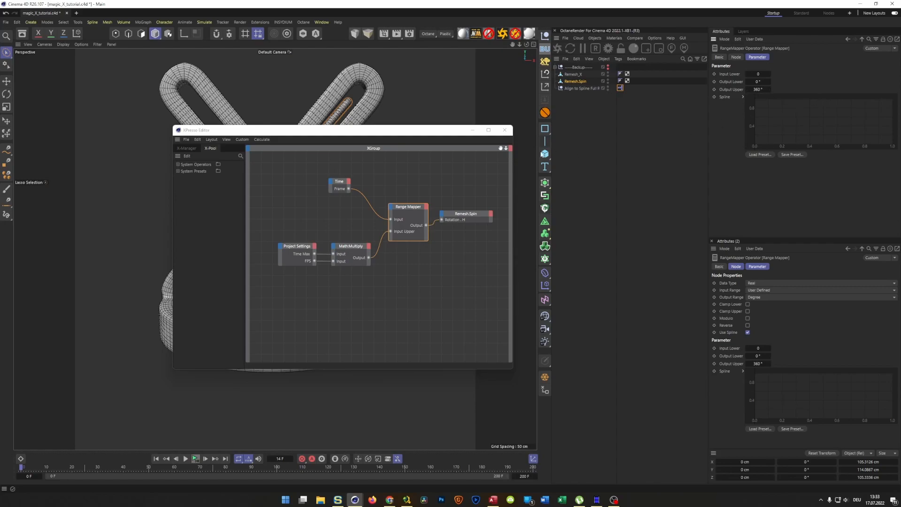
click(508, 130)
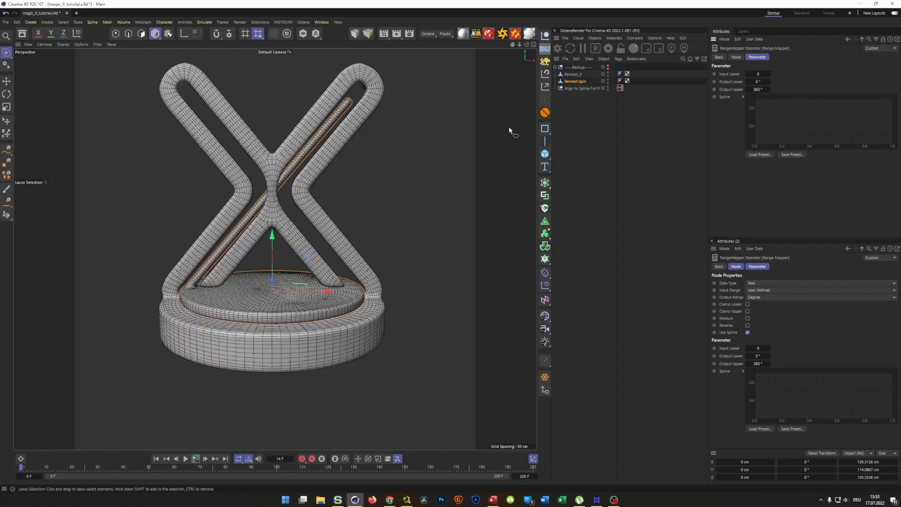
- Save the project and inspect the meshes of the X and the disc up close
key(ctrl+s)
alt+middle_drag(330, 243, 342, 279)
alt+drag(341, 276, 348, 280)
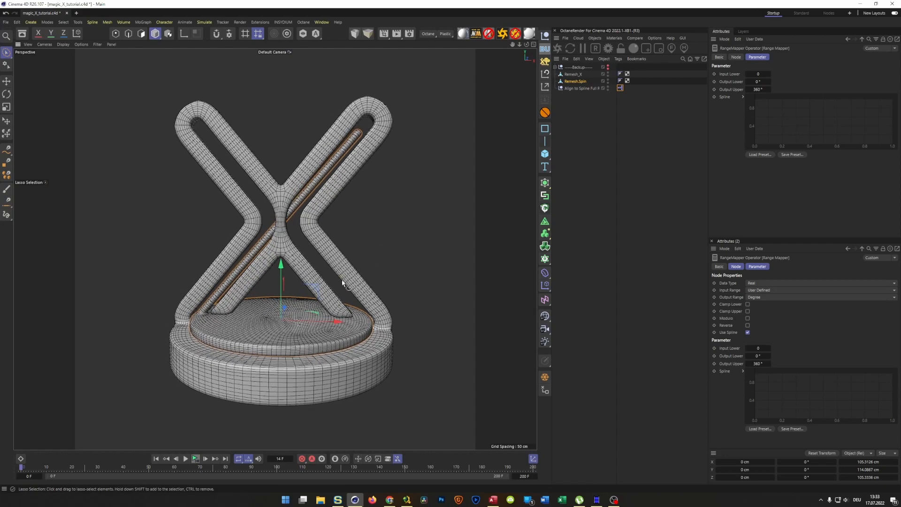
scroll(349, 310, up, 5)
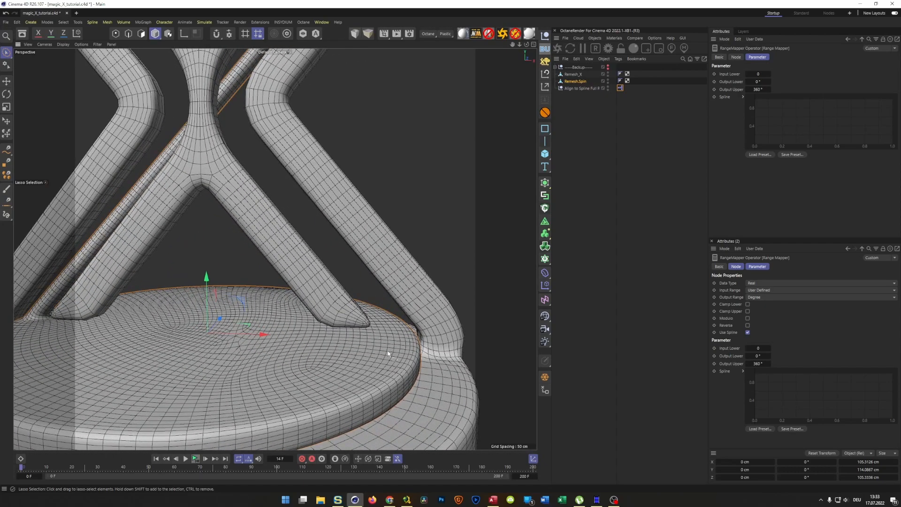
scroll(175, 296, down, 4)
scroll(175, 296, down, 6)
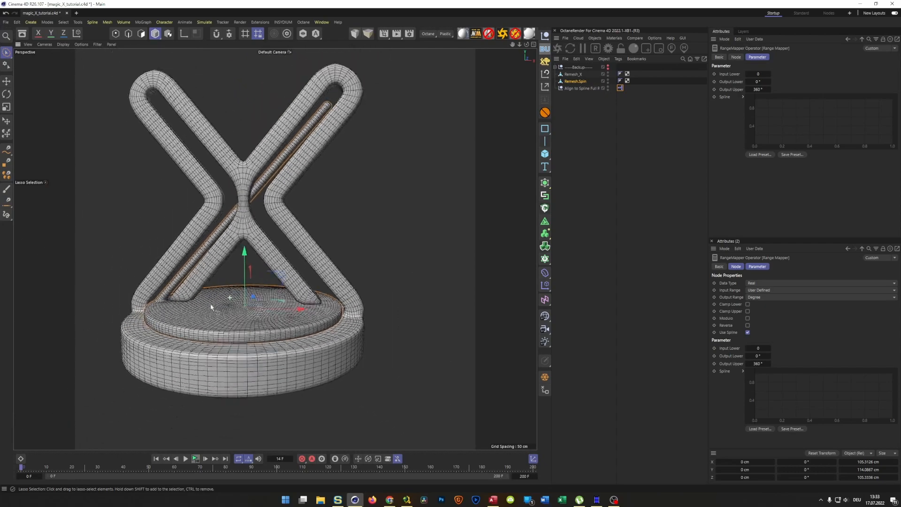
- Add a null named All and make Remesh_X and Remesh.Spin its children
click(545, 35)
mouse_move(568, 67)
mouse_down()
mouse_move(585, 82)
mouse_move(568, 73)
mouse_up()
double_click(567, 75)
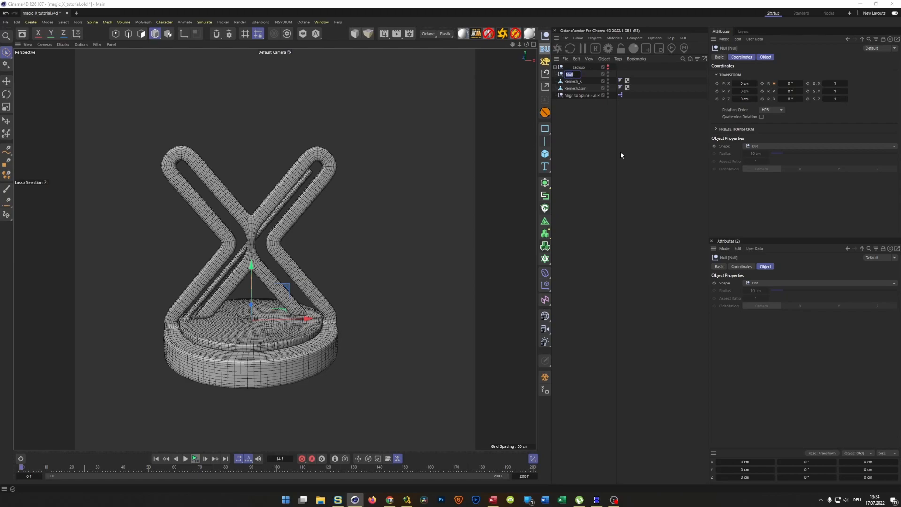
text(All)
key(Return)
click(572, 89)
shift+click(570, 82)
drag(569, 82, 566, 75)
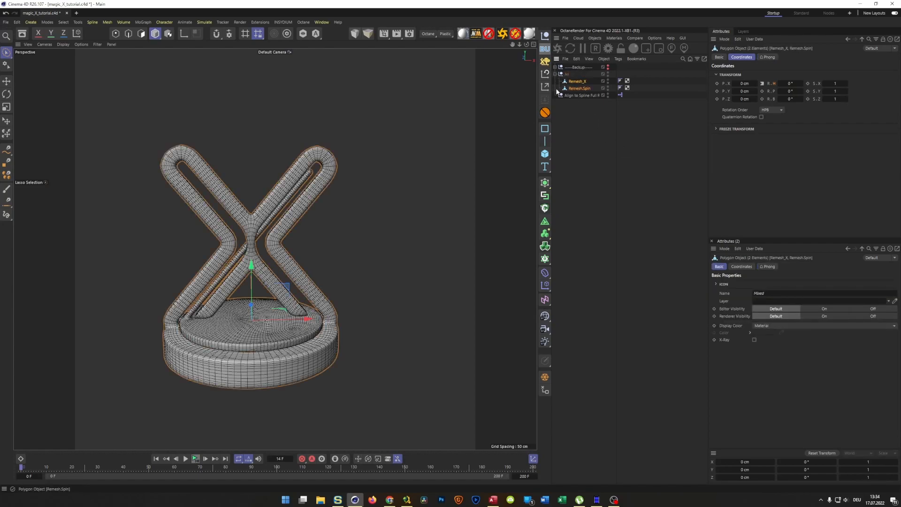
- Place the All null under a new Subdivision Surface and show its object properties
click(566, 74)
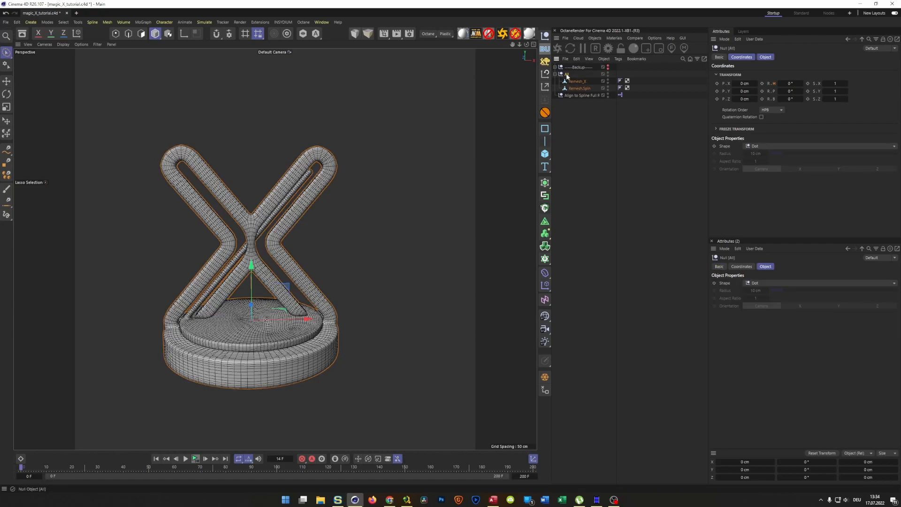
alt+click(545, 183)
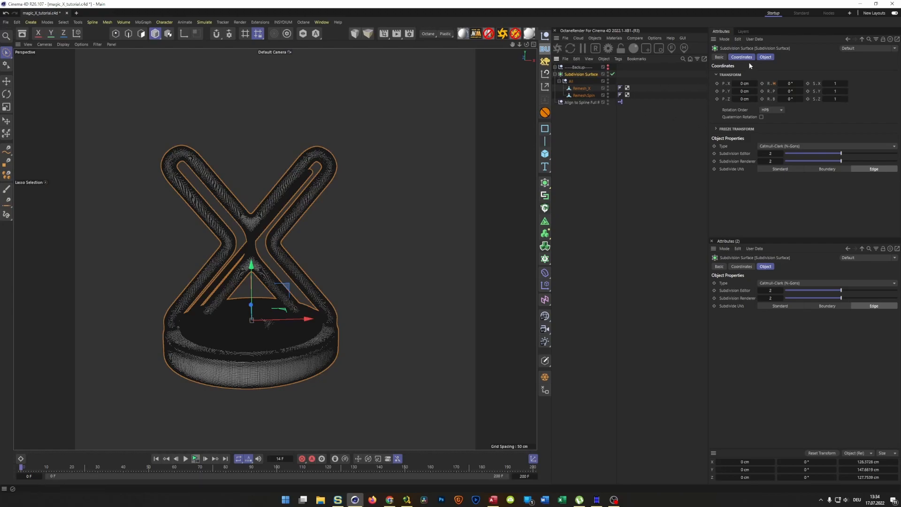
click(765, 56)
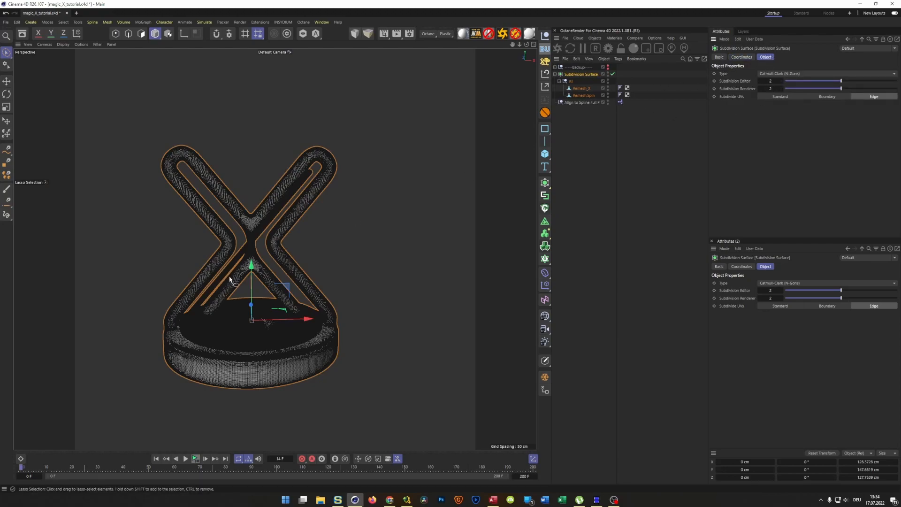
- Switch the viewport to Gouraud Shading without lines, view the smoothed sculpture and save the project
key(n)
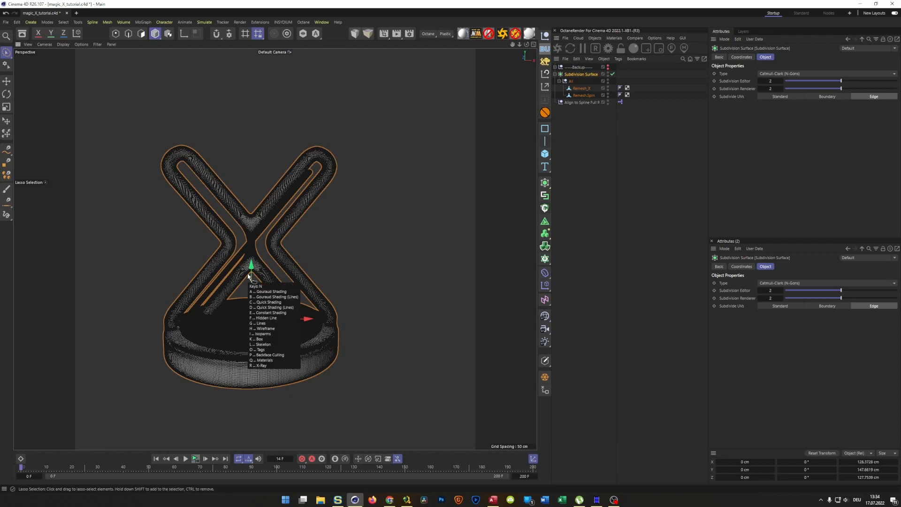
key(a)
alt+right_drag(261, 276, 315, 260)
alt+drag(315, 261, 275, 295)
scroll(305, 331, down, 6)
key(ctrl+s)
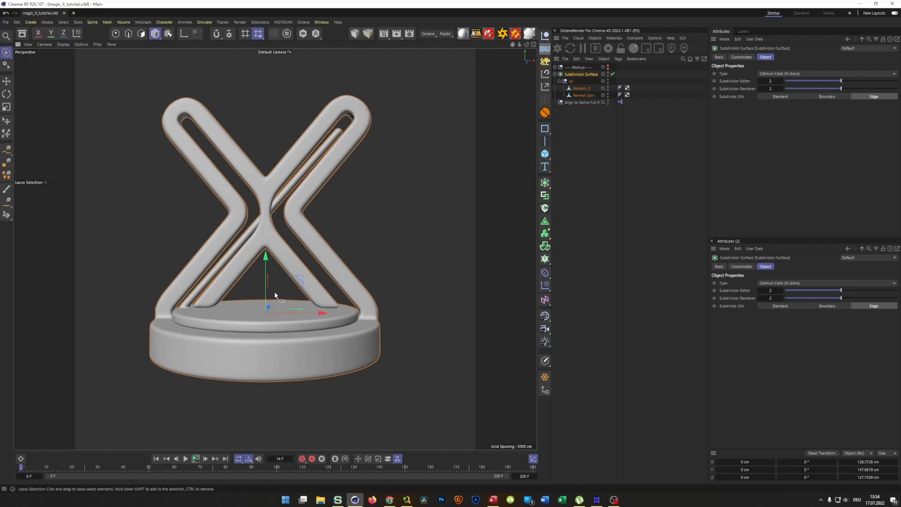
- Disable the Subdivision Surface, display Gouraud Shading (Lines) and hide Remesh_X so only Remesh.Spin shows
click(612, 74)
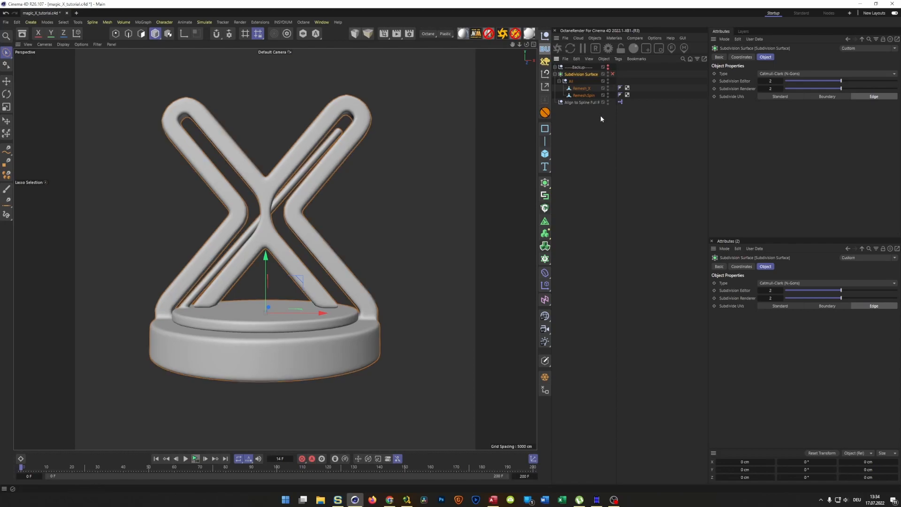
click(584, 96)
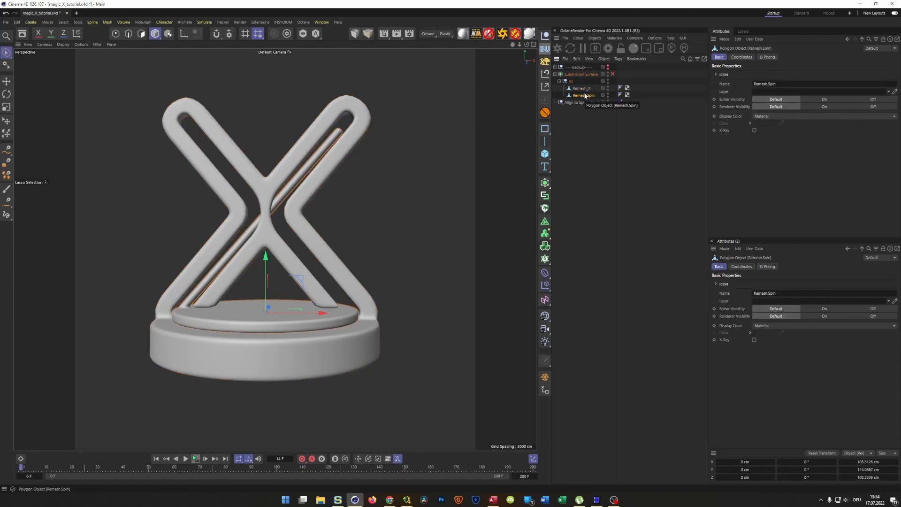
key(n)
key(b)
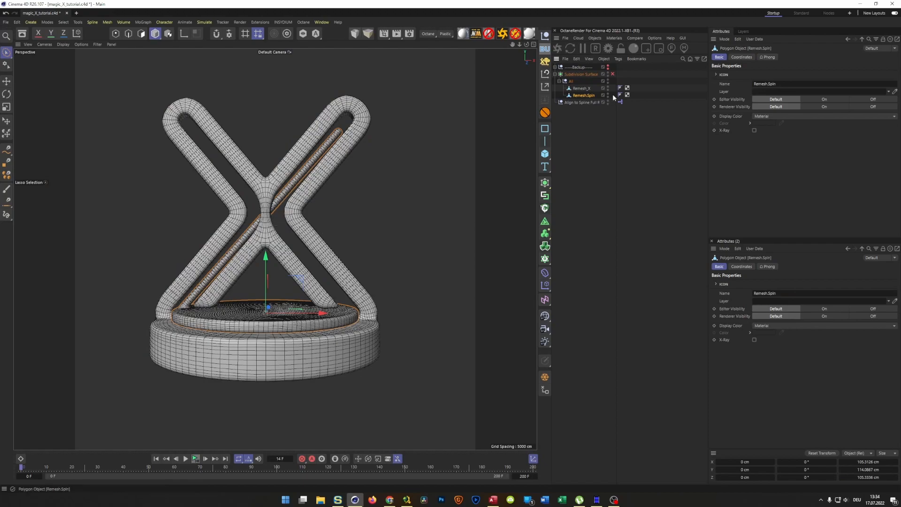
click(607, 88)
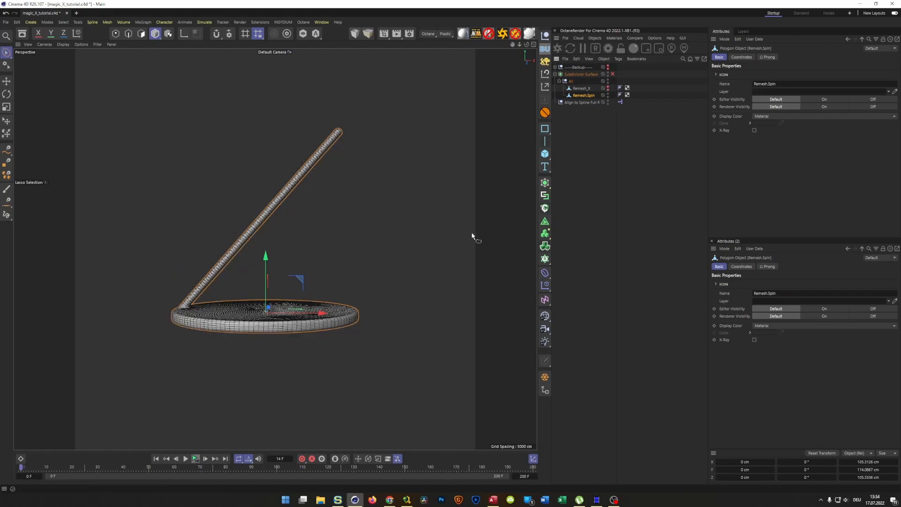
- Loop-select two adjacent rings of polygons around the Remesh.Spin rod, just above where it meets the disc
scroll(200, 300, up, 6)
scroll(203, 291, up, 5)
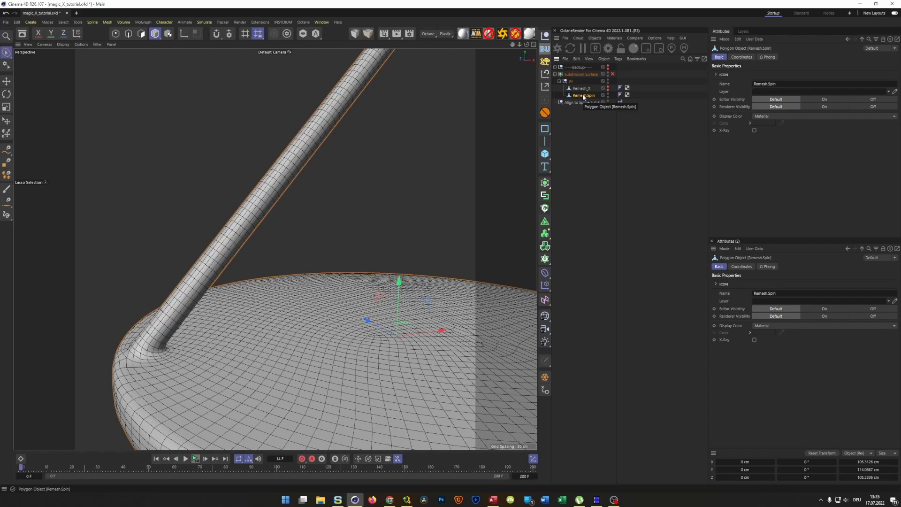
key(Return)
key(u)
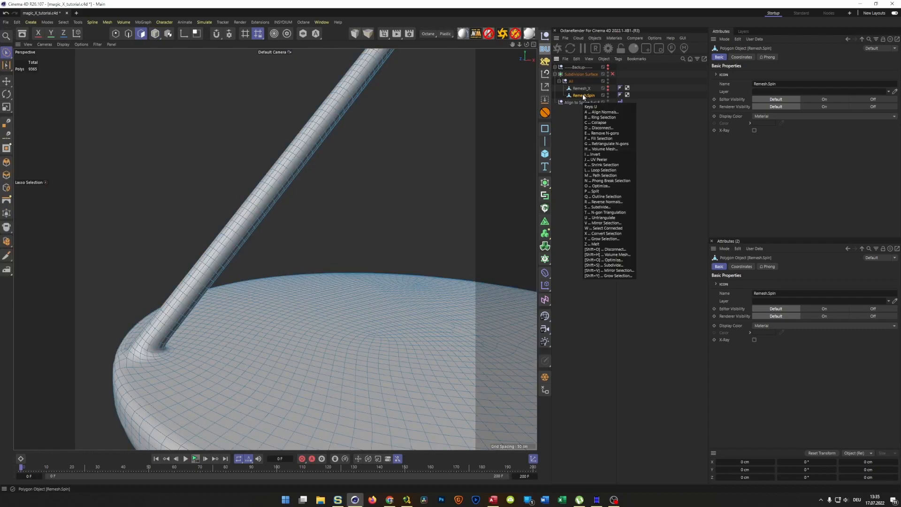
key(l)
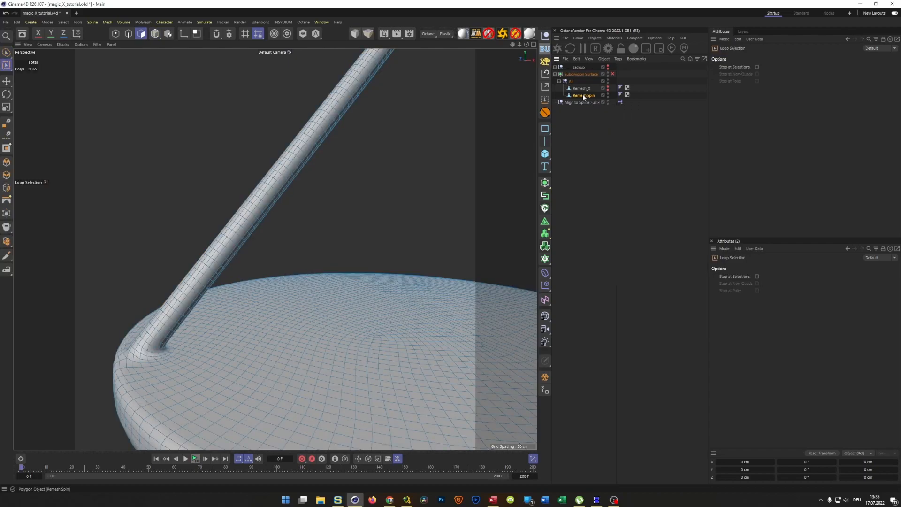
click(179, 308)
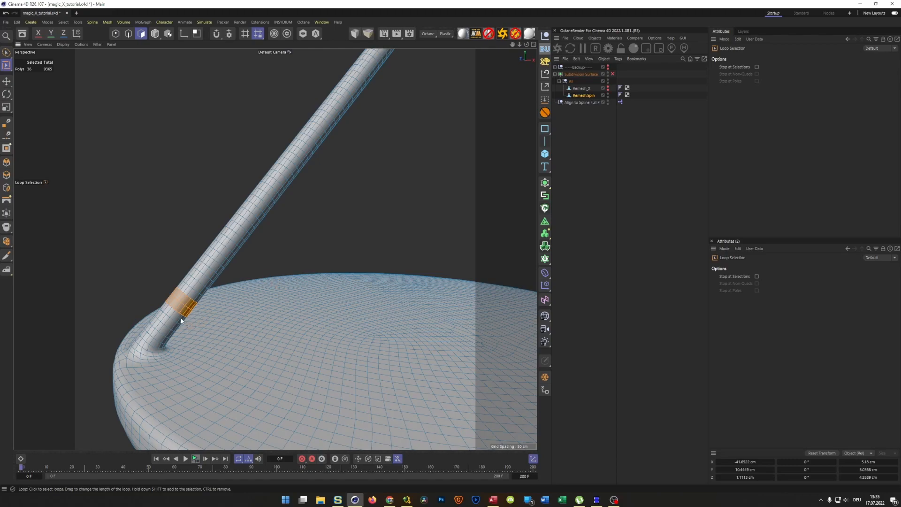
scroll(180, 321, up, 5)
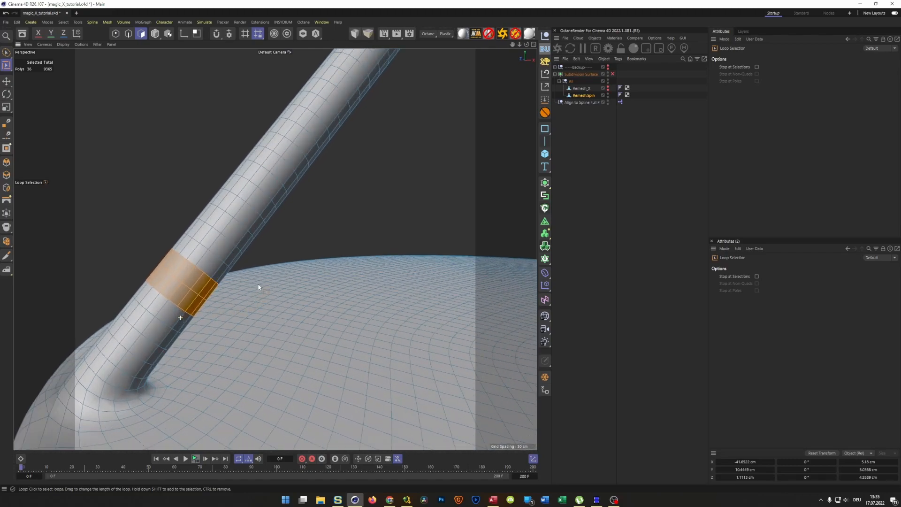
- Sink a groove into the lower band by insetting it, extruding inward to -0.07 cm and -0.15 cm, and insetting it 0.14 cm
key(i)
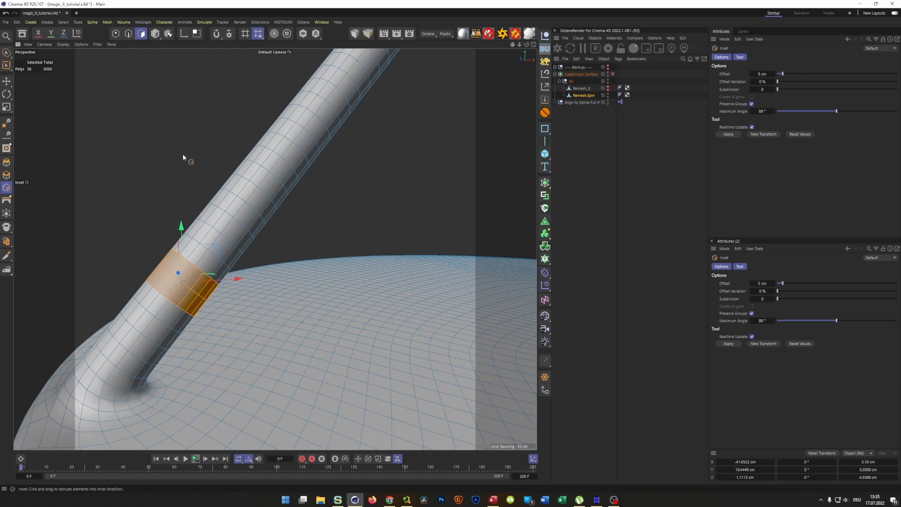
drag(187, 281, 190, 281)
key(d)
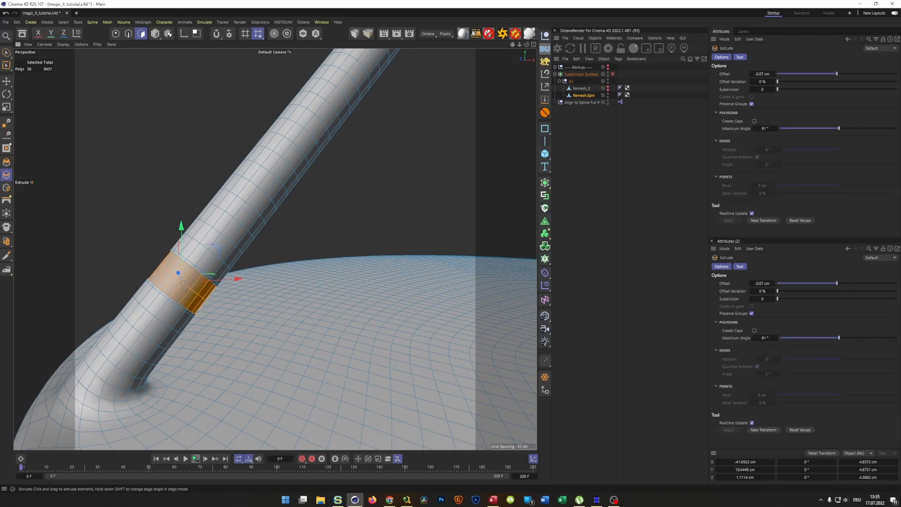
drag(207, 131, 188, 131)
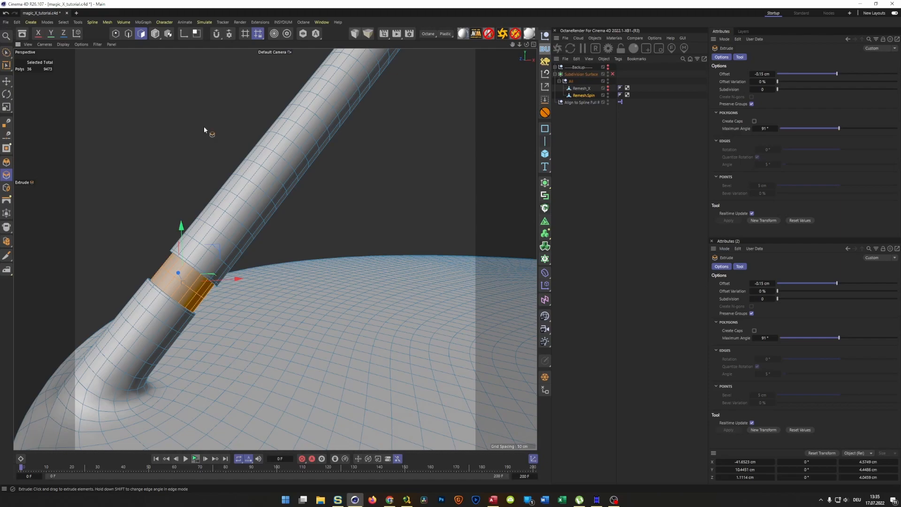
key(i)
drag(204, 127, 210, 127)
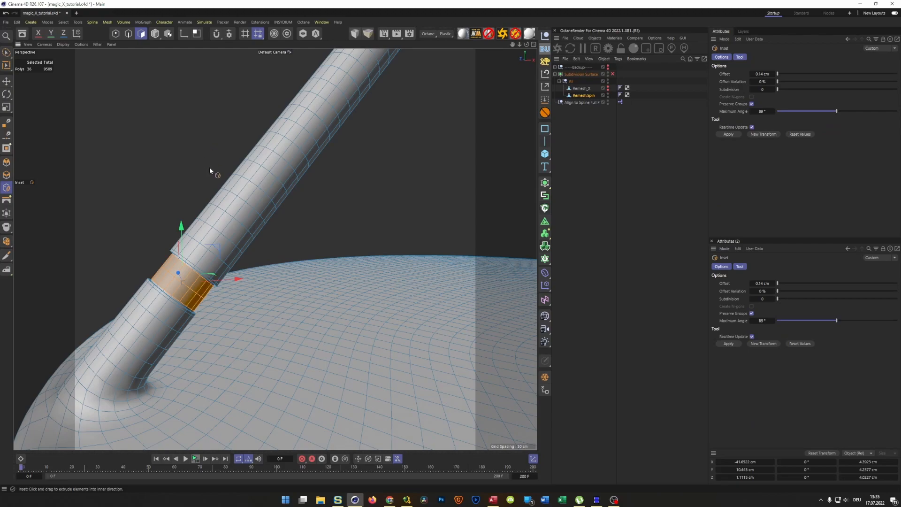
- Loop-select two adjacent rings of polygons around the rod just below its rounded upper end
alt+drag(194, 190, 180, 249)
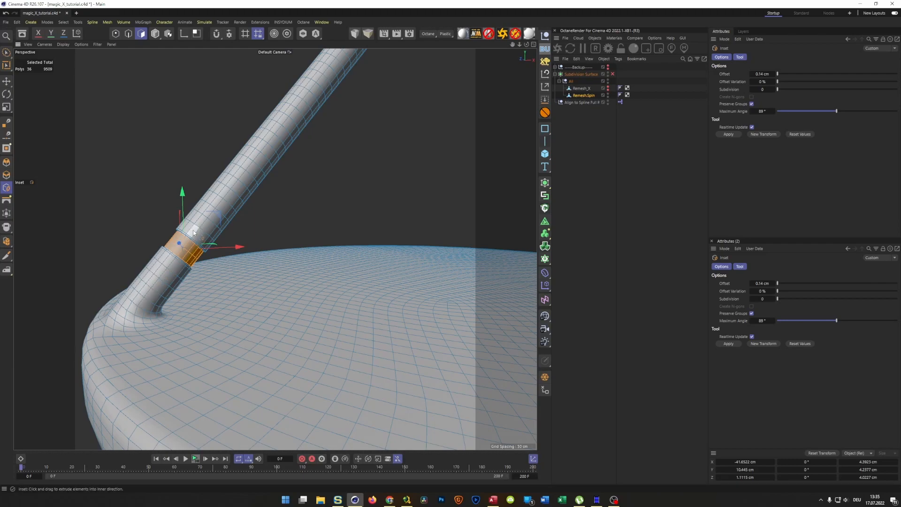
scroll(244, 209, down, 8)
alt+drag(289, 188, 261, 274)
alt+right_drag(288, 162, 333, 160)
key(u)
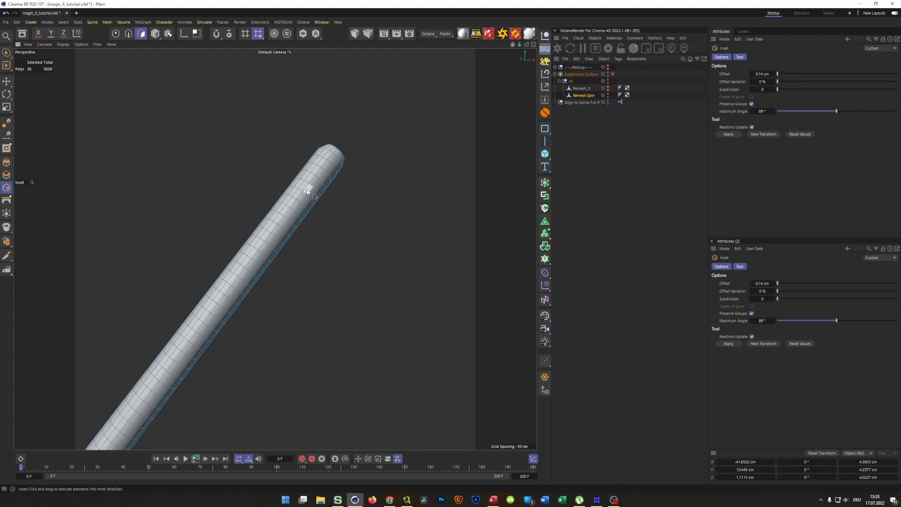
click(300, 197)
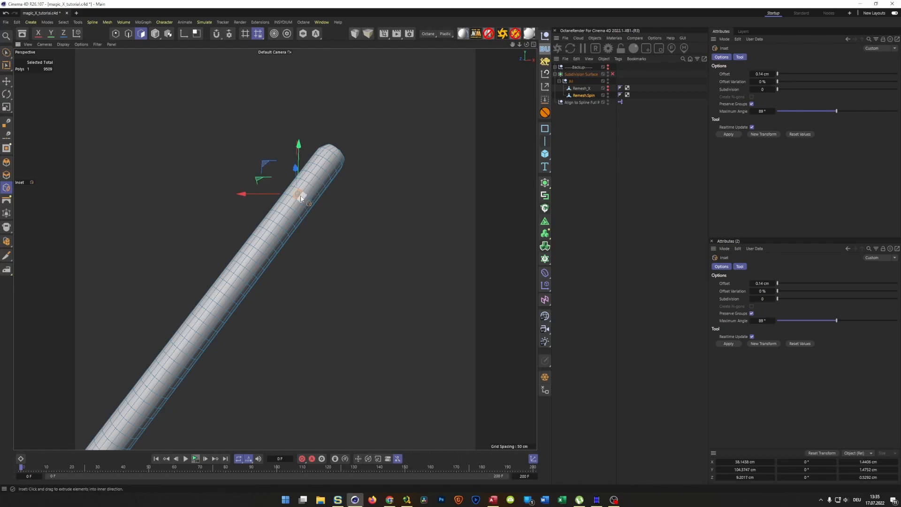
key(u)
key(l)
click(298, 201)
shift+click(307, 202)
scroll(329, 187, up, 4)
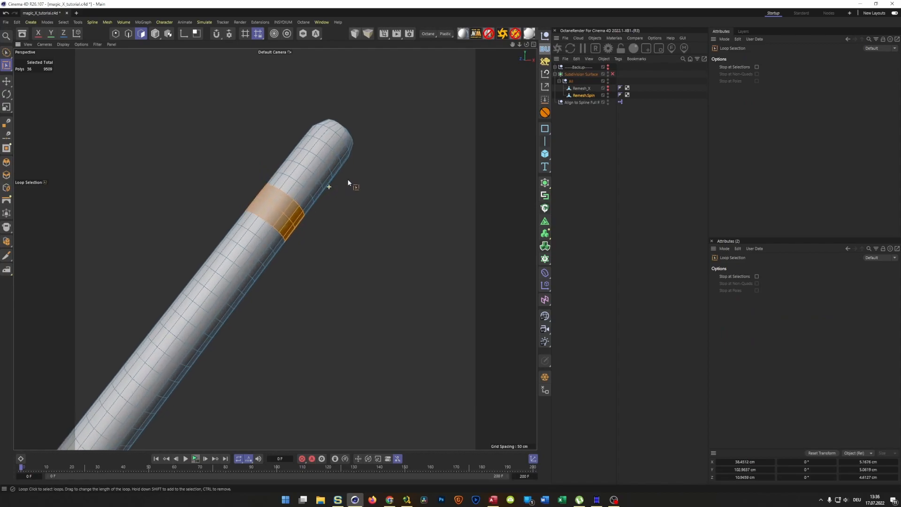
- Sink a matching groove into the upper band by insetting it, extruding it inward and insetting it again by 0.09 cm
key(i)
mouse_move(404, 206)
mouse_down()
mouse_move(414, 207)
mouse_move(396, 207)
mouse_move(399, 215)
mouse_up()
key(d)
key(i)
scroll(368, 246, down, 3)
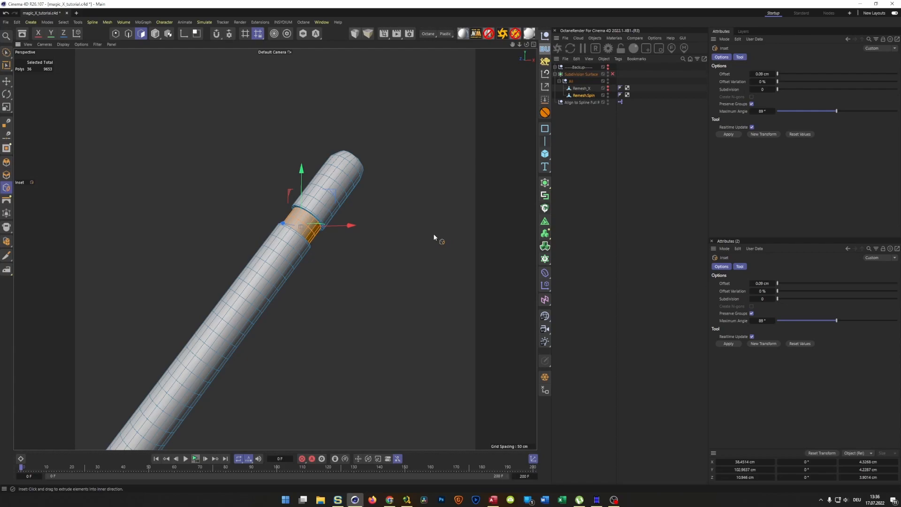
- Check the upper groove close up in model mode with the Subdivision Surface enabled, then disabled
key(Return)
scroll(315, 225, up, 8)
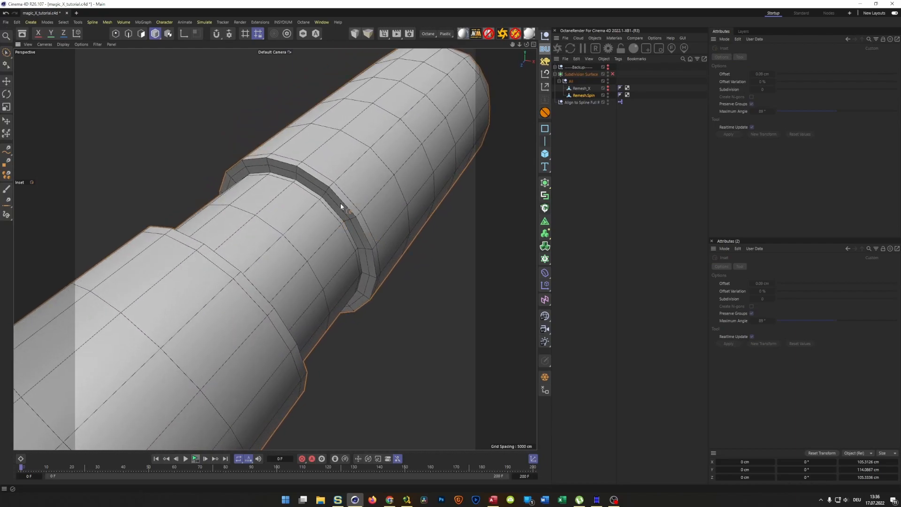
click(612, 74)
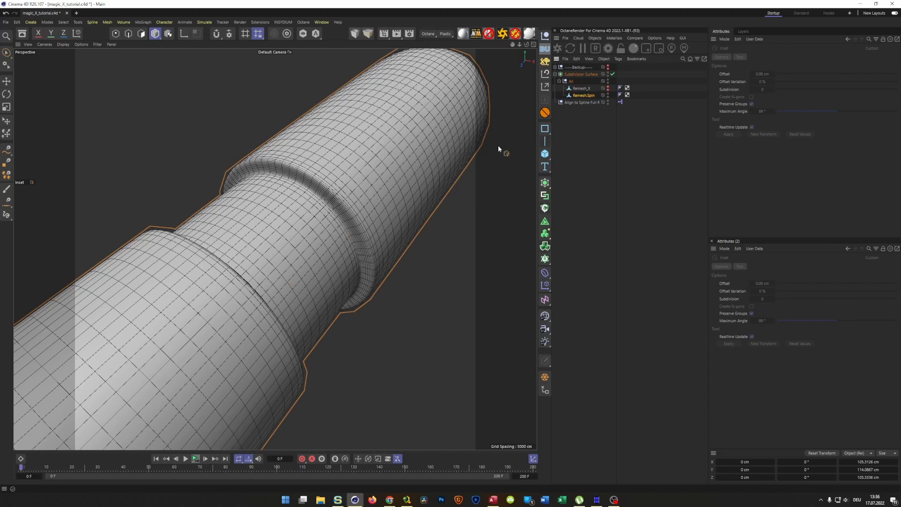
click(612, 75)
scroll(305, 248, down, 5)
scroll(278, 272, down, 3)
scroll(325, 224, up, 8)
scroll(338, 219, up, 3)
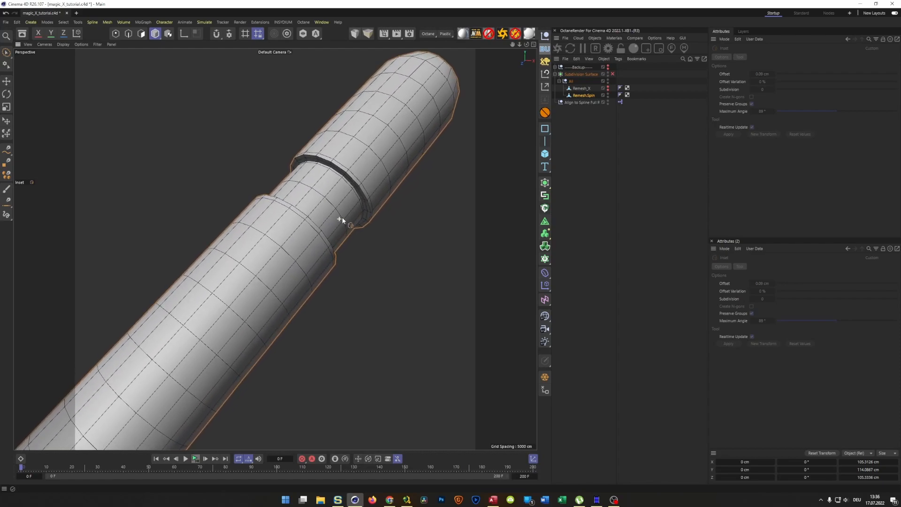
- Loop-select the Remesh.Spin polygon ring directly below the upper groove plus the ring directly above the lower groove
click(582, 95)
key(Return)
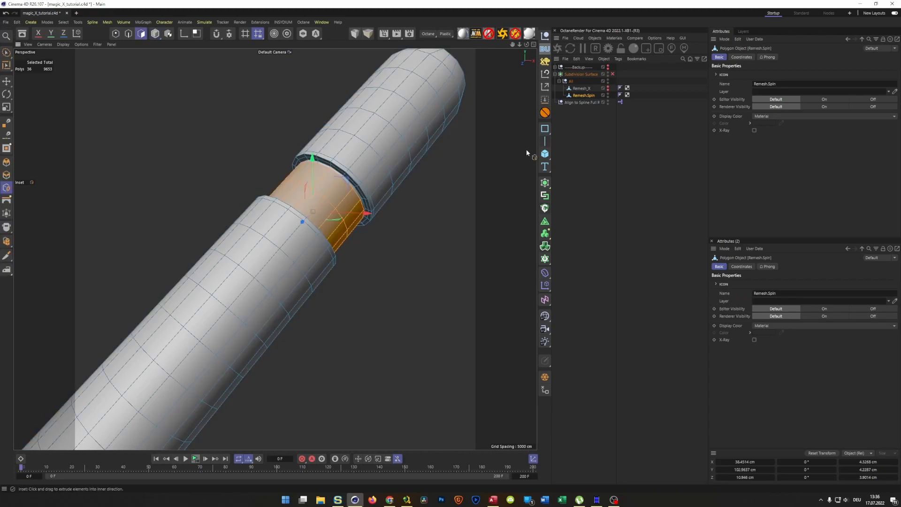
key(u)
key(l)
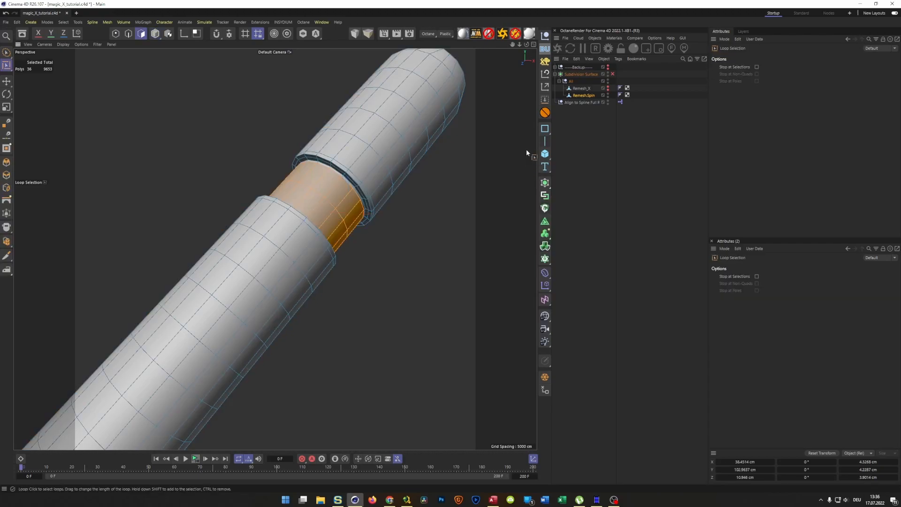
click(294, 232)
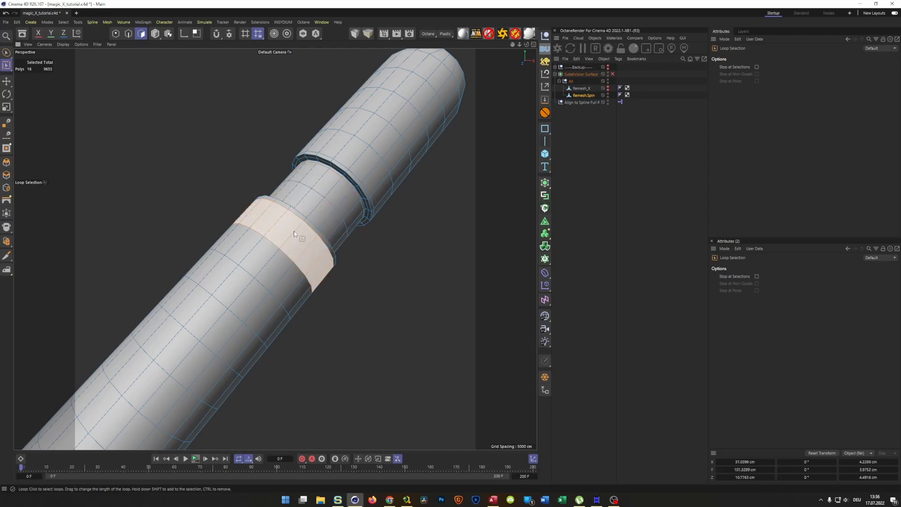
alt+right_drag(358, 264, 299, 306)
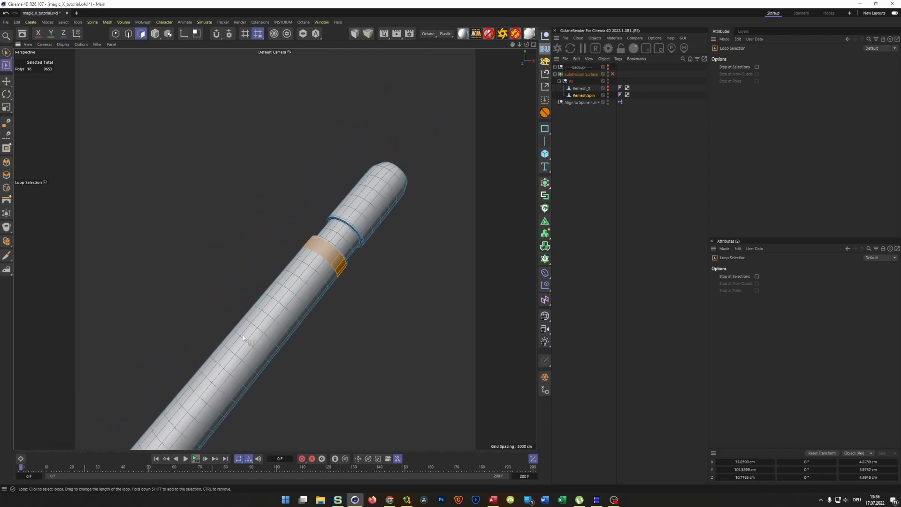
alt+right_drag(204, 356, 170, 371)
alt+middle_drag(276, 249, 370, 121)
alt+right_drag(325, 216, 346, 279)
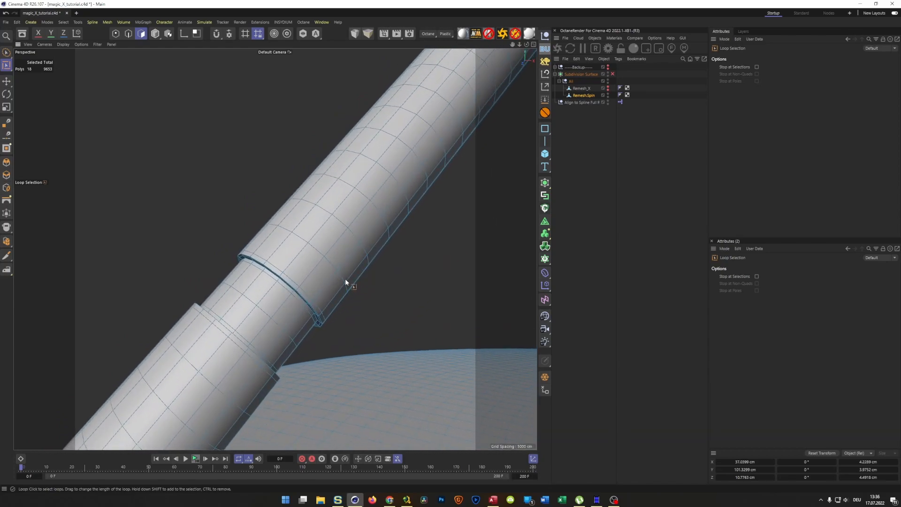
shift+click(312, 272)
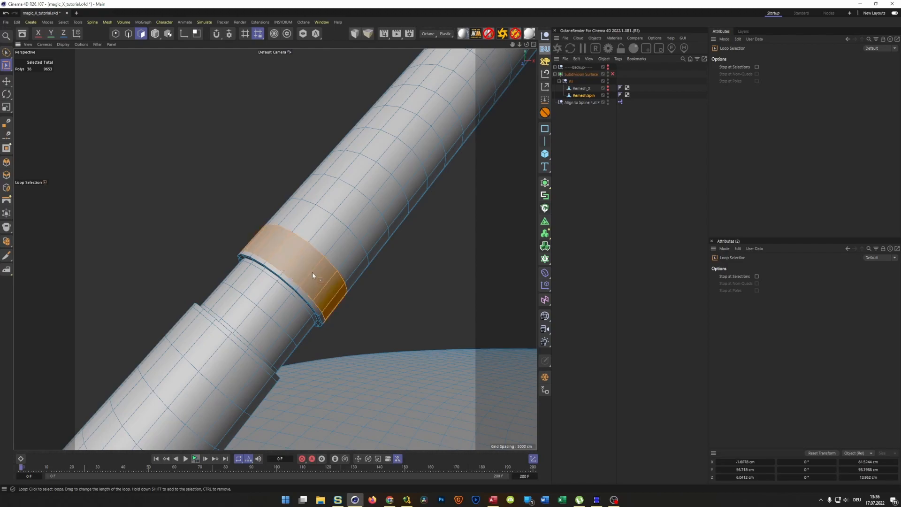
- Use Fill Selection to select all rod polygons between the two grooves
alt+right_drag(437, 262, 368, 278)
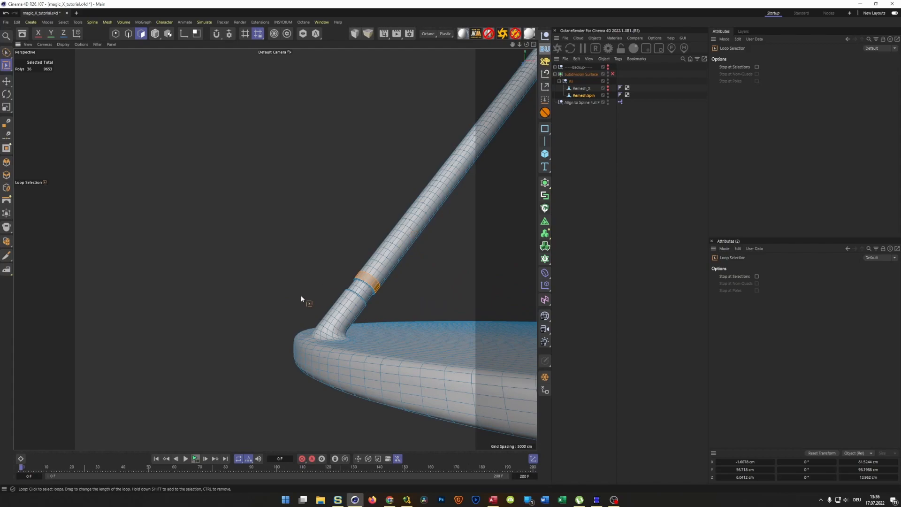
alt+middle_drag(323, 281, 125, 382)
alt+right_drag(369, 257, 342, 274)
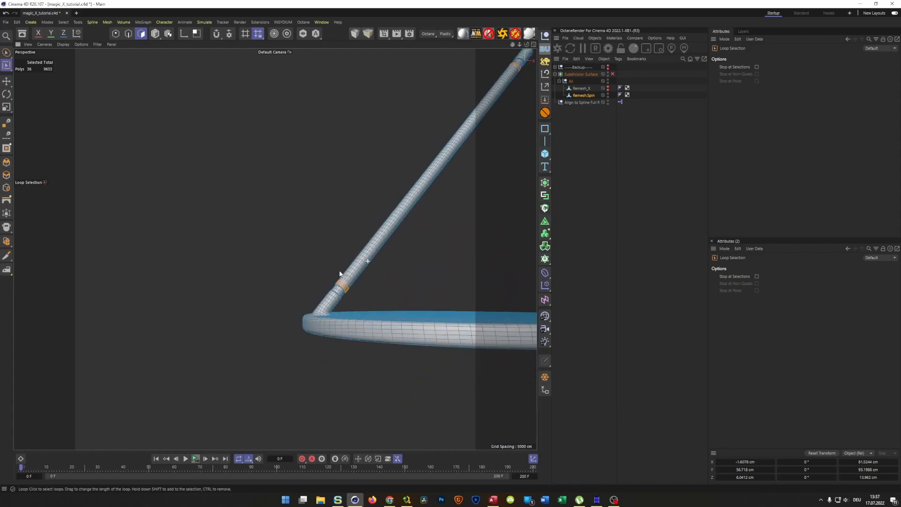
alt+drag(391, 238, 493, 136)
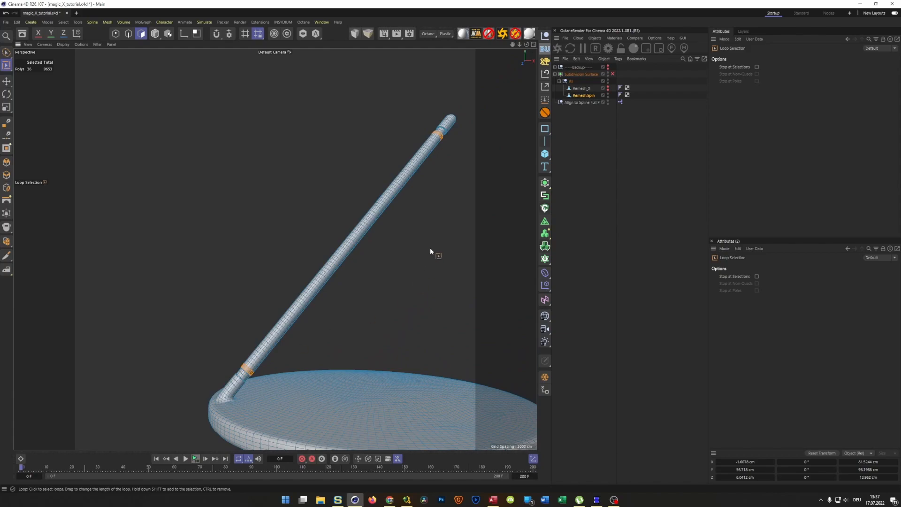
key(u)
key(f)
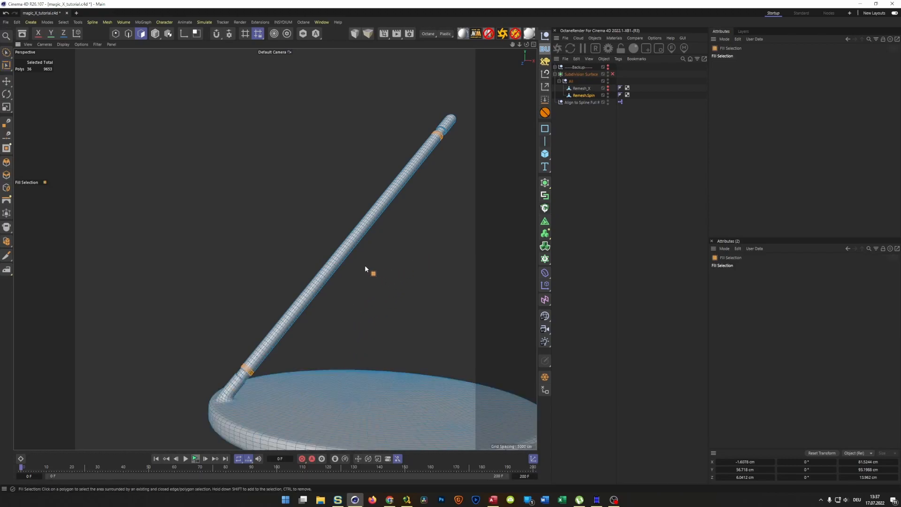
click(339, 267)
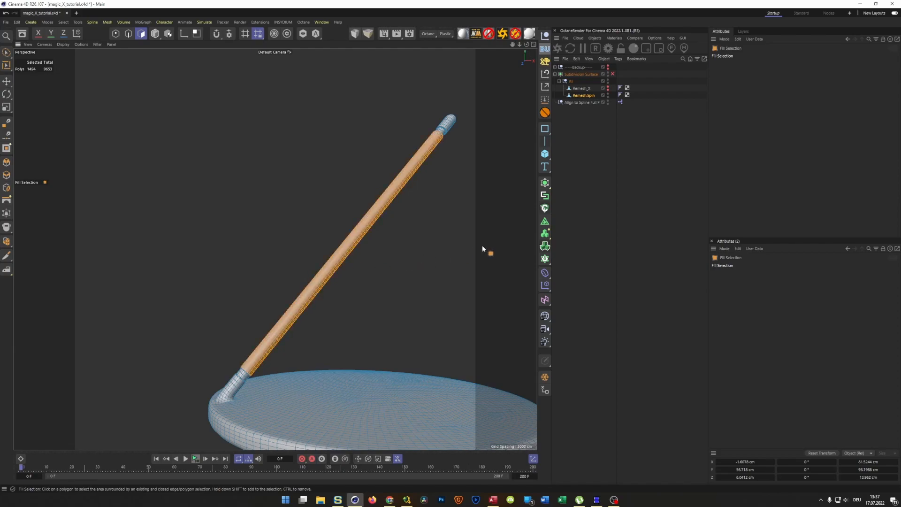
- Store the rod polygons as a polygon selection tag on Remesh.Spin, return to model mode and save the project
click(545, 99)
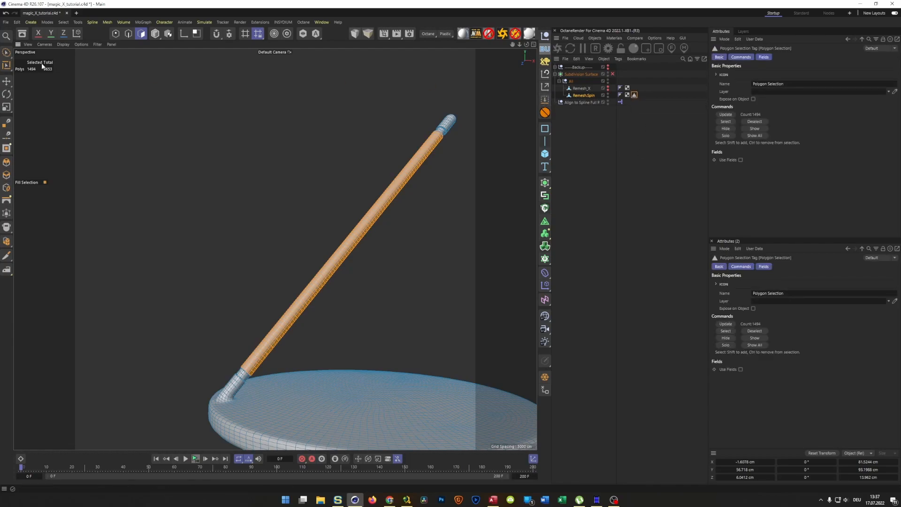
click(63, 22)
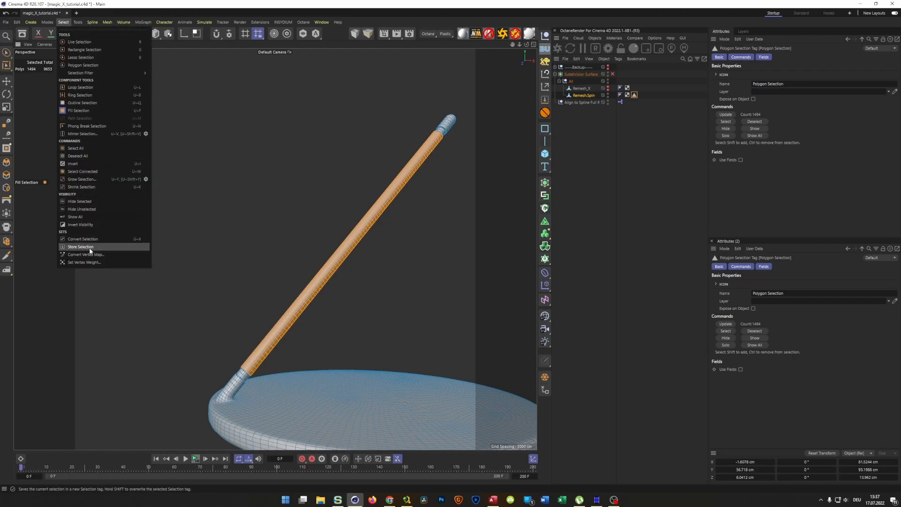
click(537, 19)
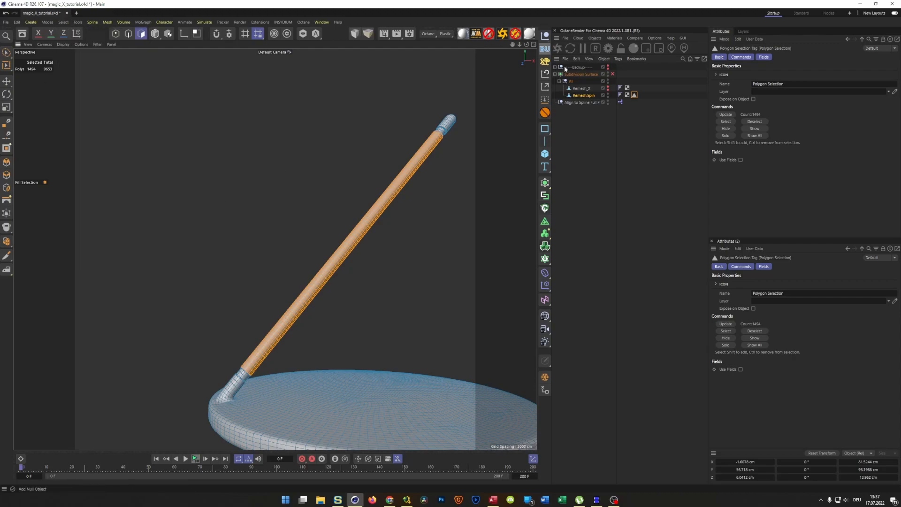
key(Return)
key(ctrl+s)
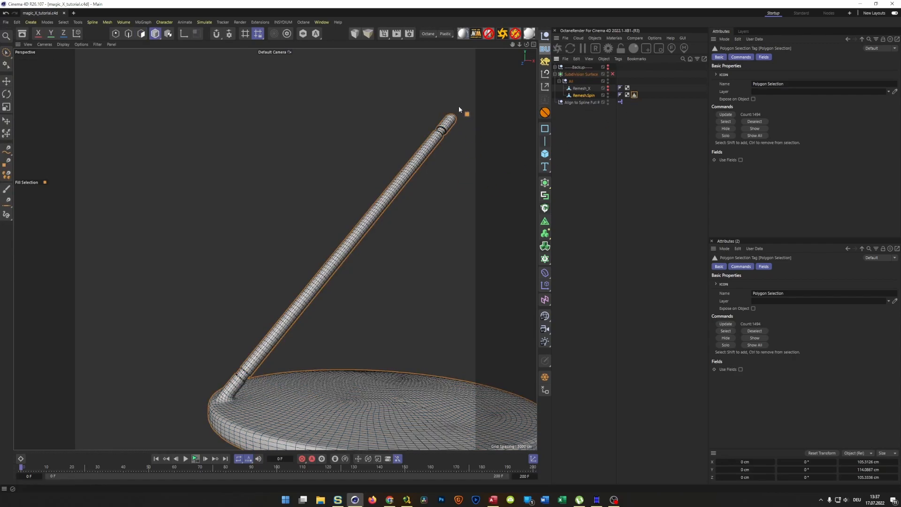
- Make Remesh_X visible again and frame the whole sculpture in the viewport
scroll(346, 253, down, 3)
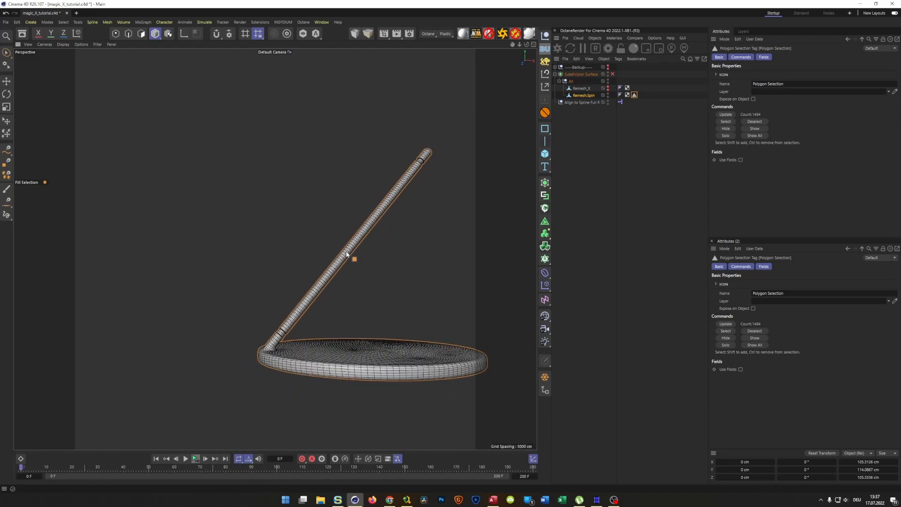
alt+middle_drag(347, 254, 282, 254)
alt+drag(282, 254, 348, 205)
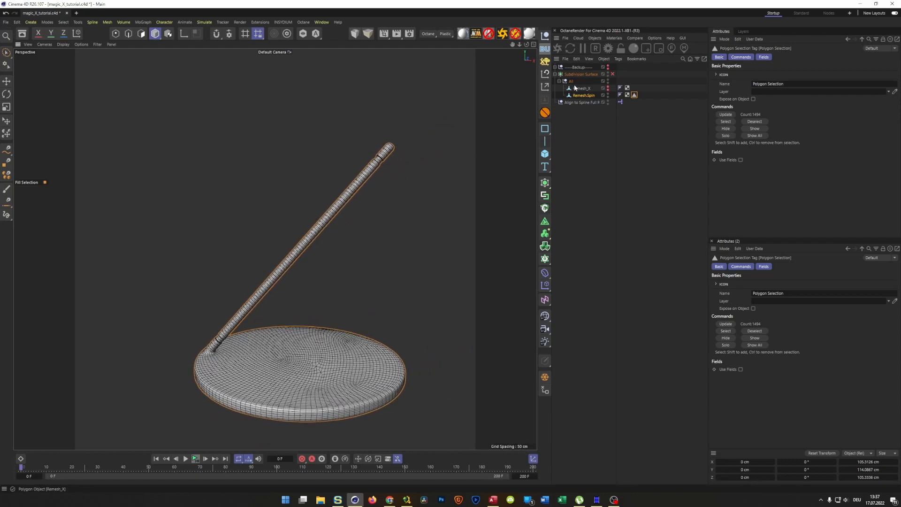
alt+click(607, 89)
alt+middle_drag(337, 233, 311, 189)
scroll(312, 189, down, 5)
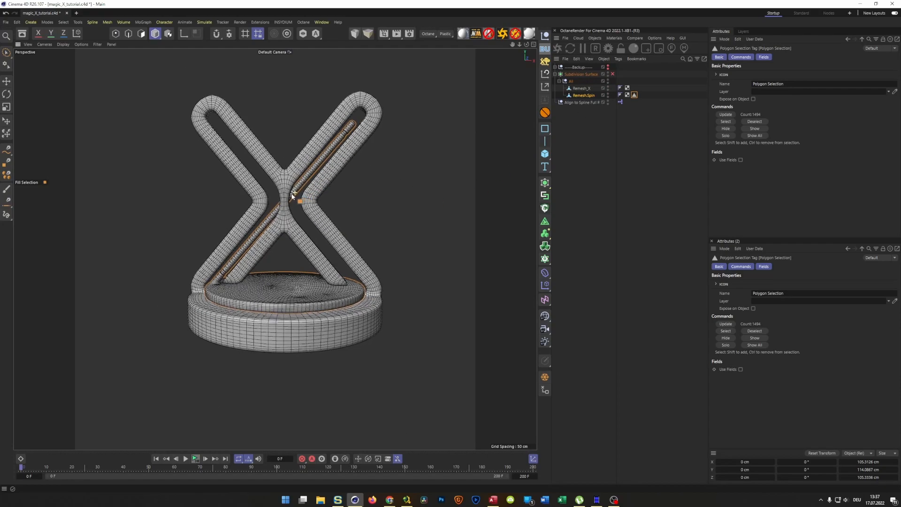
- Add a camera, view the scene through it and reset its transform to zero
click(544, 329)
click(613, 67)
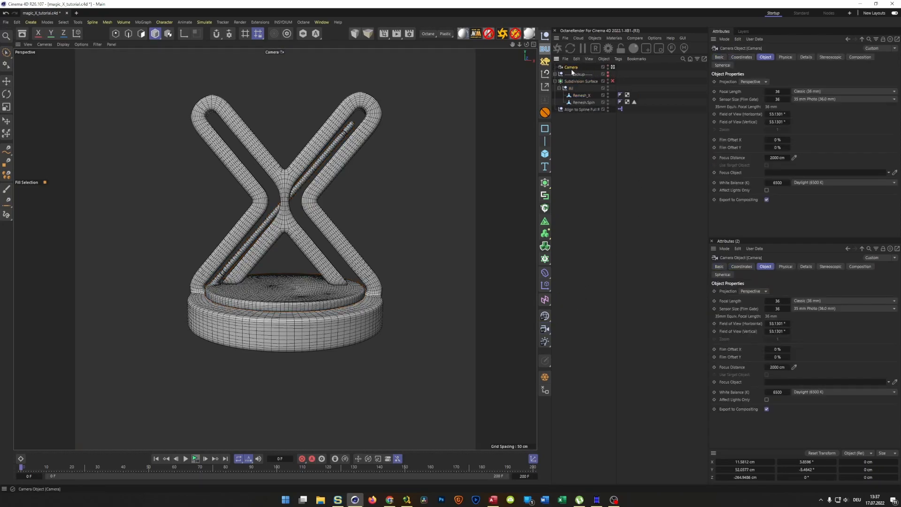
click(545, 75)
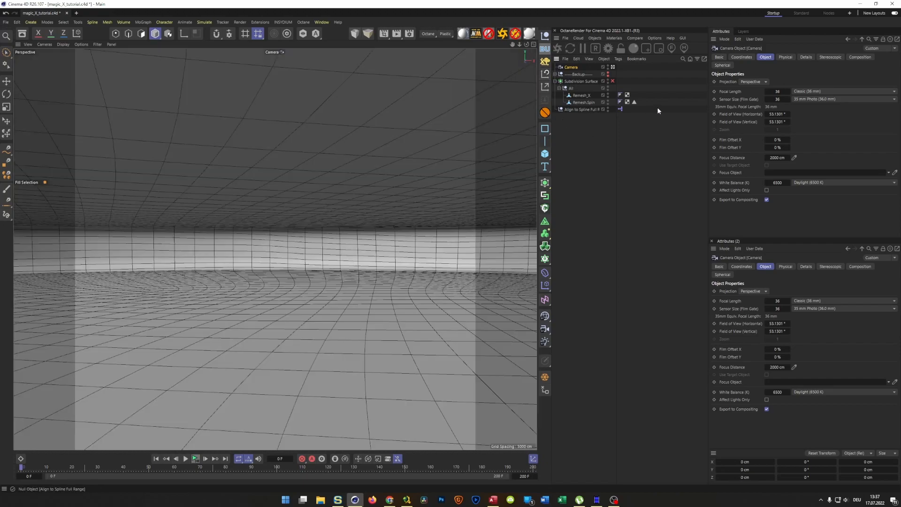
- Position the camera at Y 39 cm and Z -219 cm, lock it with a Protection tag and save the project
click(742, 57)
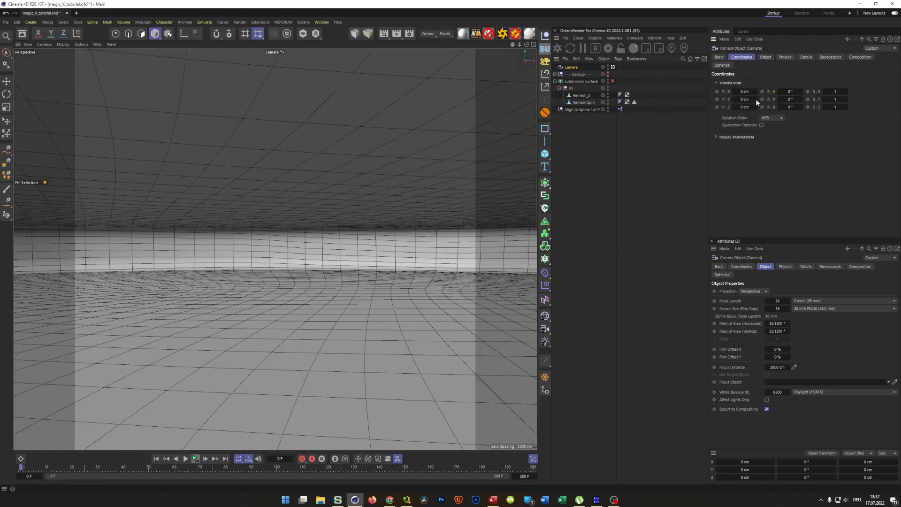
mouse_move(743, 105)
mouse_down()
mouse_move(715, 105)
mouse_move(757, 100)
mouse_move(741, 107)
mouse_up()
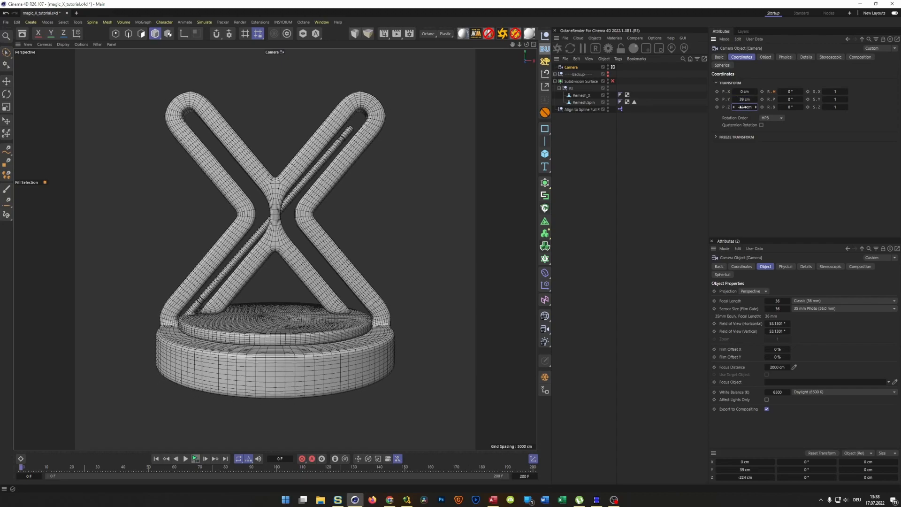
drag(741, 107, 744, 107)
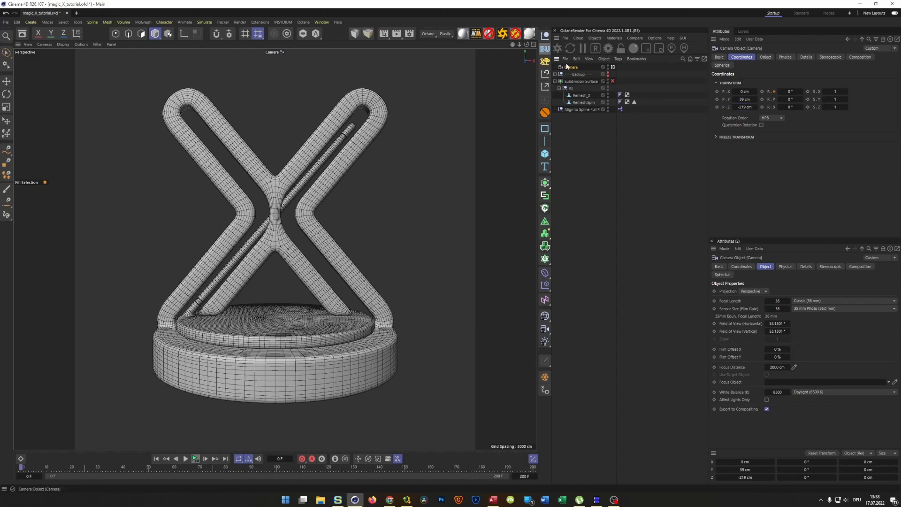
click(546, 112)
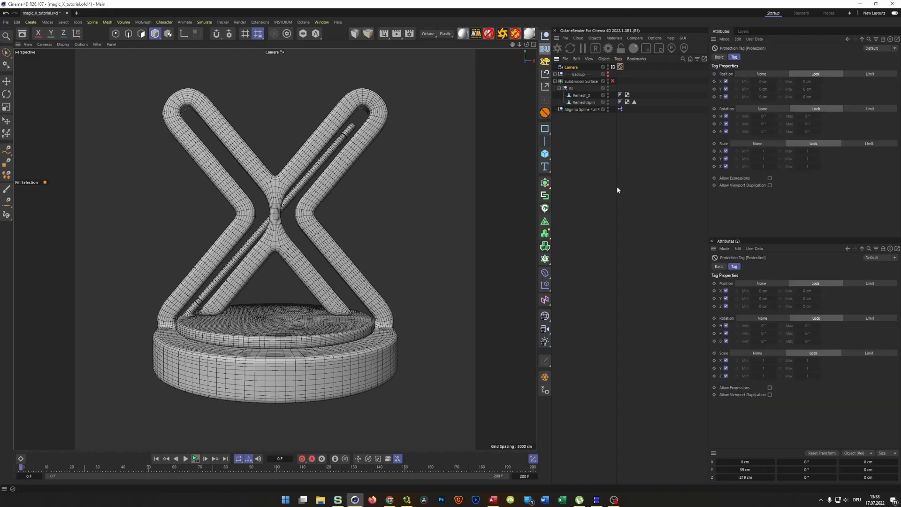
key(ctrl+s)
- Switch the viewport to Gouraud shading without lines and play the animation to check the spinning rod through the camera
key(n)
key(a)
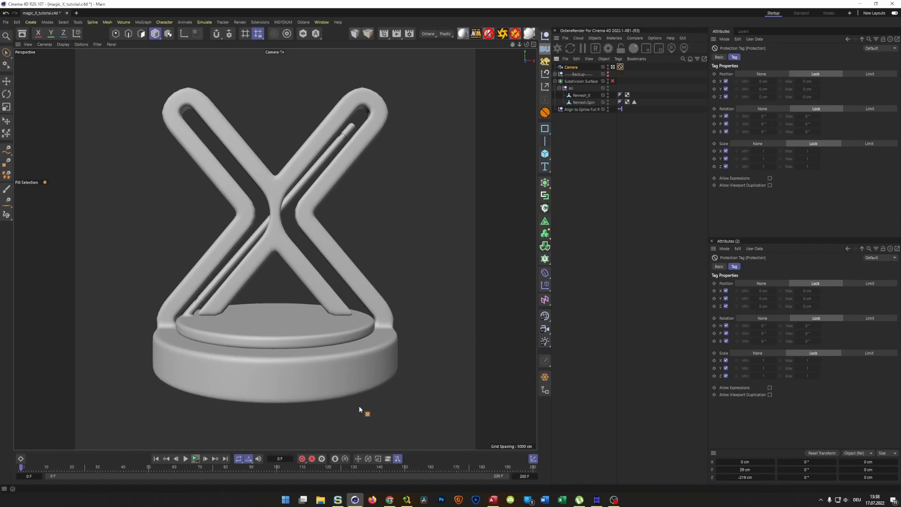
click(198, 458)
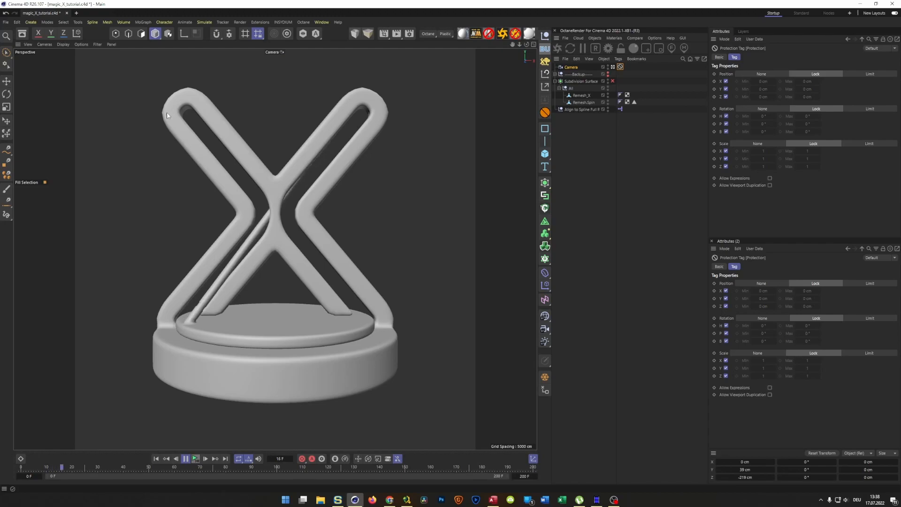
click(197, 457)
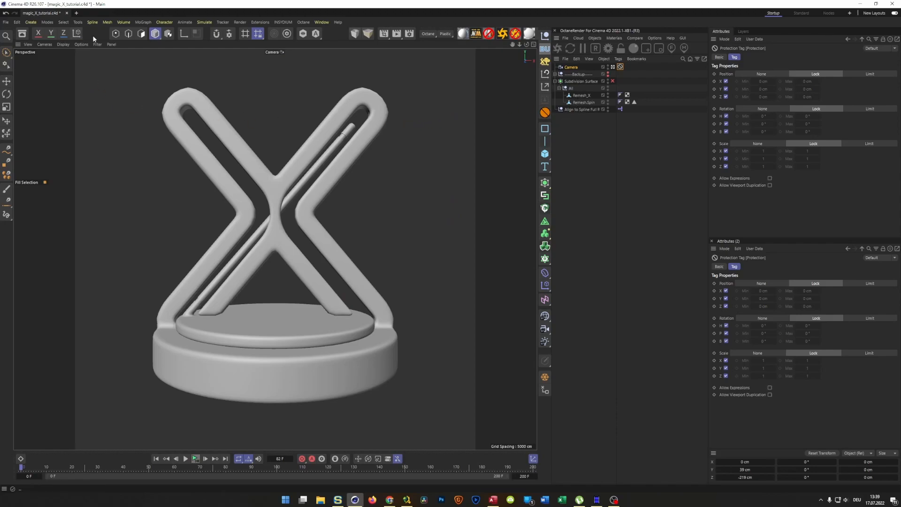
- Browse the Metals materials of NM Textures (PR) in the Asset Browser as large thumbnails
click(22, 34)
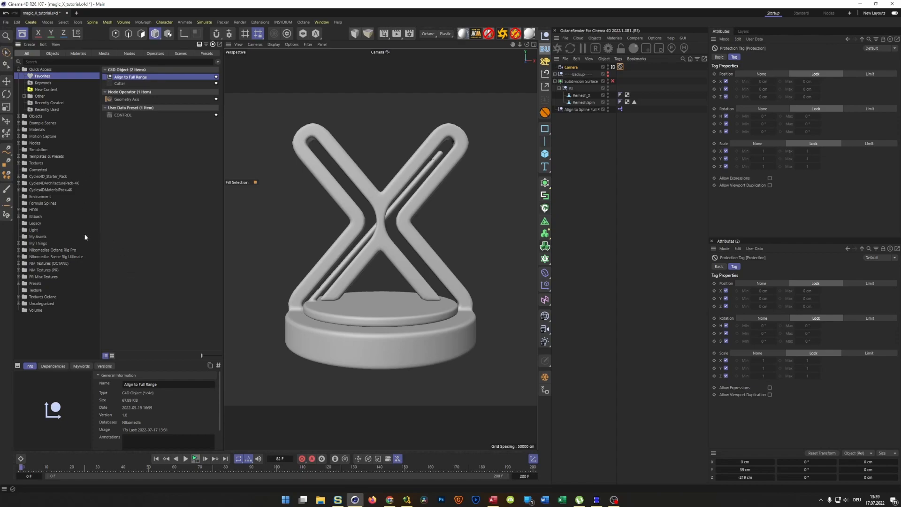
click(18, 270)
scroll(54, 265, down, 3)
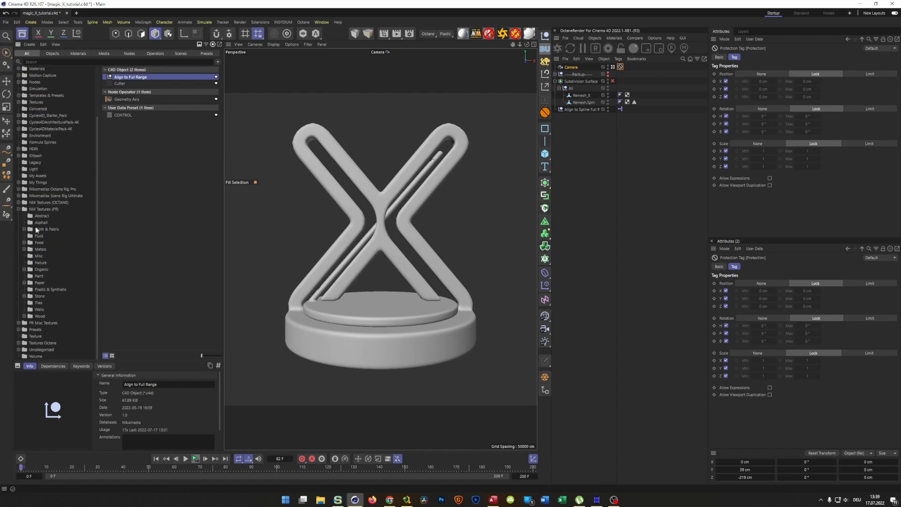
click(40, 249)
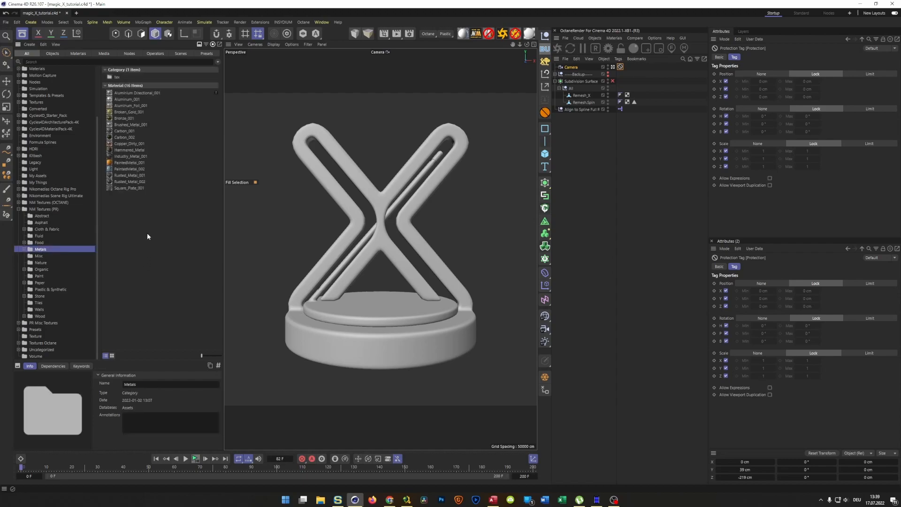
click(112, 355)
scroll(170, 303, down, 10)
scroll(171, 307, down, 10)
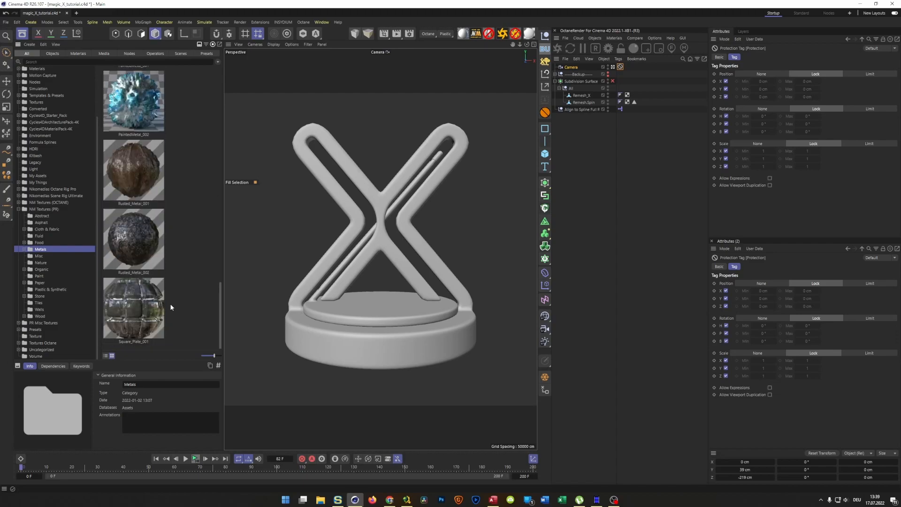
- Find and select the Iron_Cast_001 material in the Metal category of NM Textures (OCTANE)
click(18, 208)
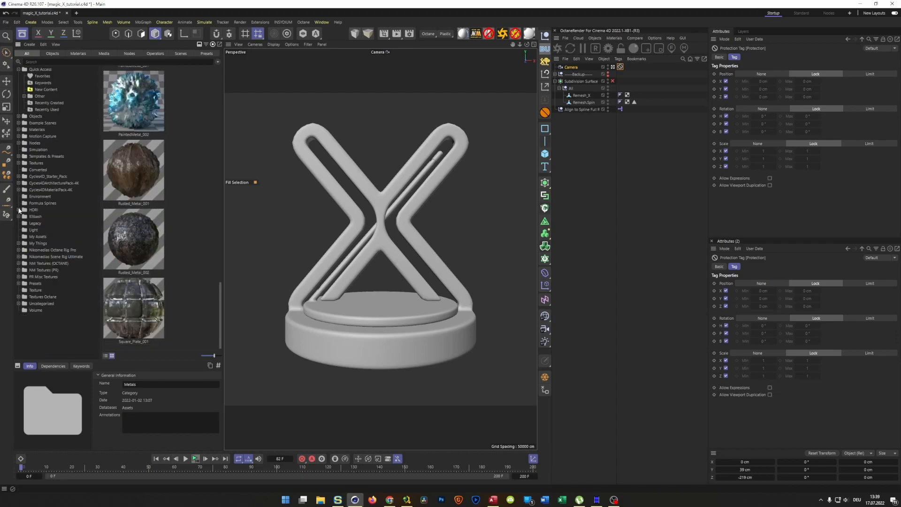
click(19, 263)
click(40, 297)
scroll(173, 278, down, 2)
scroll(173, 278, down, 8)
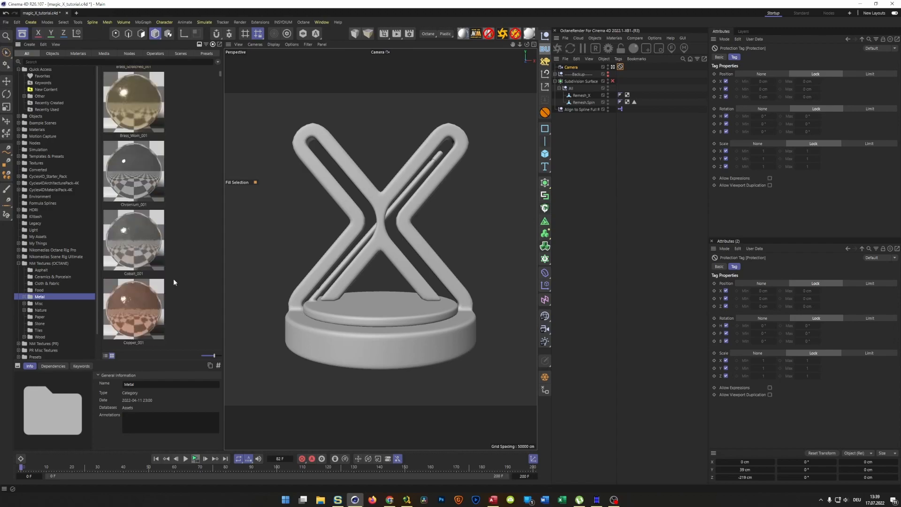
scroll(173, 280, down, 8)
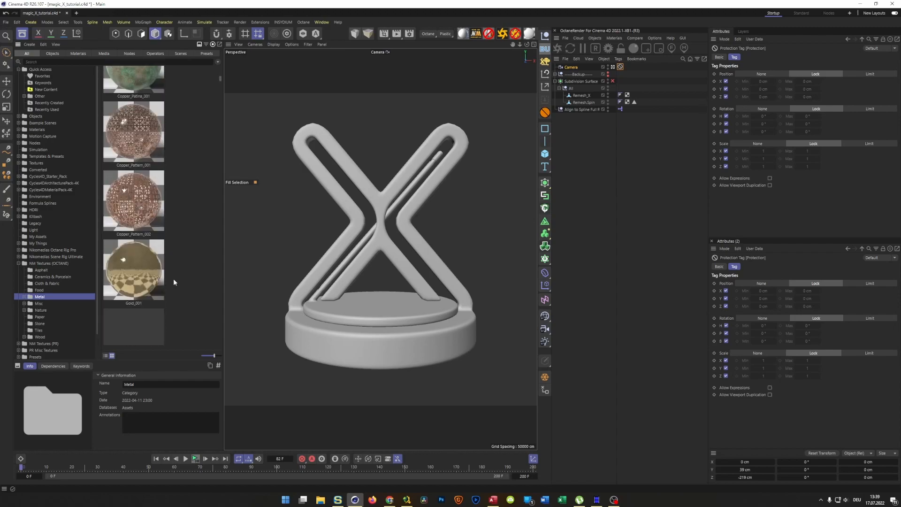
scroll(173, 281, down, 8)
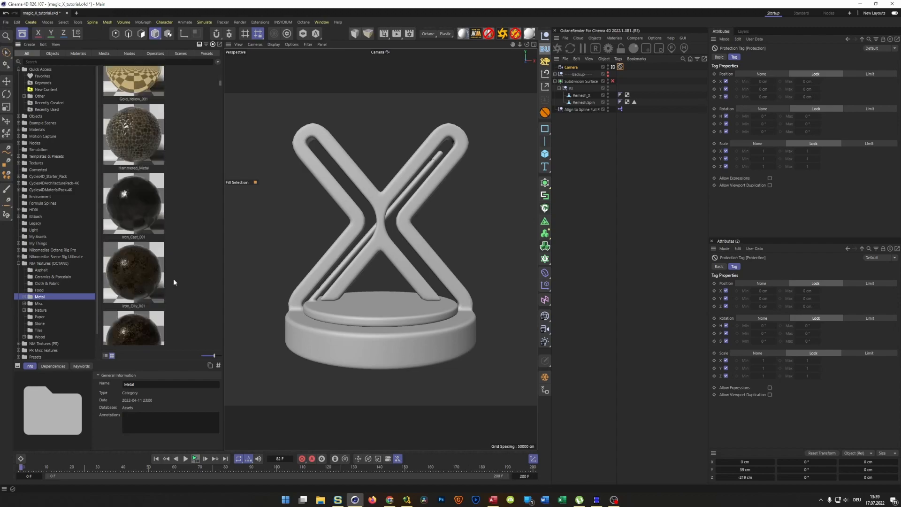
click(130, 157)
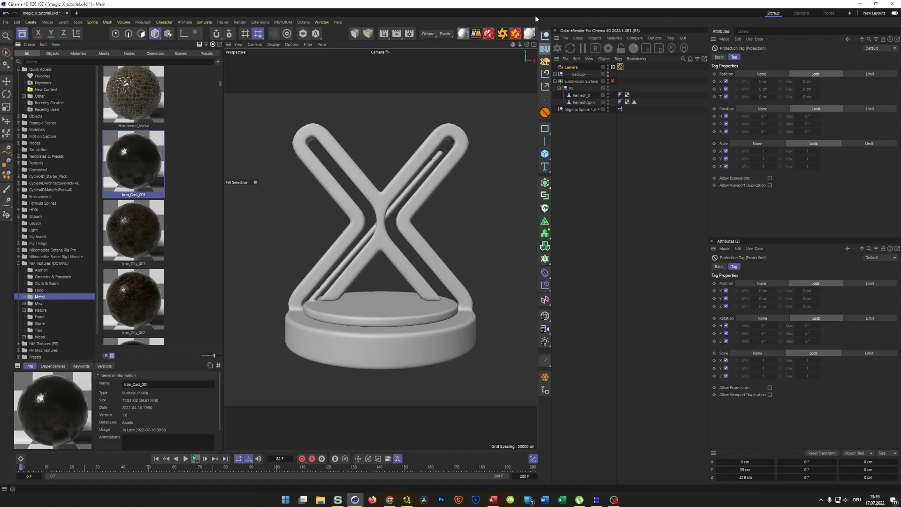
- Show the Material Manager beside the viewport and add Iron_Cast_001 to the scene's materials
key(shift+F2)
key(shift+F2)
key(shift+F2)
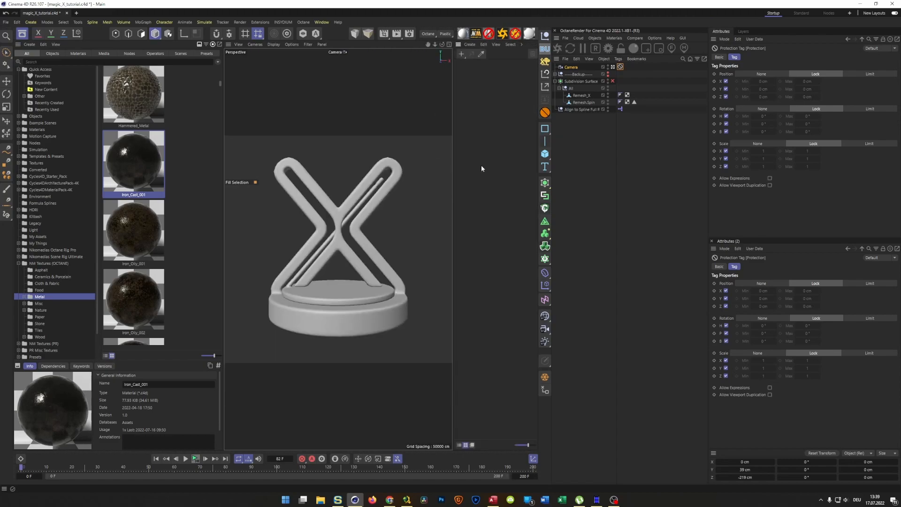
drag(136, 167, 482, 104)
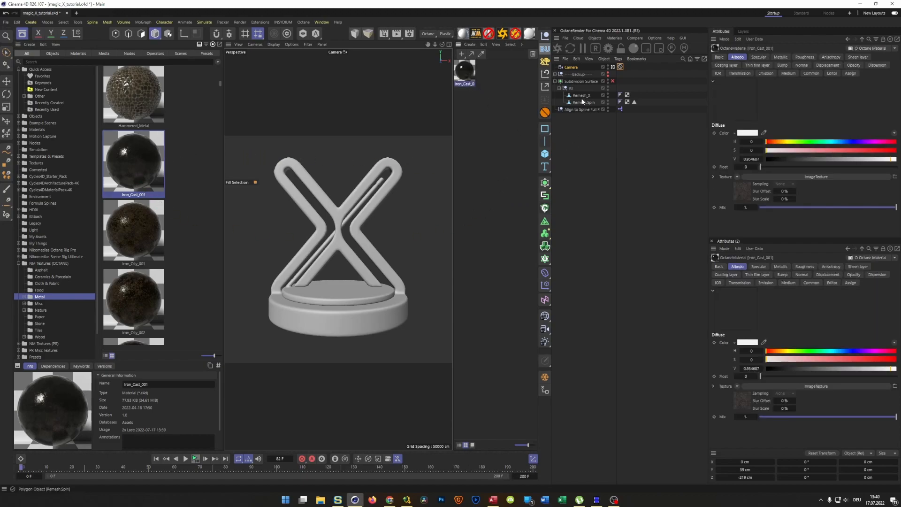
- Apply Iron_Cast_001 to Remesh_X with Cubic projection and turn off texture display in the viewport
drag(466, 72, 584, 96)
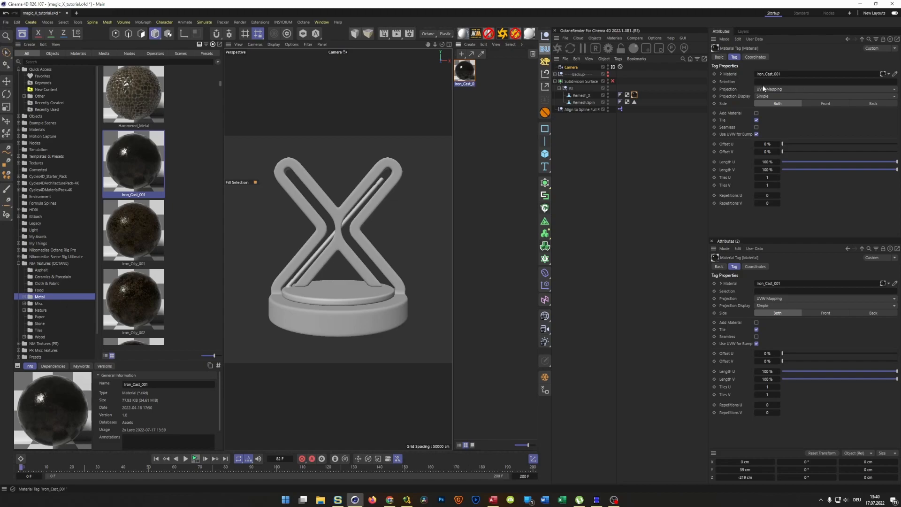
drag(766, 87, 774, 86)
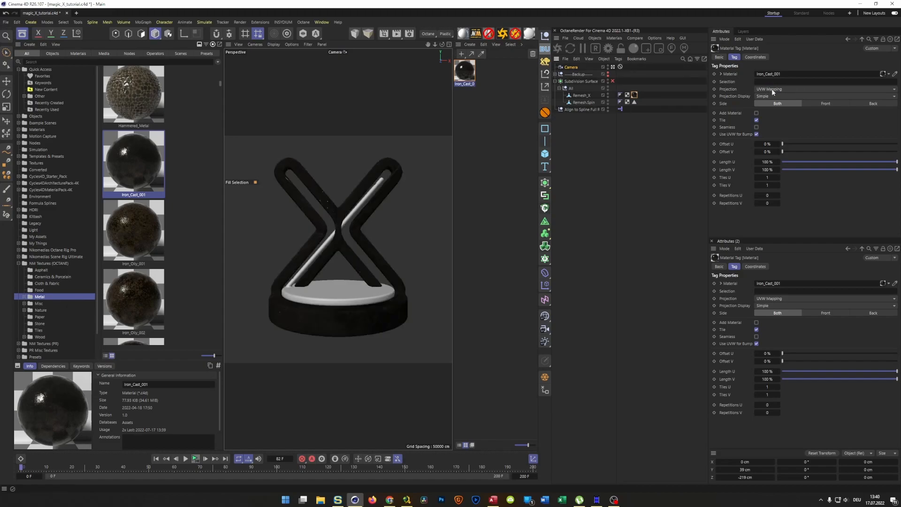
click(770, 89)
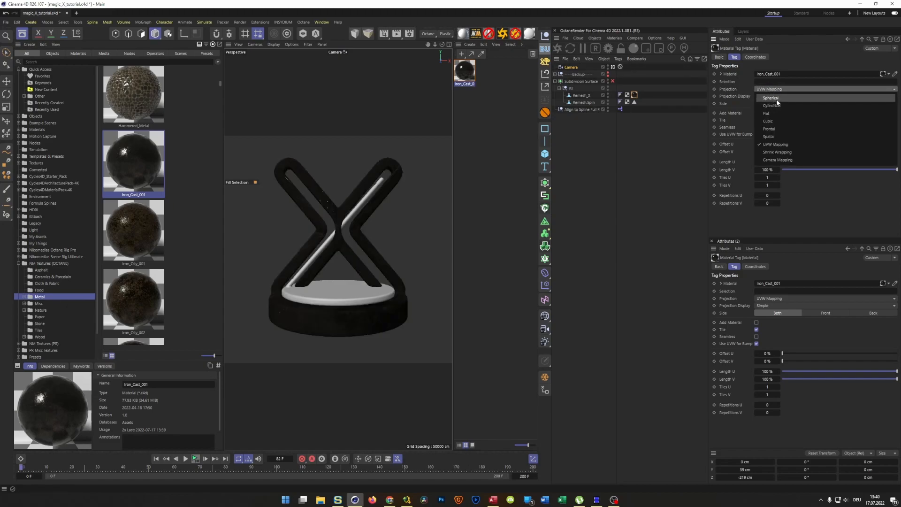
click(775, 121)
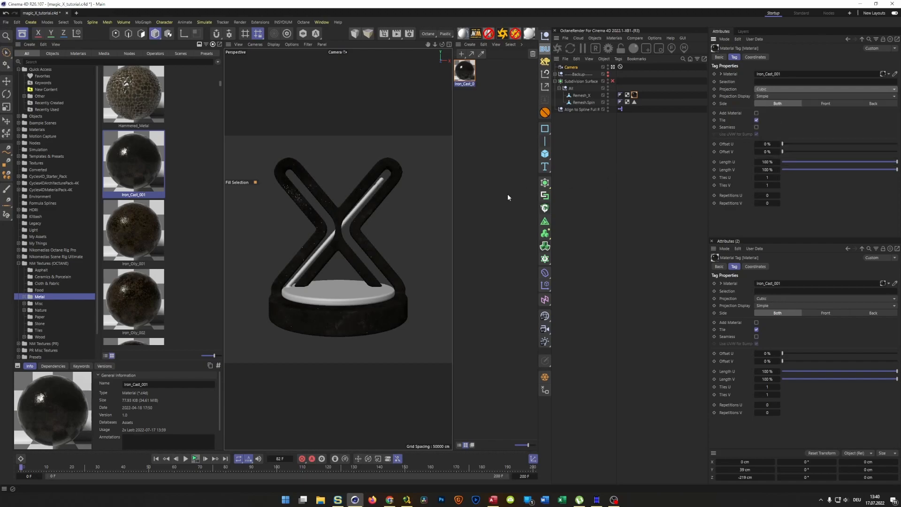
key(n)
key(q)
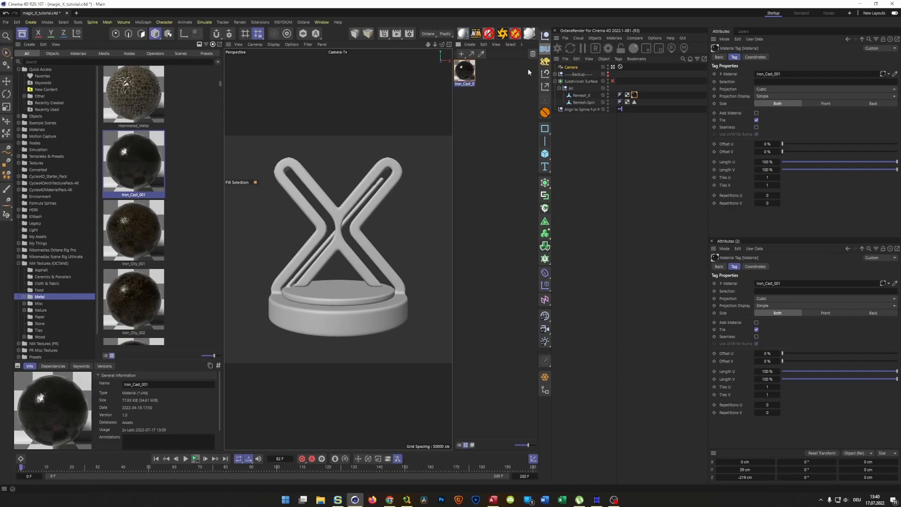
- Add the Octane Rig Pro lighting rig to the scene and disable its Shadow Catcher
click(504, 34)
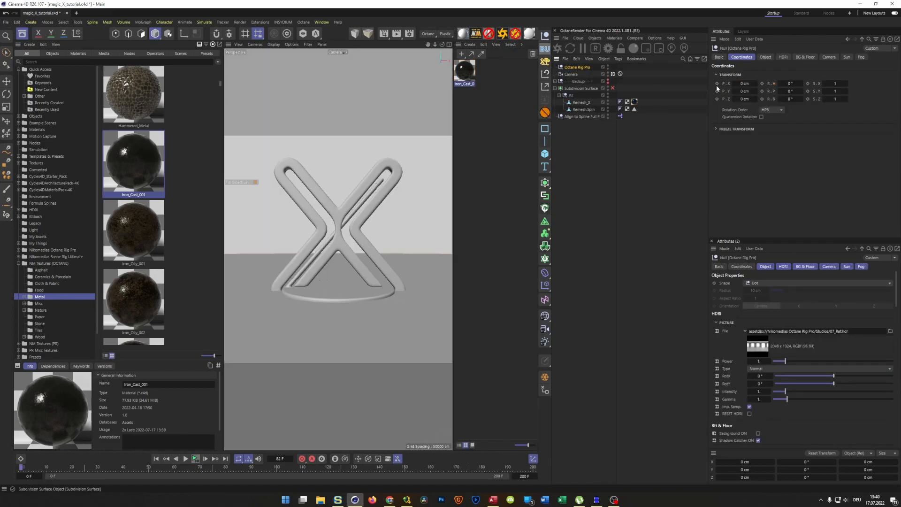
click(785, 57)
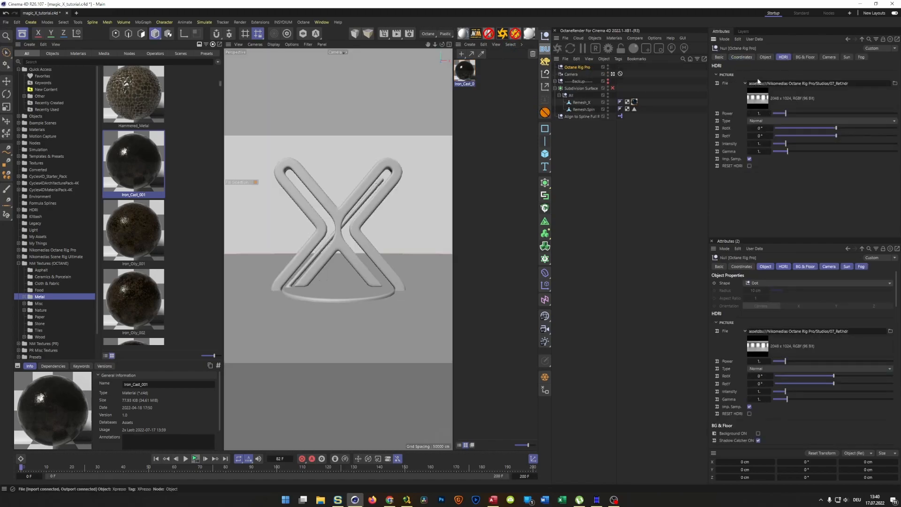
click(804, 56)
click(757, 81)
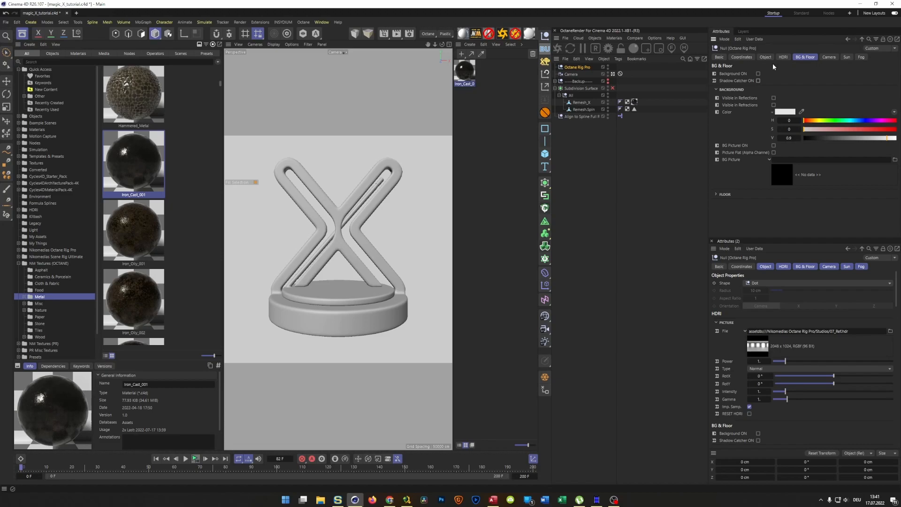
- Replace the rig's HDRI picture with 15_beerse_living.hdr from the Indoor HDRI assets and save the project
click(783, 57)
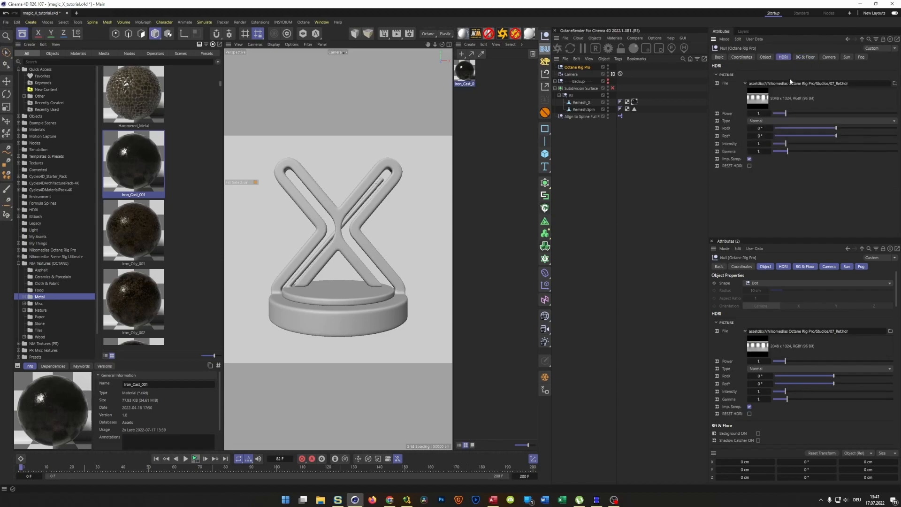
click(18, 263)
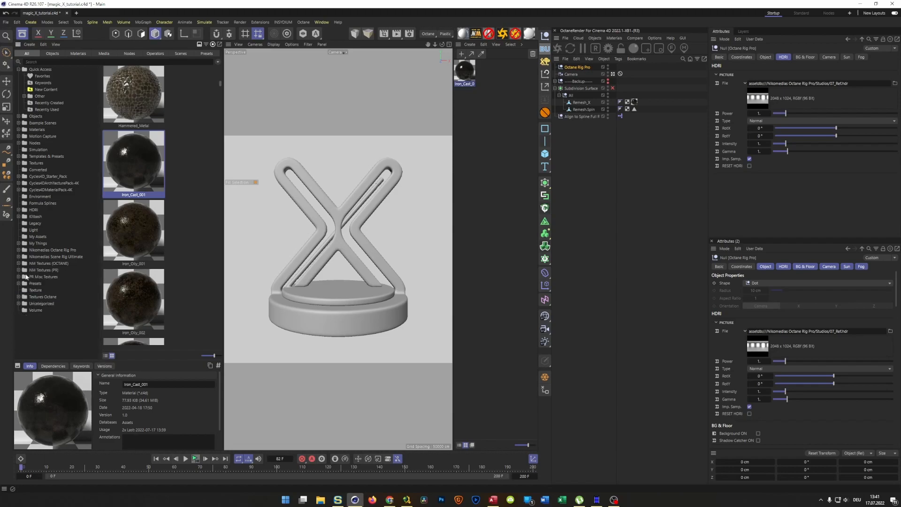
click(19, 210)
click(40, 216)
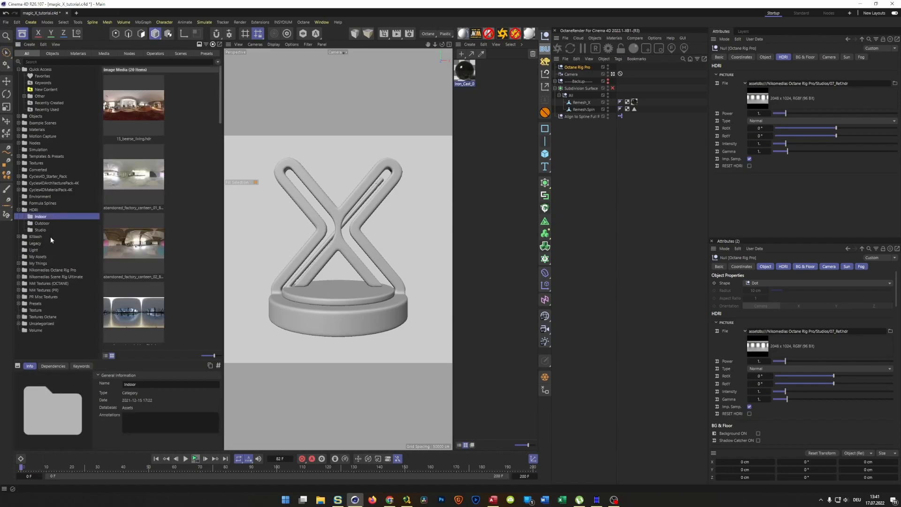
click(133, 108)
drag(139, 107, 796, 90)
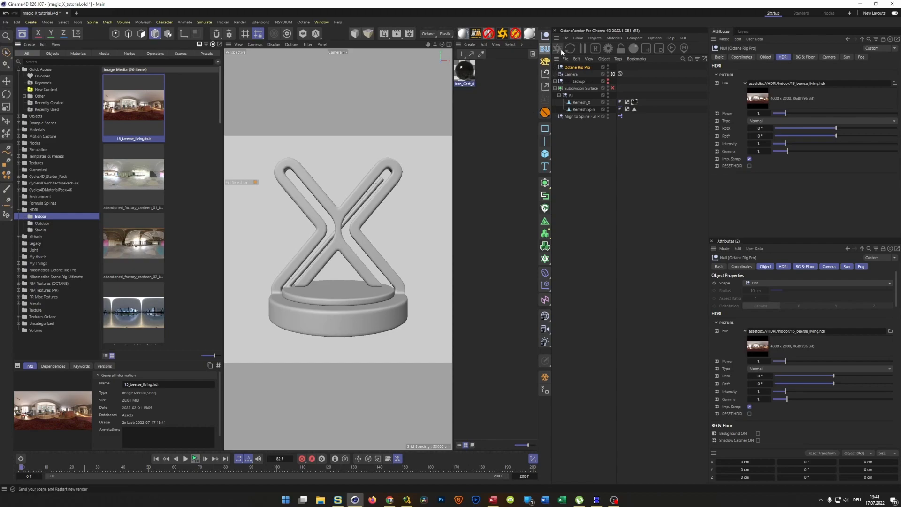
key(ctrl+s)
- Switch the Octane render kernel to Path tracing and set its Max samples to 500
click(607, 50)
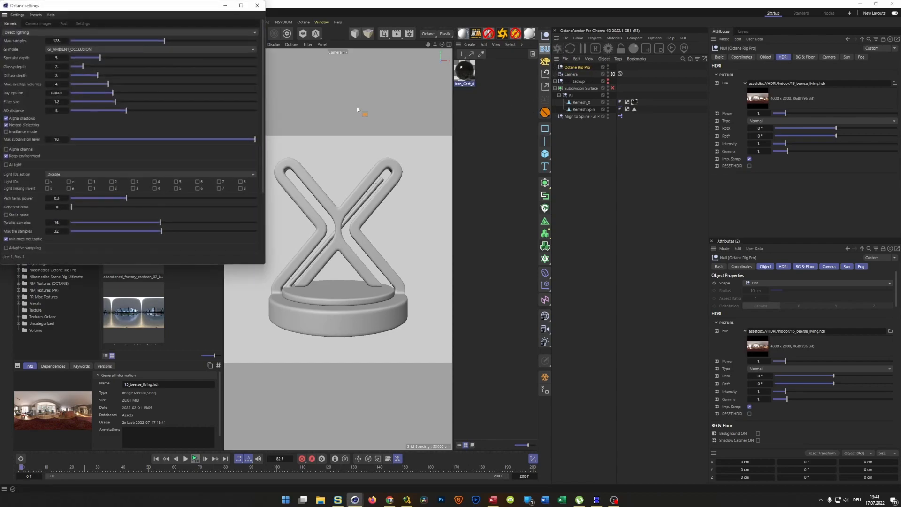
click(43, 32)
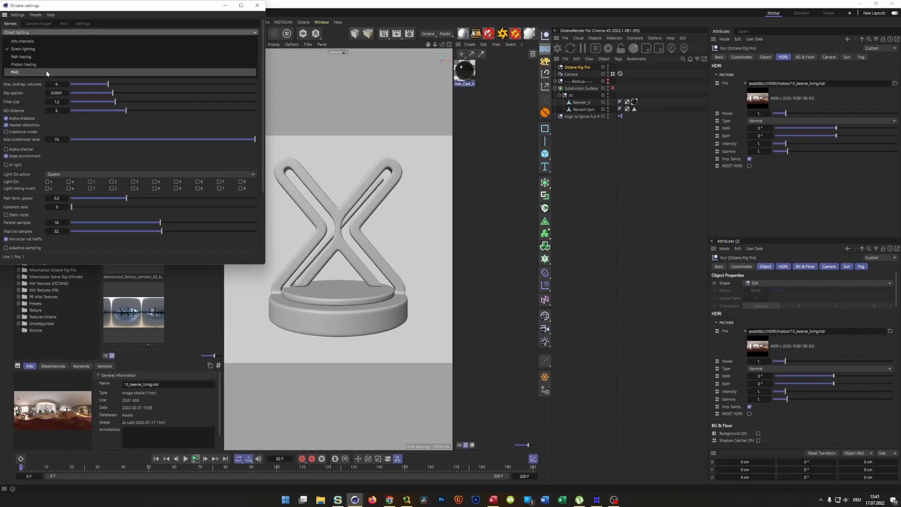
click(46, 22)
click(45, 22)
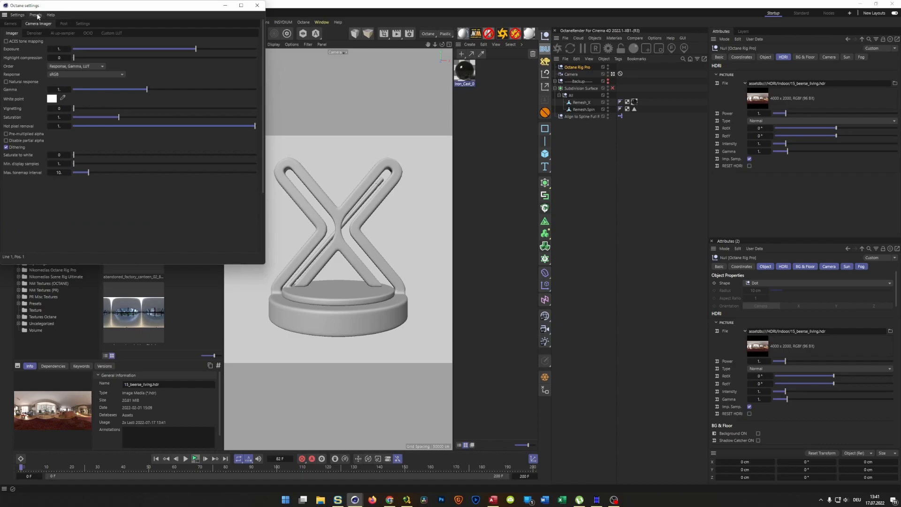
click(11, 23)
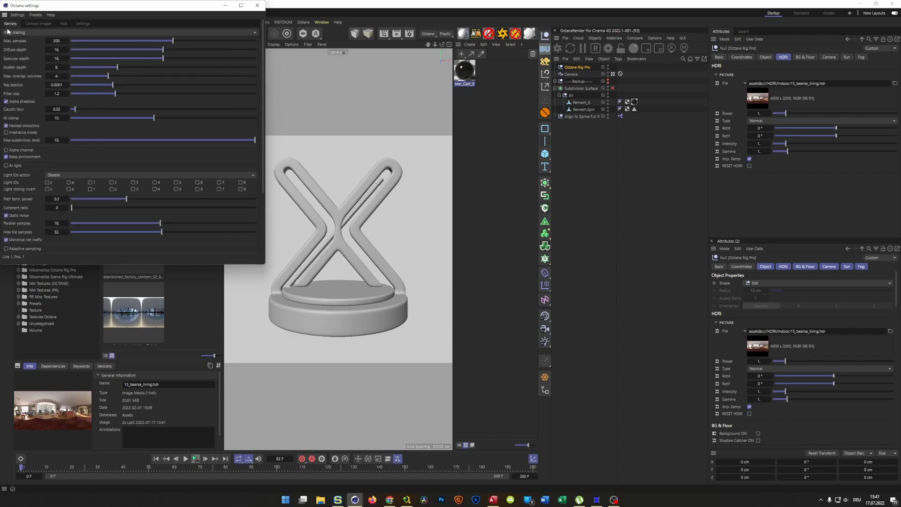
double_click(62, 41)
text(500)
key(Return)
click(258, 6)
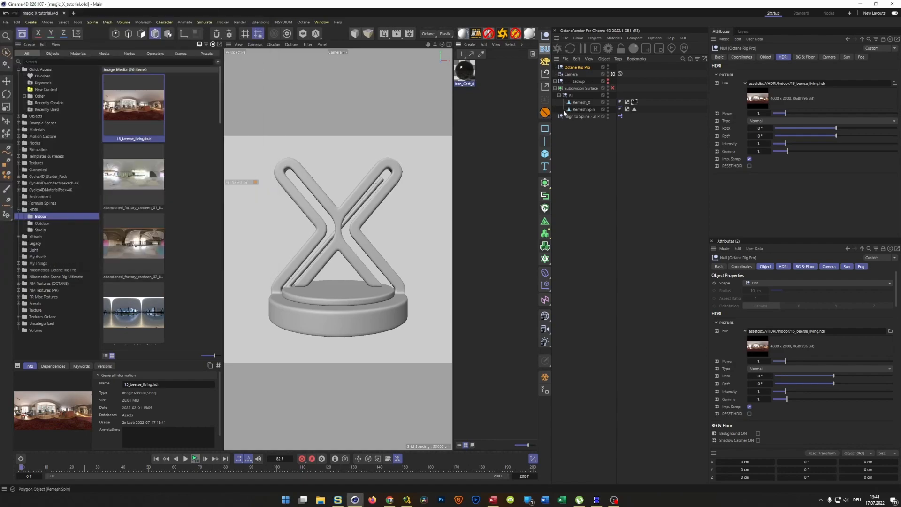
- Render the scene in the Octane Live Viewer to check the iron material and HDRI lighting, and close the viewer
click(558, 48)
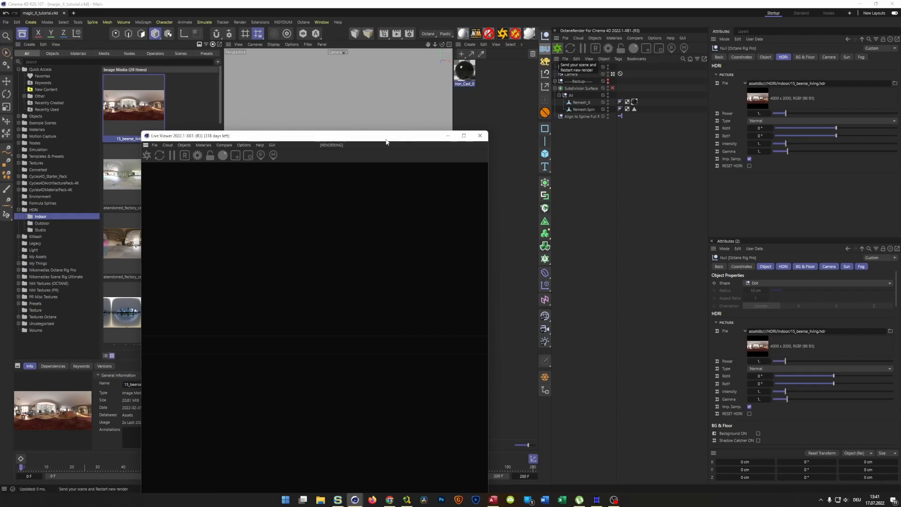
drag(390, 139, 524, 66)
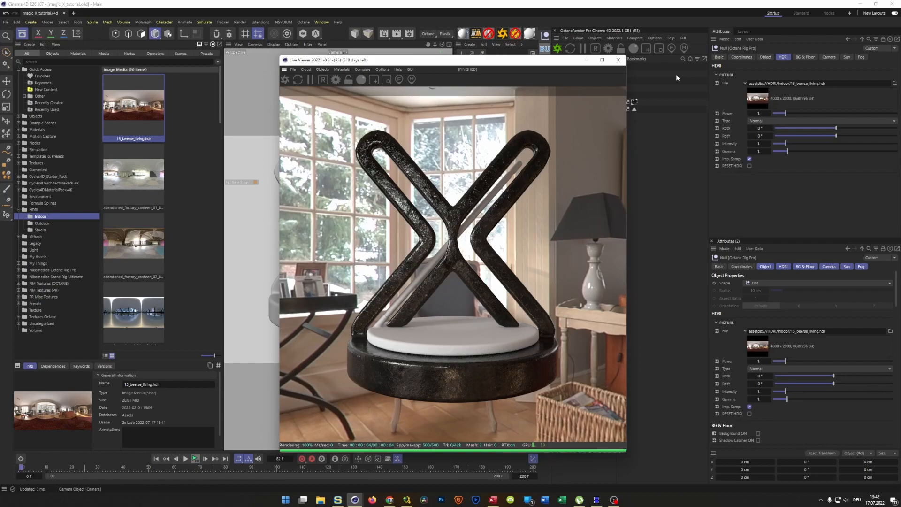
click(623, 61)
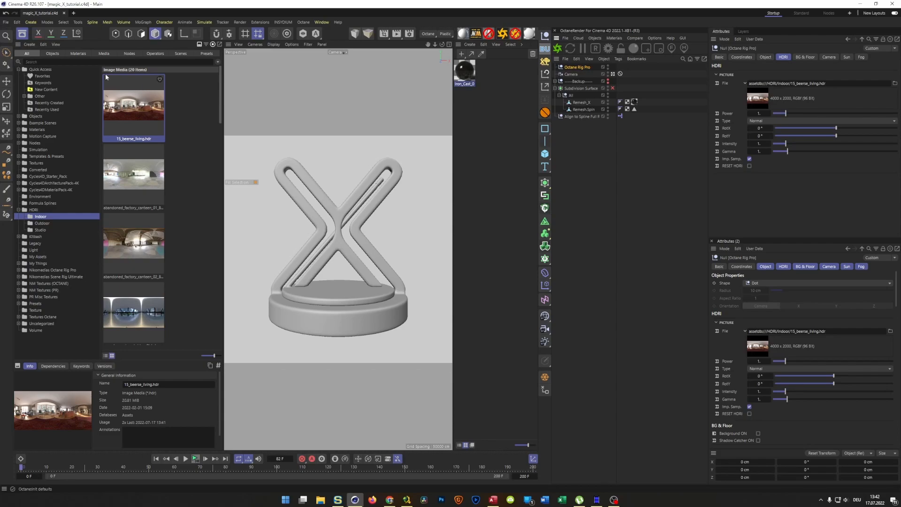
- Hide the Asset Browser and add a Cylinder primitive to the scene
click(22, 33)
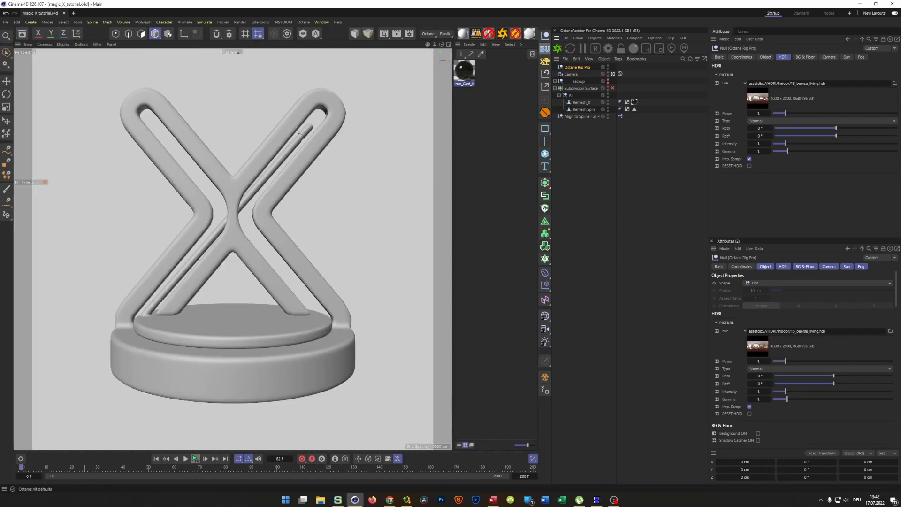
click(576, 110)
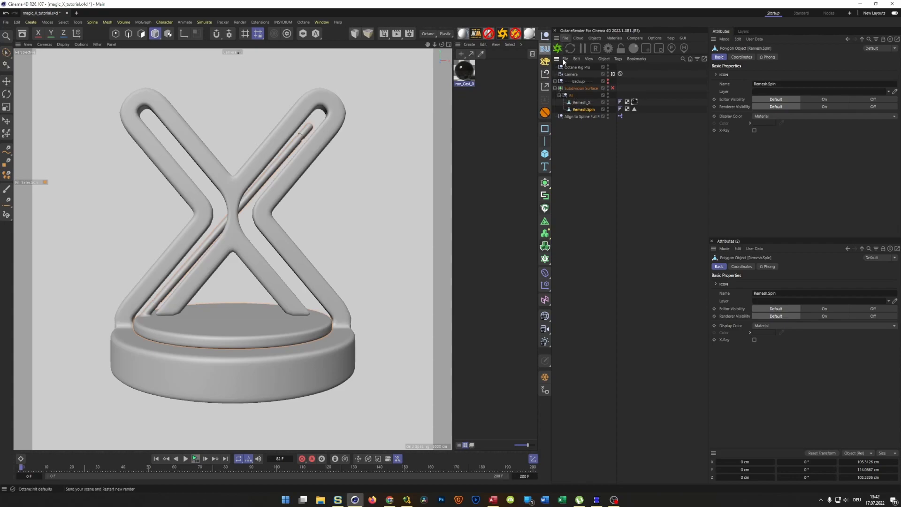
click(548, 156)
click(630, 166)
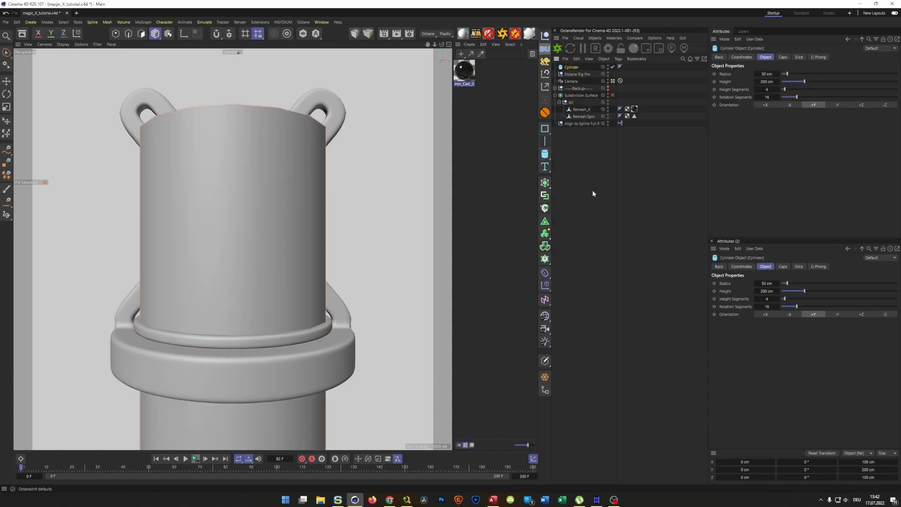
- In the front view, resize the cylinder to about 63 cm radius and 77 cm height and place it directly beneath the sculpture's base
middle_click(332, 209)
middle_click(347, 281)
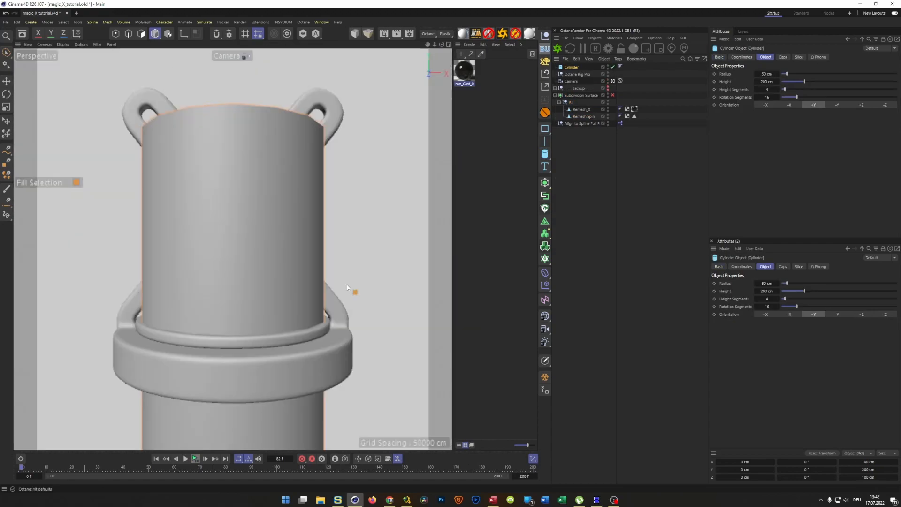
click(612, 80)
scroll(353, 306, down, 3)
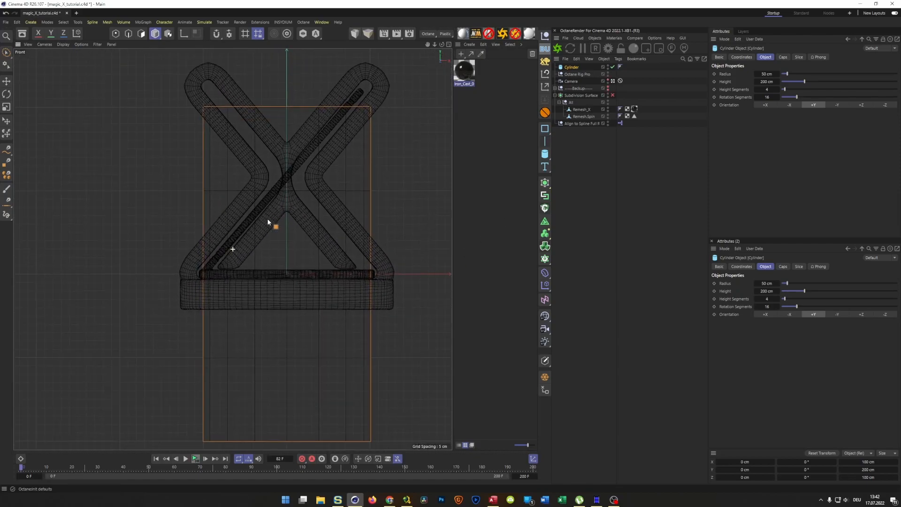
key(e)
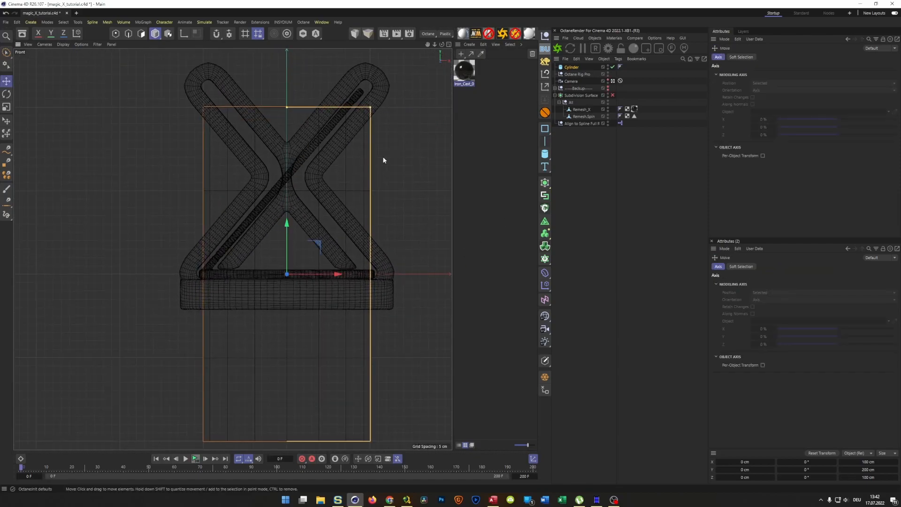
drag(289, 111, 292, 328)
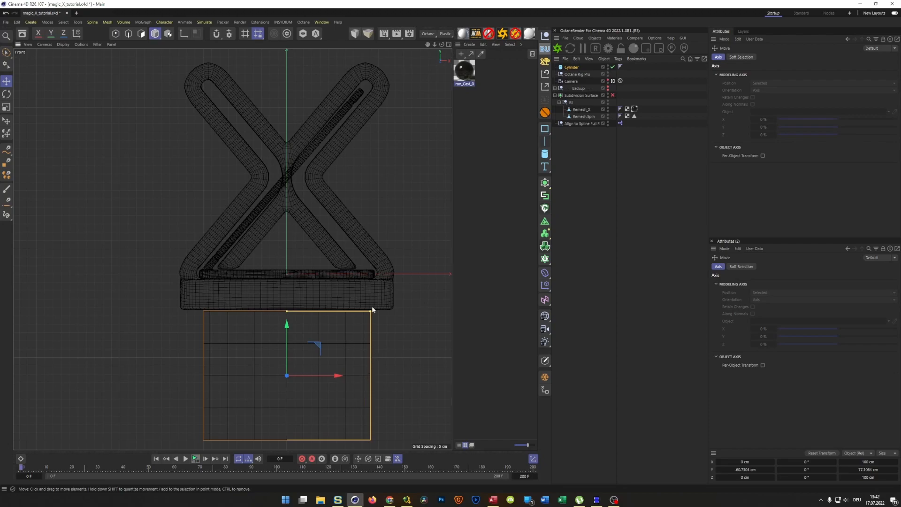
drag(370, 311, 393, 314)
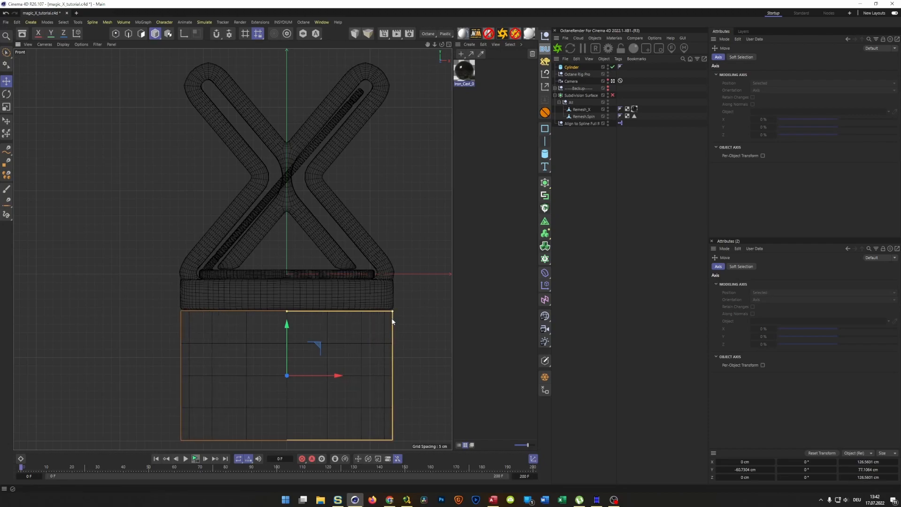
scroll(392, 319, up, 8)
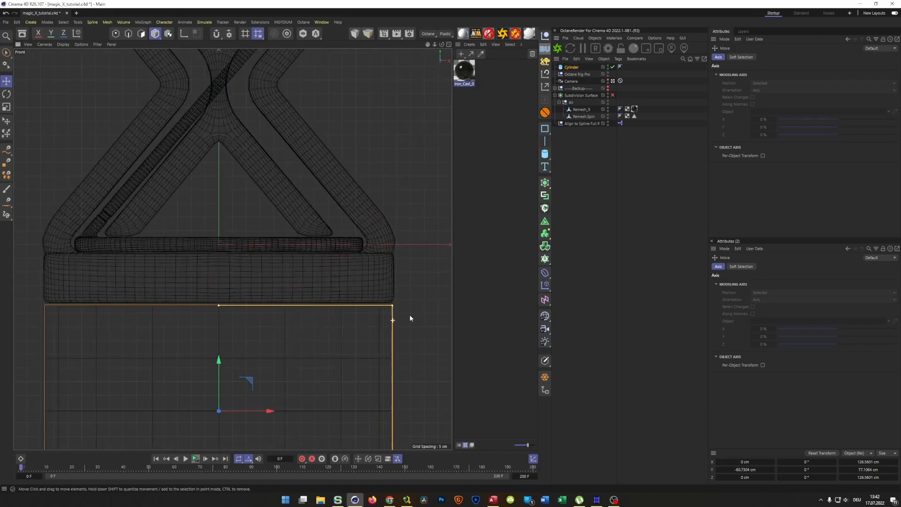
scroll(429, 320, down, 2)
drag(155, 396, 158, 389)
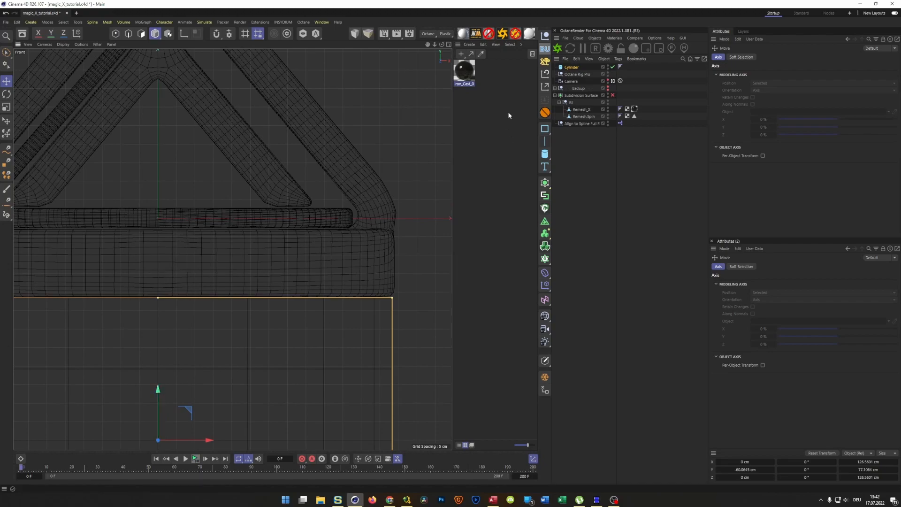
- Enable a Fillet on the cylinder's caps and set its radius to 1 cm
click(571, 67)
click(782, 57)
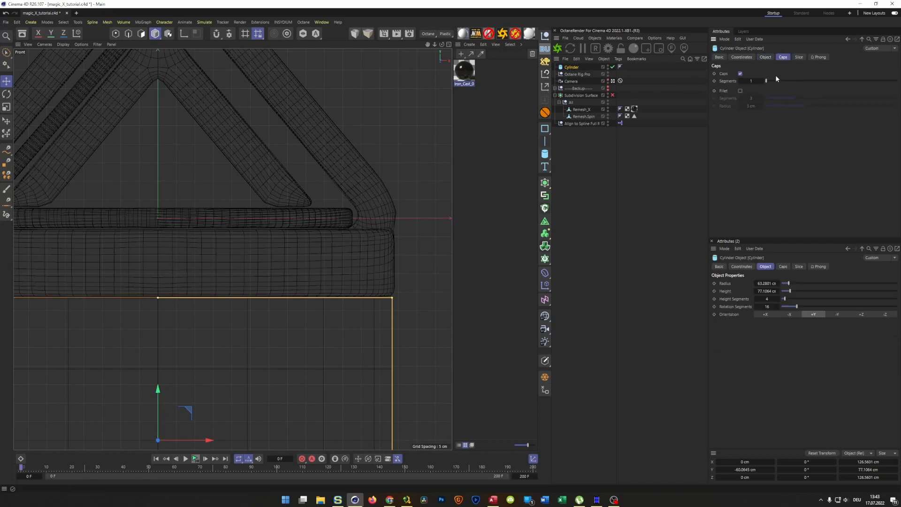
click(740, 91)
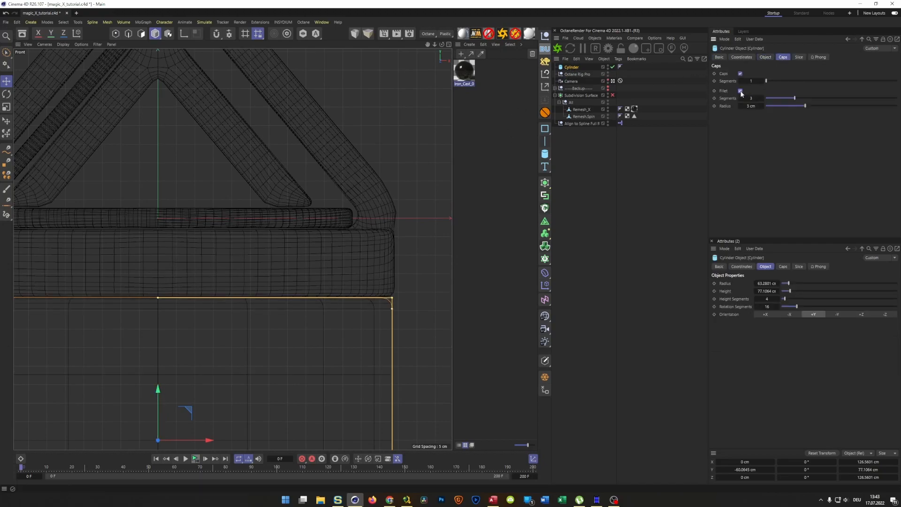
click(739, 106)
click(739, 106)
scroll(342, 294, down, 3)
scroll(319, 302, down, 1)
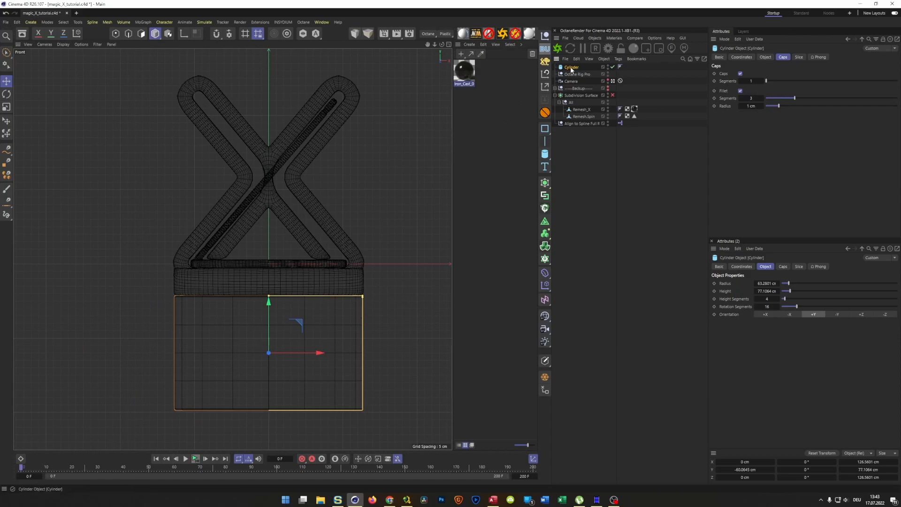
- Move the cylinder just above the Subdivision Surface in the object hierarchy and rename it Bottom
drag(572, 68, 575, 94)
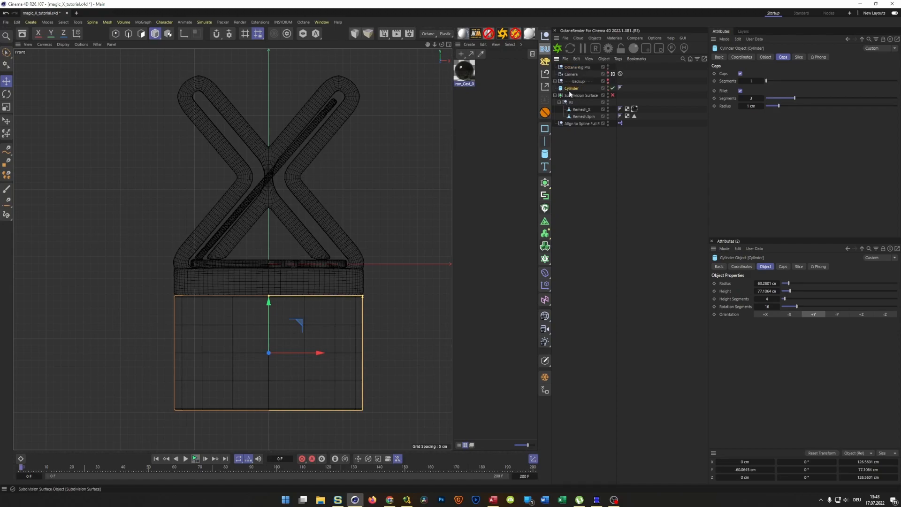
double_click(573, 89)
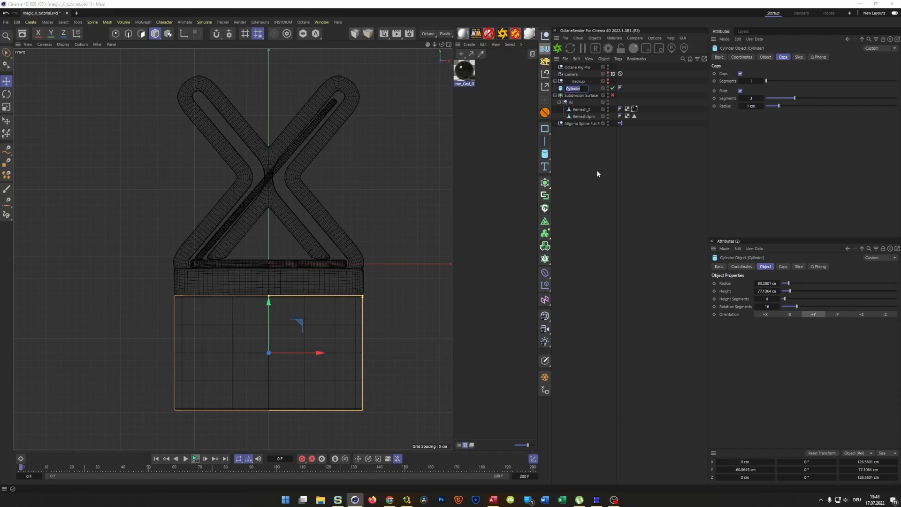
text(Bottom)
key(Return)
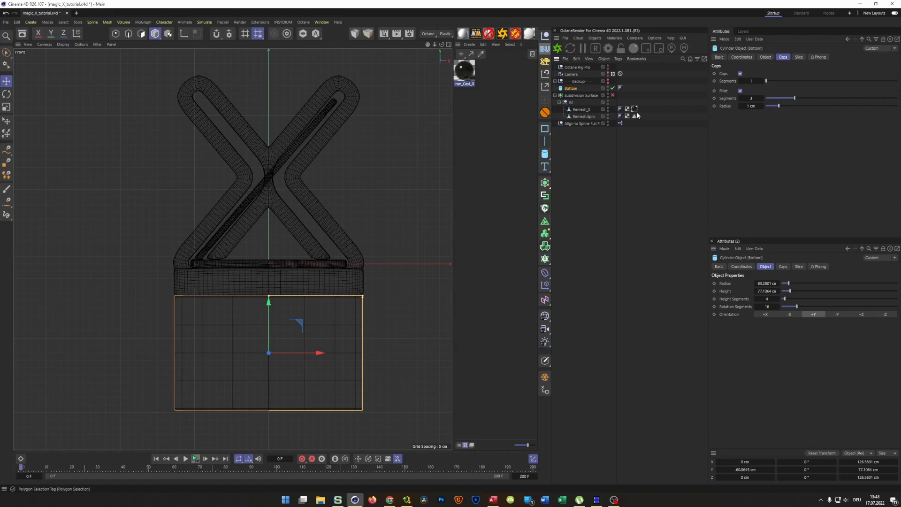
- Copy the Iron_Cast_001 material tag from Remesh_X to Bottom and return to the camera's perspective view
ctrl+drag(634, 109, 627, 88)
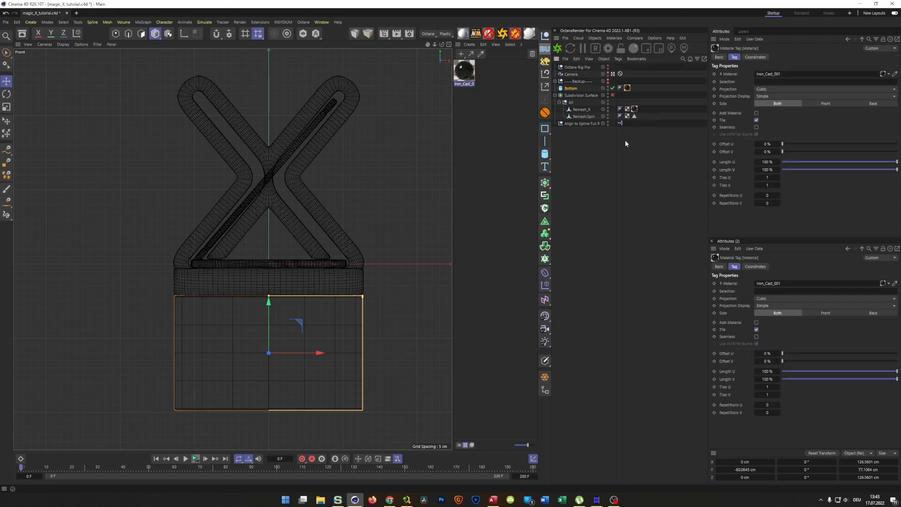
middle_click(383, 261)
middle_click(157, 142)
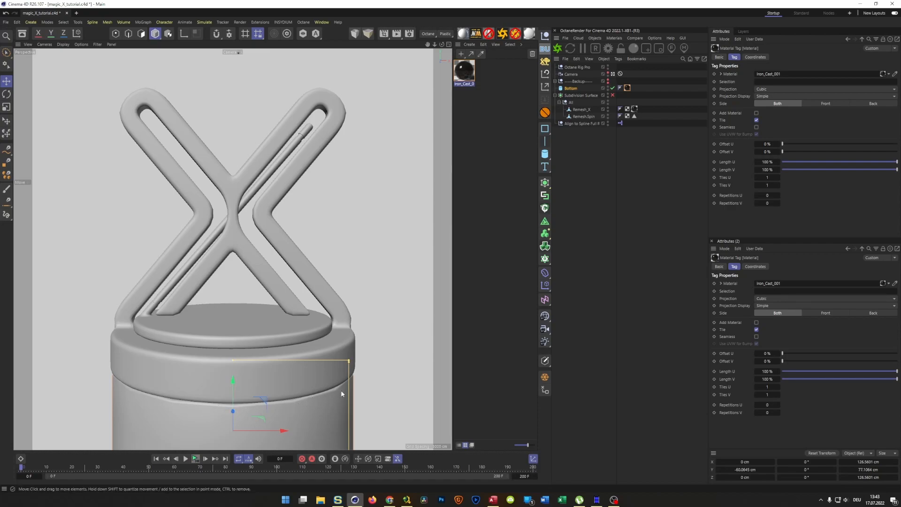
- Set the Bottom cylinder's Rotation Segments to 100 and save the project
click(573, 88)
click(765, 57)
double_click(766, 97)
text(100)
key(Return)
key(ctrl+s)
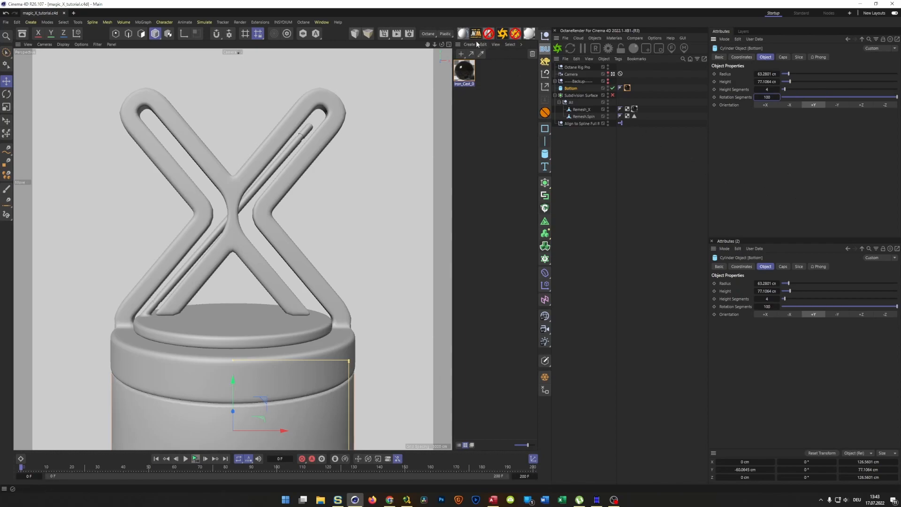
- Render the scene in the Octane Live Viewer and set the Octane Rig Pro's HDRI RotX to 128°
click(557, 49)
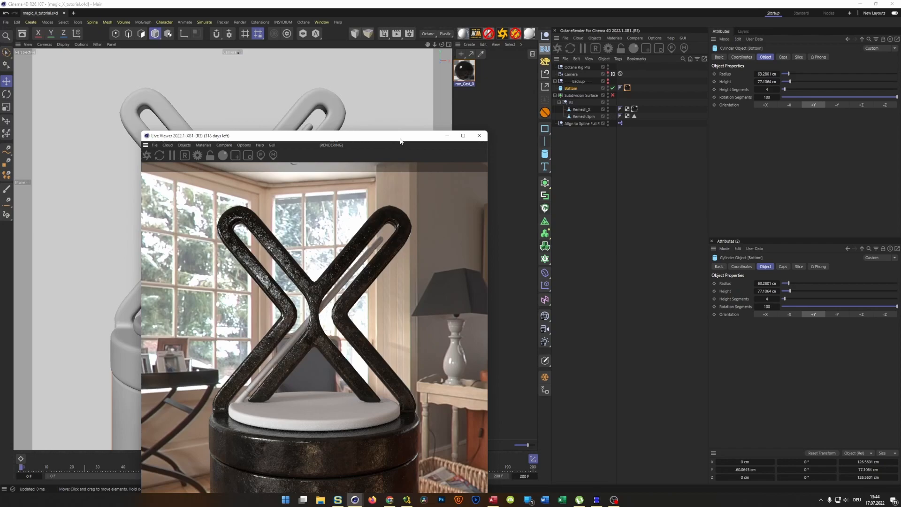
click(578, 66)
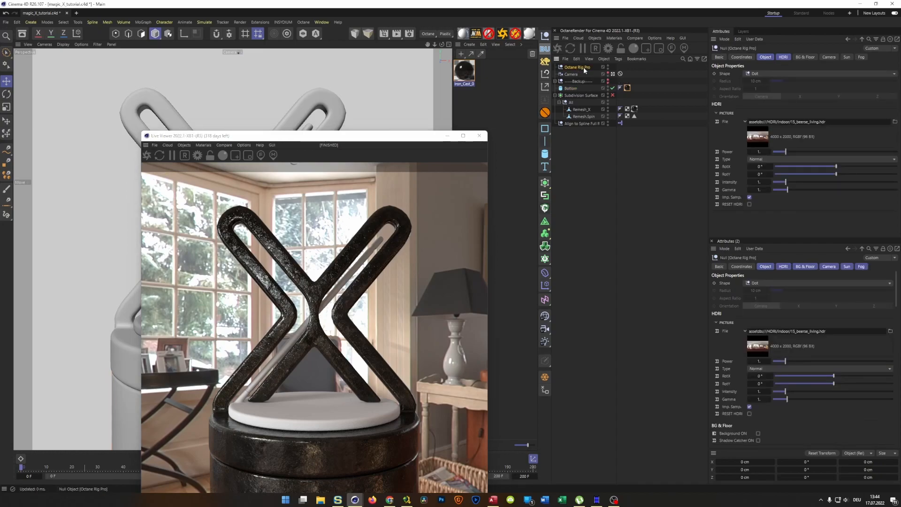
click(784, 57)
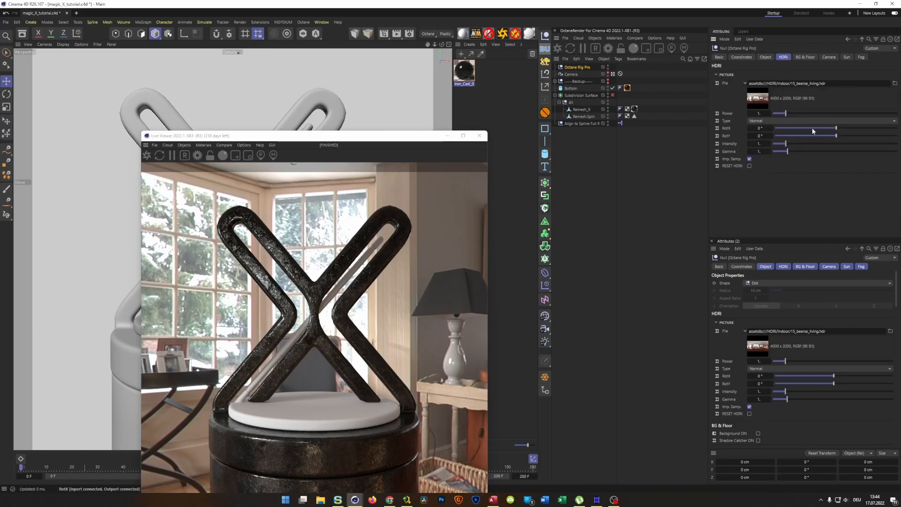
drag(836, 128, 880, 145)
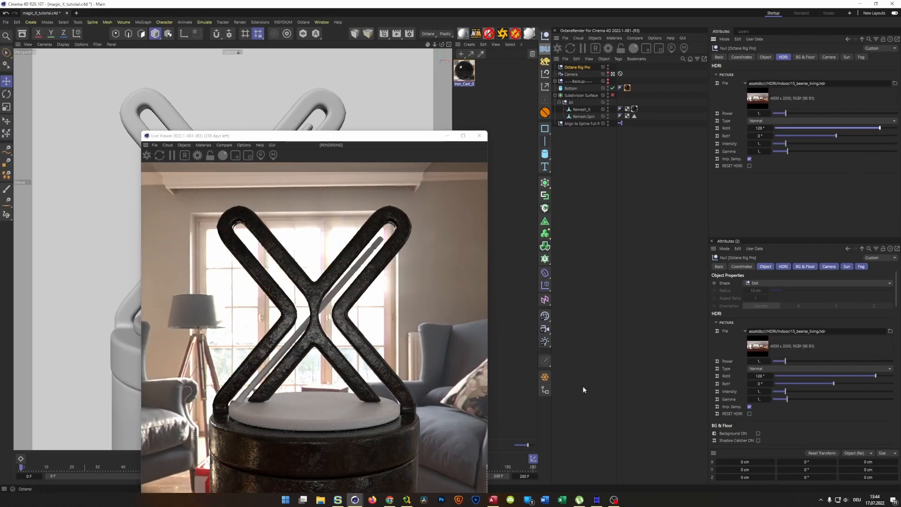
- Check the reference video in the Chrome browser and set the rig's HDRI RotX to 34°
click(390, 499)
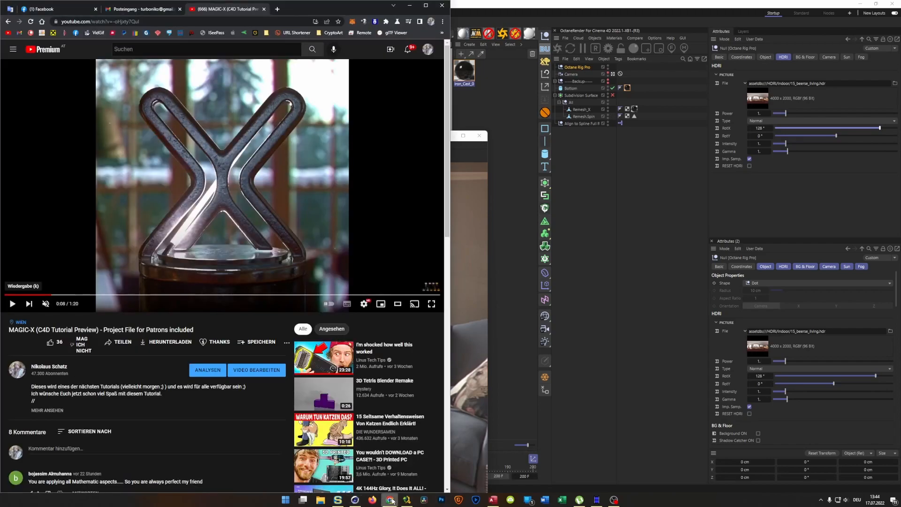
click(390, 499)
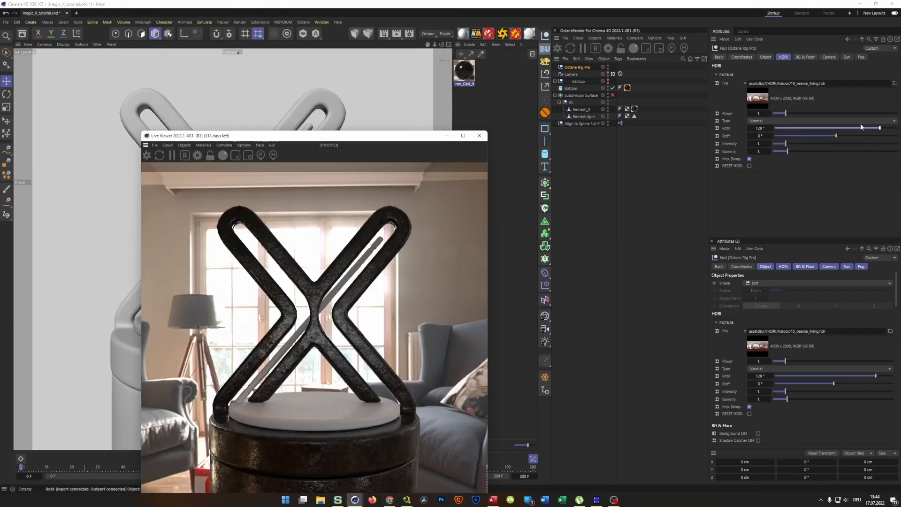
drag(881, 131, 845, 130)
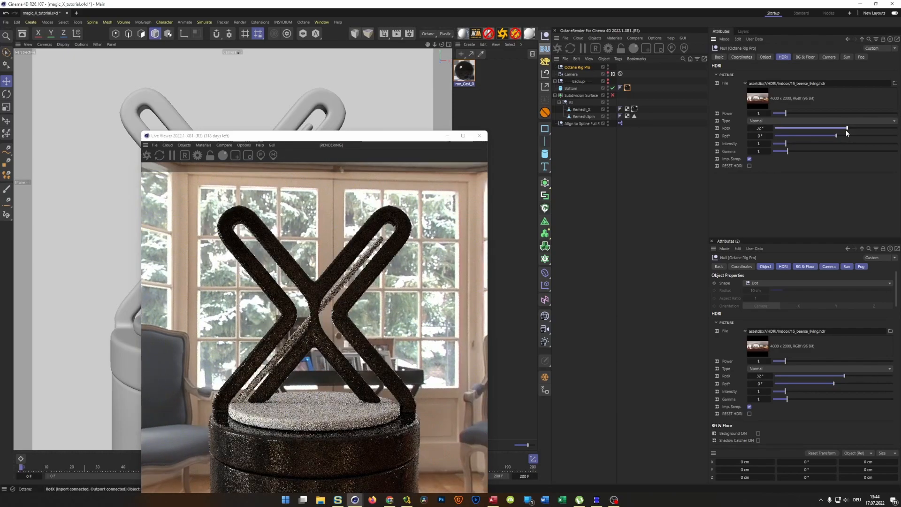
click(772, 127)
click(771, 127)
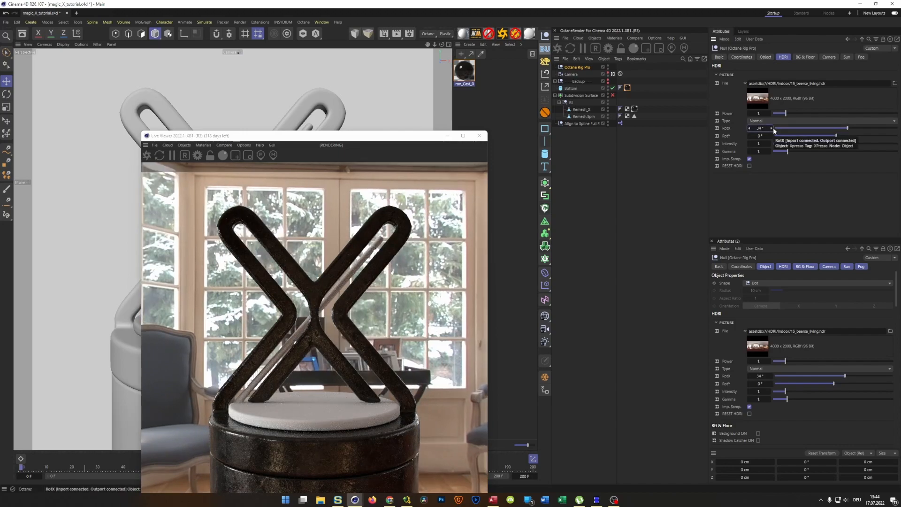
- Add an OctaneCameraTag to the Camera and show its Thinlens depth of field settings
click(576, 75)
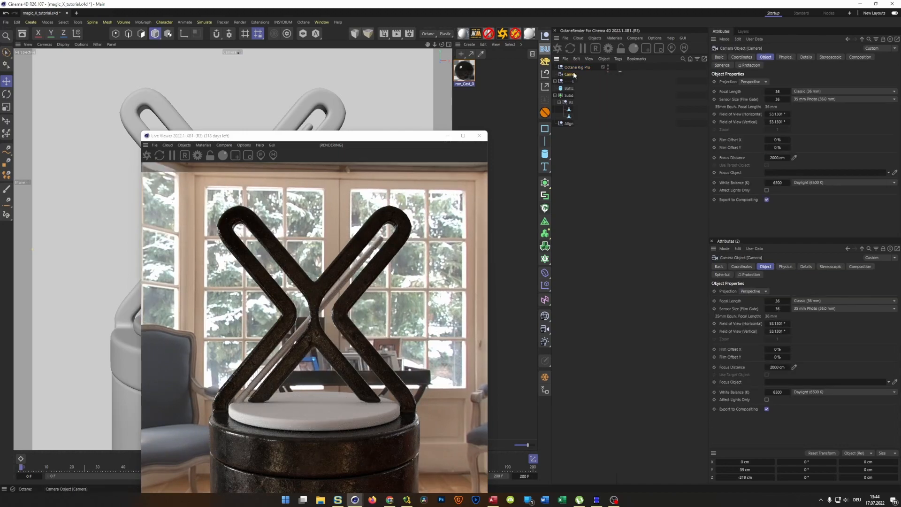
right_click(576, 75)
mouse_move(663, 104)
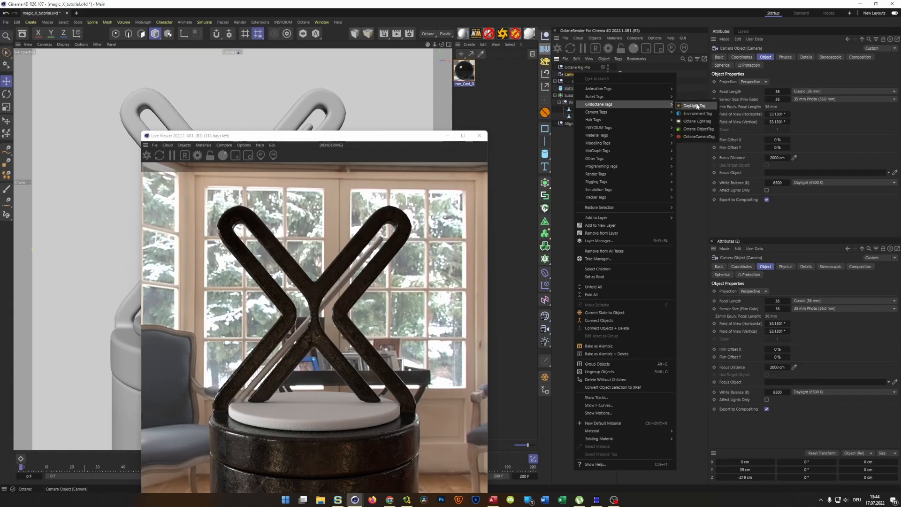
click(697, 136)
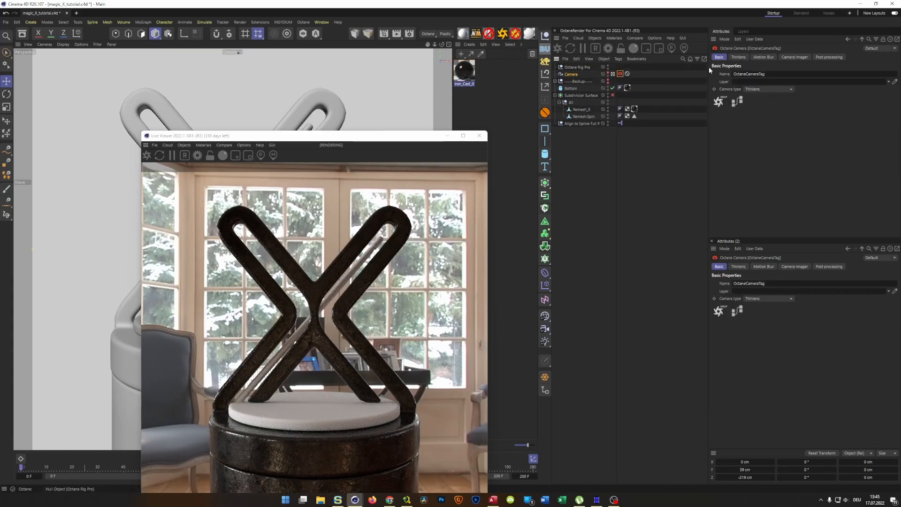
click(737, 57)
click(728, 121)
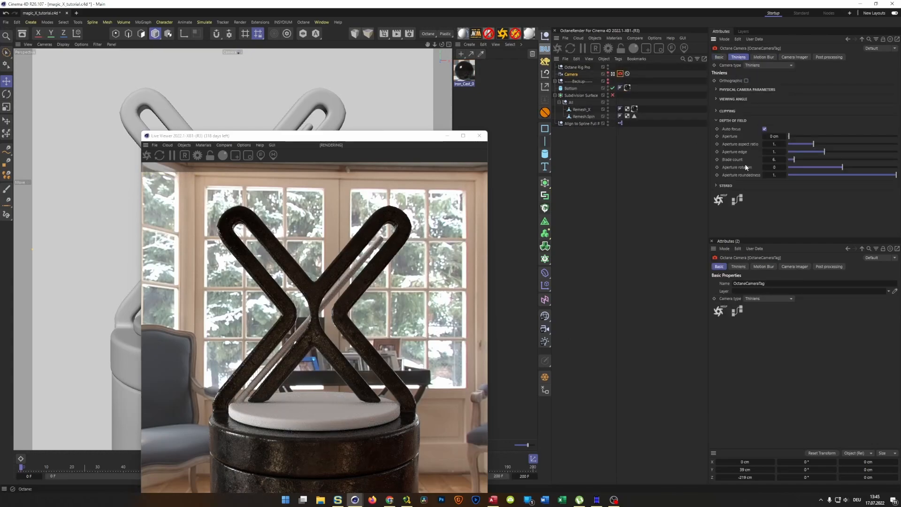
- Activate focus picking in the Live Viewer and set the camera tag's depth of field to Auto focus off with a 3 cm Aperture
click(283, 147)
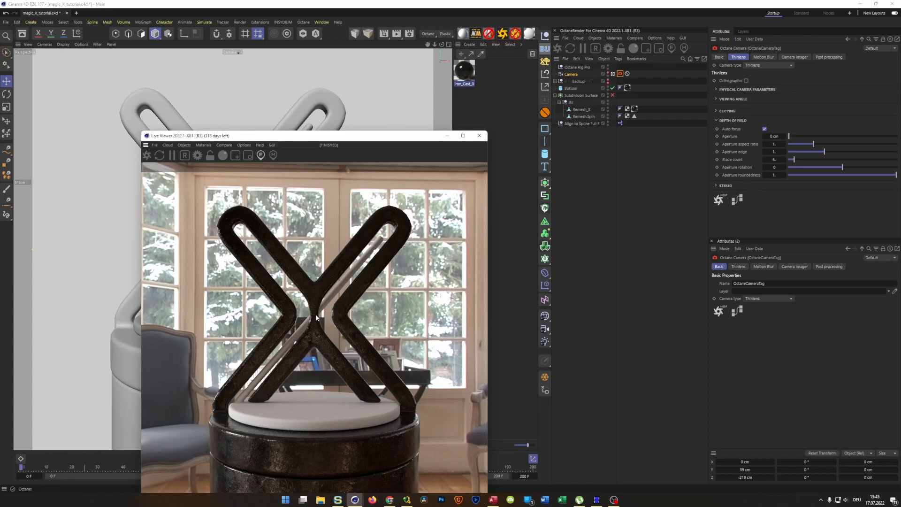
click(764, 128)
double_click(776, 144)
text(3)
key(Return)
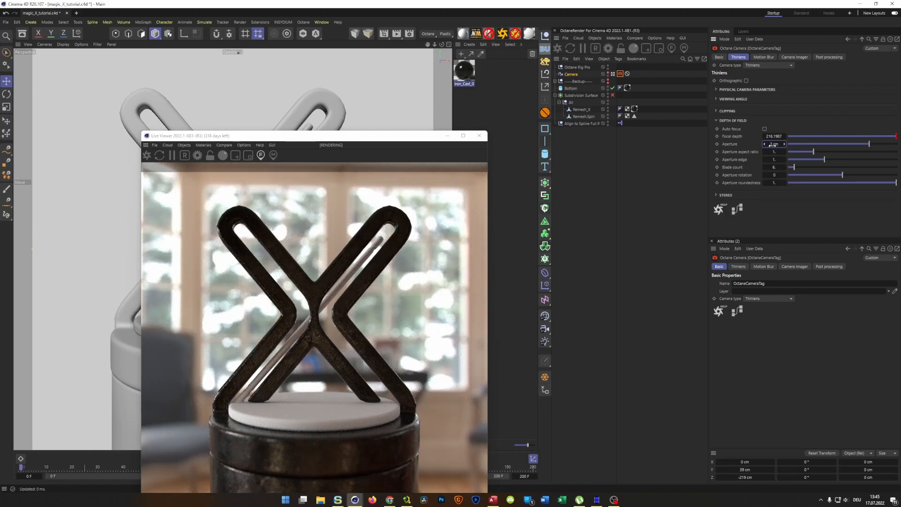
- Reduce the camera's depth of field blur by trying an Aperture of 2 cm, settling on 1.5 cm
double_click(774, 144)
text(2)
key(Return)
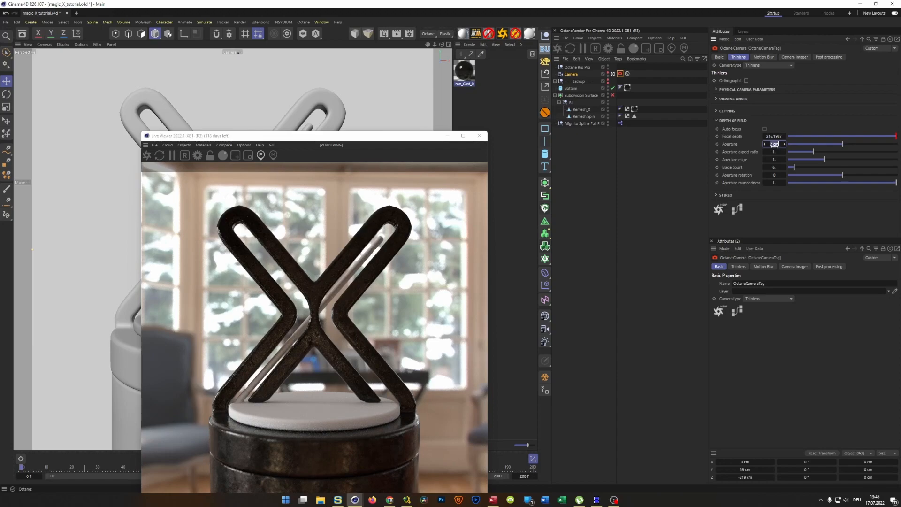
drag(777, 146, 774, 145)
double_click(774, 144)
text(1.5)
key(Return)
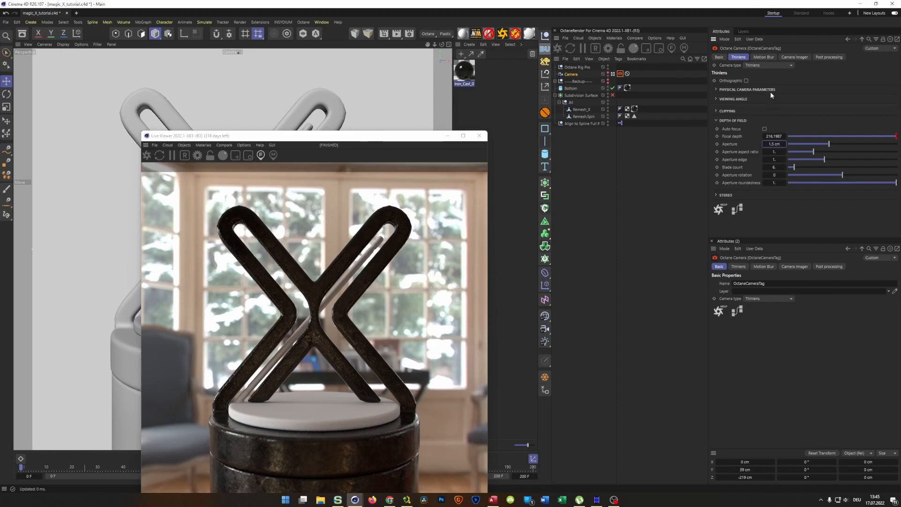
- Set the Octane Rig Pro's HDRI Intensity to 0.1 and save the project
click(578, 67)
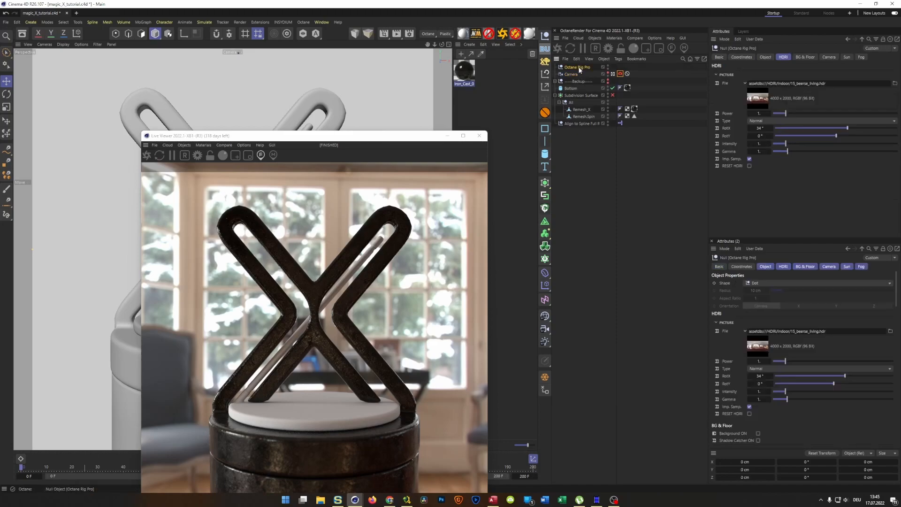
click(759, 144)
text(0.1)
key(Return)
key(ctrl+s)
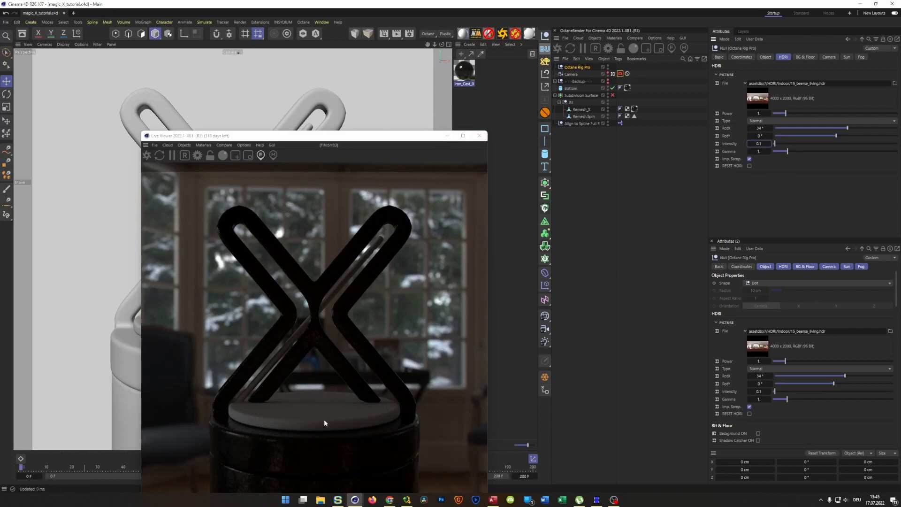
- Close the Live Viewer and open the Metal category of NM Textures (OCTANE) in the Asset Browser
click(479, 136)
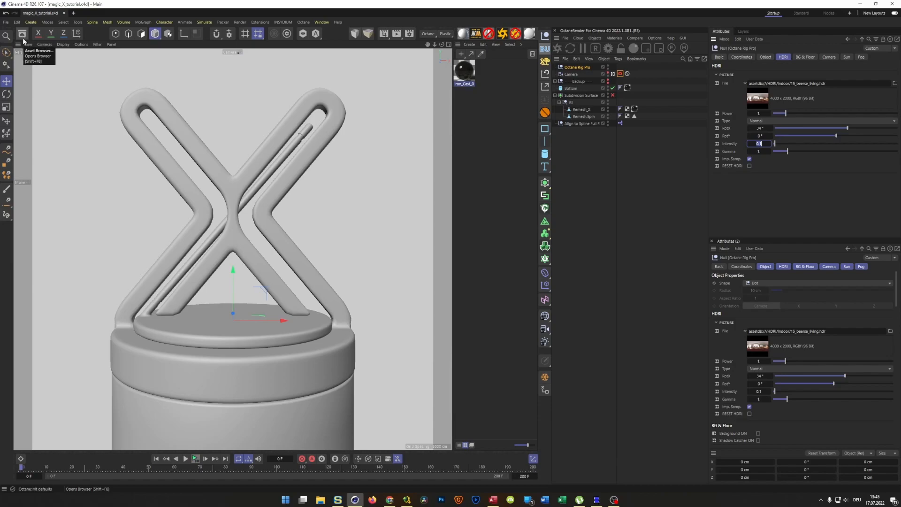
click(22, 34)
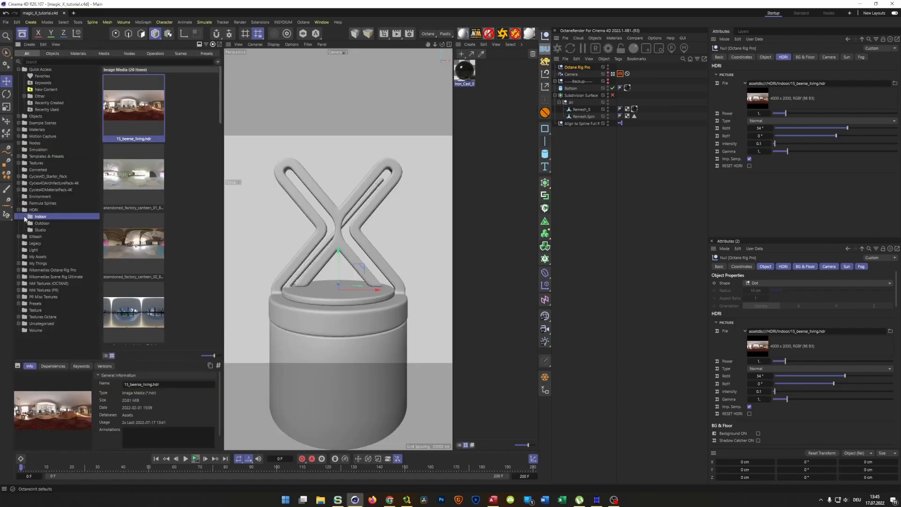
click(19, 210)
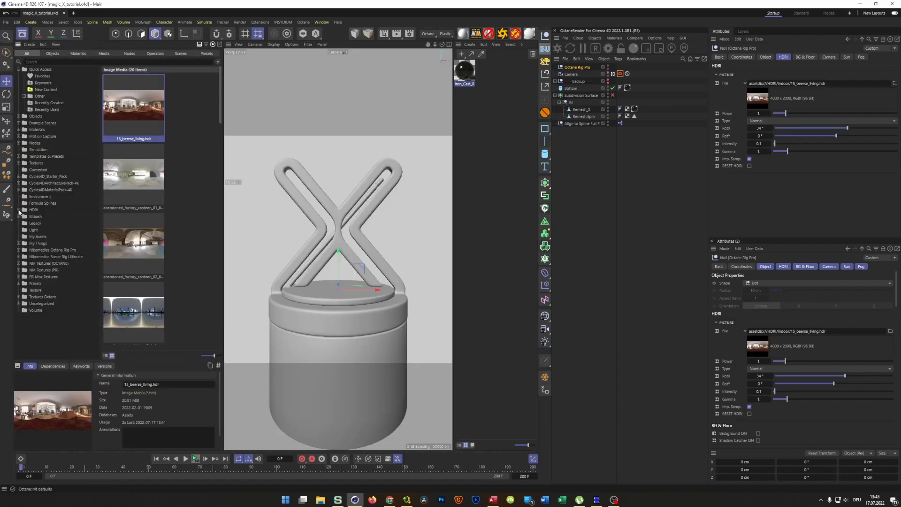
click(19, 264)
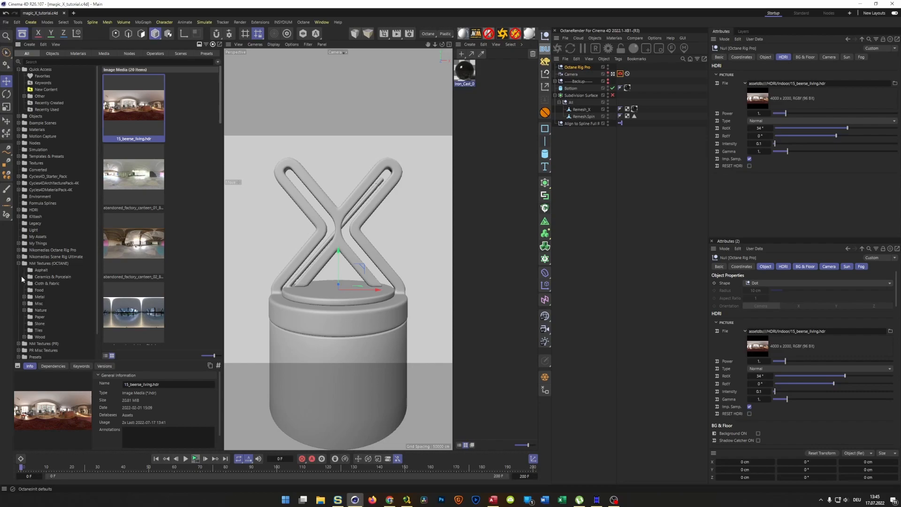
click(38, 297)
- Assign the Magnesium_001 material to Remesh.Spin and set its projection to Cubic
scroll(182, 258, down, 7)
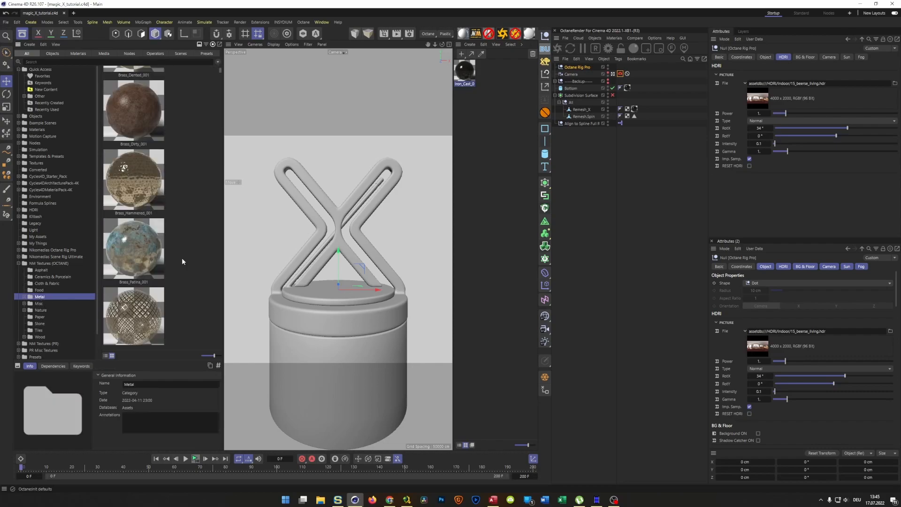
scroll(182, 262, down, 5)
scroll(182, 262, down, 8)
scroll(182, 257, down, 6)
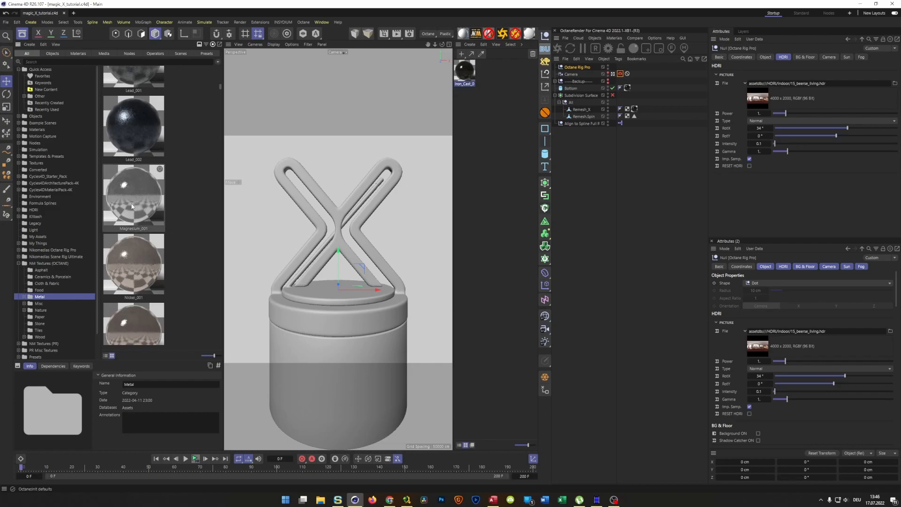
click(126, 204)
drag(126, 198, 582, 117)
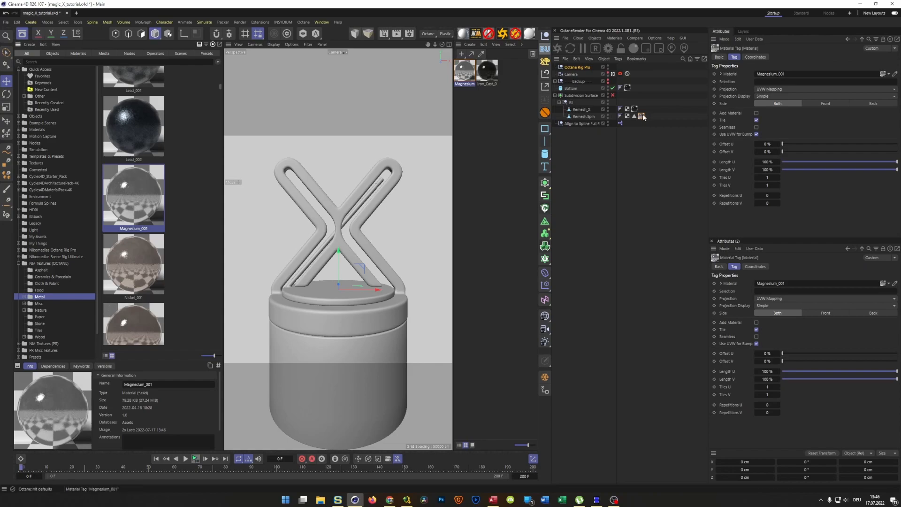
click(763, 91)
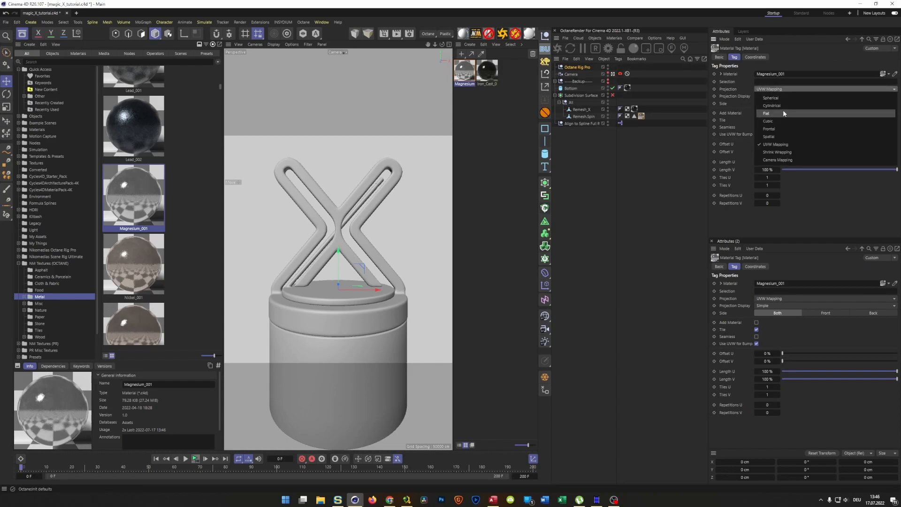
click(774, 121)
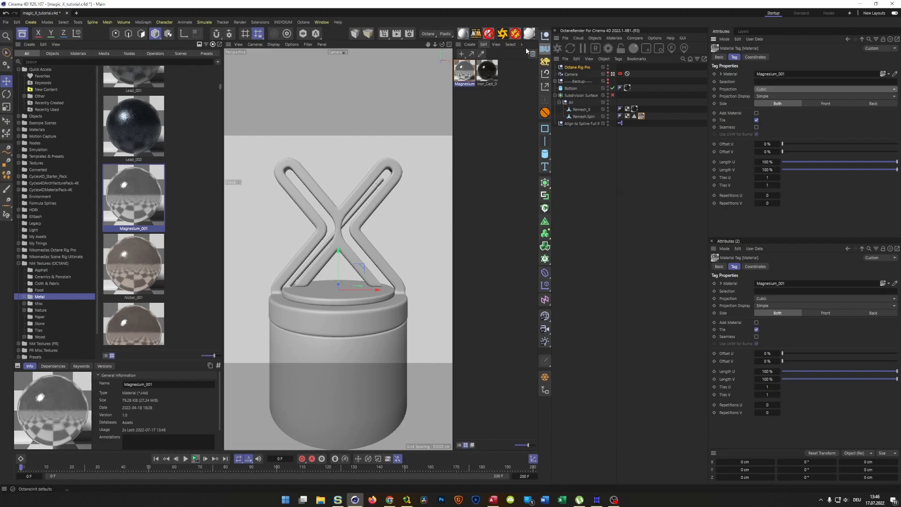
- Create an Octane Universal material and look up the Universal asset in the NM Textures (OCTANE) category
click(528, 35)
click(466, 84)
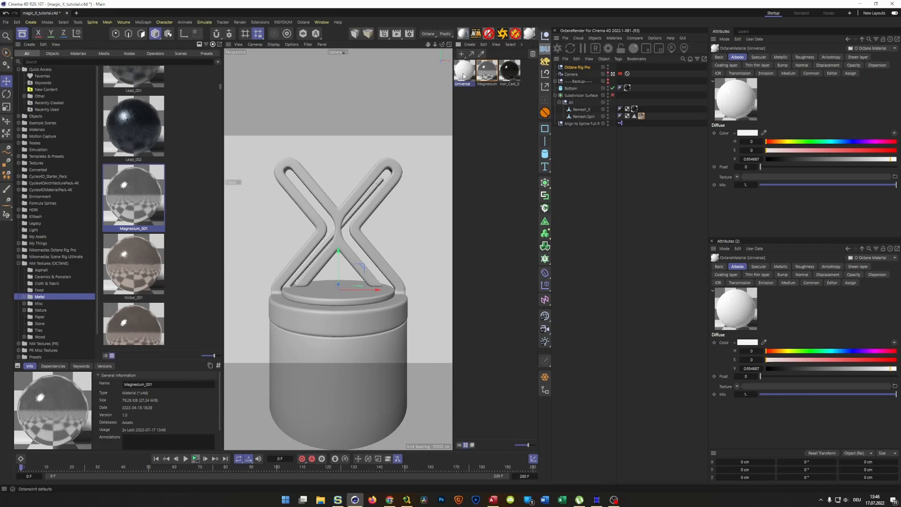
click(19, 263)
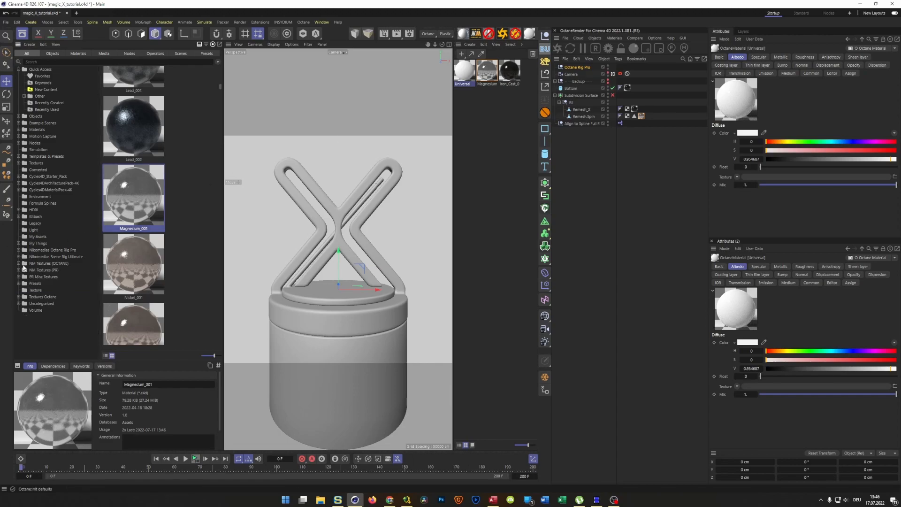
click(41, 262)
scroll(191, 256, down, 3)
scroll(190, 255, down, 5)
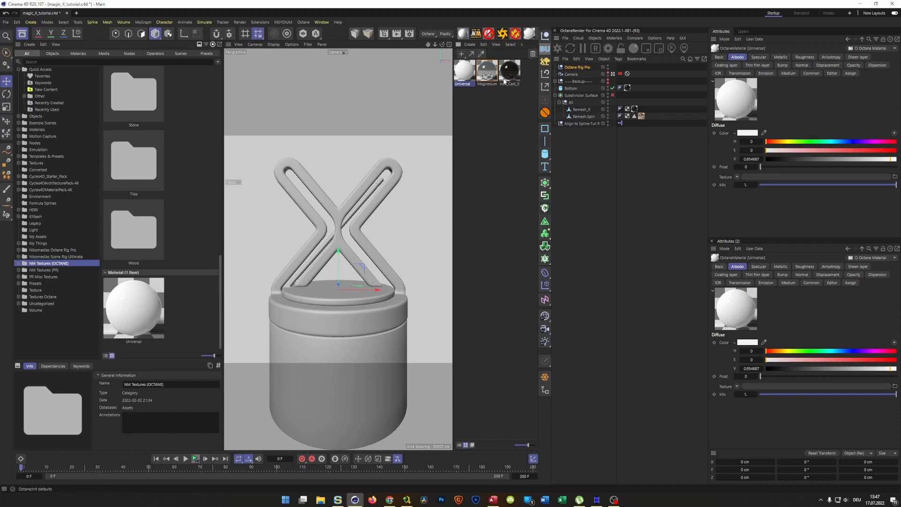
- Open the Universal material in the Octane Node Editor and set its Material type to Diffuse
double_click(462, 74)
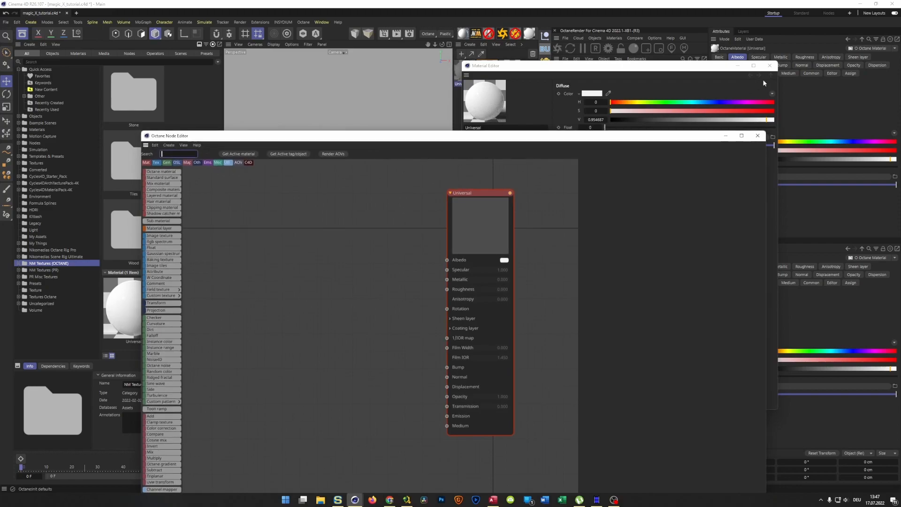
click(769, 65)
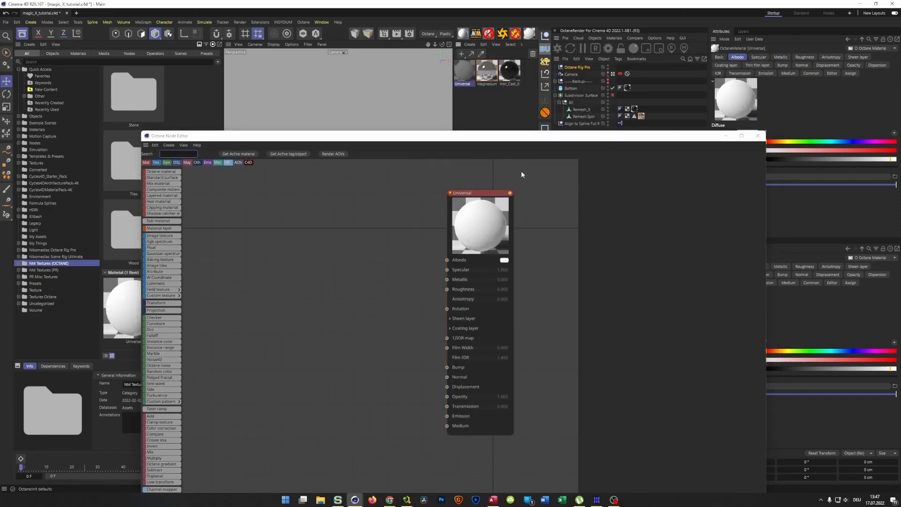
drag(483, 144, 359, 88)
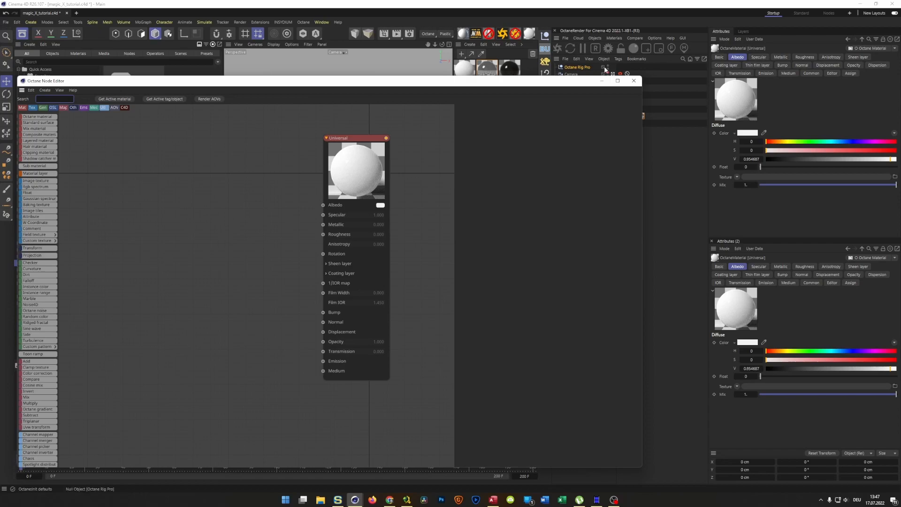
drag(392, 92, 430, 50)
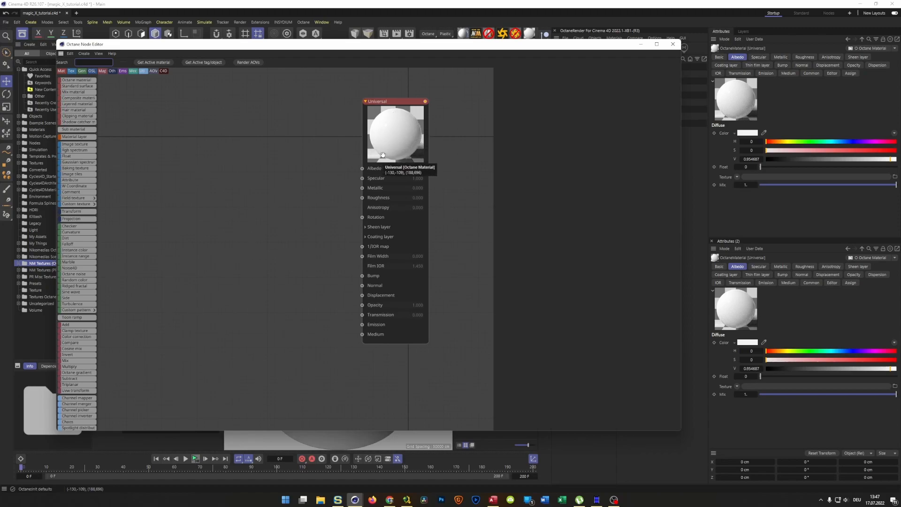
click(397, 102)
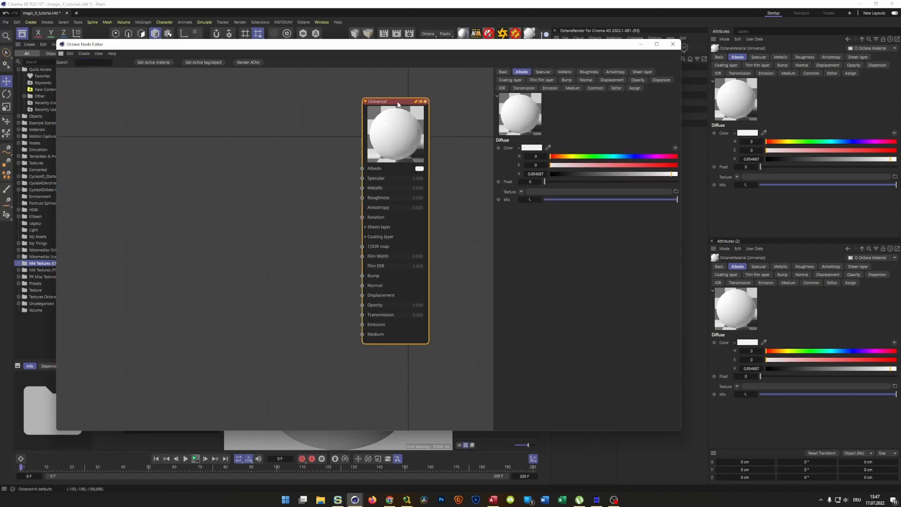
click(503, 73)
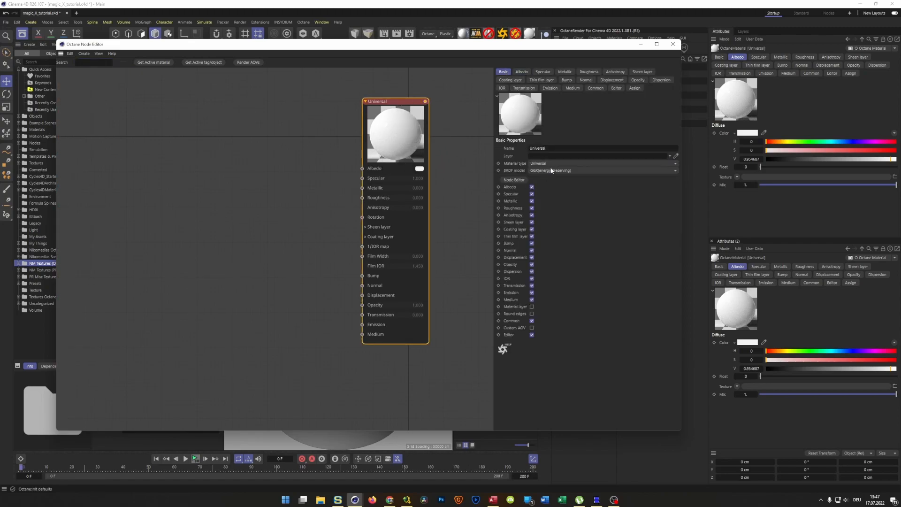
click(590, 162)
click(585, 172)
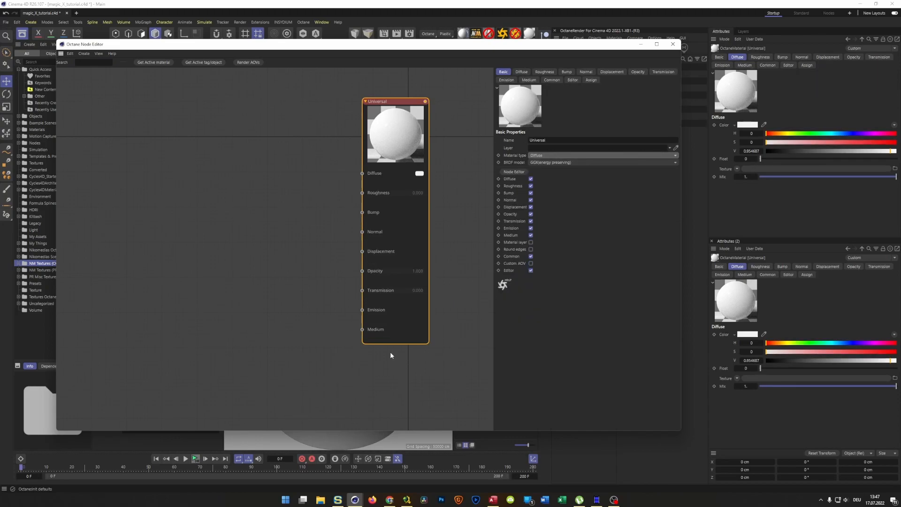
- Connect a Blackbody emission node to the material's Emission input and feed its Texture input with an RgbSpectrum node
drag(362, 309, 283, 311)
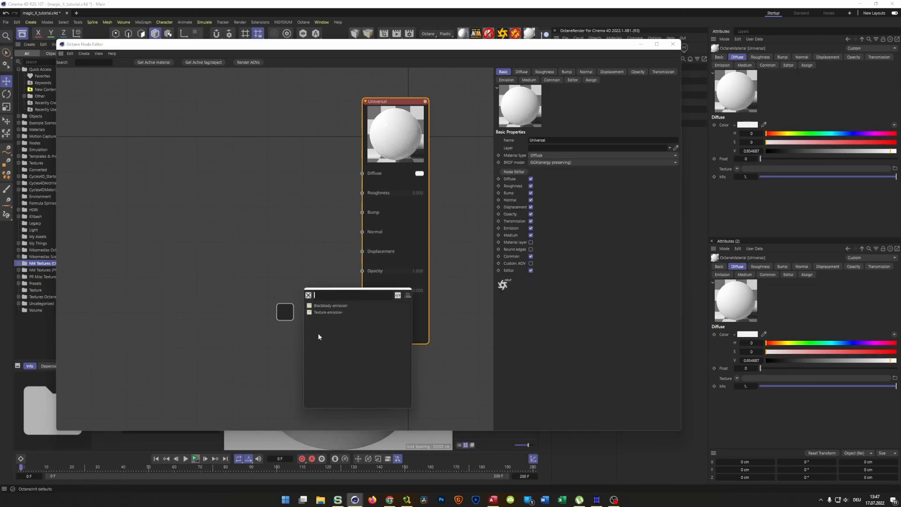
click(330, 305)
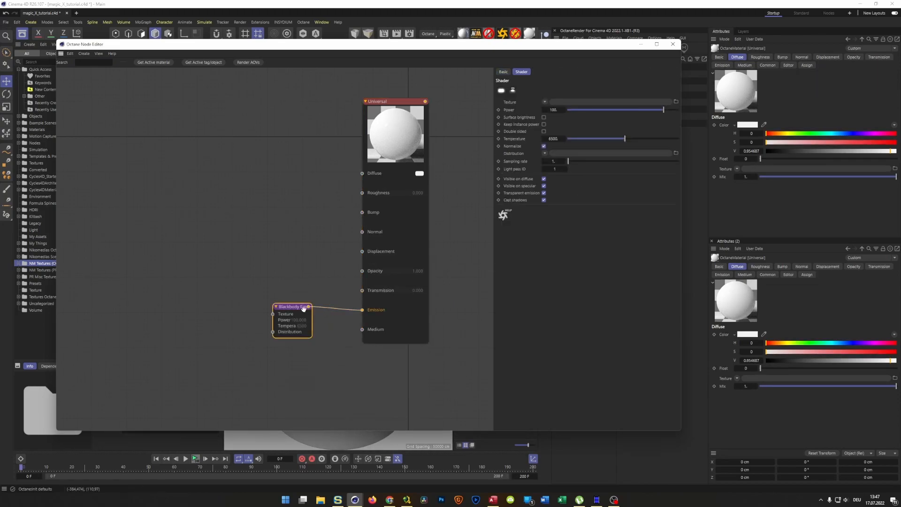
drag(286, 314, 249, 309)
click(278, 288)
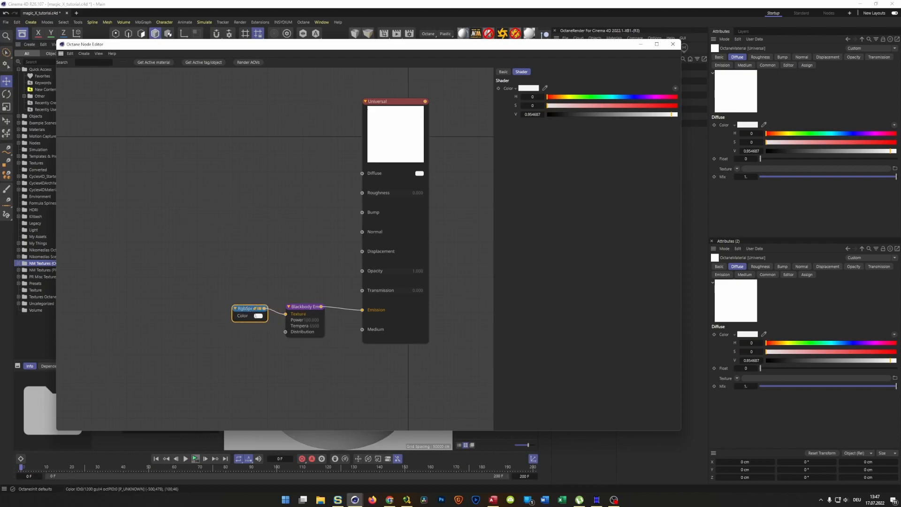
- Set the Blackbody emission node's Power to 50
click(304, 307)
click(554, 132)
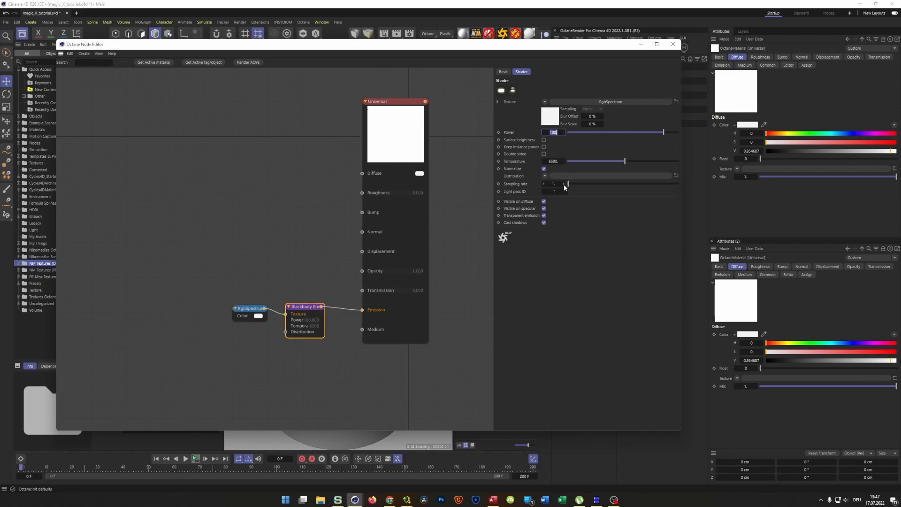
text(50)
key(Return)
- Narrow the Node Editor window and assign the emissive Universal material to Remesh.Spin
drag(680, 129, 399, 132)
middle_drag(200, 224, 60, 230)
click(471, 82)
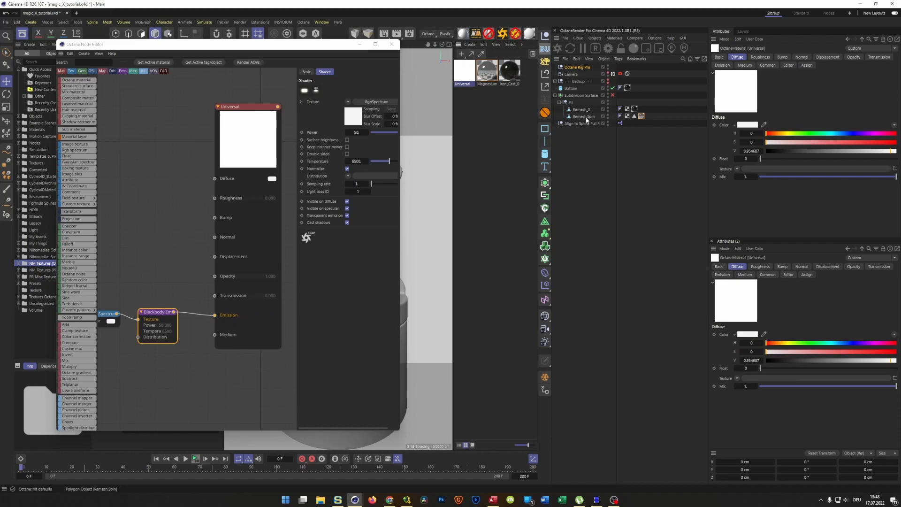
drag(582, 118, 584, 117)
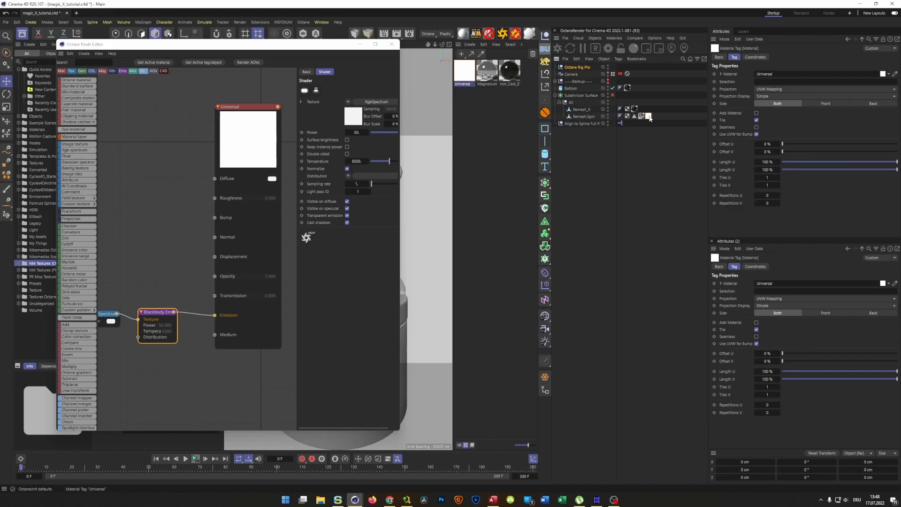
- Restrict the emissive material tag on Remesh.Spin to its polygon selection and rename the material as Emission
drag(635, 117, 776, 84)
click(236, 105)
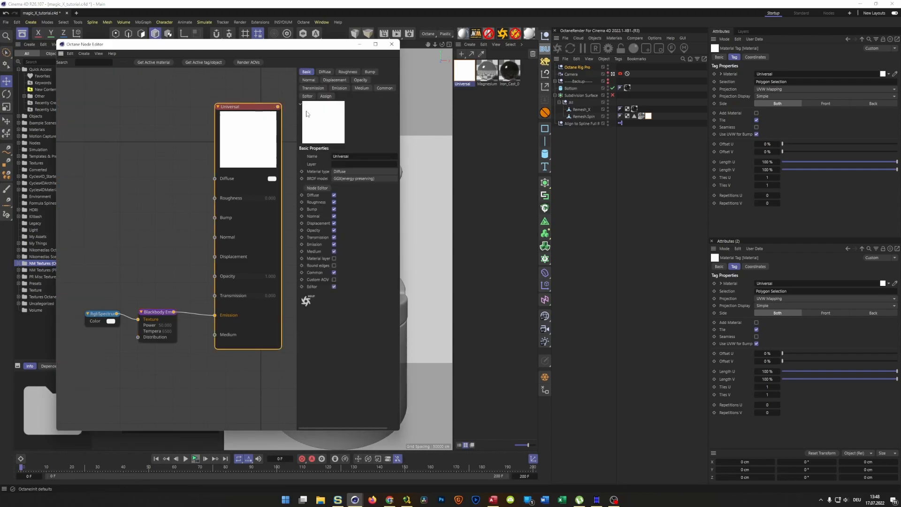
click(353, 157)
text(Emission)
key(Return)
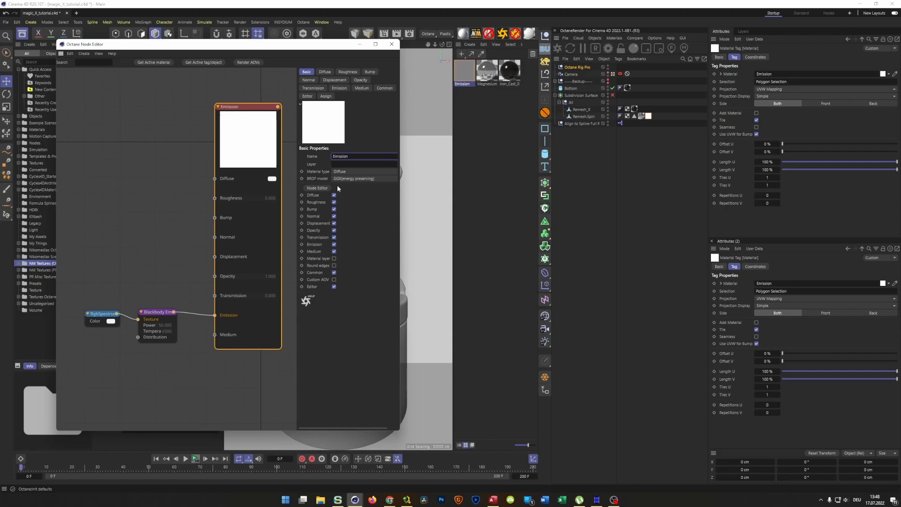
- Rename Remesh.Spin's polygon selection tag as Emission and relink it as the emissive material tag's selection
click(642, 117)
double_click(810, 84)
text(Emission)
key(Return)
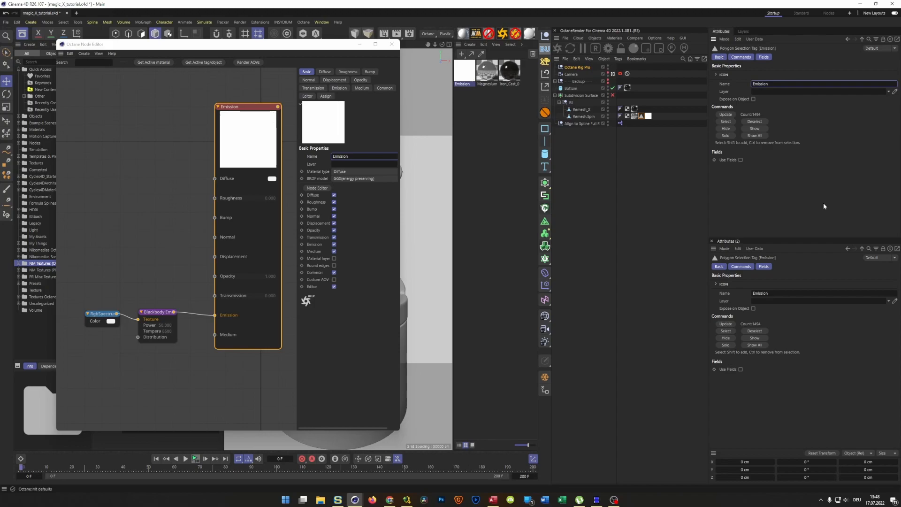
click(648, 116)
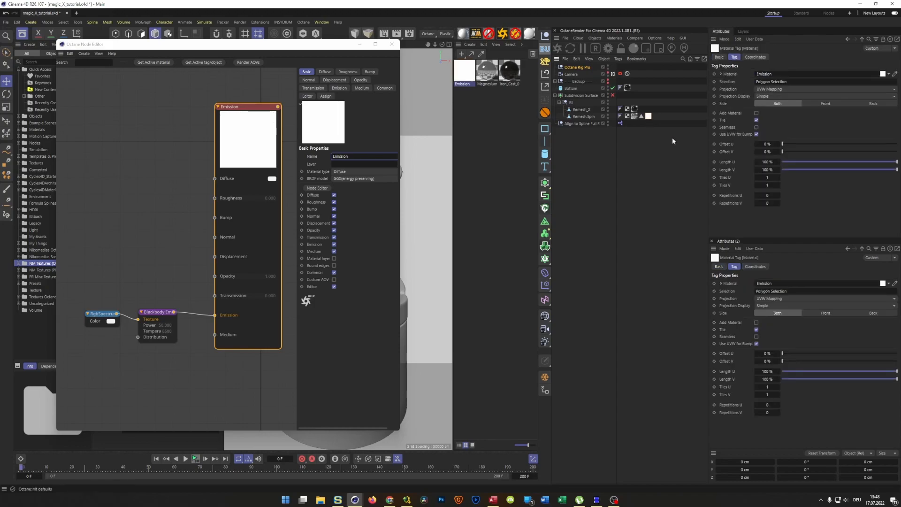
click(793, 82)
drag(641, 116, 760, 82)
- Save the project and start the Octane Live Viewer render, placing its window clear of the emission nodes
key(ctrl+s)
click(557, 48)
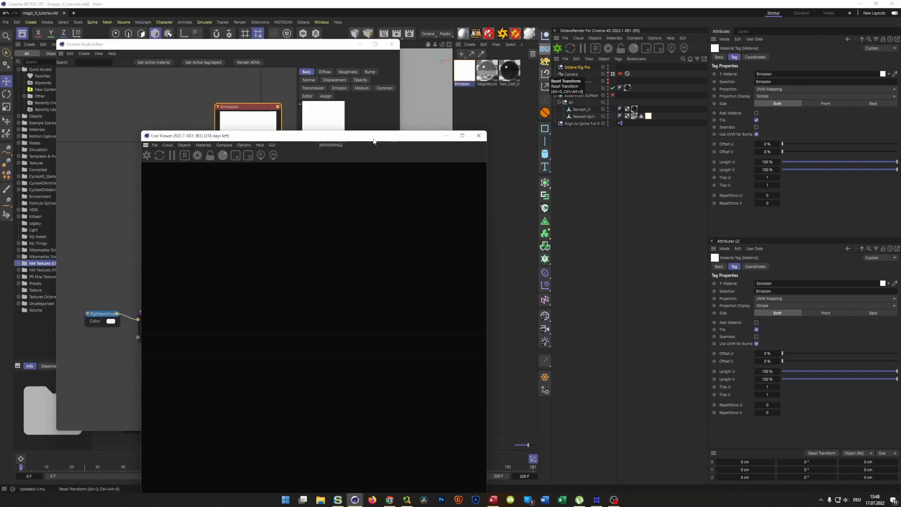
drag(373, 141, 509, 56)
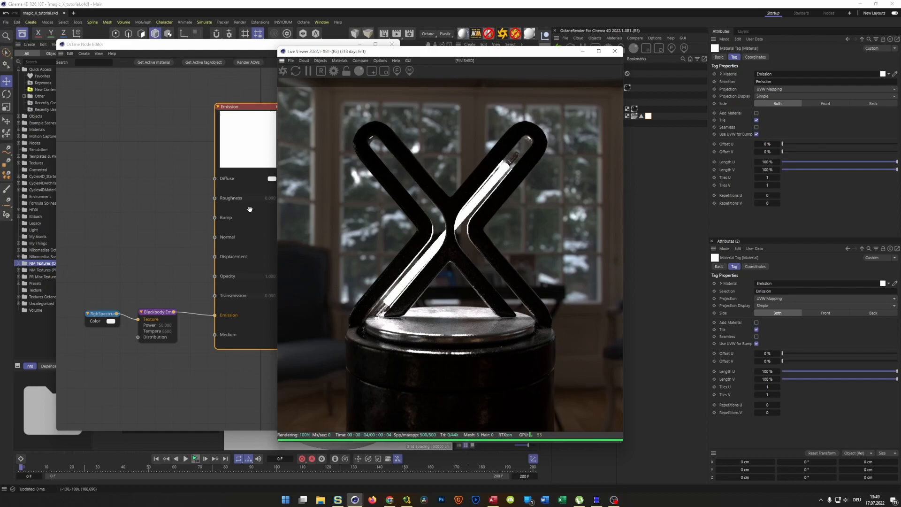
- Compare the render with Surface brightness switched on and off for the Blackbody emission node
click(157, 331)
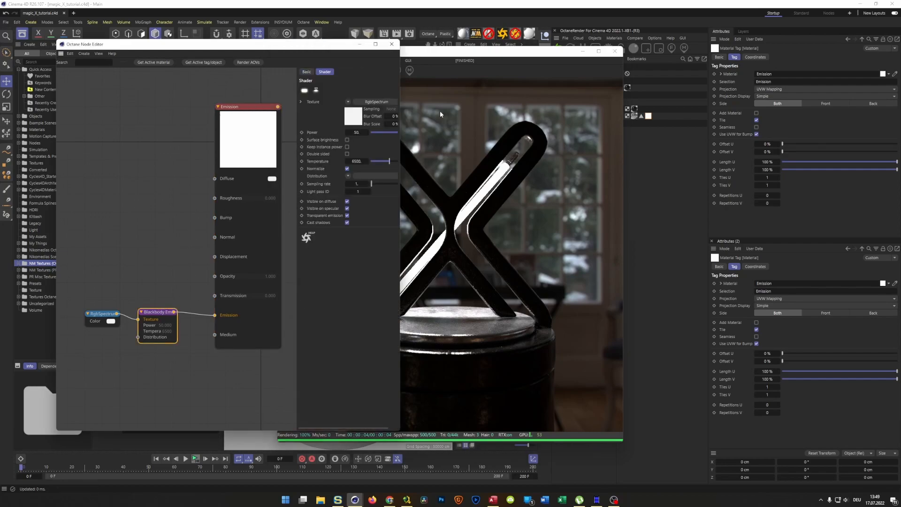
drag(511, 61, 665, 74)
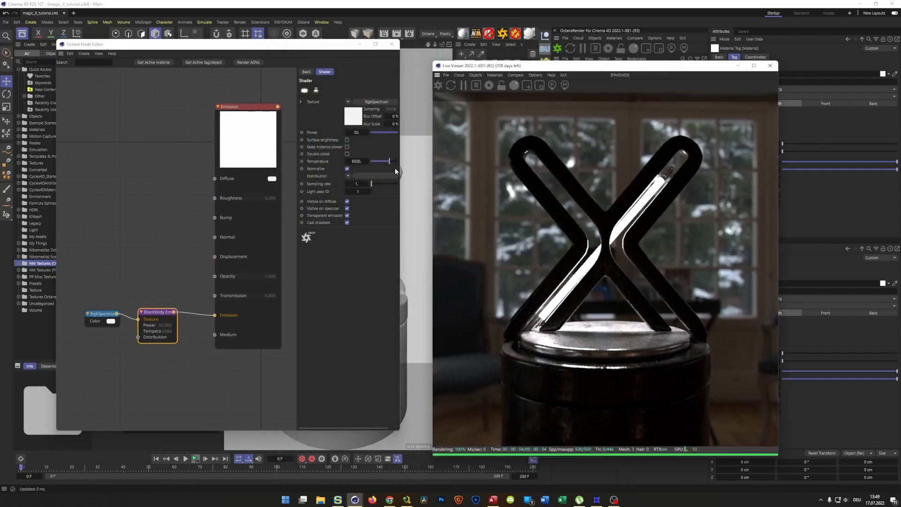
click(347, 141)
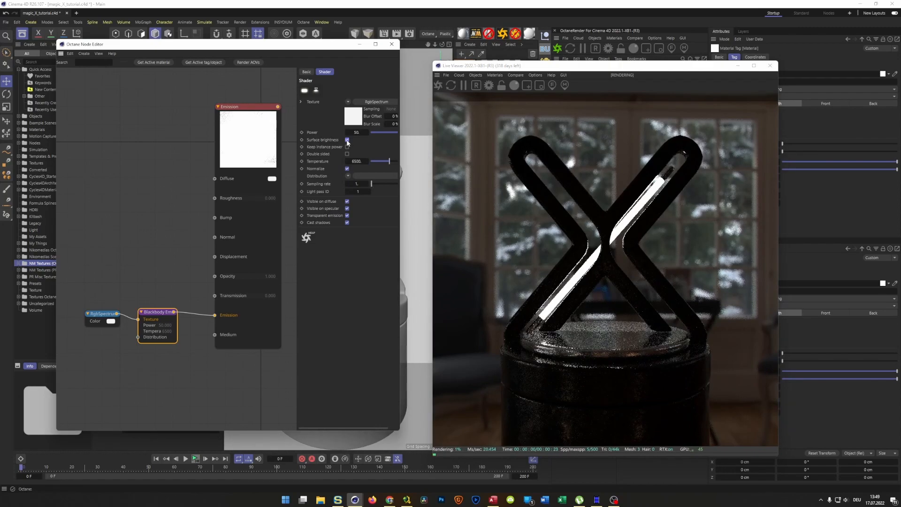
click(347, 141)
click(347, 141)
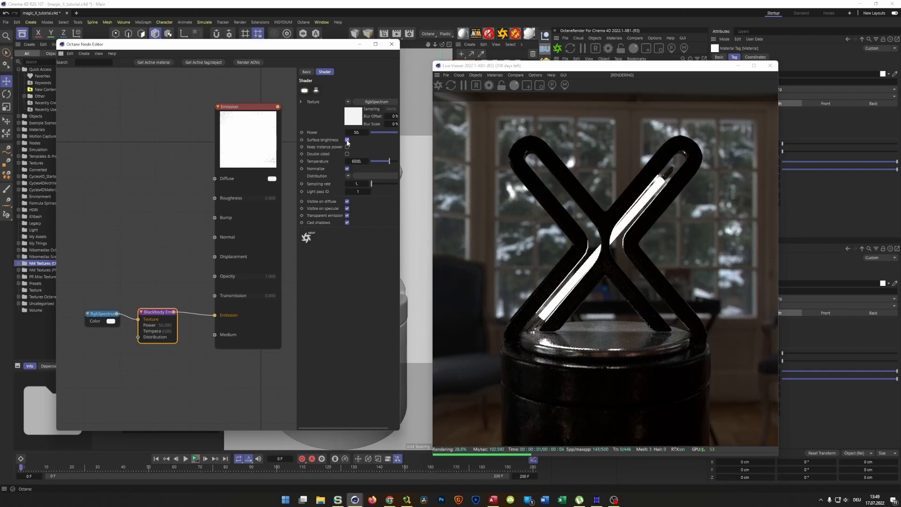
click(347, 140)
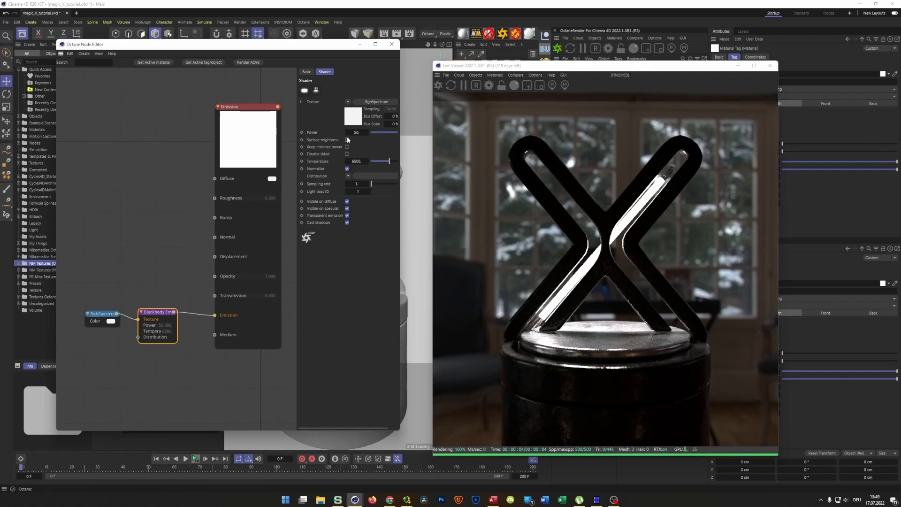
click(348, 140)
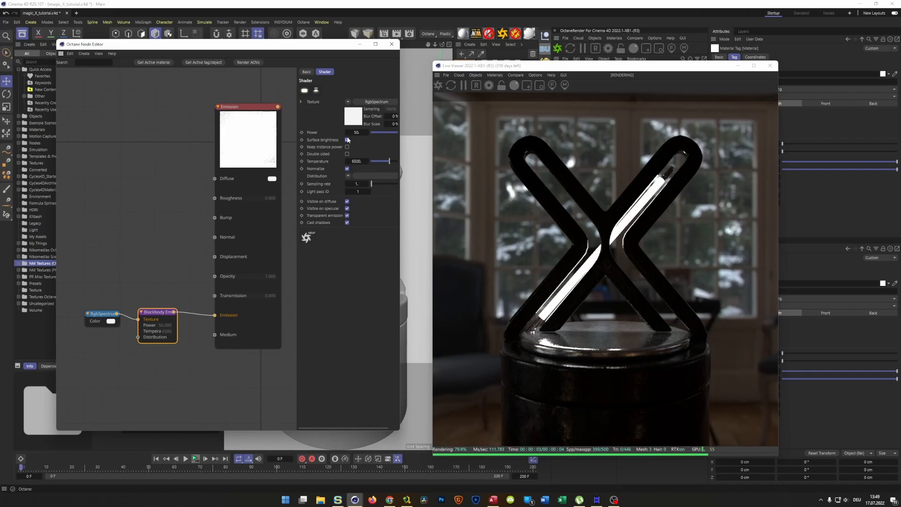
click(347, 140)
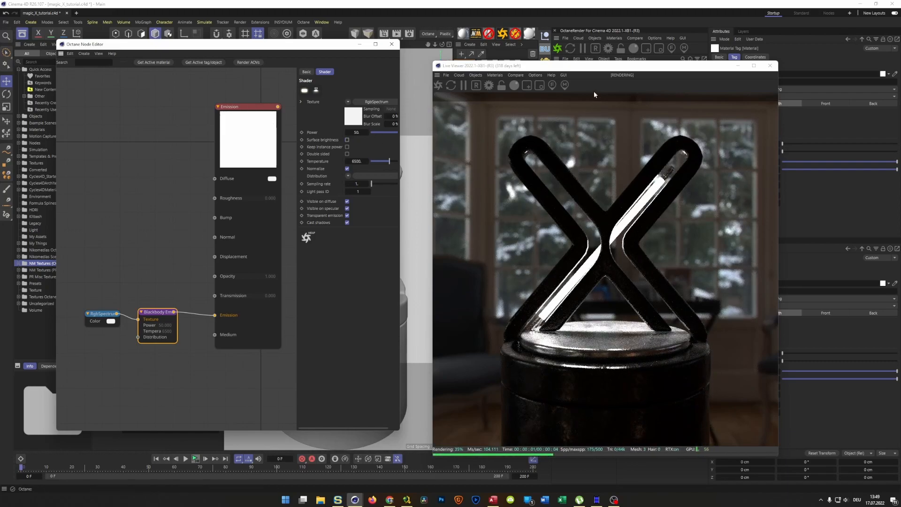
drag(602, 71, 645, 71)
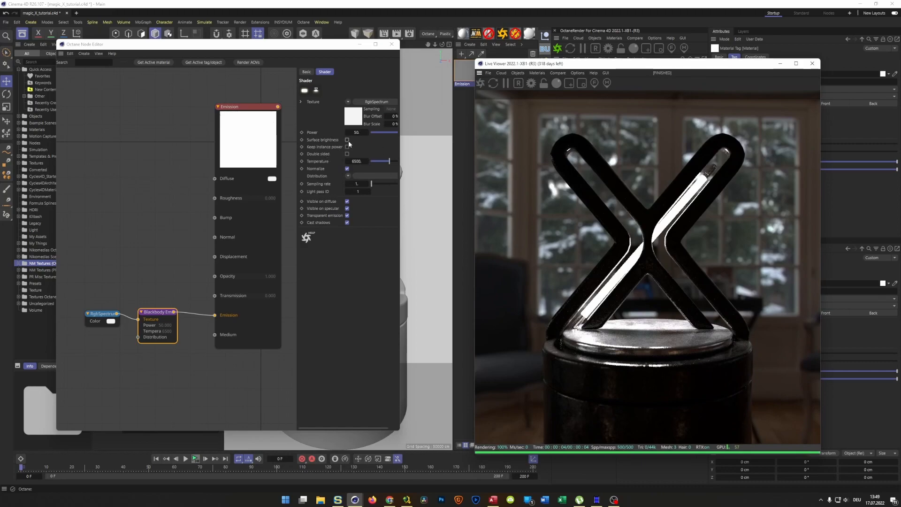
- Set the HDRI intensity of Octane Rig Pro to 0.2
drag(652, 67, 356, 65)
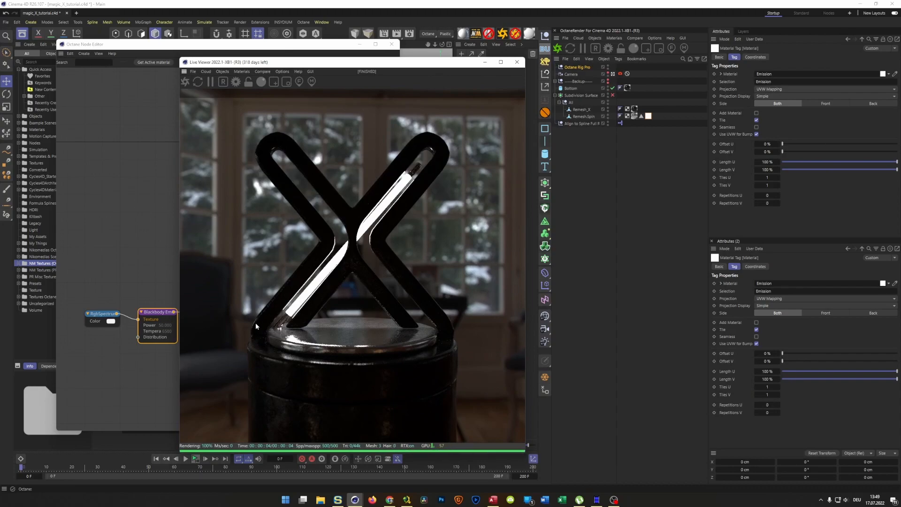
click(582, 67)
click(759, 143)
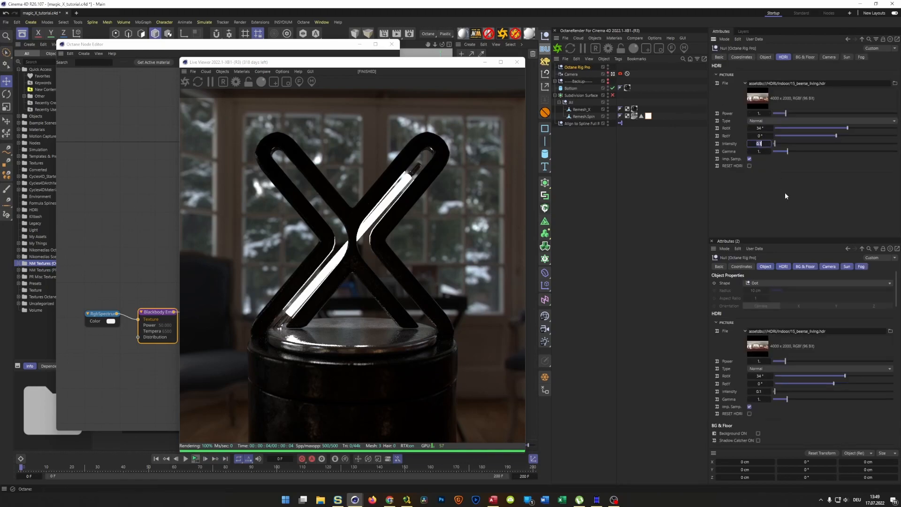
text(0.2)
key(Return)
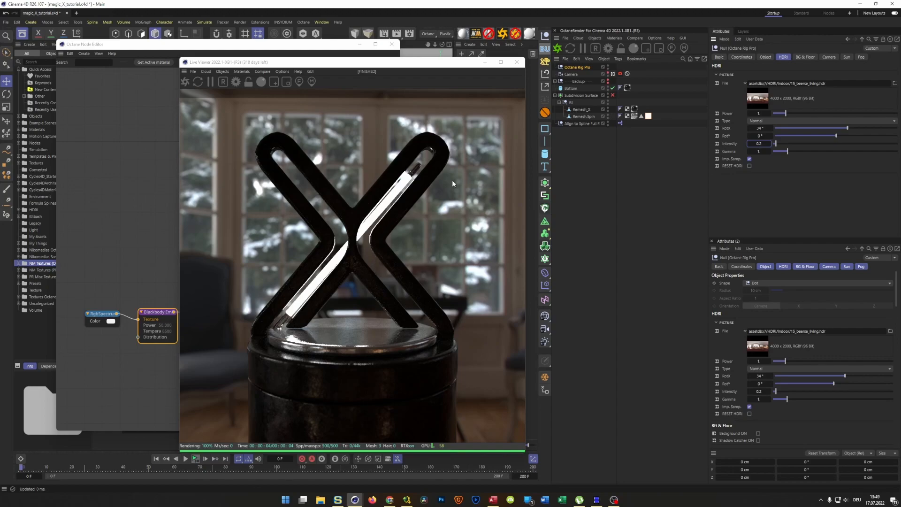
- Enable post processing on the camera's Octane tag, toggling it to compare the bloom effect in the render
click(620, 73)
click(826, 58)
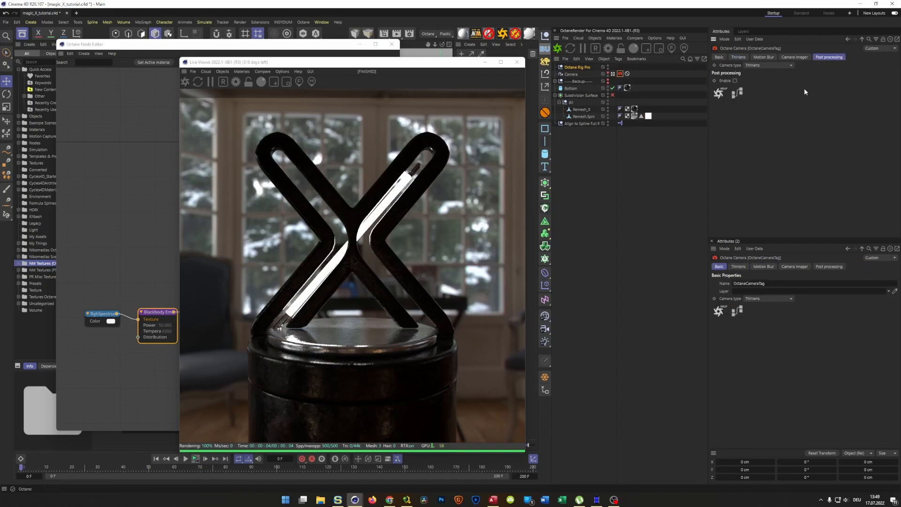
click(734, 81)
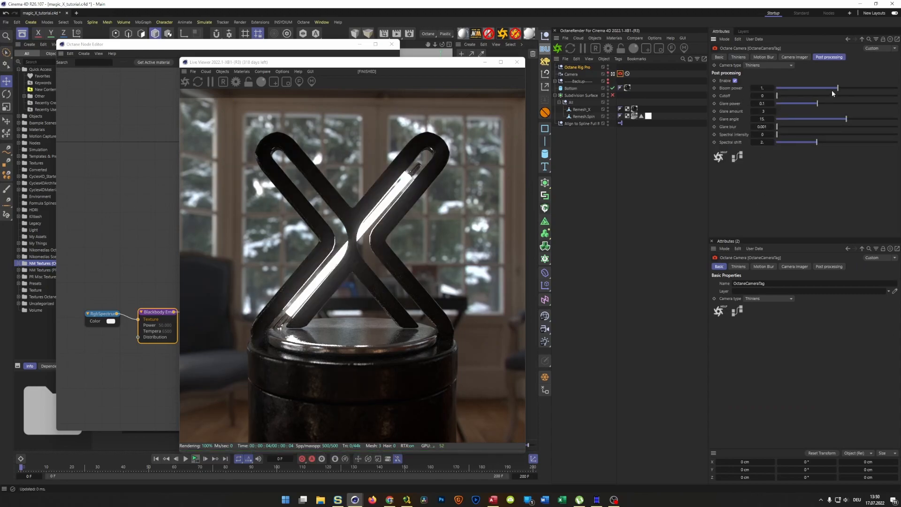
click(736, 81)
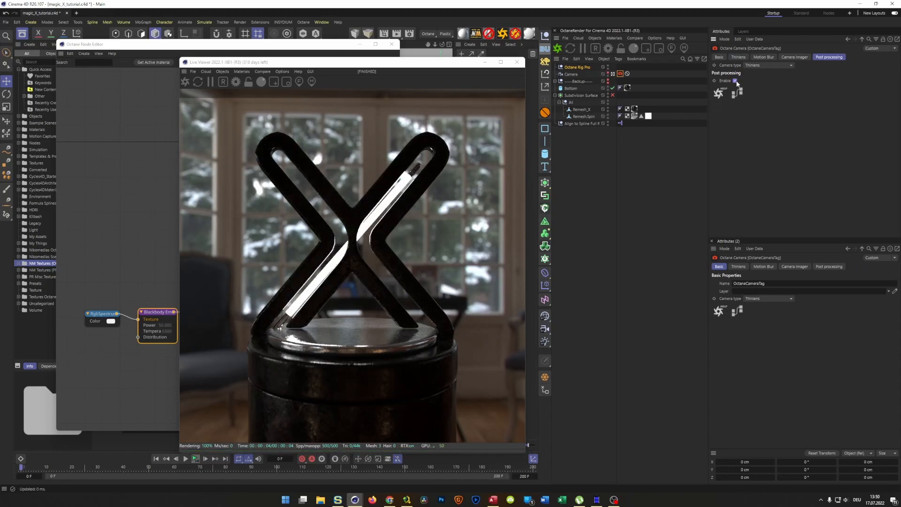
click(735, 80)
click(735, 81)
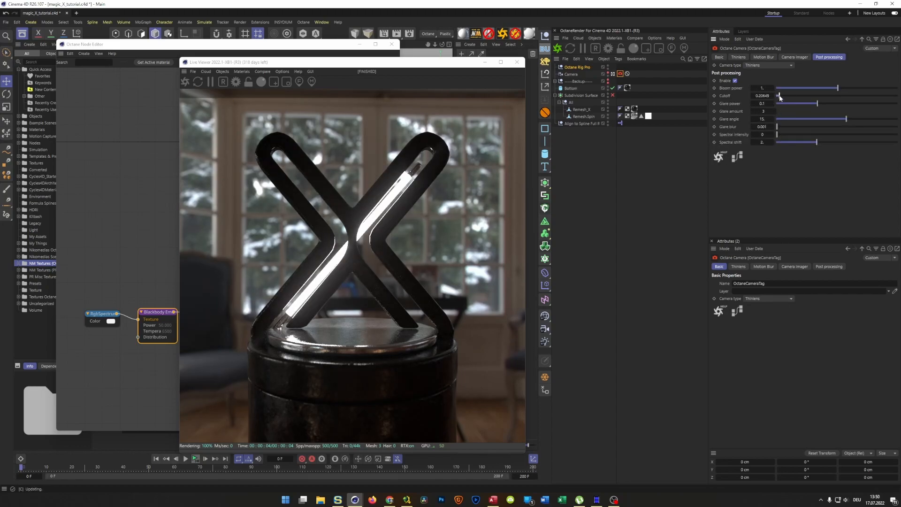
- Set the post-processing Cutoff to about 0.065 and compare the render with post processing off and on
drag(778, 95, 756, 103)
click(779, 96)
click(735, 81)
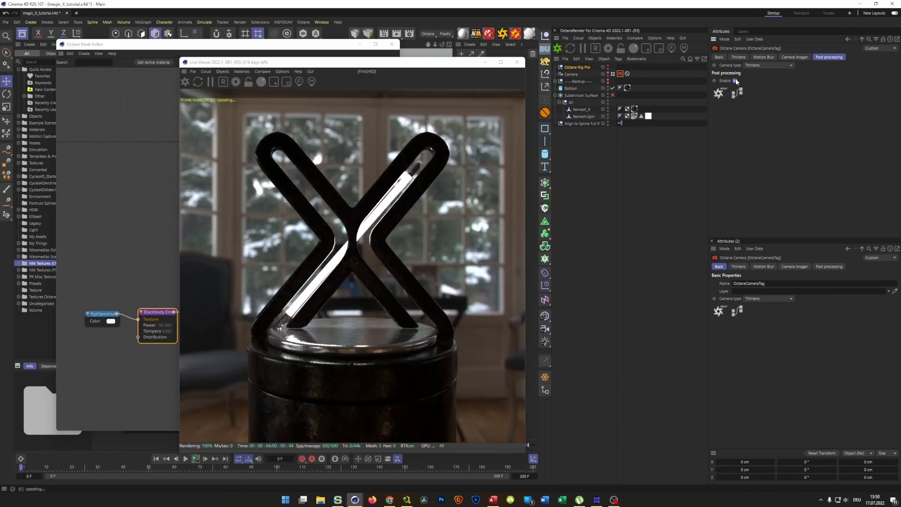
click(735, 81)
click(735, 80)
click(735, 80)
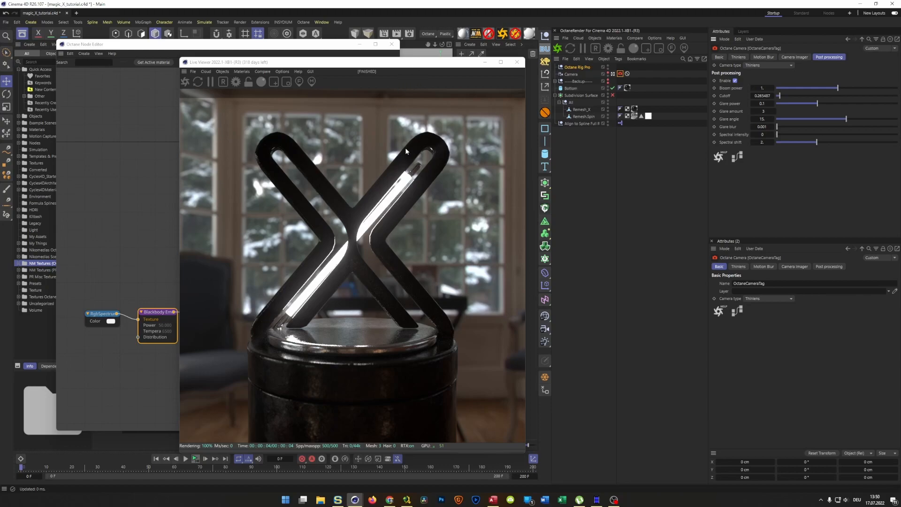
drag(443, 66, 456, 60)
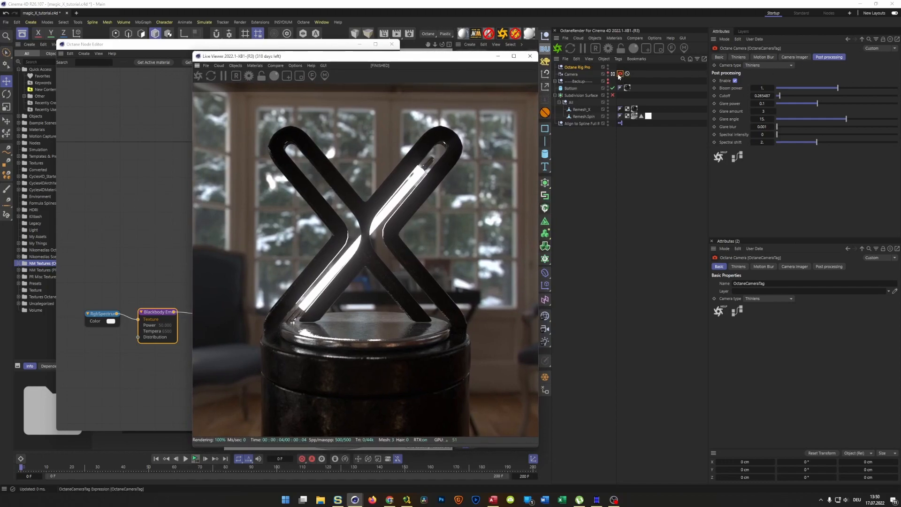
- Rotate the Octane Rig Pro HDRI to a RotX of -9° and move the Live Viewer aside
click(581, 68)
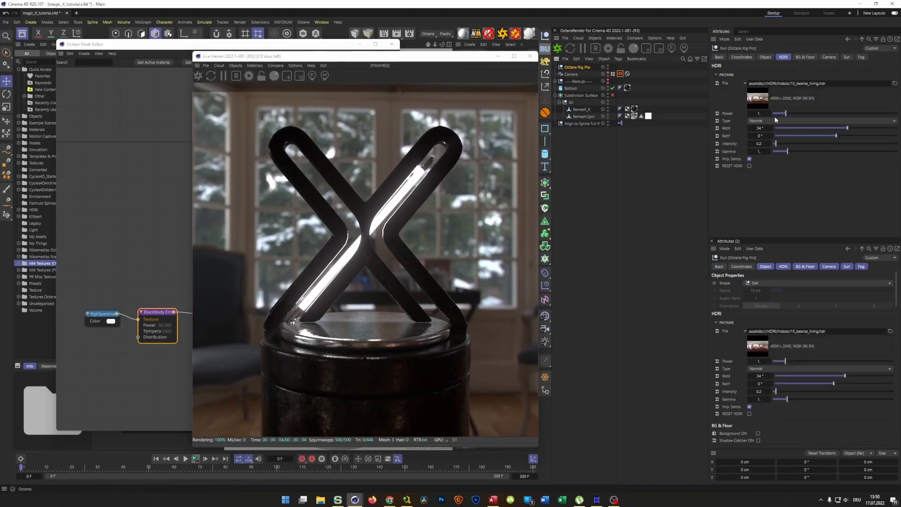
mouse_move(847, 127)
mouse_down()
mouse_move(879, 131)
mouse_move(880, 139)
mouse_move(872, 129)
mouse_move(833, 128)
mouse_up()
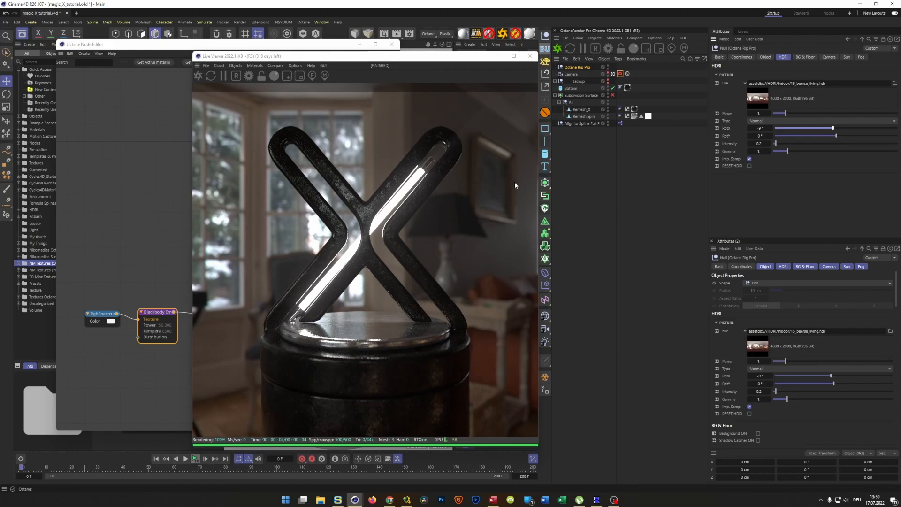
drag(468, 64, 786, 93)
- Open the Iron_Cast_001 material's node graph and select the ImageTexture node feeding Albedo, moving it clear of the others
click(509, 70)
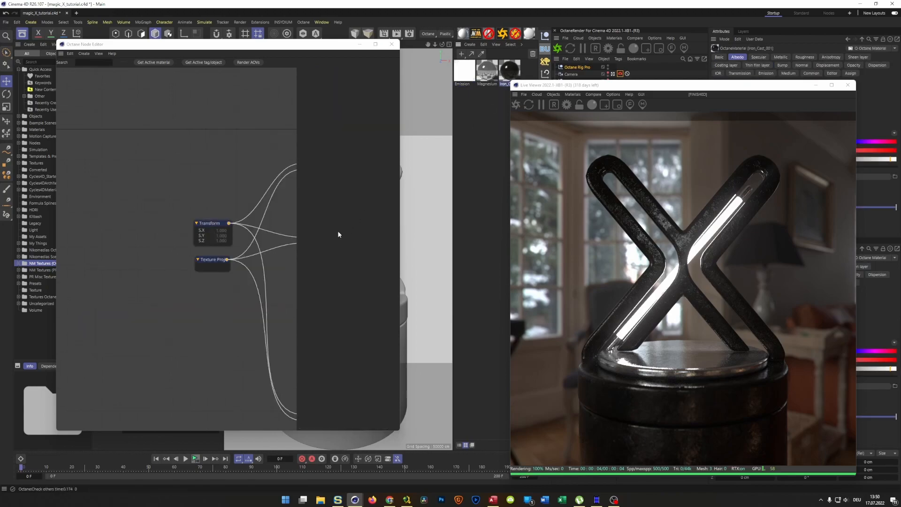
scroll(235, 247, up, 5)
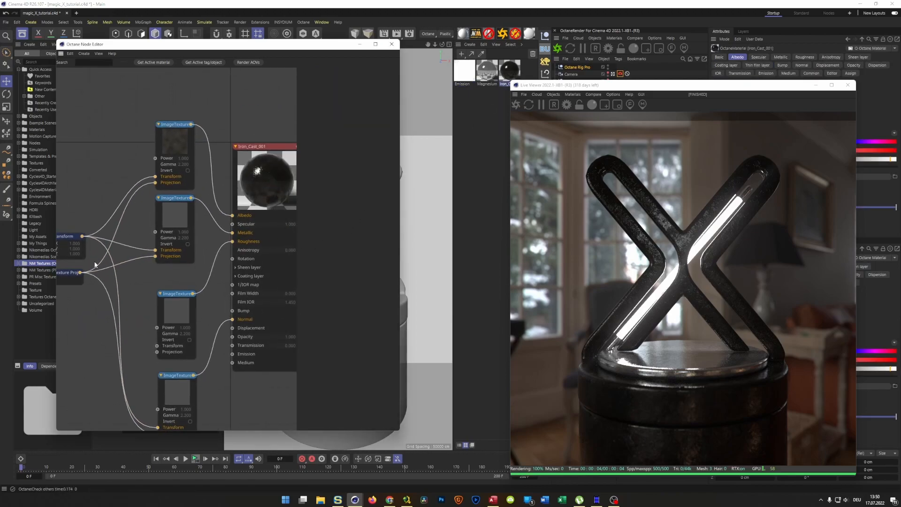
click(172, 127)
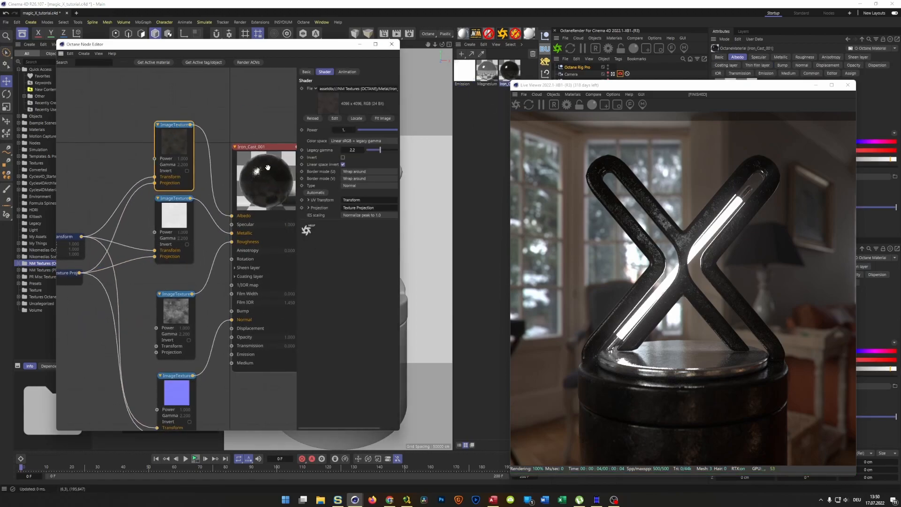
drag(148, 113, 136, 99)
- Try Legacy gamma values of 1 and 2 on the Albedo ImageTexture, set it to 1.8, and check the render
click(356, 148)
text(1)
key(Return)
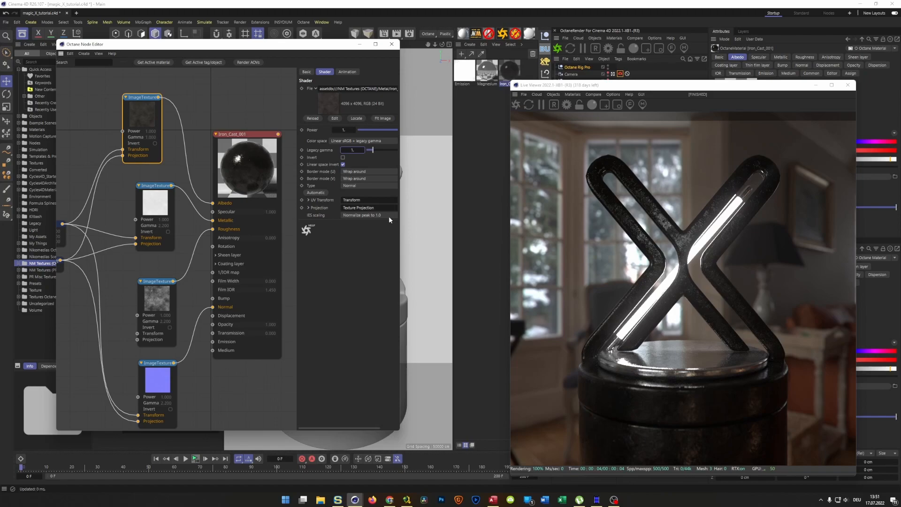
click(353, 150)
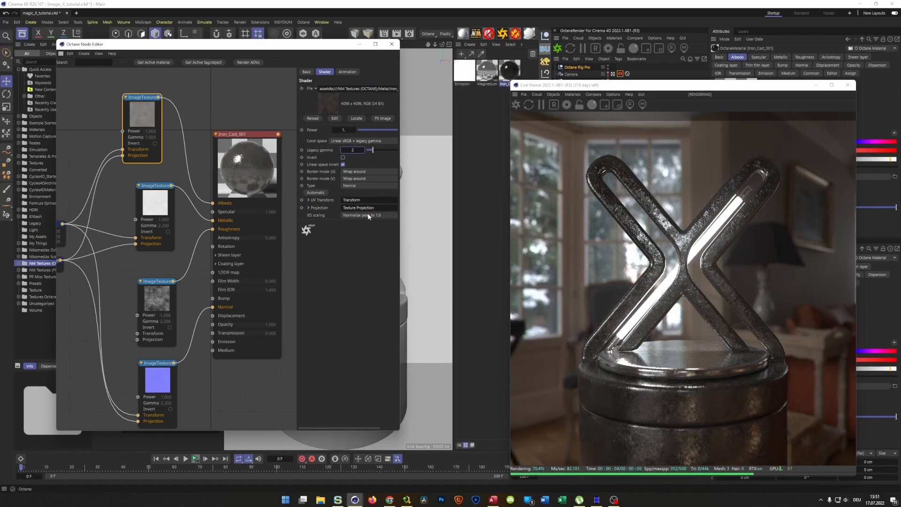
text(2)
key(Return)
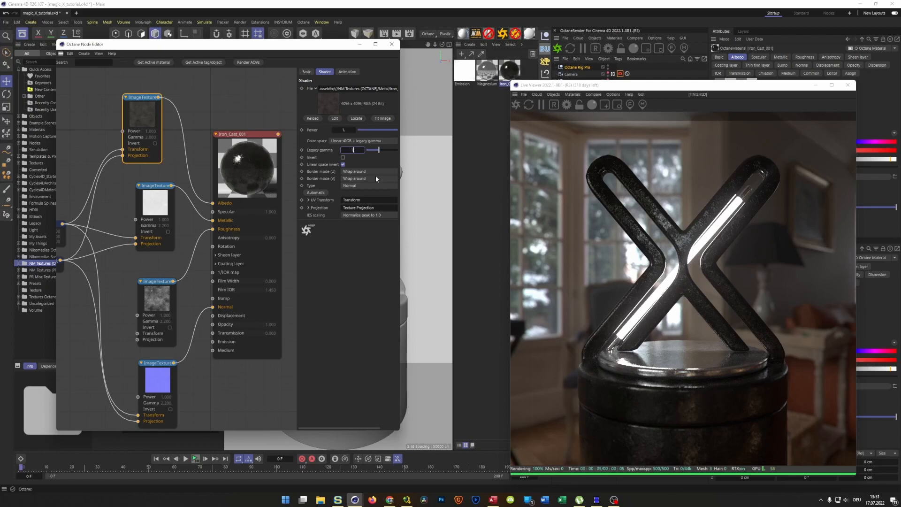
key(Return)
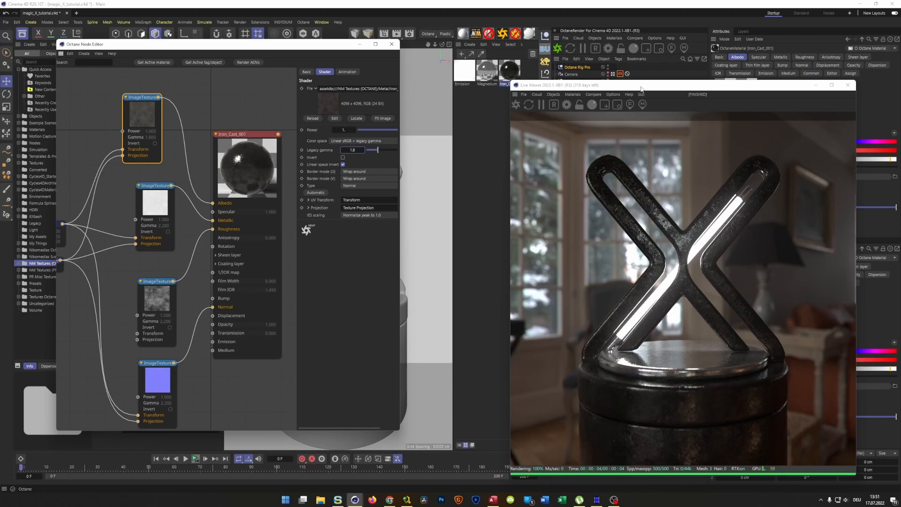
drag(640, 89, 330, 64)
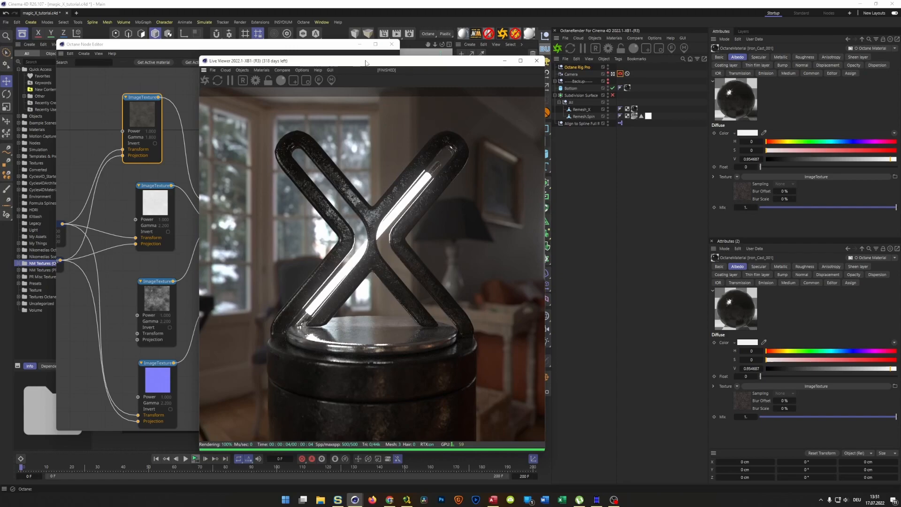
drag(366, 63, 381, 53)
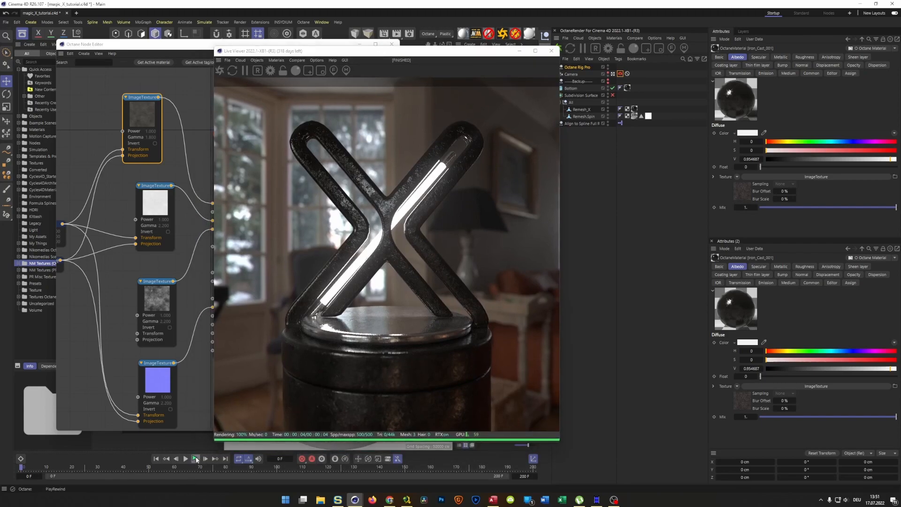
- Play the animation briefly, stop it at frame 7, and move the Live Viewer clear of the node editor
click(196, 459)
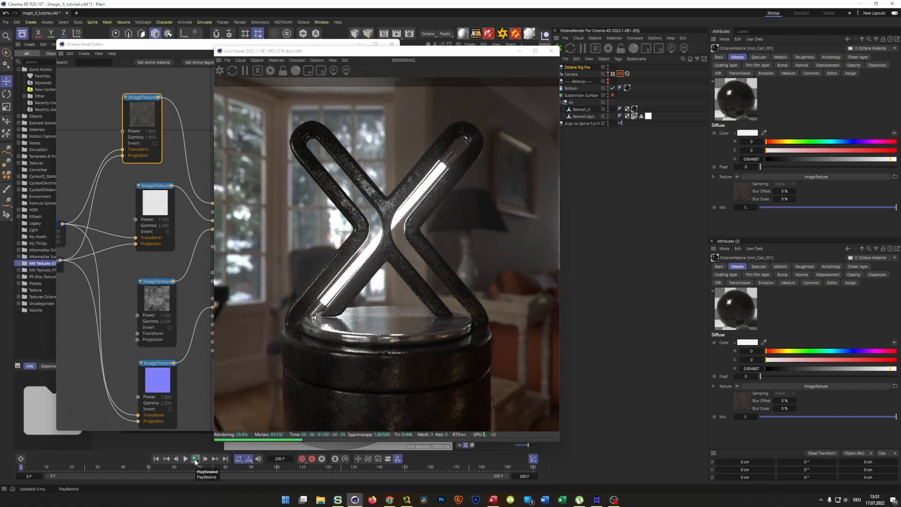
click(195, 459)
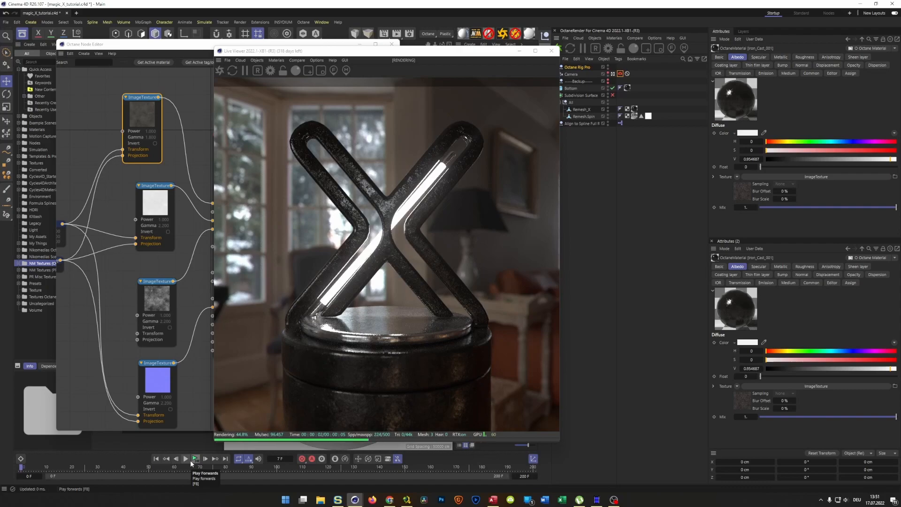
drag(399, 56, 628, 66)
- Insert a Color correction node between the upper ImageTexture and Iron_Cast_001's Albedo input, arranging both nodes clear of the others
click(144, 98)
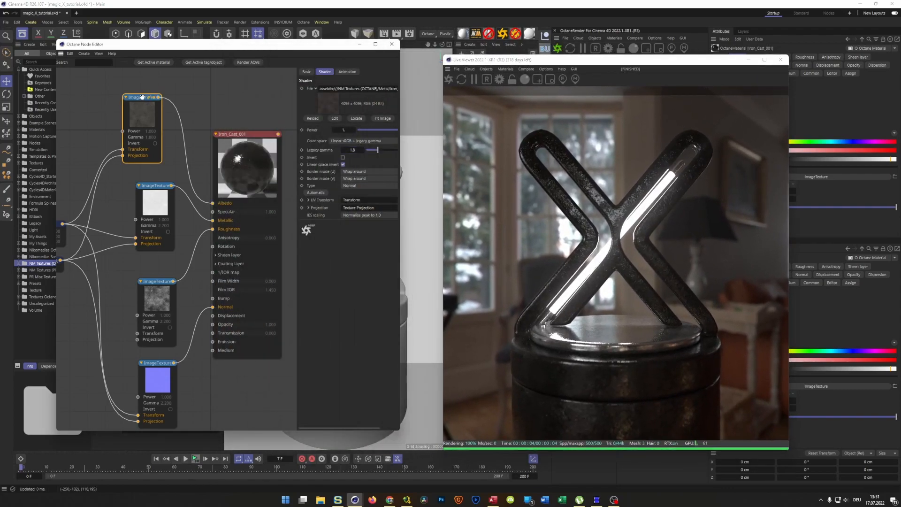
drag(142, 98, 106, 77)
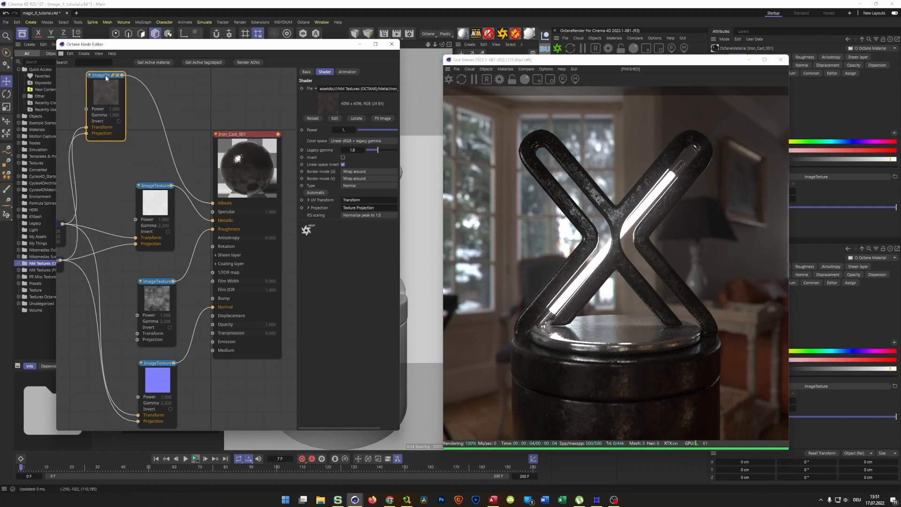
click(168, 140)
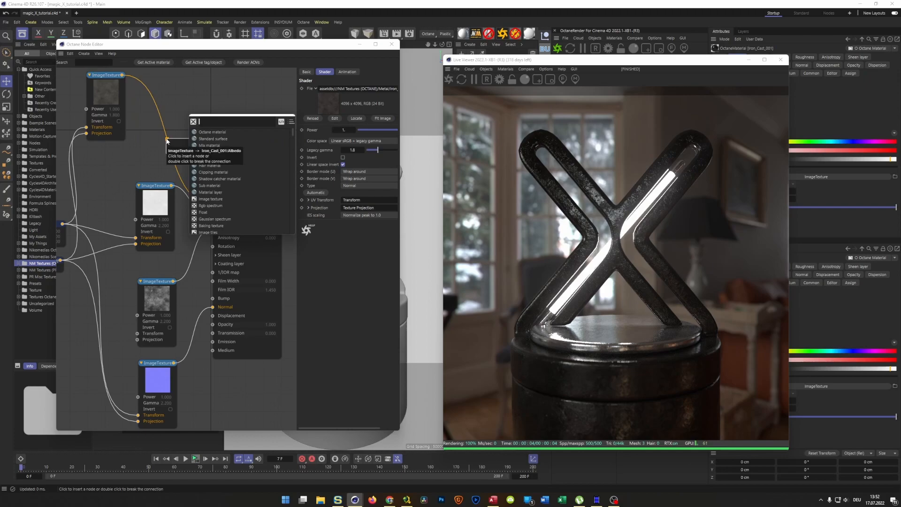
text(COLO)
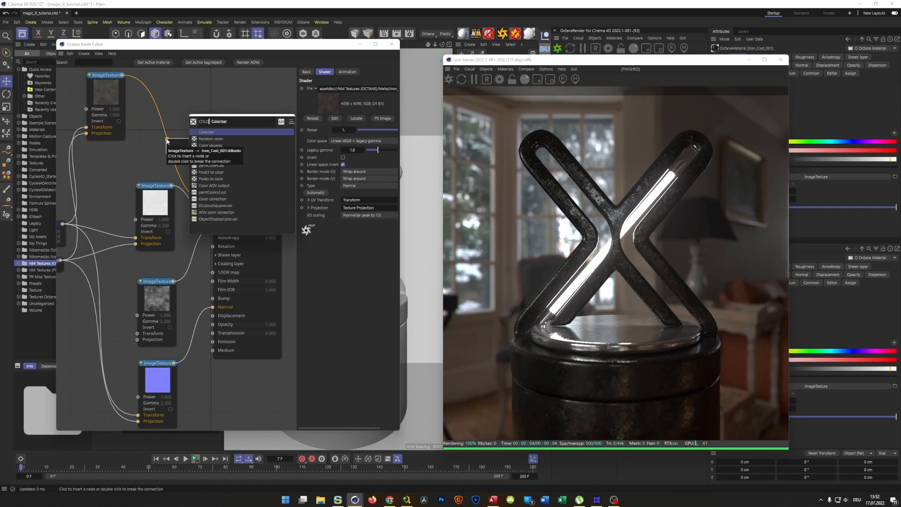
key(Down)
key(Down)
key(Down)
key(Down)
key(Down)
key(Down)
key(Down)
key(Down)
key(Down)
key(Return)
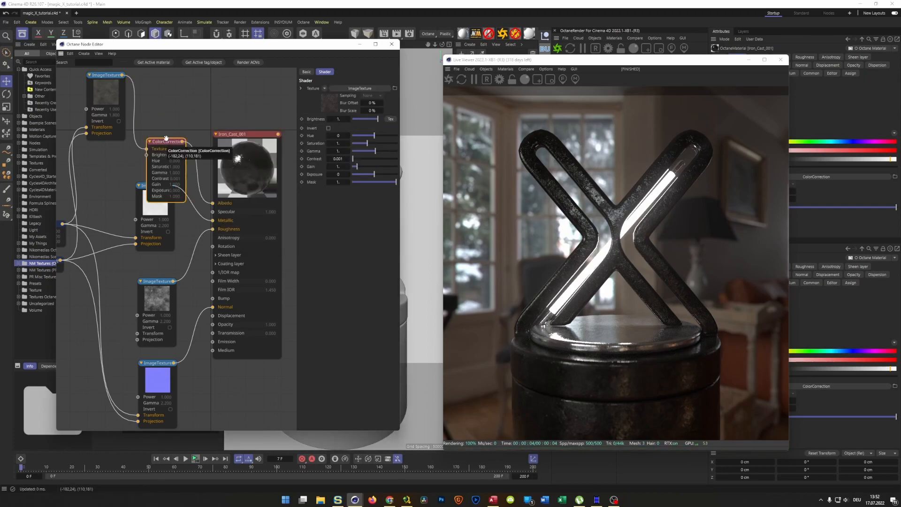
drag(164, 141, 165, 86)
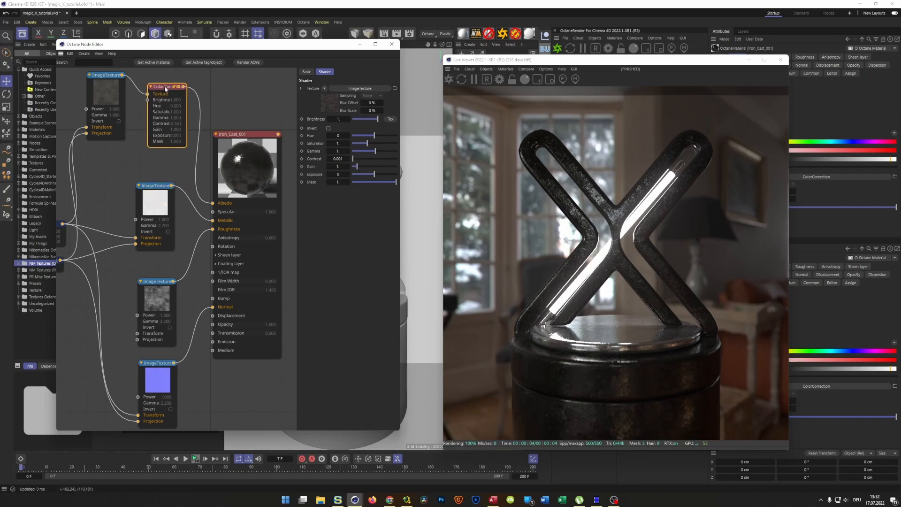
- Set the ColorCorrection node's Brightness to 1.28
mouse_move(339, 119)
mouse_down()
mouse_move(395, 119)
mouse_move(339, 119)
mouse_up()
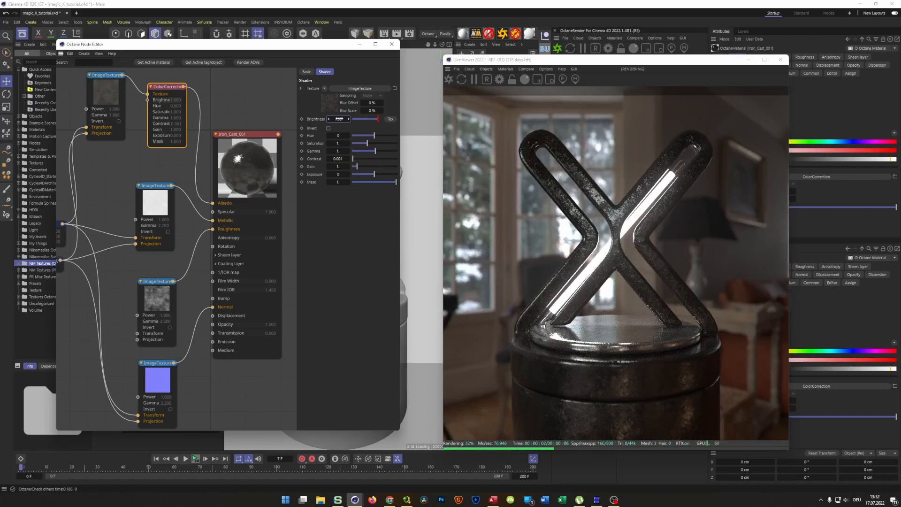
drag(338, 118, 337, 119)
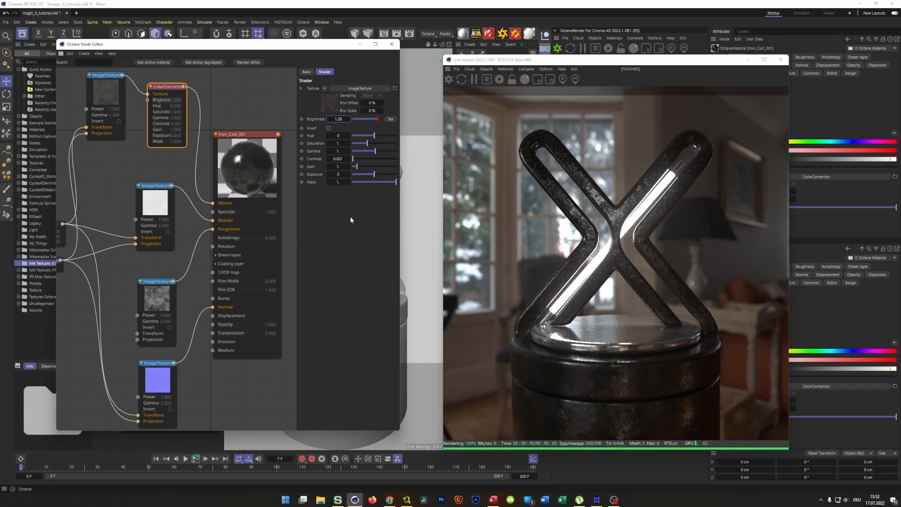
- Open the Emission material's node graph and compare the render with the Blackbody Emission's Surface brightness off and on
drag(539, 60, 594, 67)
click(463, 73)
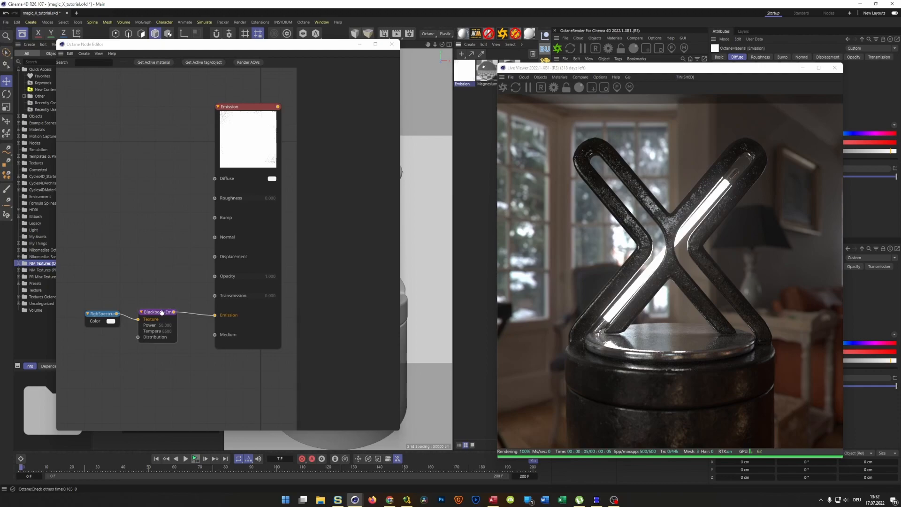
click(346, 140)
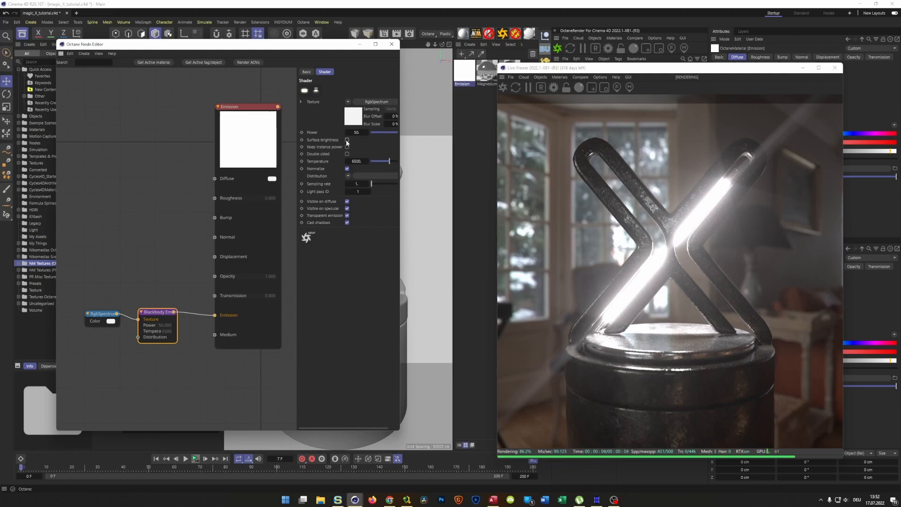
click(347, 140)
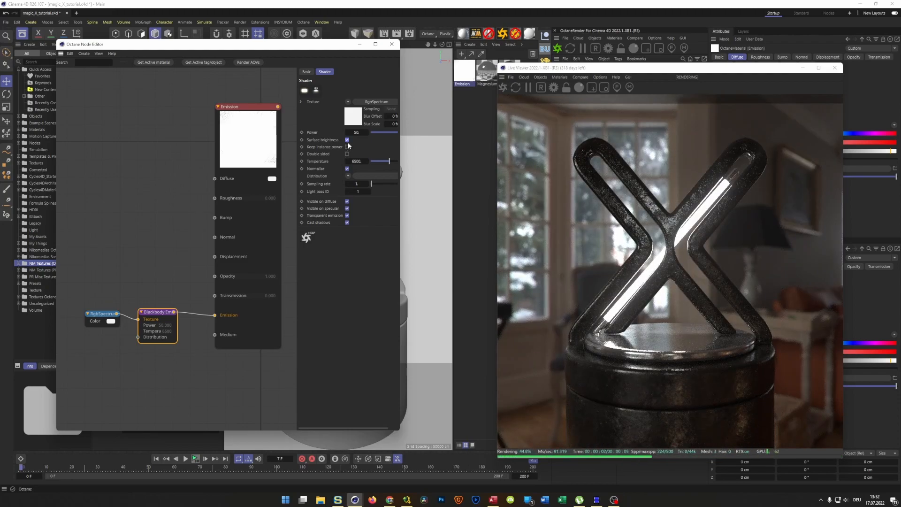
- Enable the Subdivision Surface on the sculpture, check the render, and move the Live Viewer back beside the node editor
drag(600, 70, 564, 73)
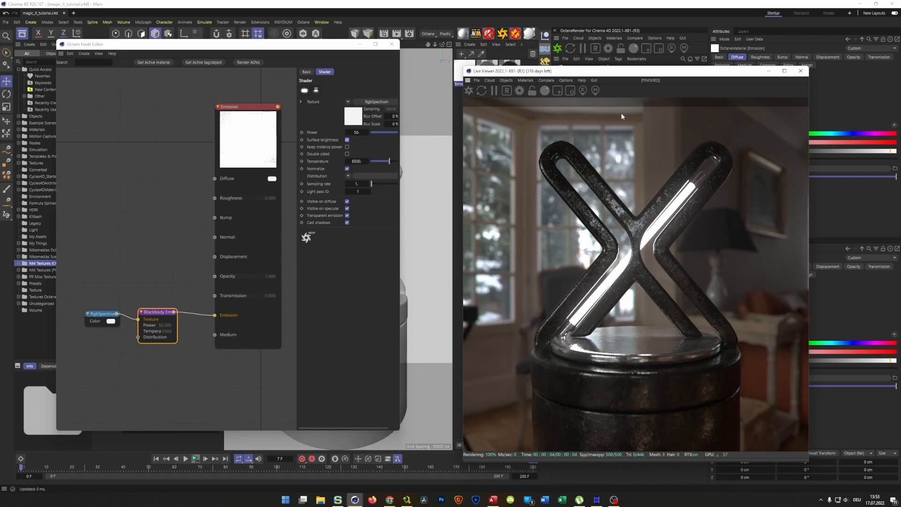
drag(618, 73, 328, 63)
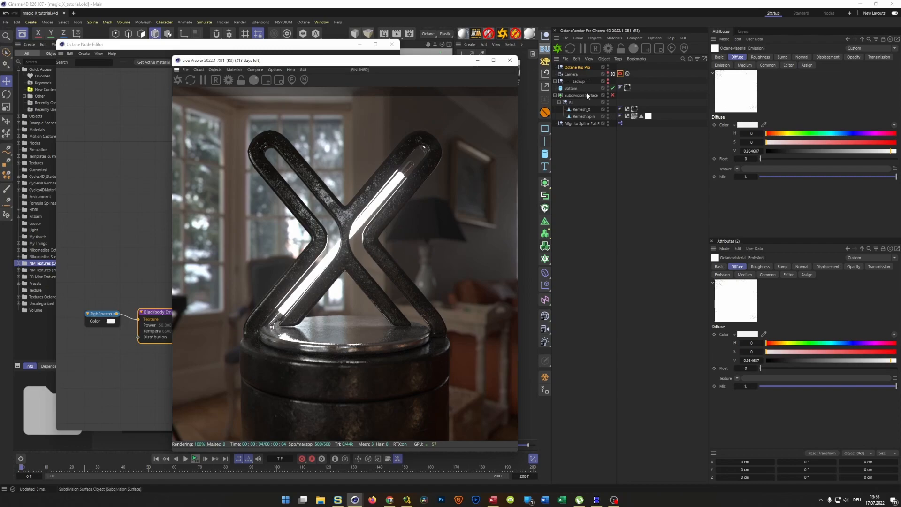
click(612, 95)
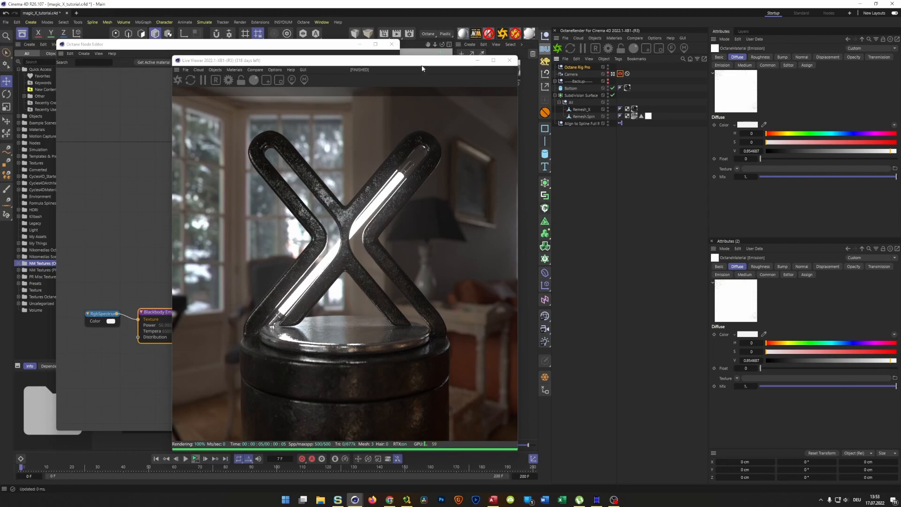
drag(421, 68, 705, 77)
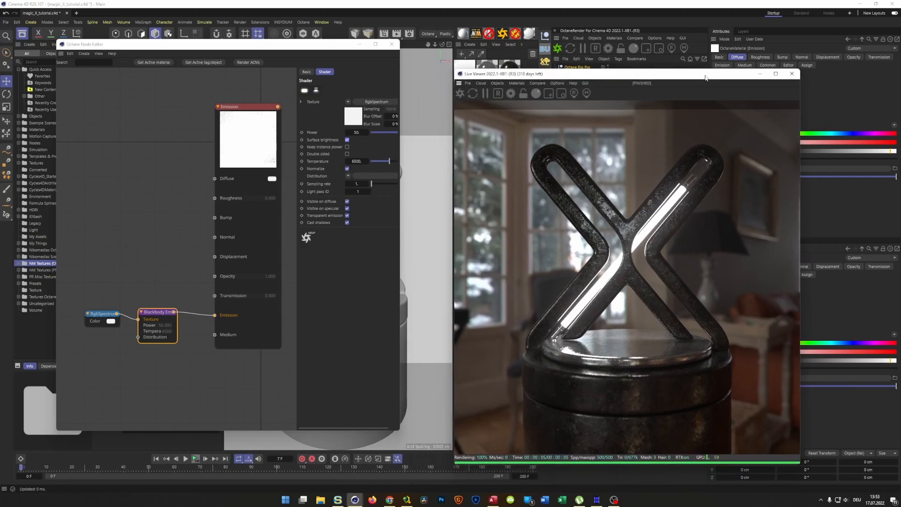